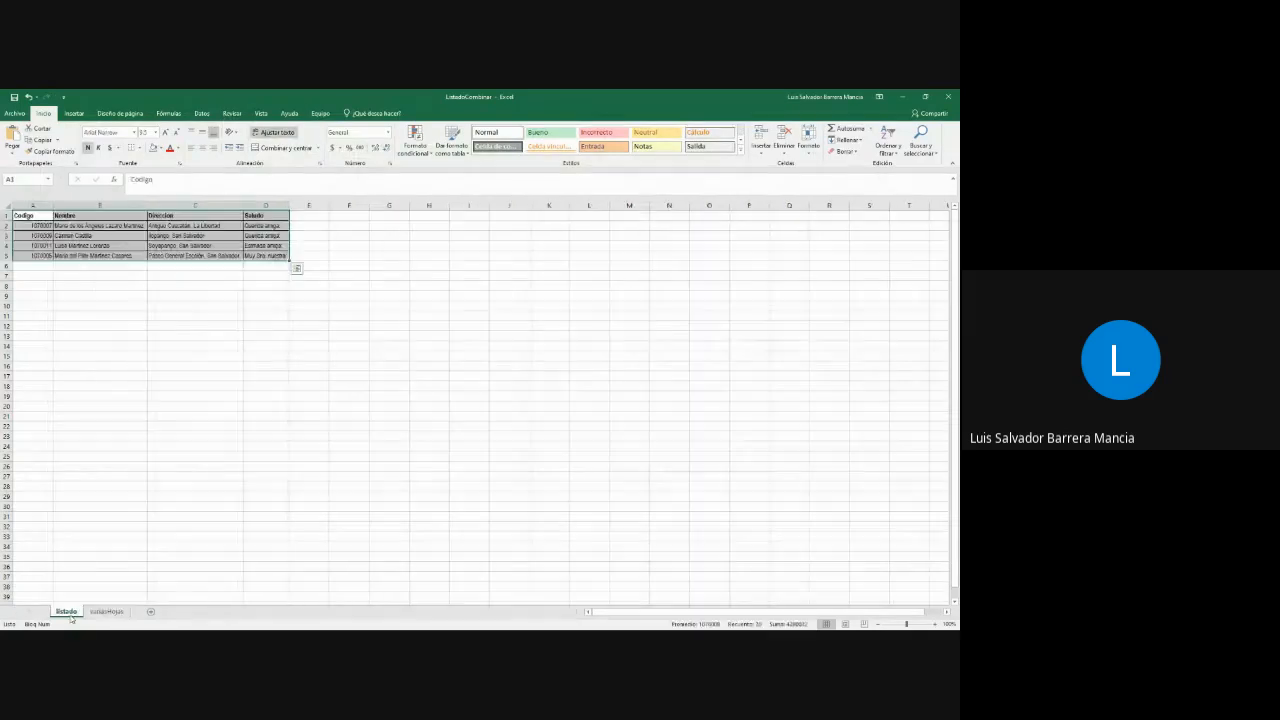
- Examine the column headers and contact records of the list worksheet, going over the code, name, address and greeting fields
{"action": "scroll", "coordinate": [246, 346], "scroll_direction": "up", "scroll_amount": 9}
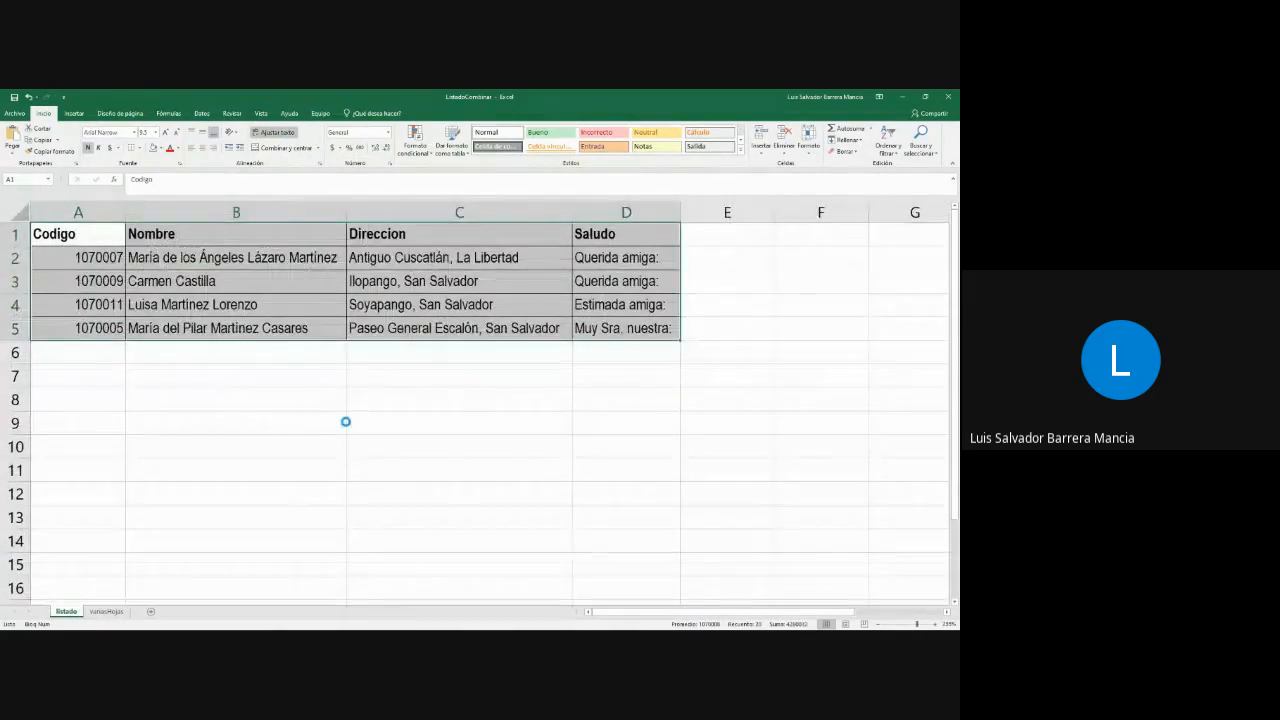
{"action": "scroll", "coordinate": [344, 422], "scroll_direction": "up", "scroll_amount": 2}
{"action": "left_click", "coordinate": [182, 293]}
{"action": "left_click", "coordinate": [99, 237]}
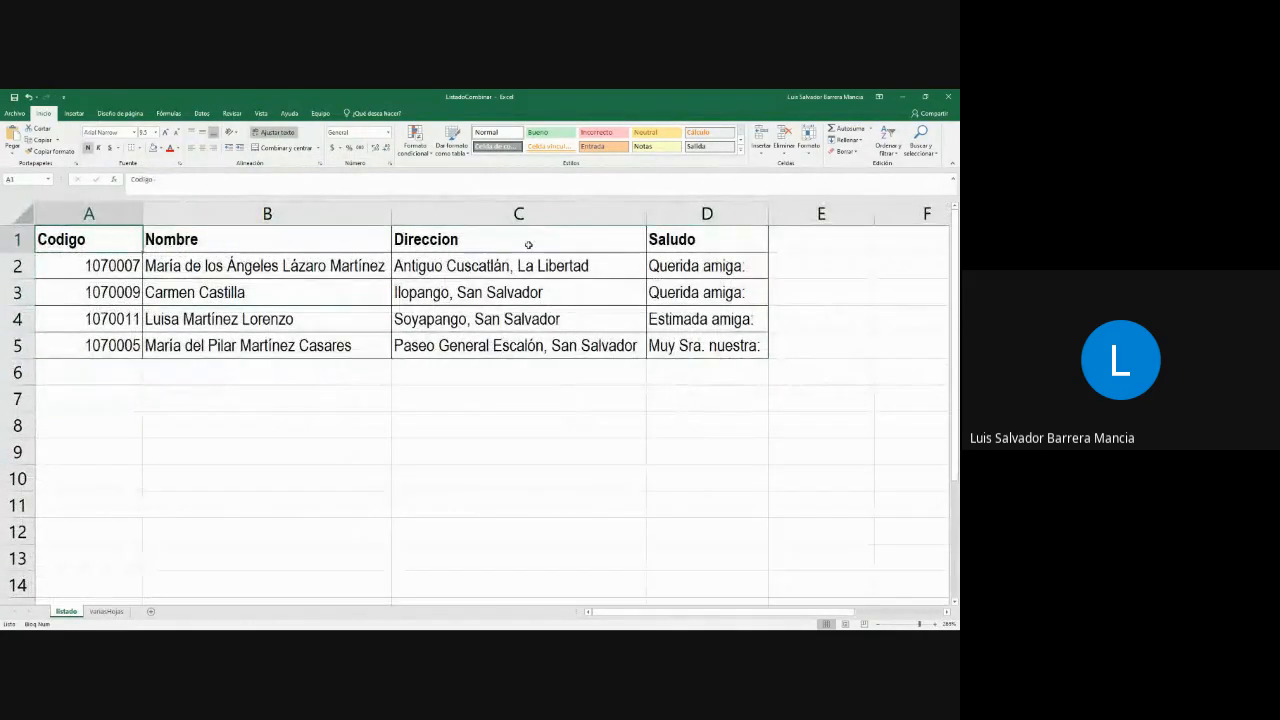
{"action": "left_click_drag", "start_coordinate": [722, 244], "coordinate": [105, 245]}
{"action": "left_click_drag", "start_coordinate": [28, 294], "coordinate": [31, 320]}
{"action": "left_click", "coordinate": [31, 319]}
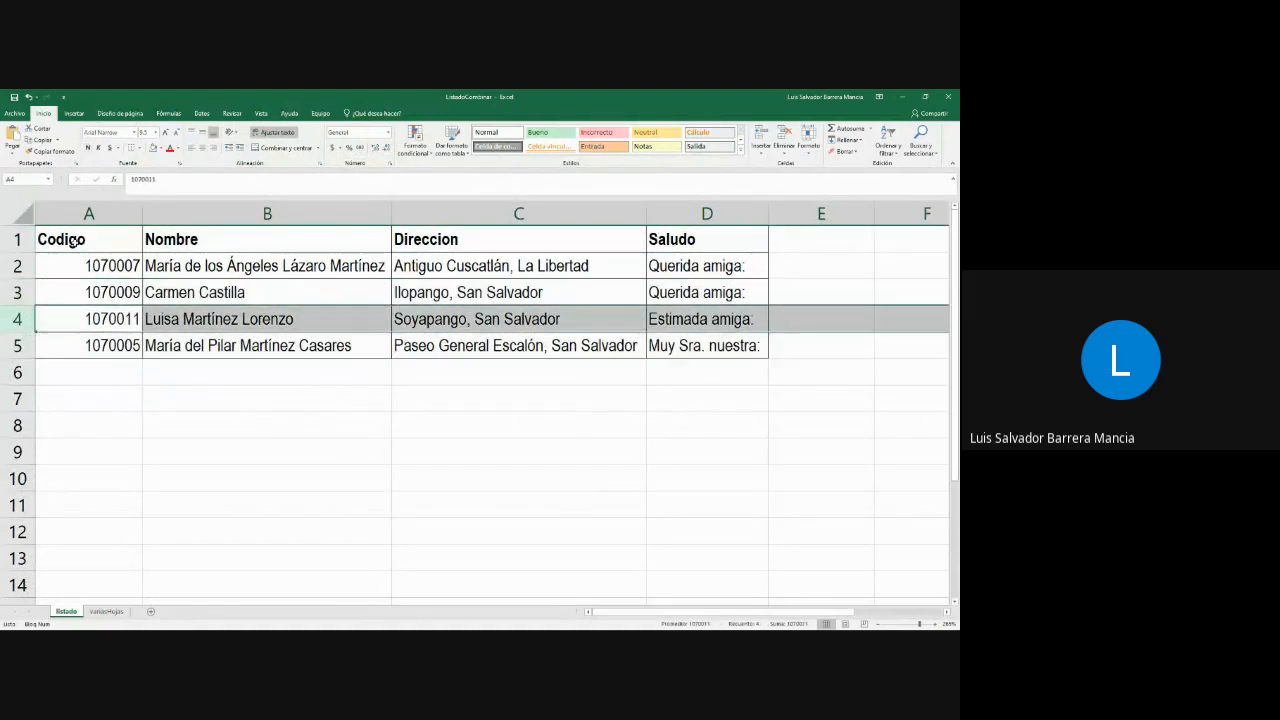
{"action": "left_click", "coordinate": [78, 234]}
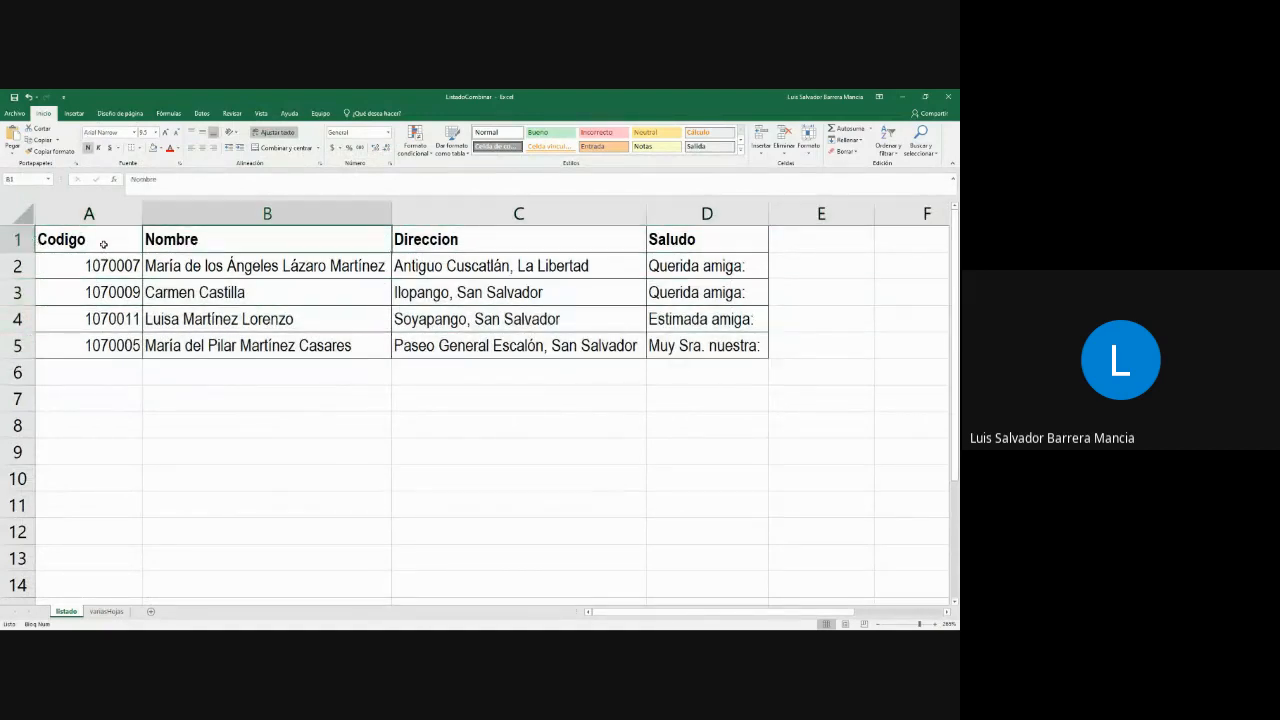
{"action": "left_click", "coordinate": [20, 266]}
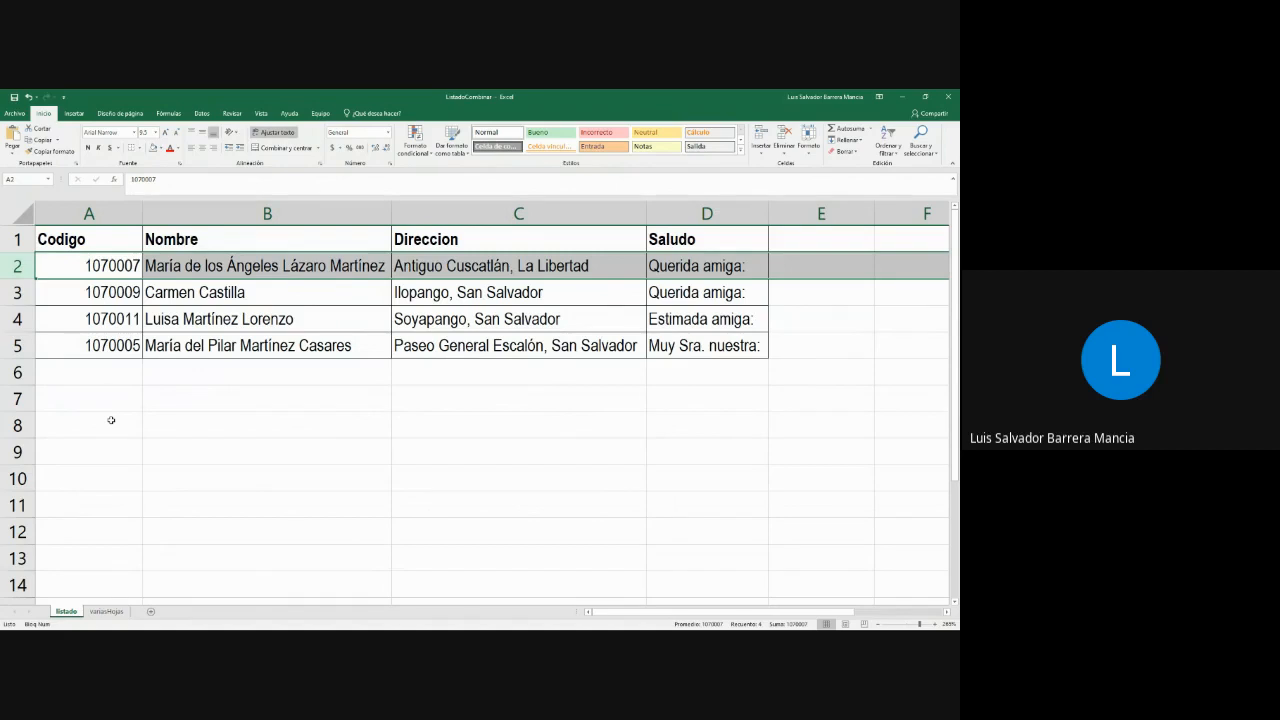
{"action": "left_click", "coordinate": [722, 265]}
{"action": "double_click", "coordinate": [427, 267]}
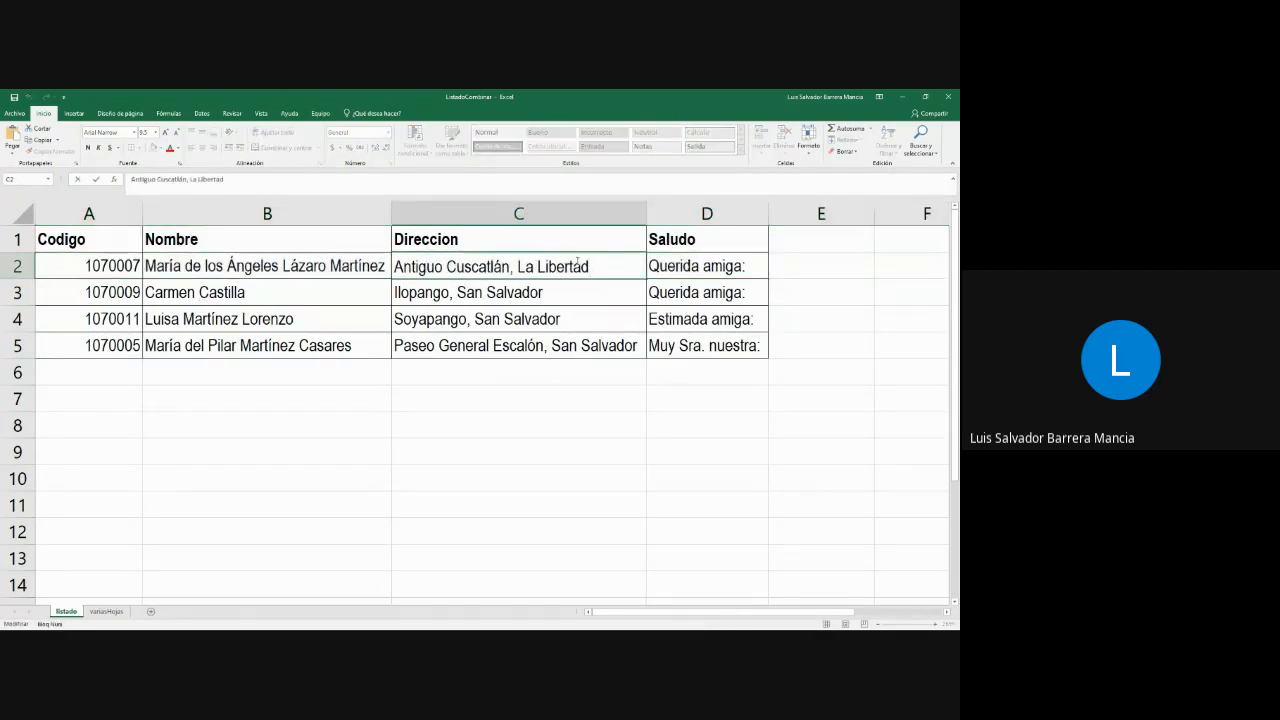
{"action": "left_click", "coordinate": [720, 267]}
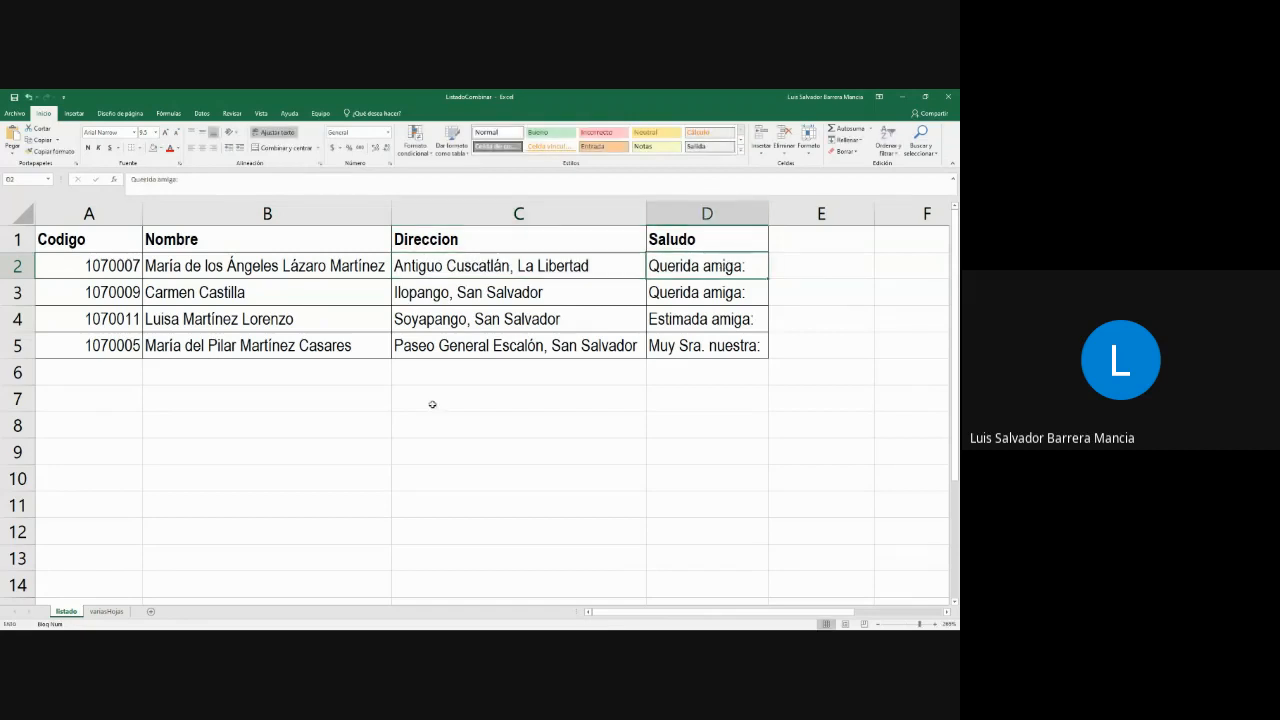
{"action": "left_click_drag", "start_coordinate": [114, 240], "coordinate": [760, 350]}
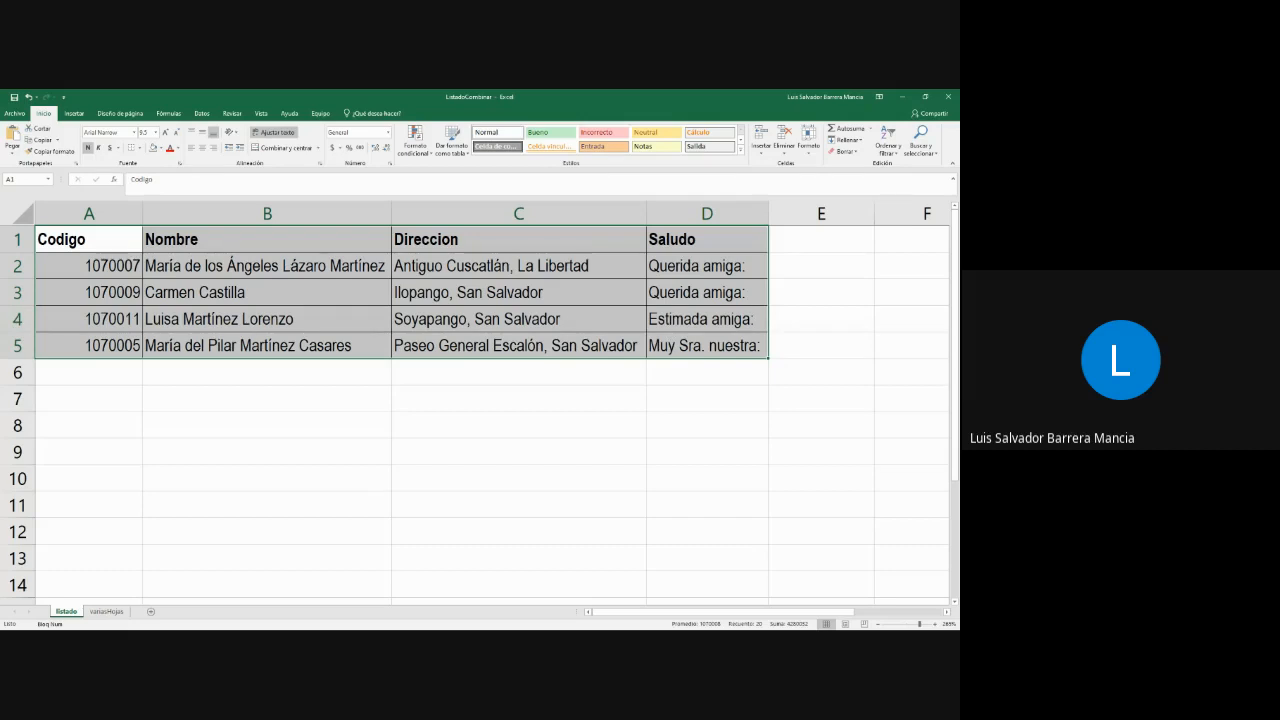
- Switch to the Word document holding the contact table, examine its records and pages, and close it
{"action": "key", "text": "alt+Tab"}
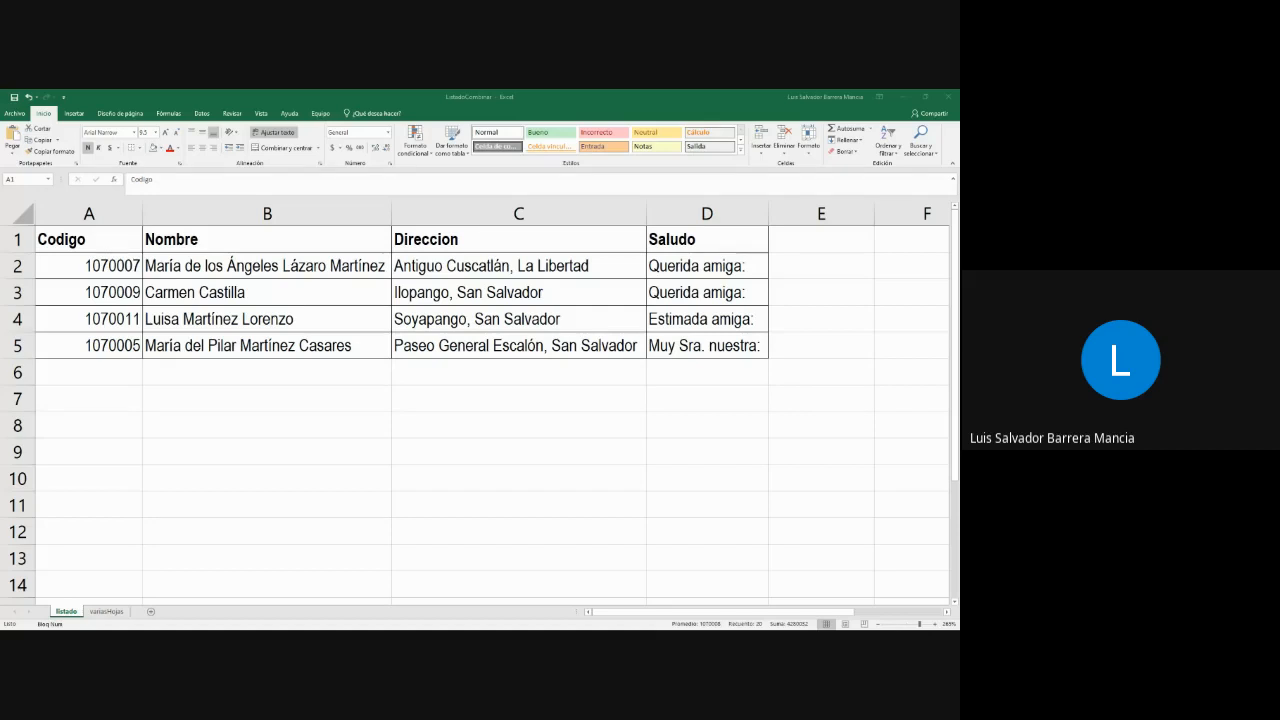
{"action": "left_click_drag", "start_coordinate": [0, 208], "coordinate": [502, 350]}
{"action": "left_click", "coordinate": [502, 357]}
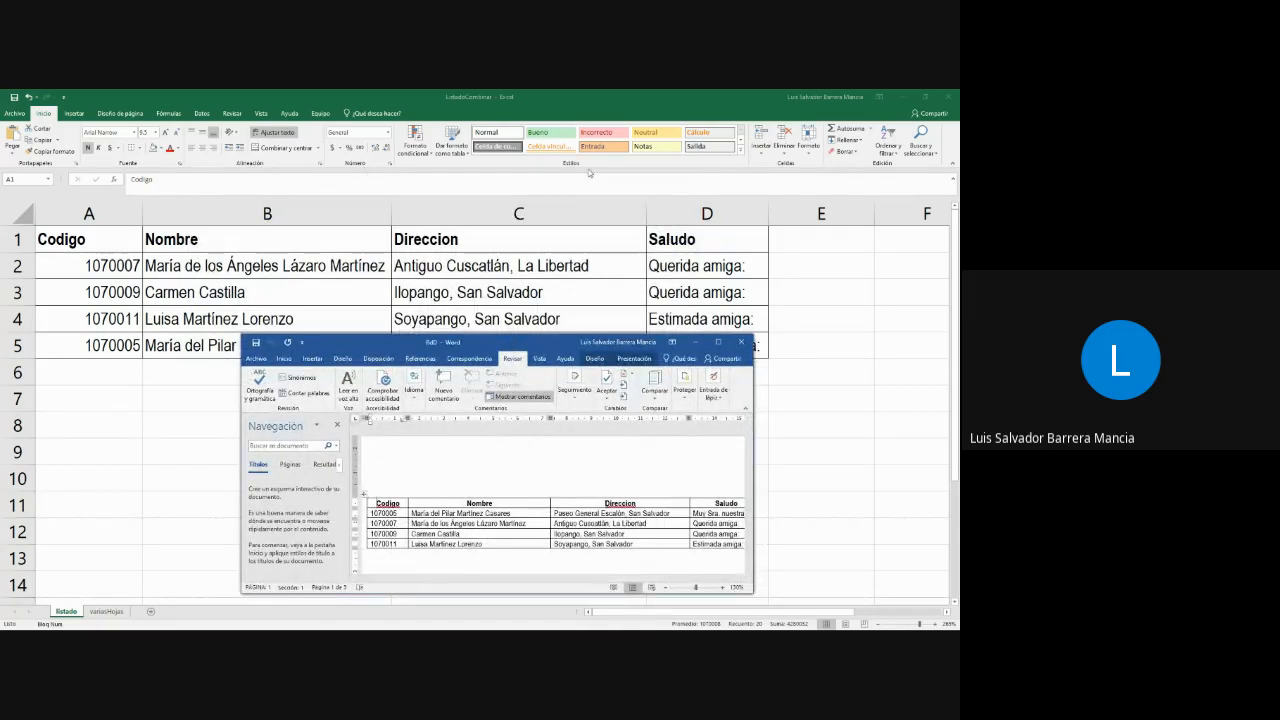
{"action": "double_click", "coordinate": [505, 342]}
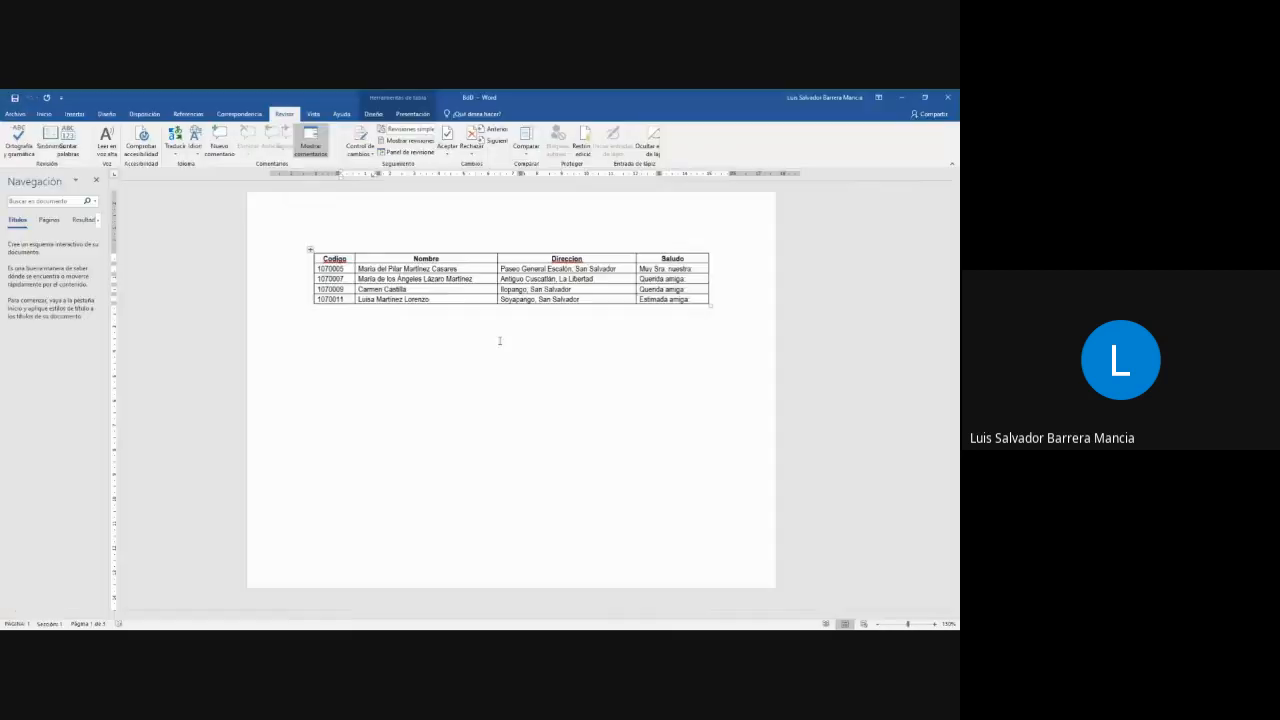
{"action": "scroll", "coordinate": [506, 323], "scroll_direction": "up", "scroll_amount": 5}
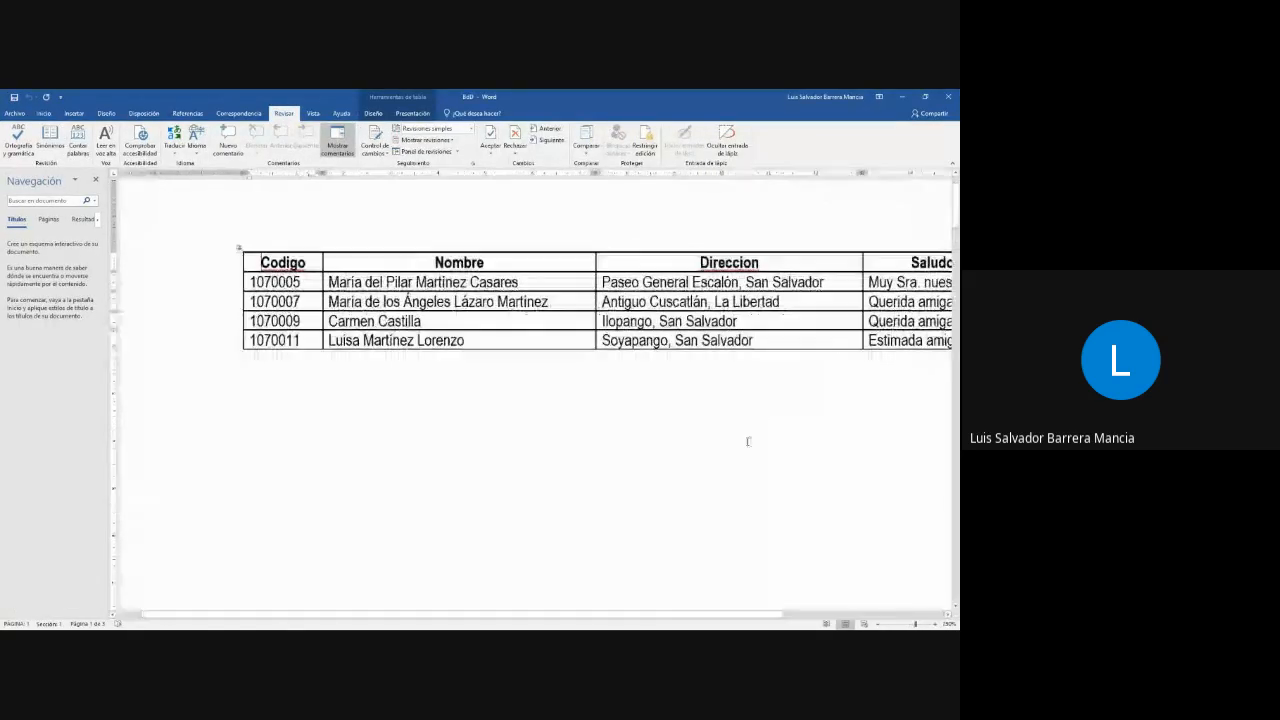
{"action": "scroll", "coordinate": [520, 613], "scroll_direction": "right", "scroll_amount": 3}
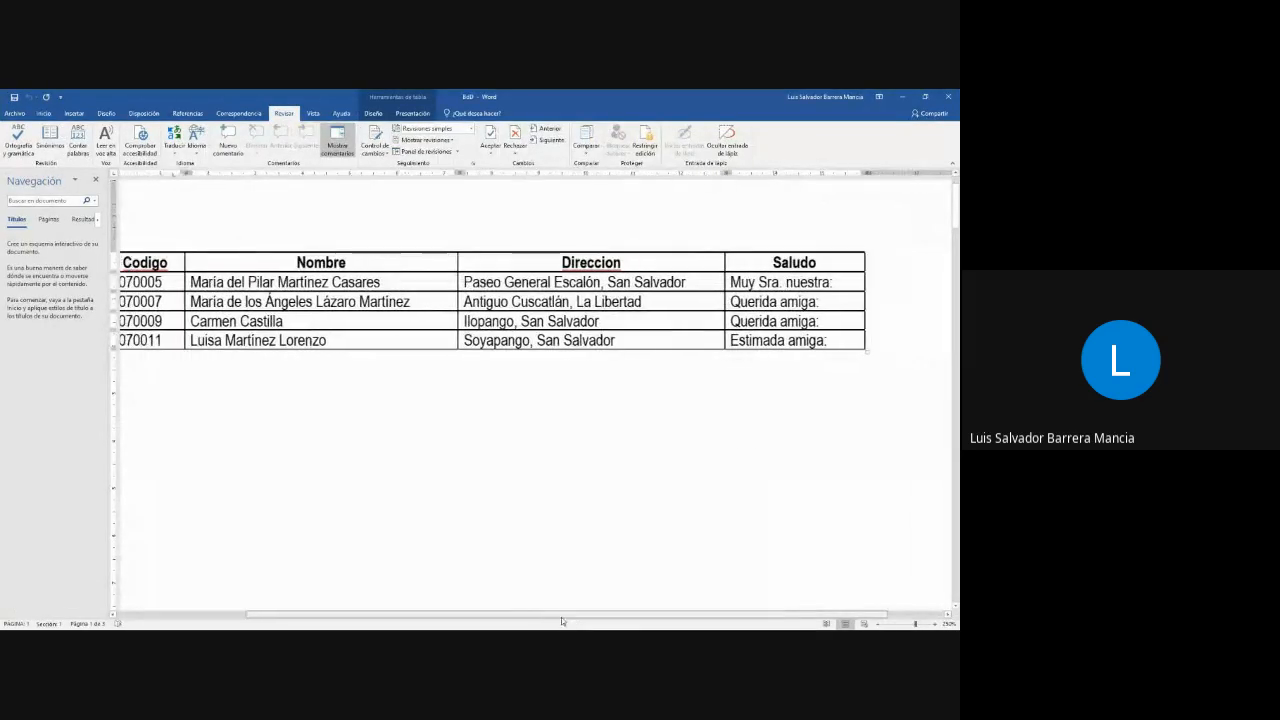
{"action": "left_click_drag", "start_coordinate": [527, 621], "coordinate": [533, 618]}
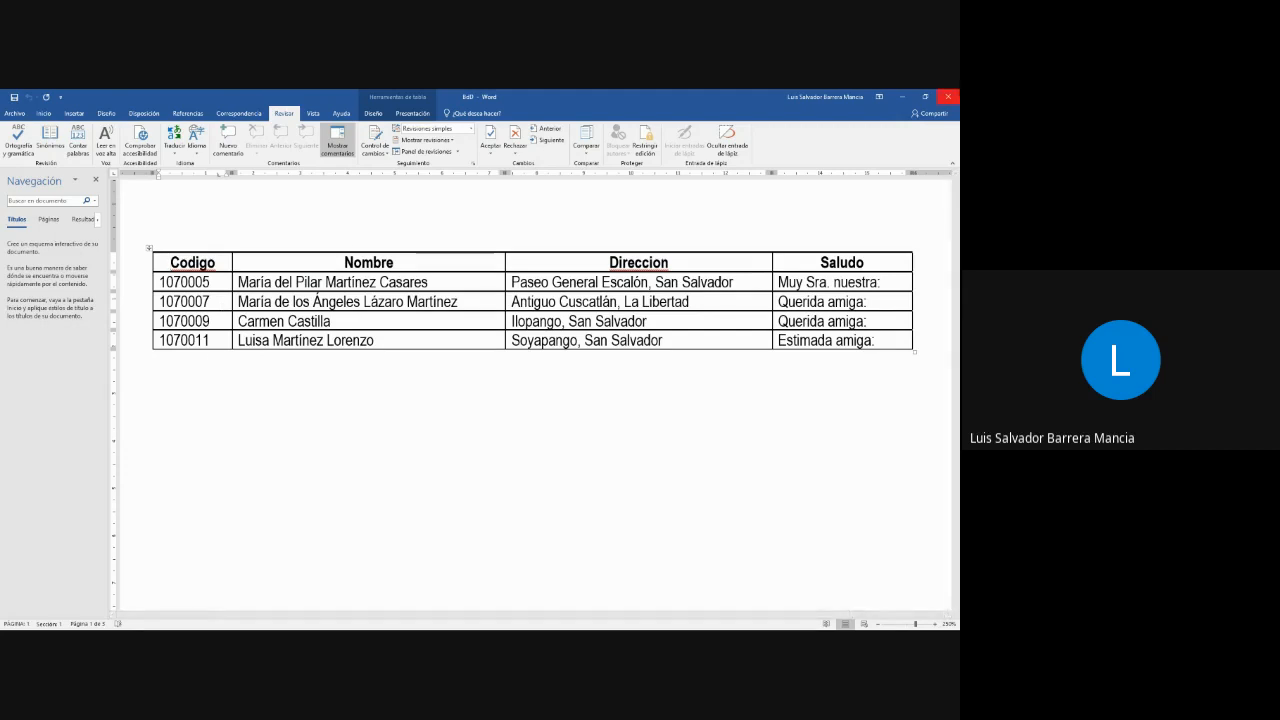
{"action": "scroll", "coordinate": [841, 491], "scroll_direction": "down", "scroll_amount": 10}
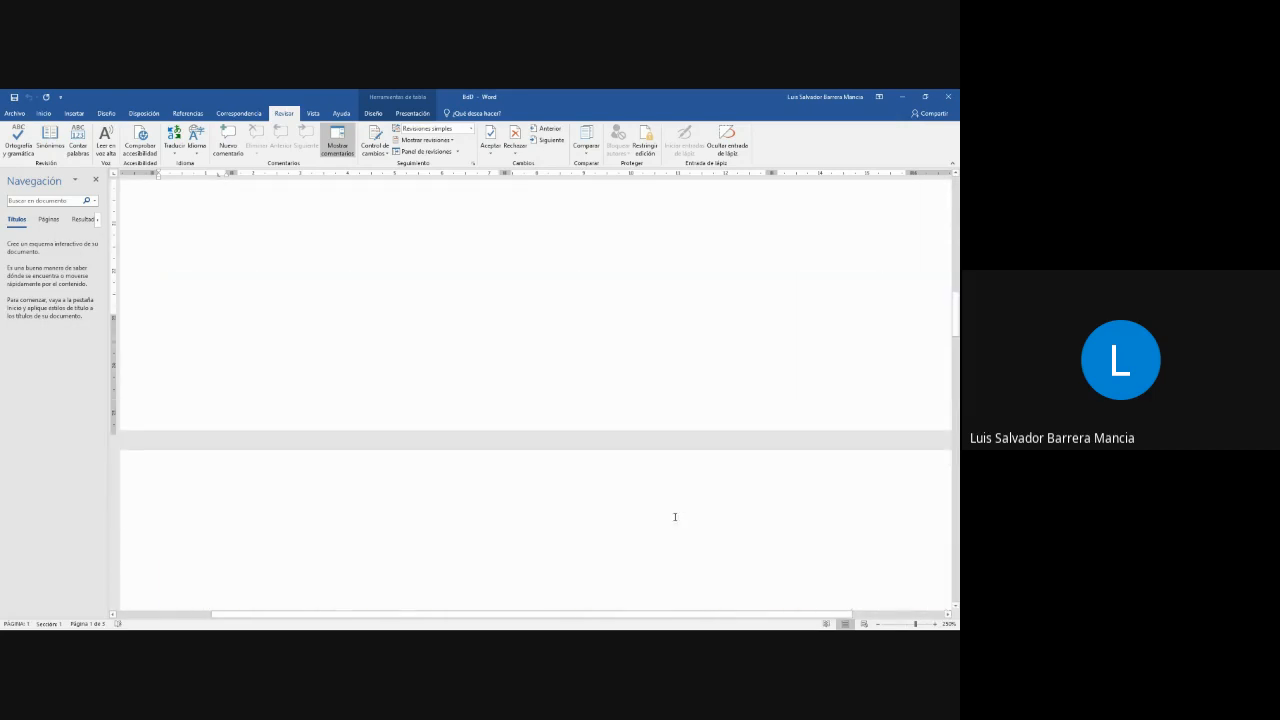
{"action": "scroll", "coordinate": [670, 512], "scroll_direction": "up", "scroll_amount": 15}
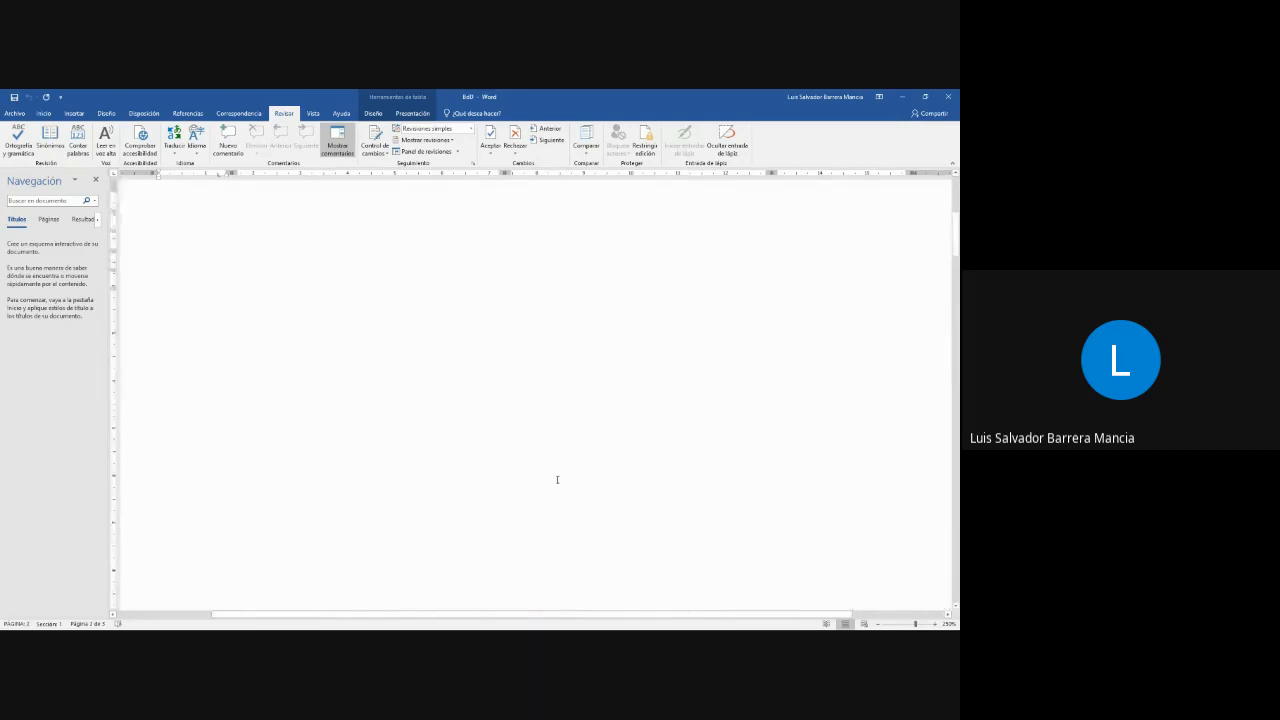
{"action": "scroll", "coordinate": [648, 400], "scroll_direction": "up", "scroll_amount": 1}
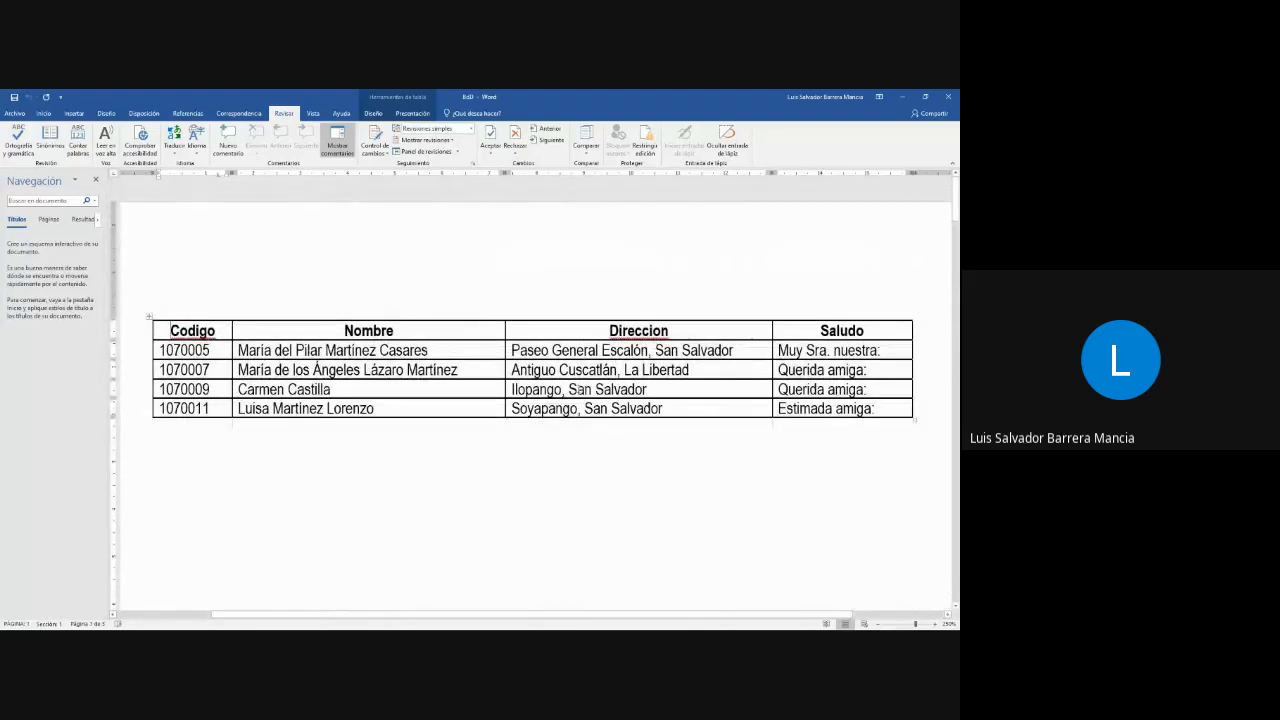
{"action": "left_click", "coordinate": [951, 97]}
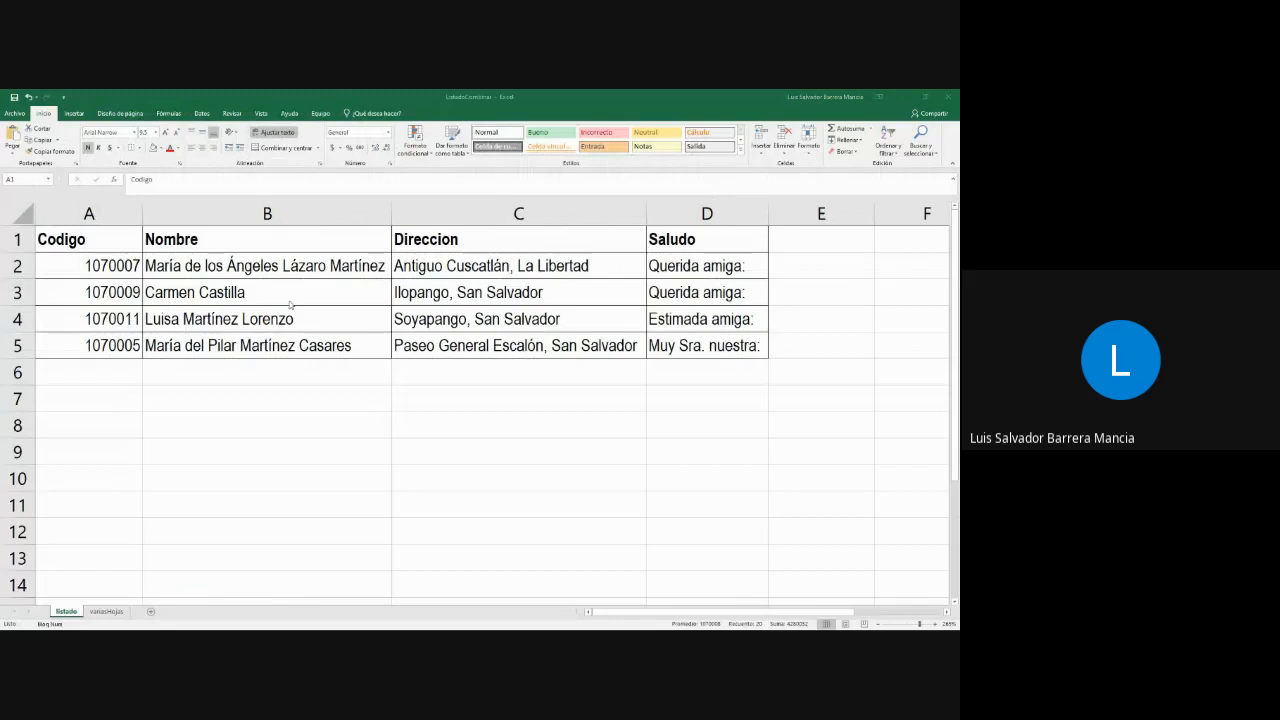
- Close the ListadoCombinar workbook and save its changes
{"action": "left_click", "coordinate": [949, 96]}
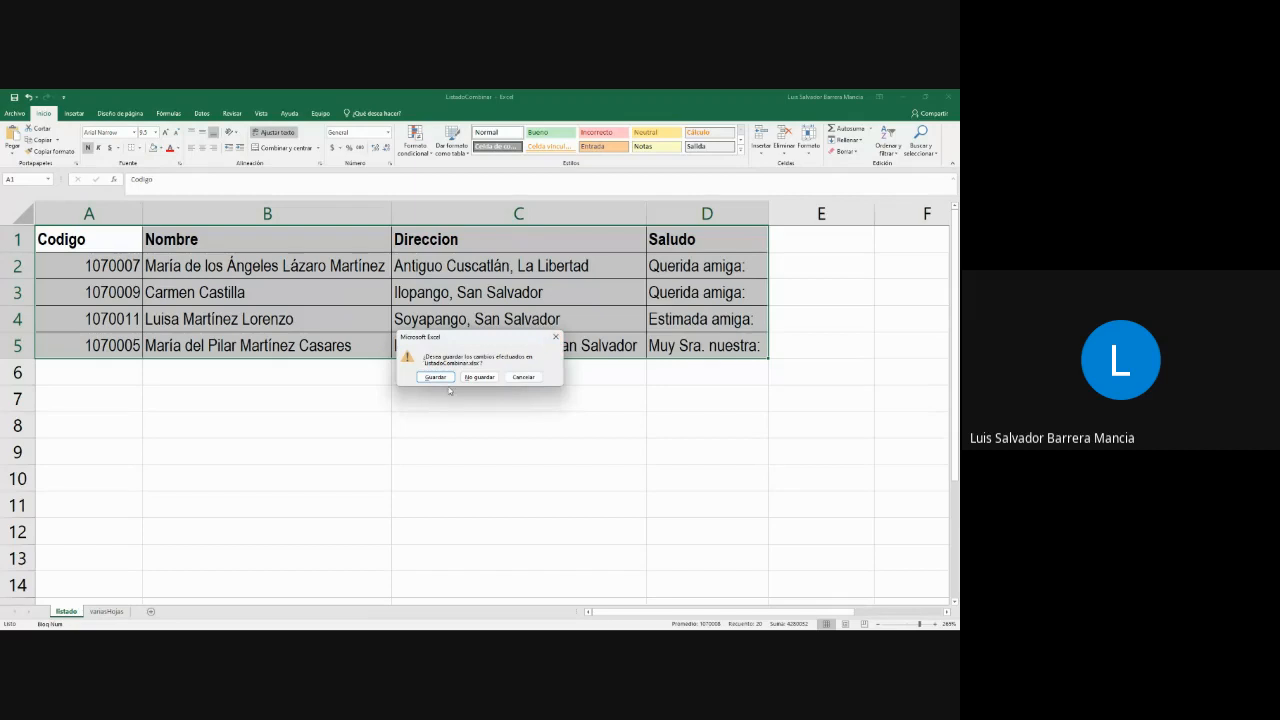
{"action": "left_click", "coordinate": [556, 337]}
{"action": "left_click", "coordinate": [948, 97]}
{"action": "left_click", "coordinate": [435, 378]}
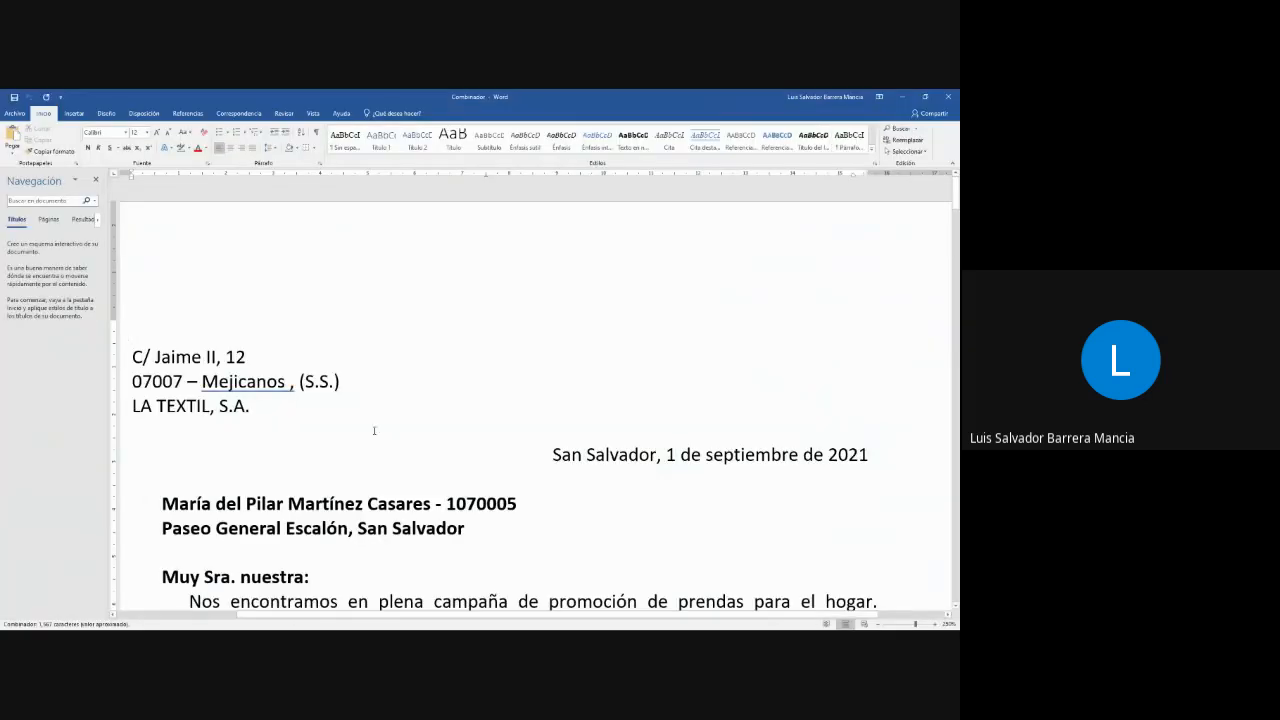
- Look through the pages of the merged letters document and close it
{"action": "scroll", "coordinate": [374, 430], "scroll_direction": "down", "scroll_amount": 20}
{"action": "scroll", "coordinate": [563, 536], "scroll_direction": "down", "scroll_amount": 16}
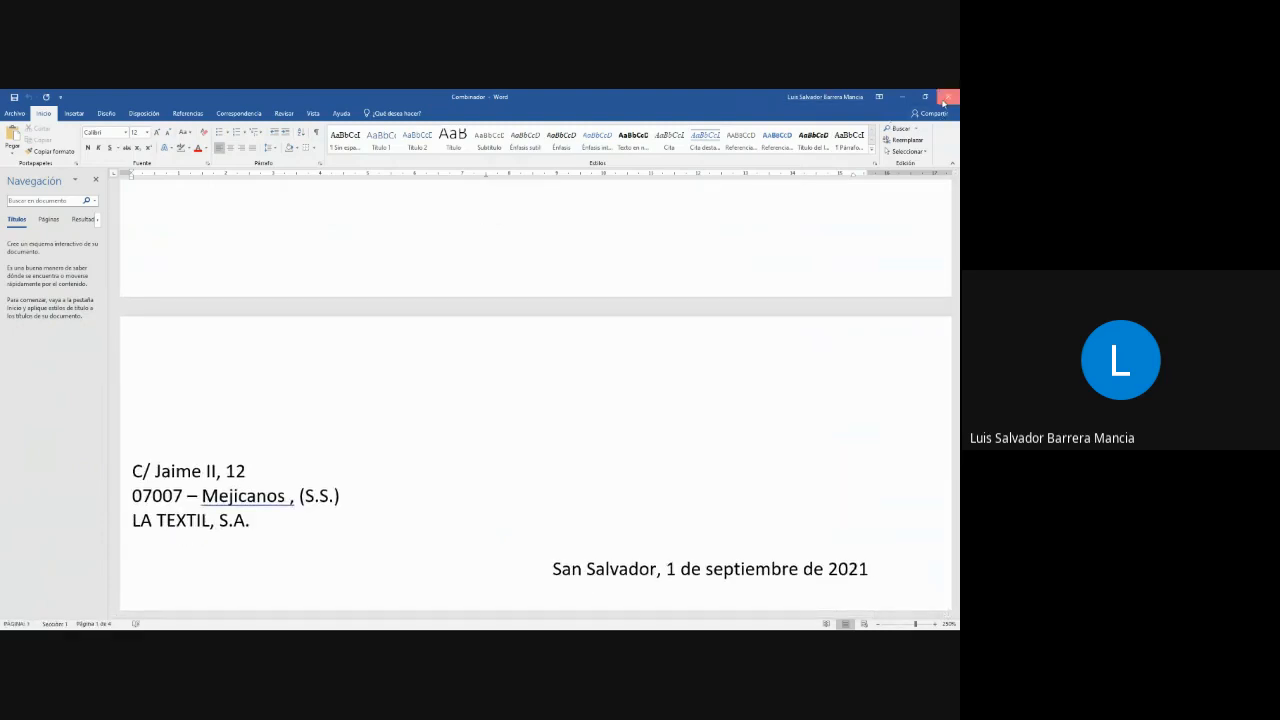
{"action": "left_click", "coordinate": [948, 98]}
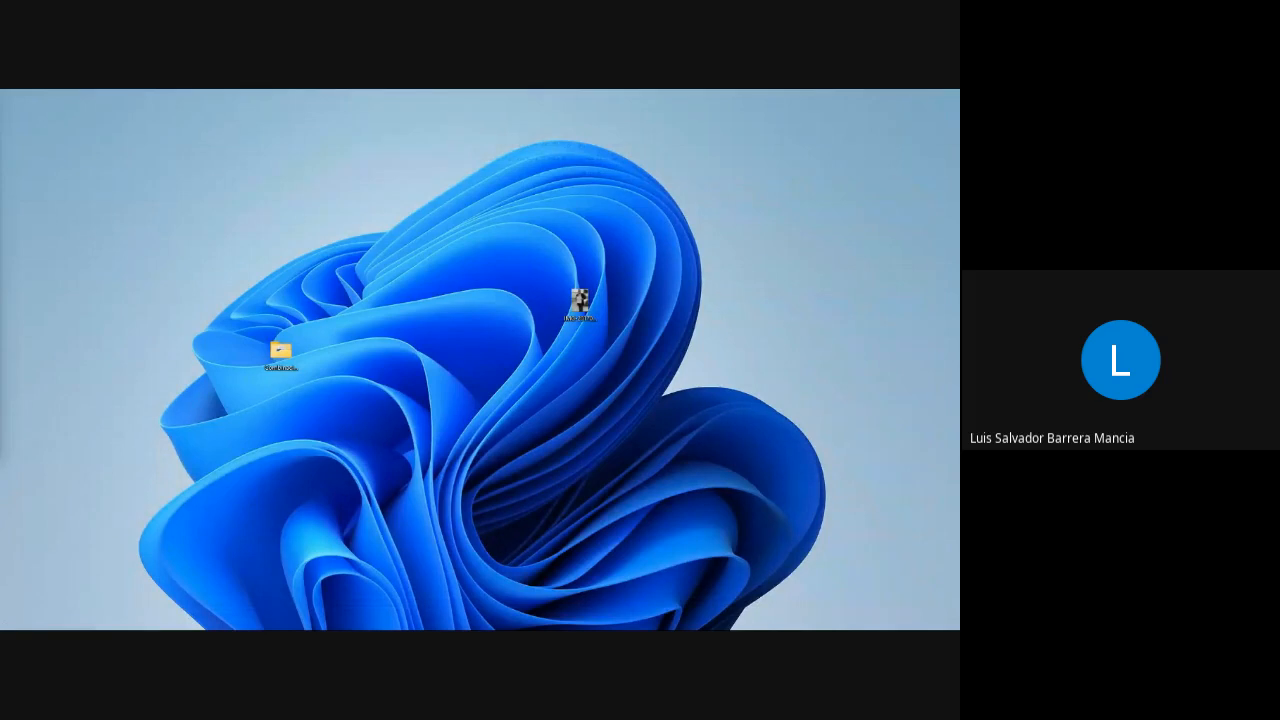
- Switch to the DocumentoCarta letter and set the day in its date line to 14
{"action": "key", "text": "alt+Tab"}
{"action": "left_click", "coordinate": [392, 388]}
{"action": "scroll", "coordinate": [700, 407], "scroll_direction": "down", "scroll_amount": 4}
{"action": "scroll", "coordinate": [764, 407], "scroll_direction": "down", "scroll_amount": 1}
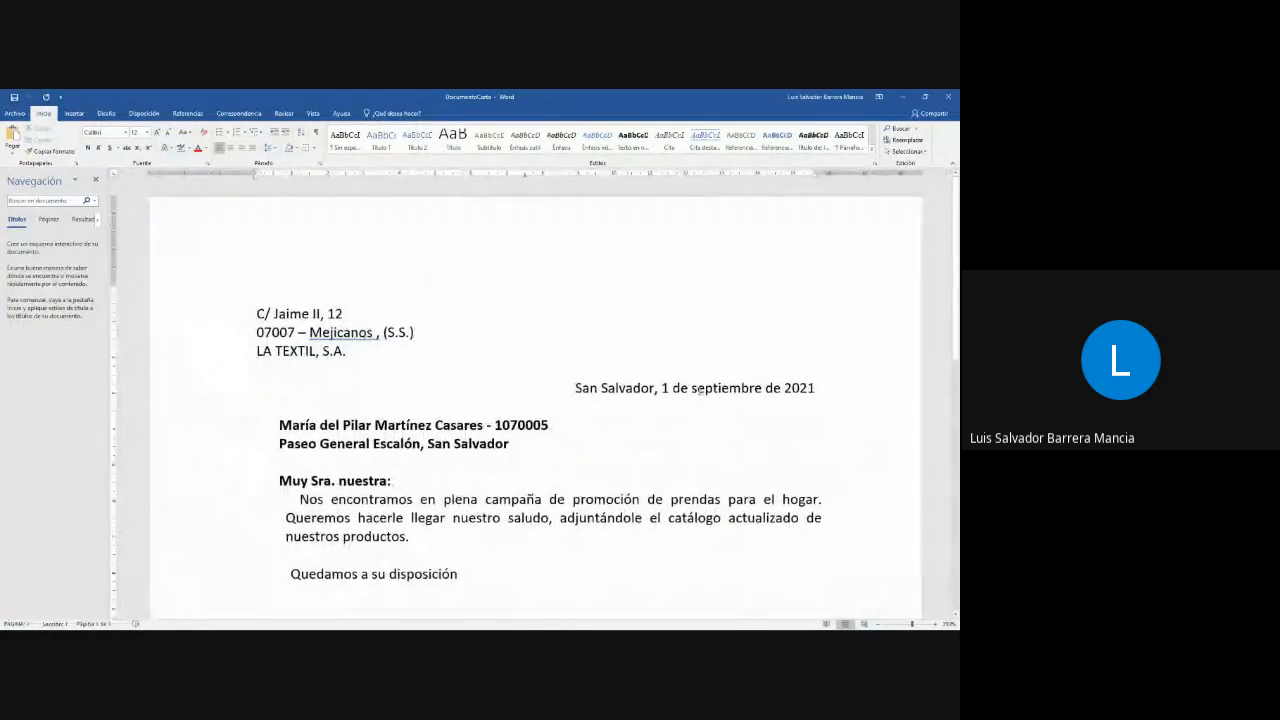
{"action": "left_click", "coordinate": [670, 388]}
{"action": "type", "text": "4"}
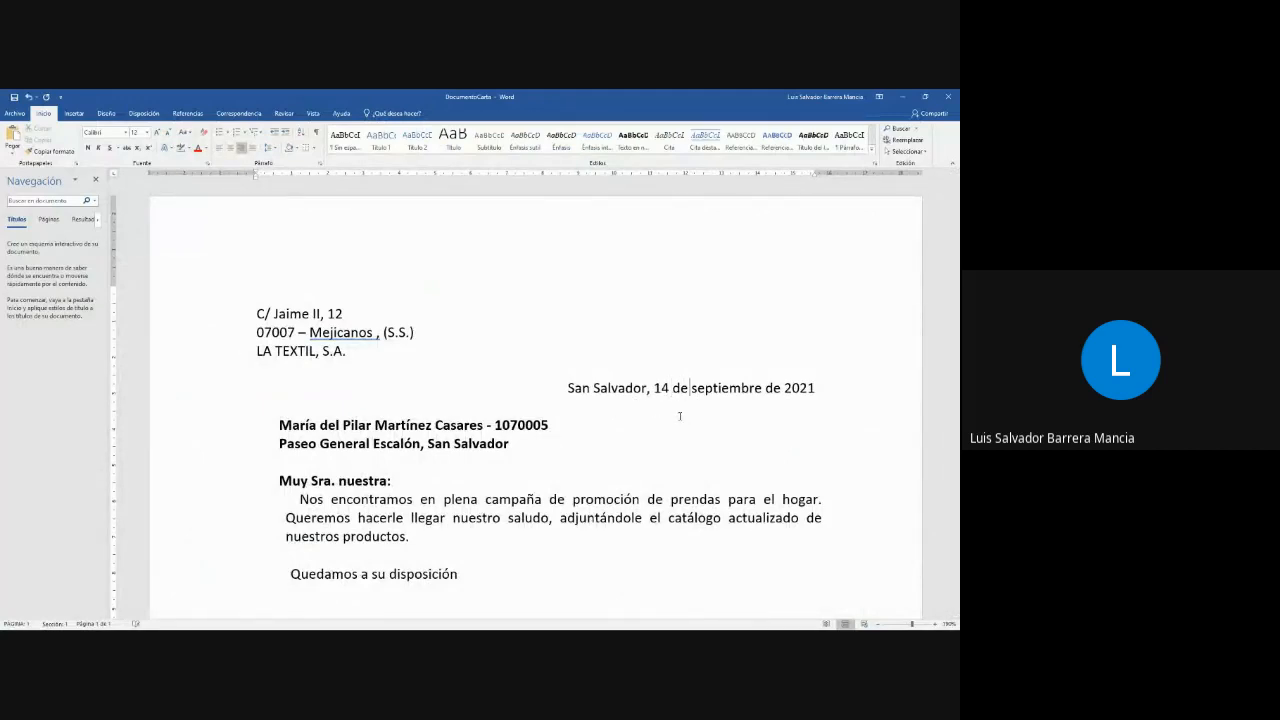
- Replace the month in the letter's date line with "agosto"
{"action": "key", "text": "shift+Right"}
{"action": "key", "text": "shift+Right"}
{"action": "key", "text": "shift+Right"}
{"action": "key", "text": "shift+Right"}
{"action": "key", "text": "shift+Right"}
{"action": "key", "text": "shift+Right"}
{"action": "key", "text": "shift+Right"}
{"action": "key", "text": "shift+Right"}
{"action": "key", "text": "shift+Right"}
{"action": "key", "text": "shift+Right"}
{"action": "key", "text": "shift+Right"}
{"action": "key", "text": "shift+Left"}
- Set the year in the letter's date line to 2023
{"action": "key", "text": "shift+Left"}
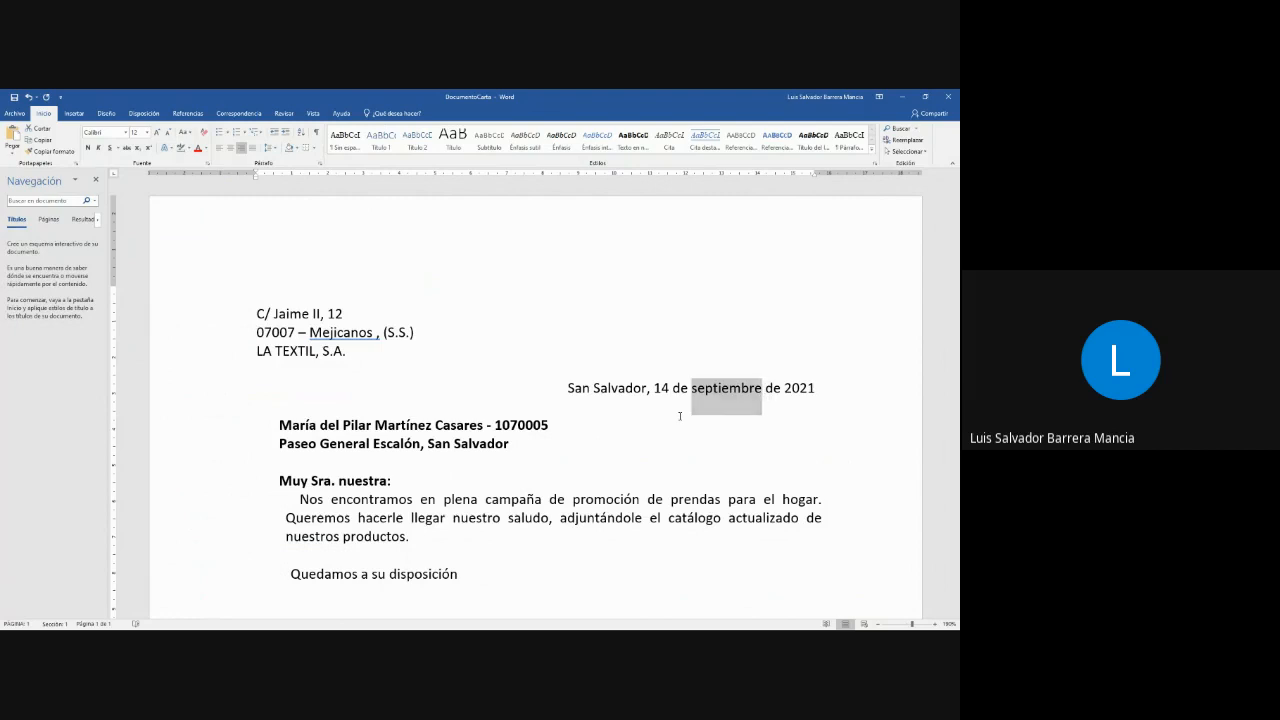
{"action": "type", "text": "agosto"}
{"action": "key", "text": "Right"}
{"action": "key", "text": "Right"}
{"action": "key", "text": "Right"}
{"action": "key", "text": "Right"}
{"action": "key", "text": "Right"}
{"action": "key", "text": "Right"}
{"action": "key", "text": "Right"}
{"action": "key", "text": "Right"}
{"action": "key", "text": "shift+Left"}
{"action": "type", "text": "2"}
{"action": "key", "text": "shift+Left"}
{"action": "type", "text": "3"}
{"action": "key", "text": "Down"}
{"action": "key", "text": "Down"}
{"action": "key", "text": "Down"}
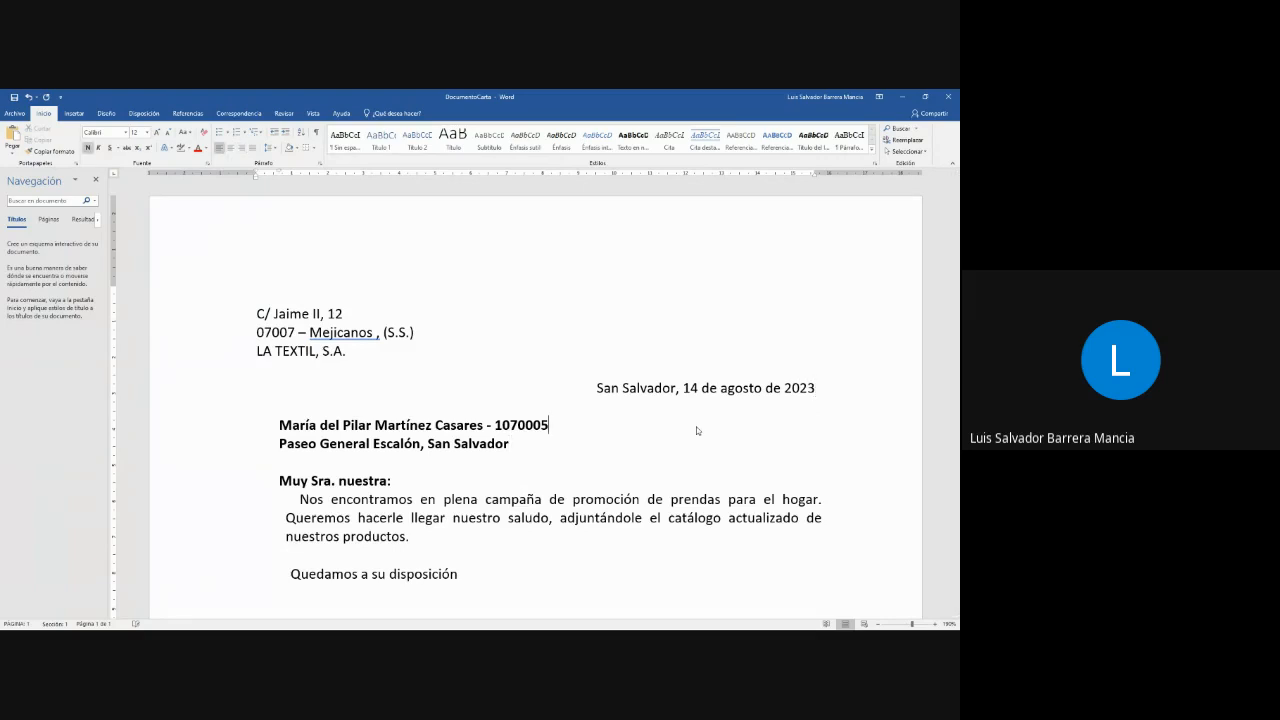
- Examine the letter down to its signature and go over the recipient's name, code and address above the greeting
{"action": "scroll", "coordinate": [580, 405], "scroll_direction": "down", "scroll_amount": 3}
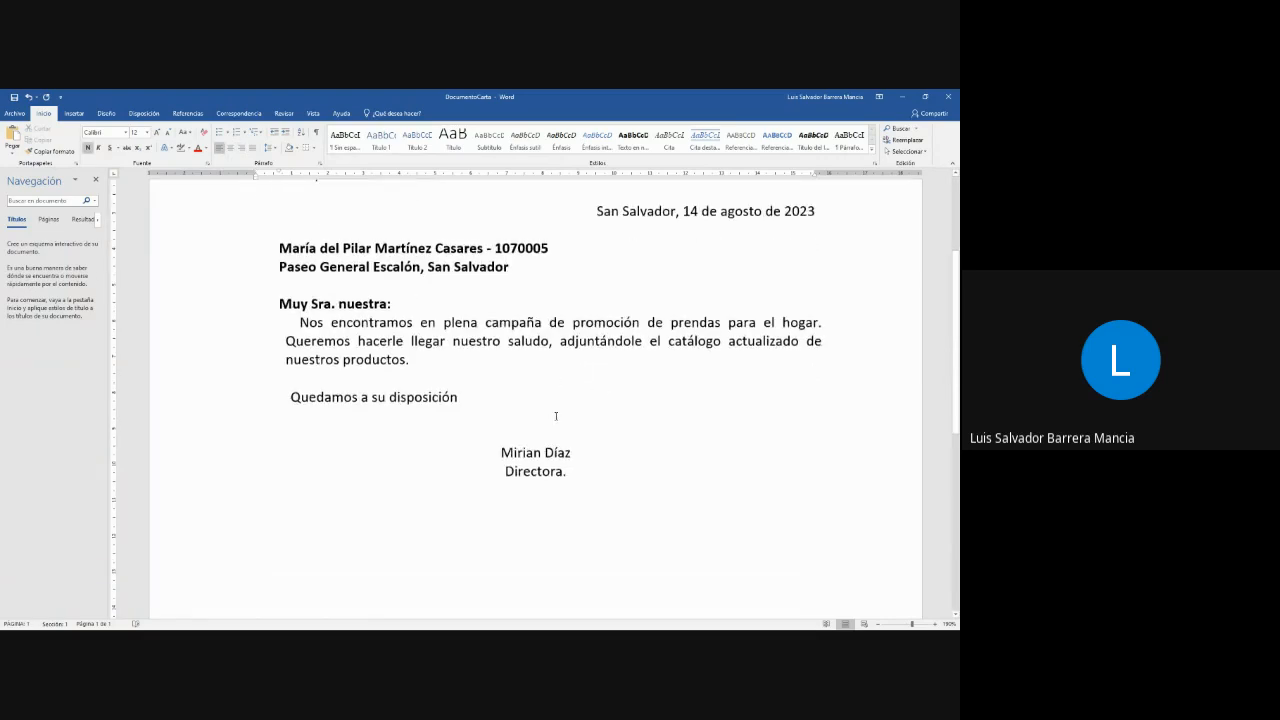
{"action": "scroll", "coordinate": [523, 434], "scroll_direction": "down", "scroll_amount": 8}
{"action": "scroll", "coordinate": [534, 477], "scroll_direction": "up", "scroll_amount": 9}
{"action": "scroll", "coordinate": [488, 441], "scroll_direction": "up", "scroll_amount": 3}
{"action": "left_click_drag", "start_coordinate": [280, 425], "coordinate": [485, 425]}
{"action": "double_click", "coordinate": [522, 425]}
{"action": "triple_click", "coordinate": [444, 443]}
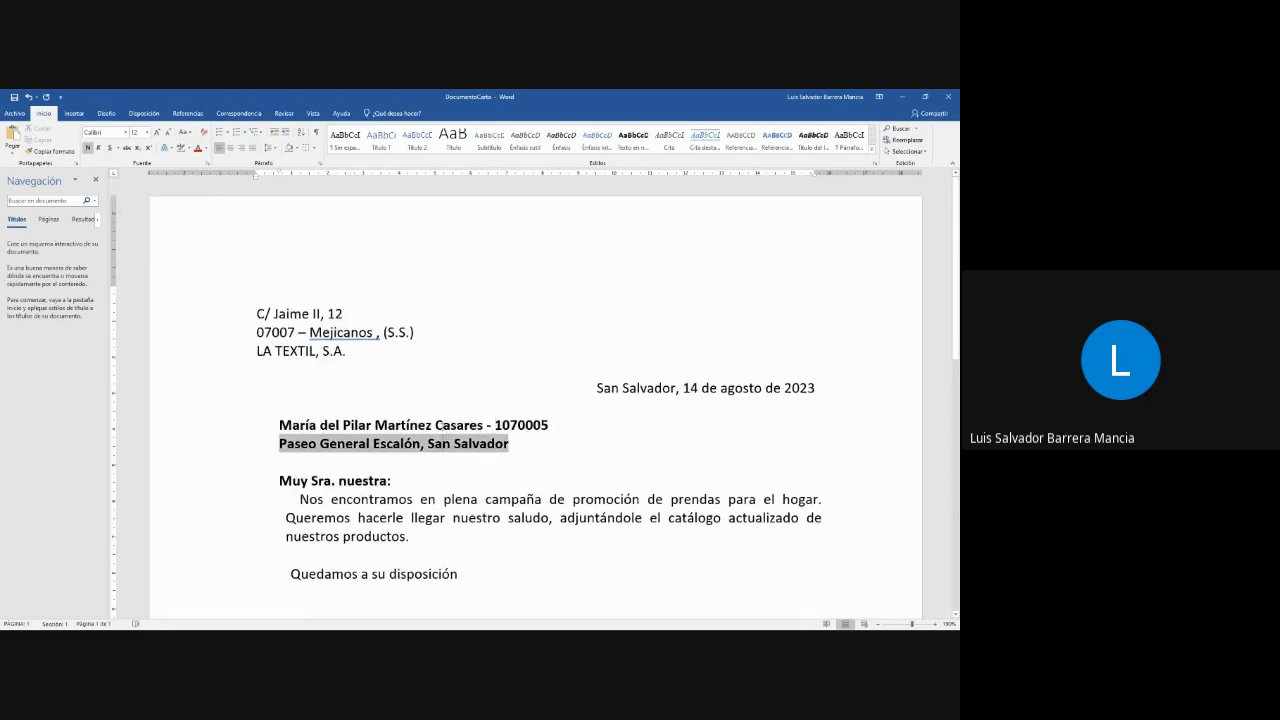
{"action": "left_click", "coordinate": [402, 427]}
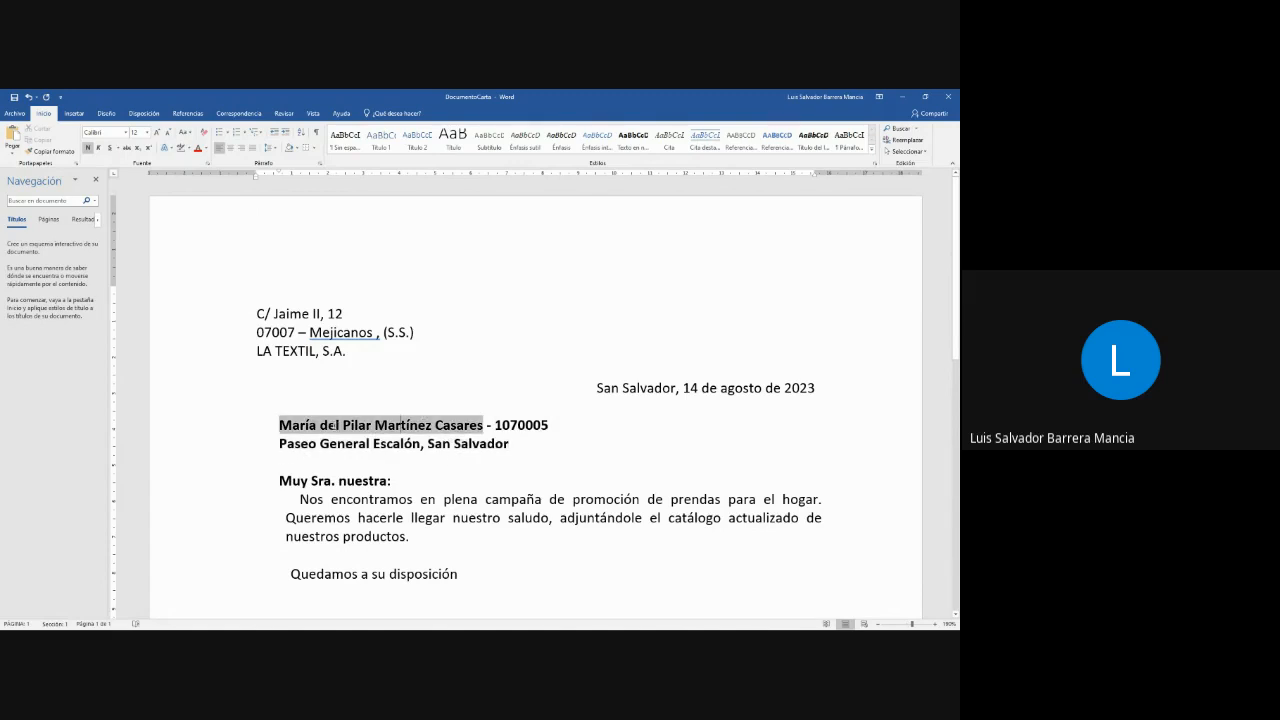
- Insert the placeholder "<<nombre>>" followed by a dash in front of the recipient's name in the letter
{"action": "left_click", "coordinate": [353, 394]}
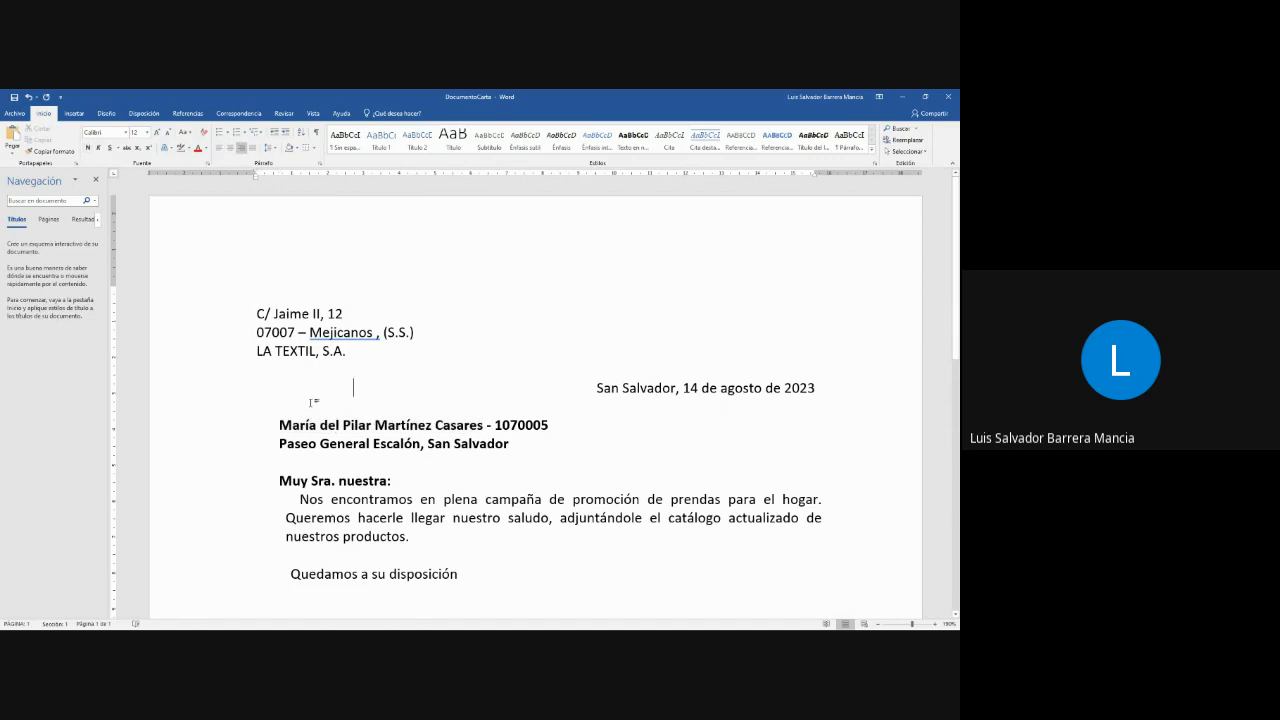
{"action": "left_click", "coordinate": [385, 403]}
{"action": "key", "text": "Down"}
{"action": "key", "text": "Down"}
{"action": "key", "text": "Left"}
{"action": "key", "text": "Left"}
{"action": "key", "text": "Left"}
{"action": "key", "text": "Left"}
{"action": "key", "text": "Left"}
{"action": "key", "text": "Left"}
{"action": "key", "text": "Left"}
{"action": "key", "text": "Left"}
{"action": "key", "text": "Left"}
{"action": "key", "text": "Left"}
{"action": "key", "text": "Left"}
{"action": "key", "text": "Left"}
{"action": "key", "text": "Left"}
{"action": "key", "text": "Left"}
{"action": "key", "text": "Left"}
{"action": "key", "text": "Down"}
{"action": "key", "text": "Down"}
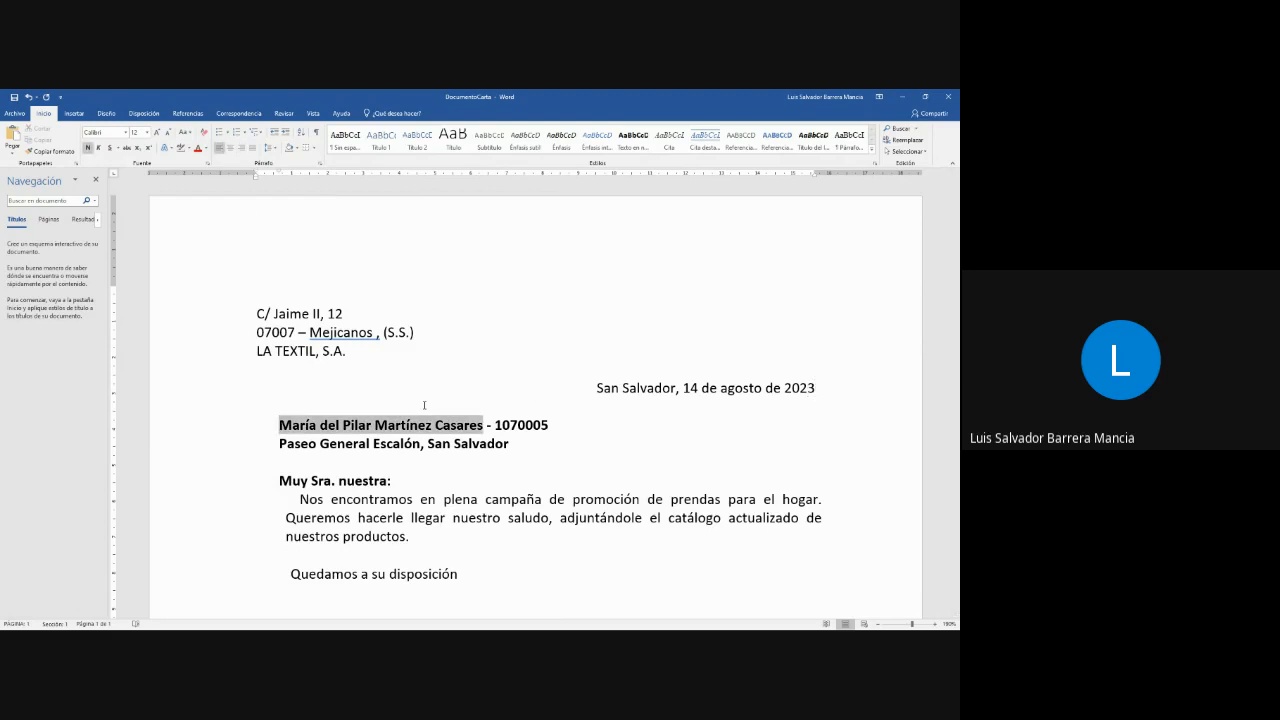
{"action": "type", "text": "<<"}
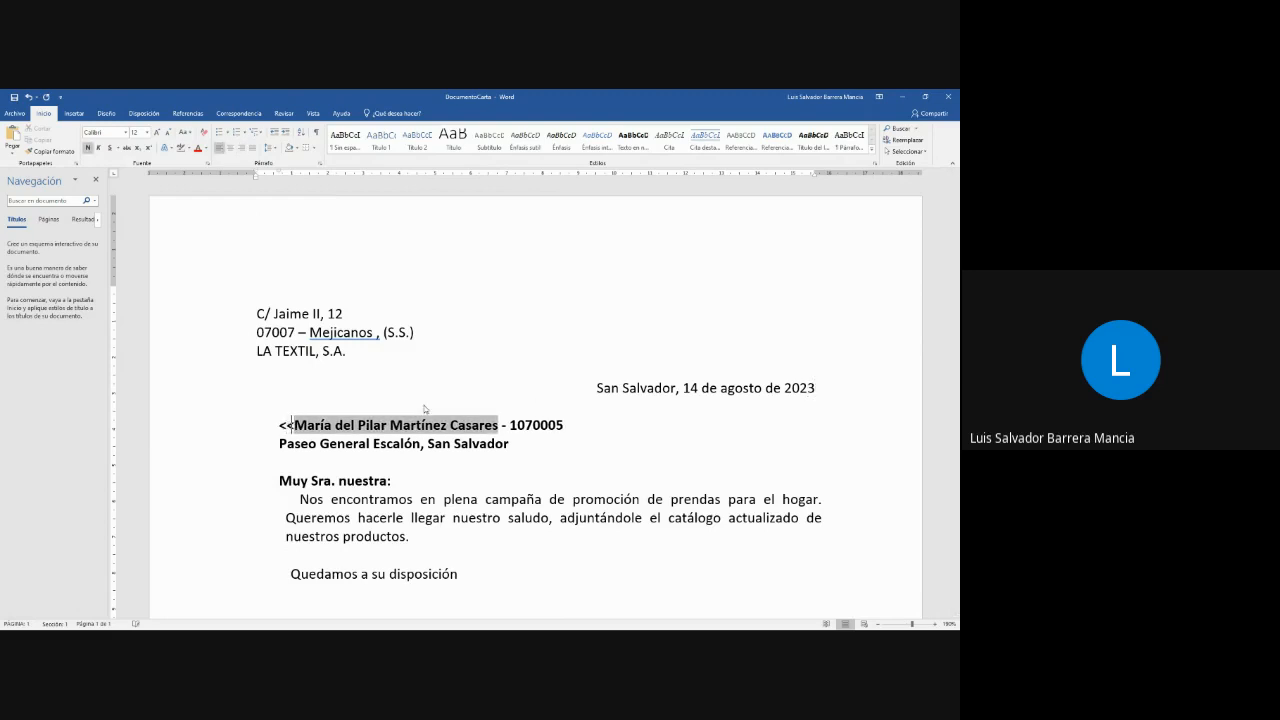
{"action": "type", "text": "nombre>> - "}
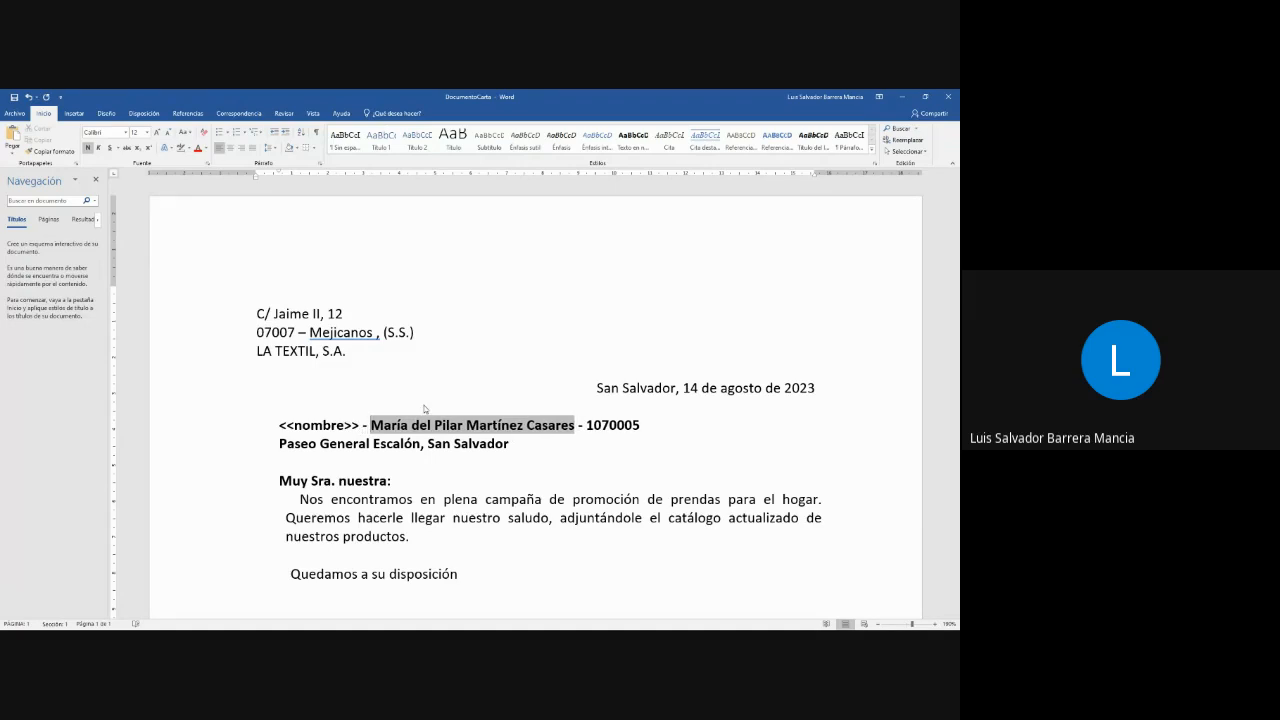
{"action": "type", "text": "<<"}
{"action": "type", "text": "codigo"}
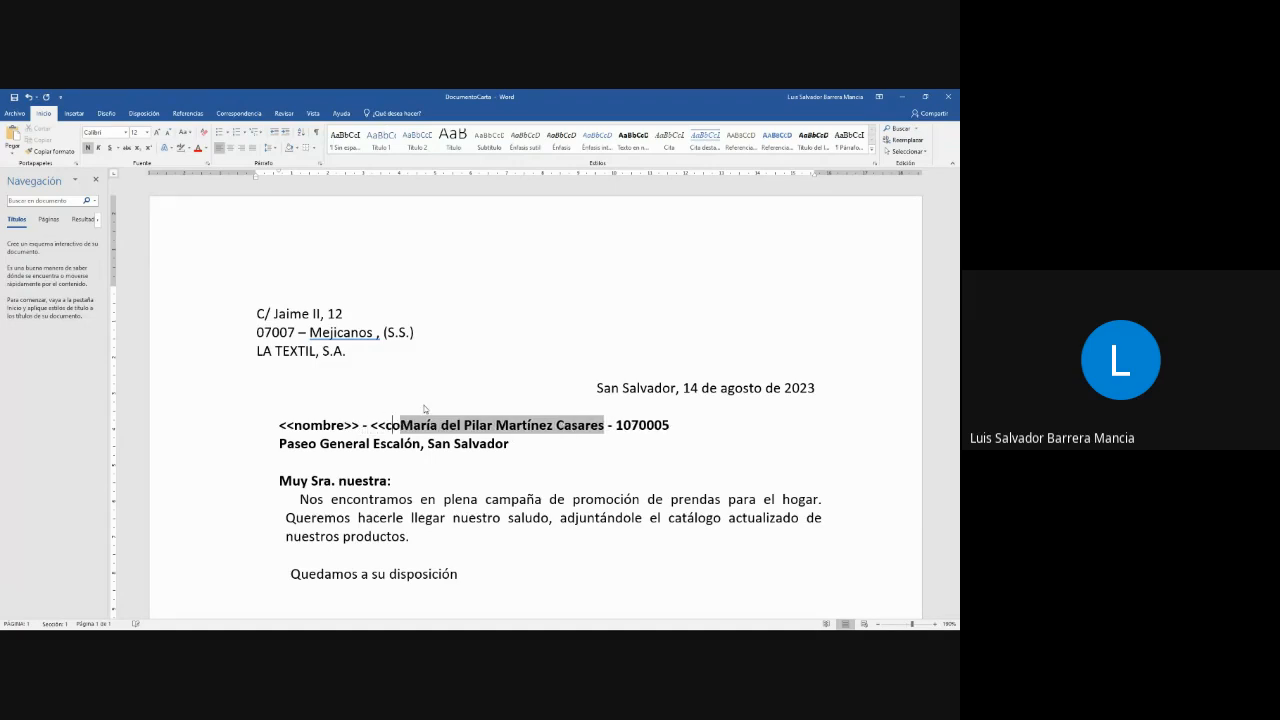
{"action": "type", "text": ">>"}
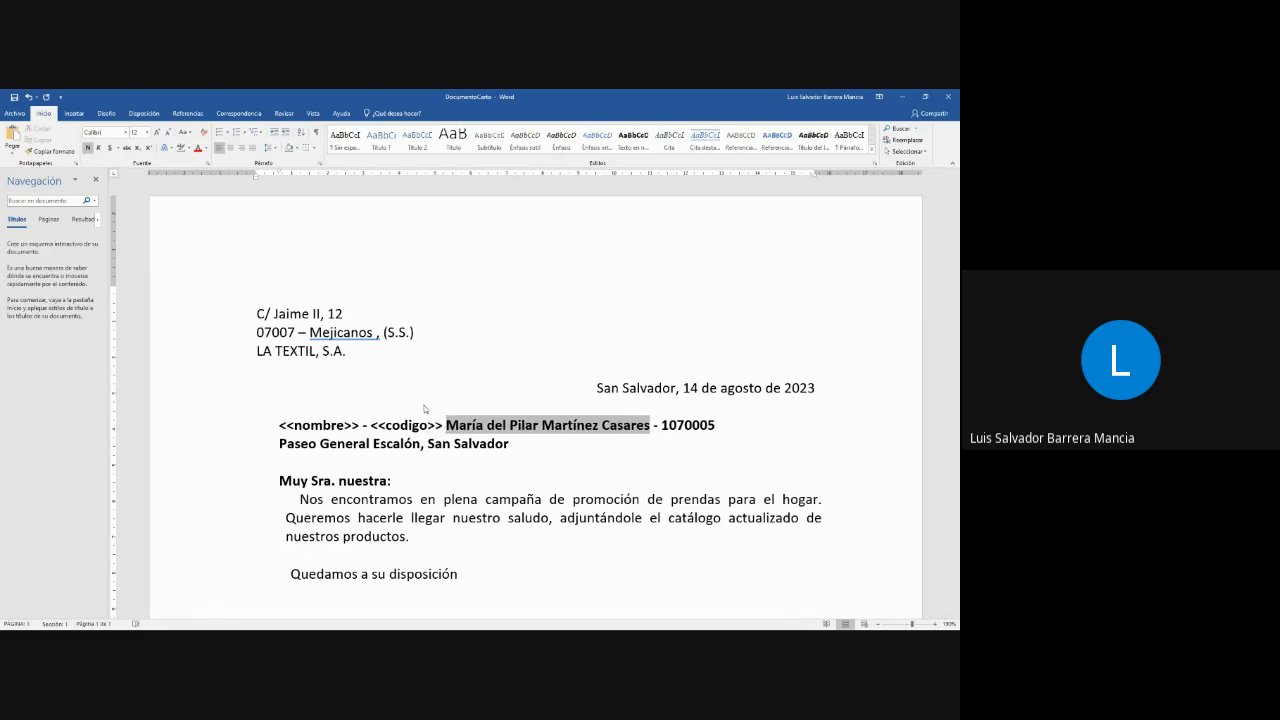
- Insert the placeholder "<<Dirección>>" in front of the recipient's address line
{"action": "key", "text": "Down"}
{"action": "key", "text": "shift+Home"}
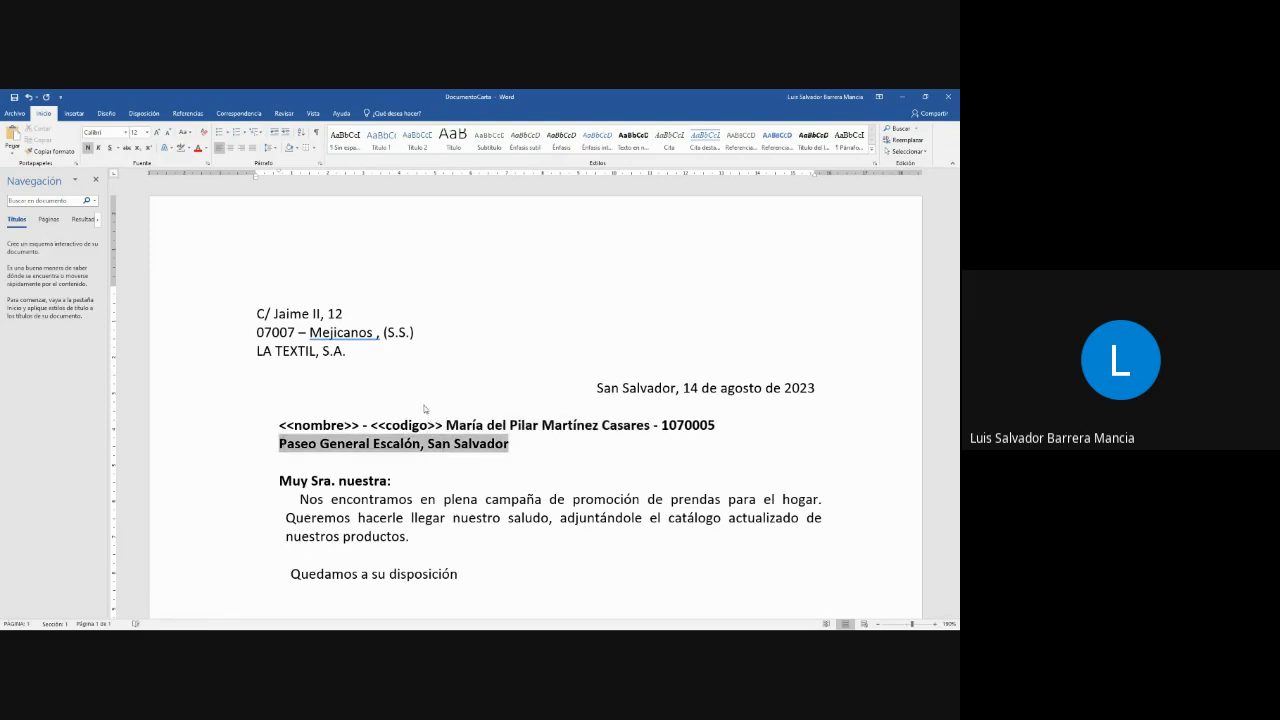
{"action": "type", "text": "<<Direc"}
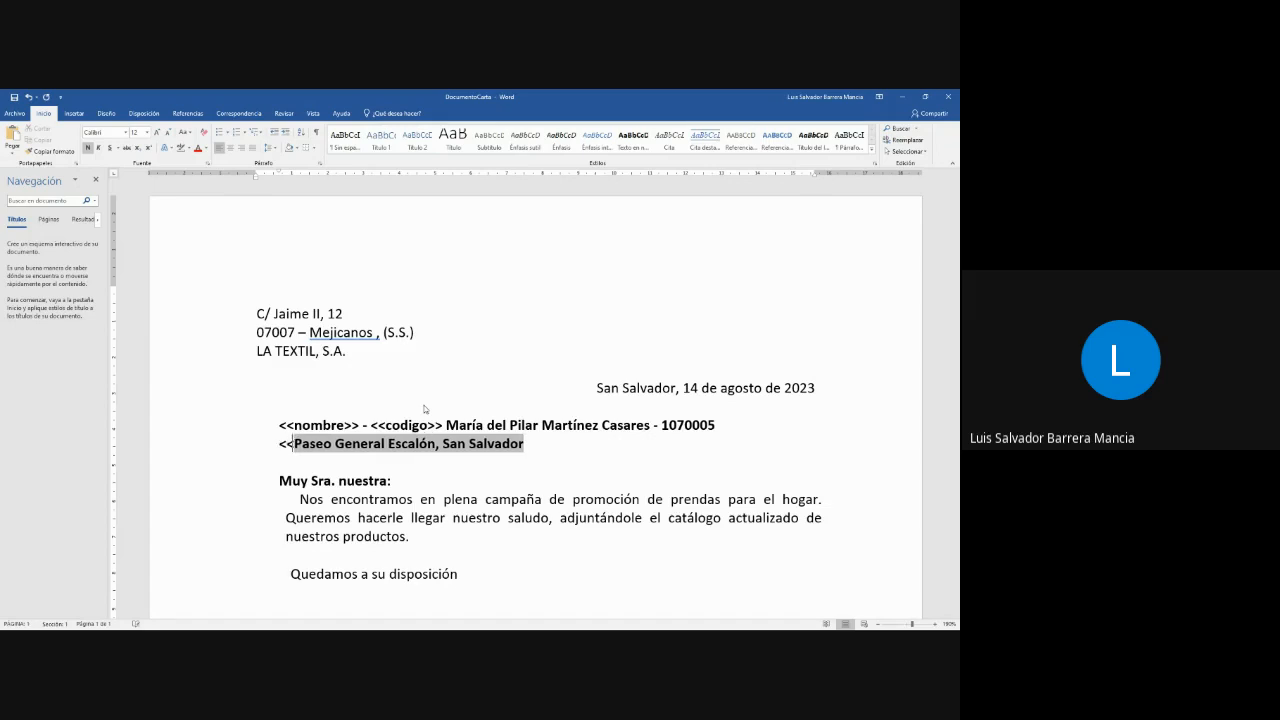
{"action": "type", "text": "ci+"}
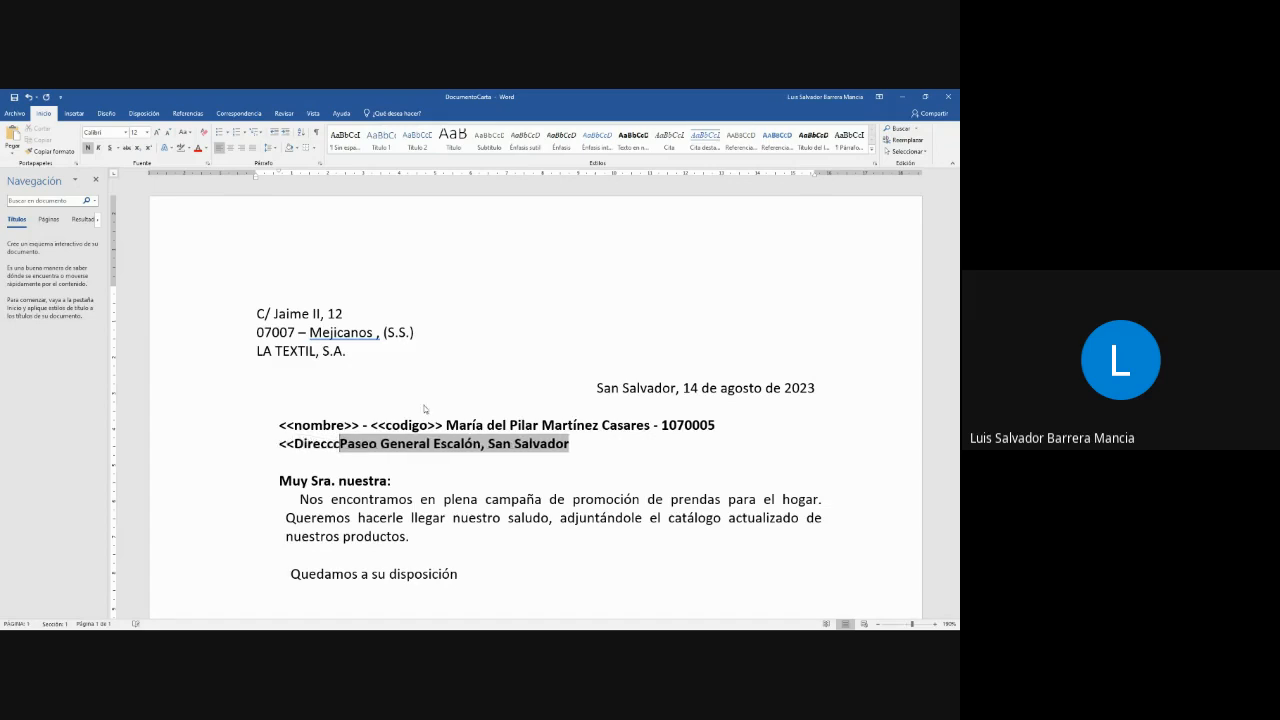
{"action": "key", "text": "BackSpace"}
{"action": "type", "text": "ón>>"}
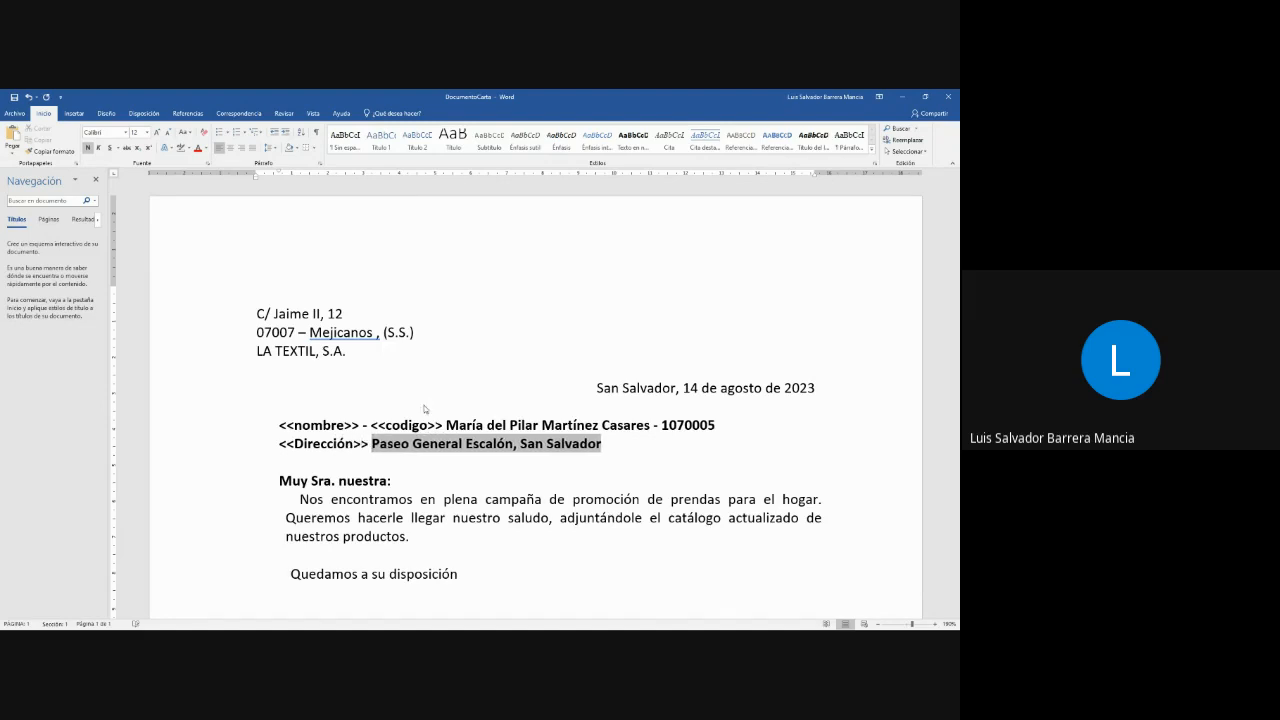
- Add a new line directly above the greeting "Muy Sra. nuestra:" with the placeholder "<<Saludo>>"
{"action": "left_click", "coordinate": [281, 476]}
{"action": "left_click", "coordinate": [301, 463]}
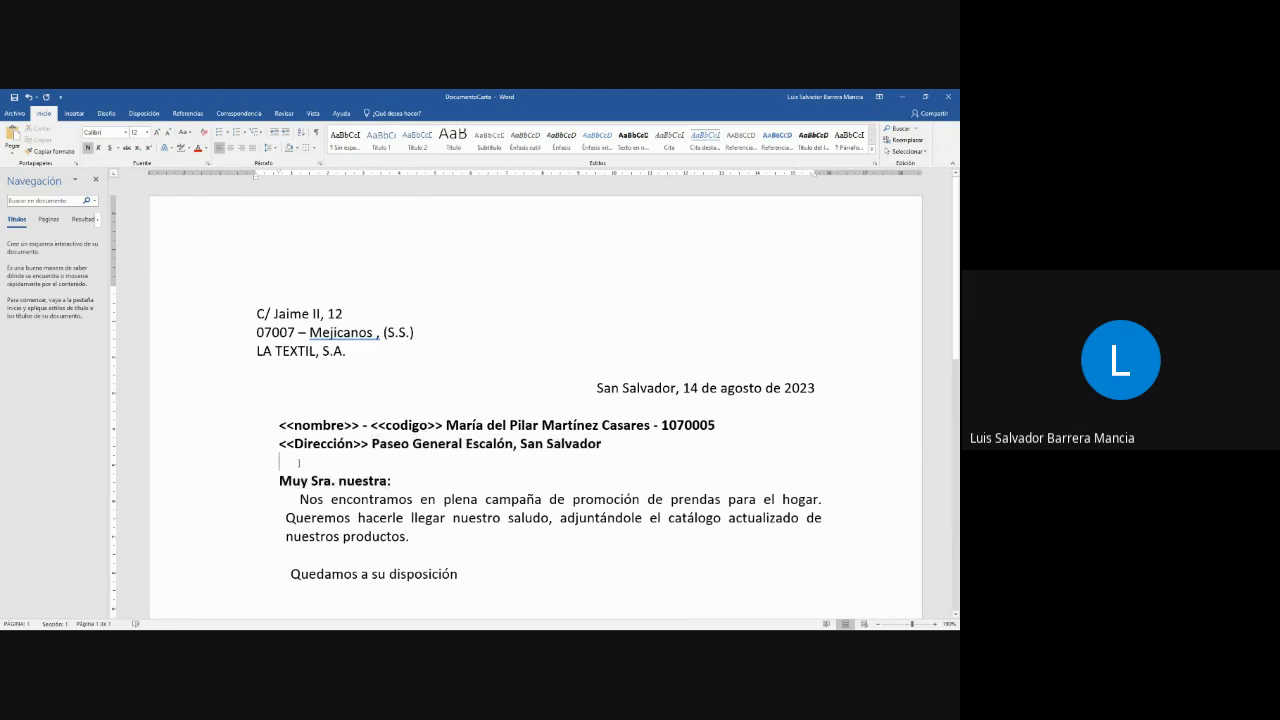
{"action": "key", "text": "Return"}
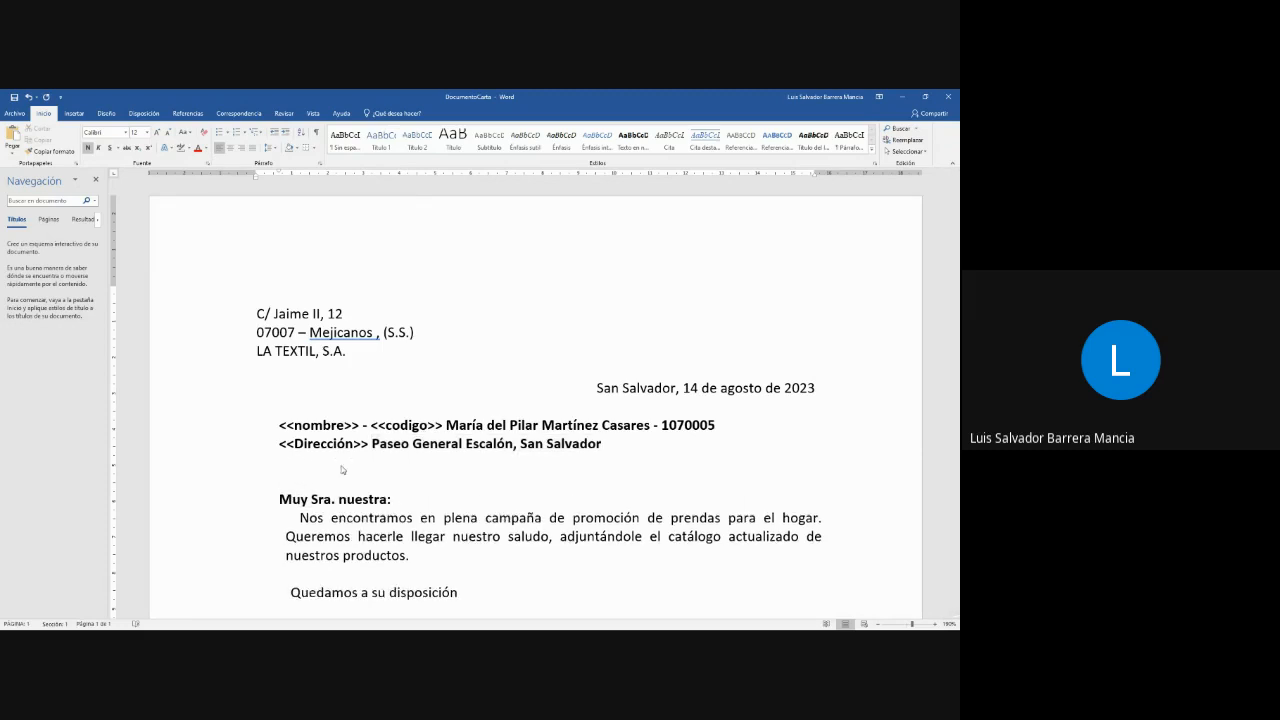
{"action": "type", "text": "<<Saludo>>"}
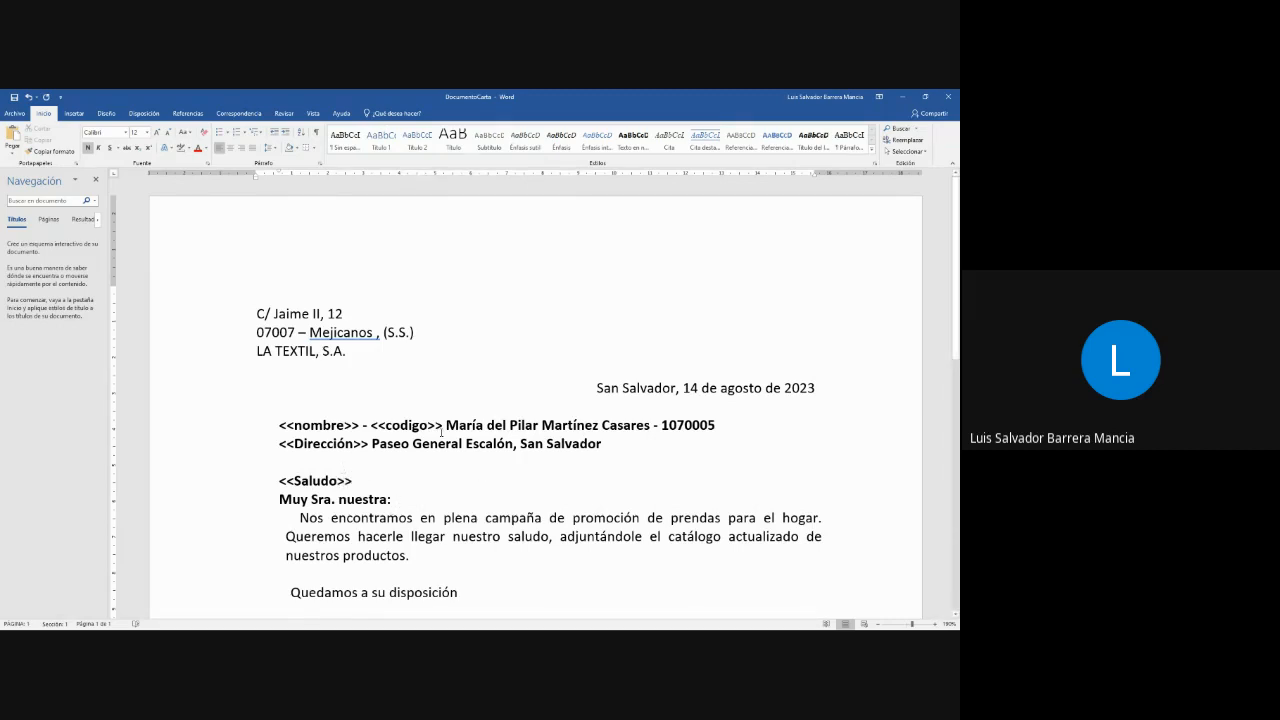
- Delete the recipient's sample name, code and address that follow the placeholders
{"action": "left_click_drag", "start_coordinate": [445, 425], "coordinate": [731, 425]}
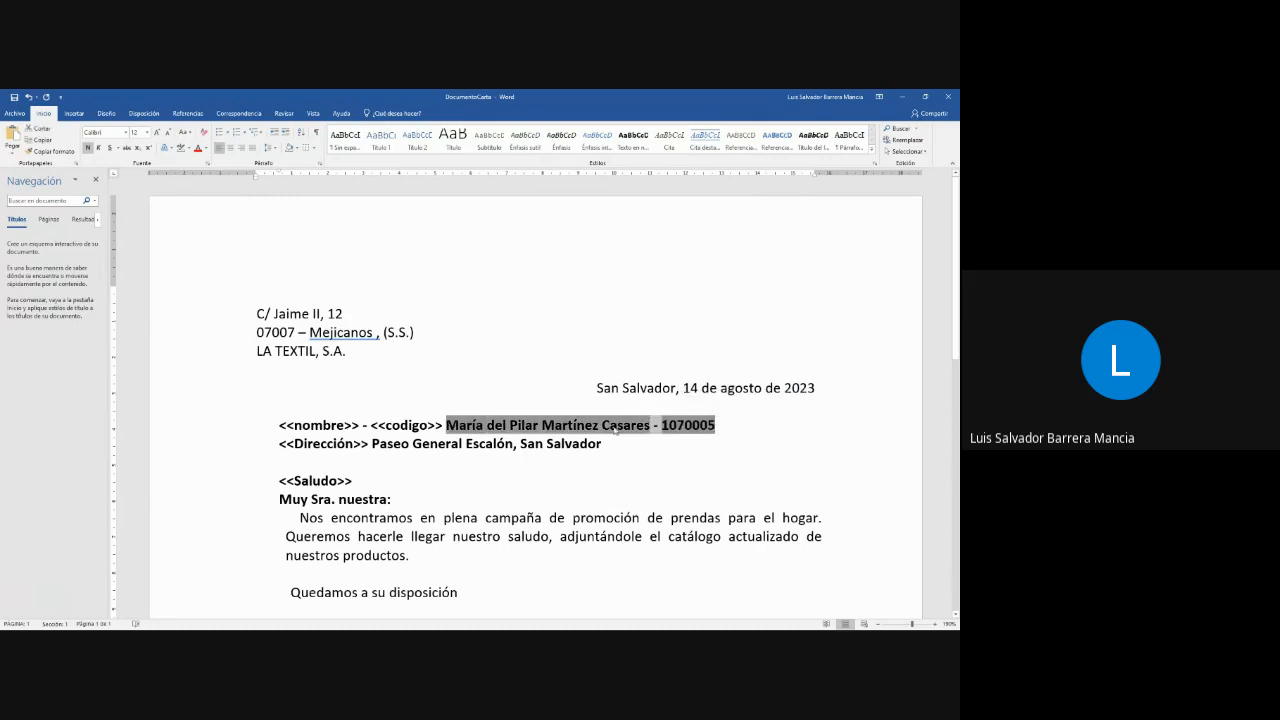
{"action": "key", "text": "Delete"}
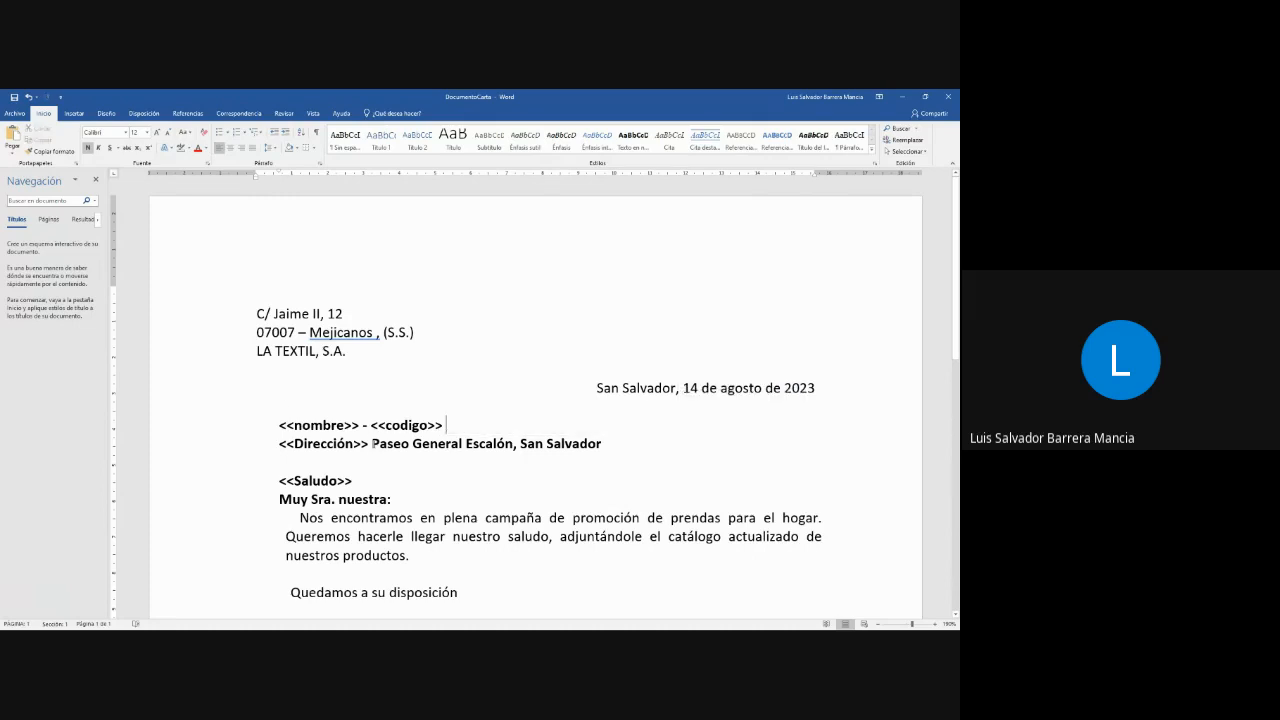
{"action": "left_click_drag", "start_coordinate": [372, 443], "coordinate": [602, 443]}
{"action": "key", "text": "Delete"}
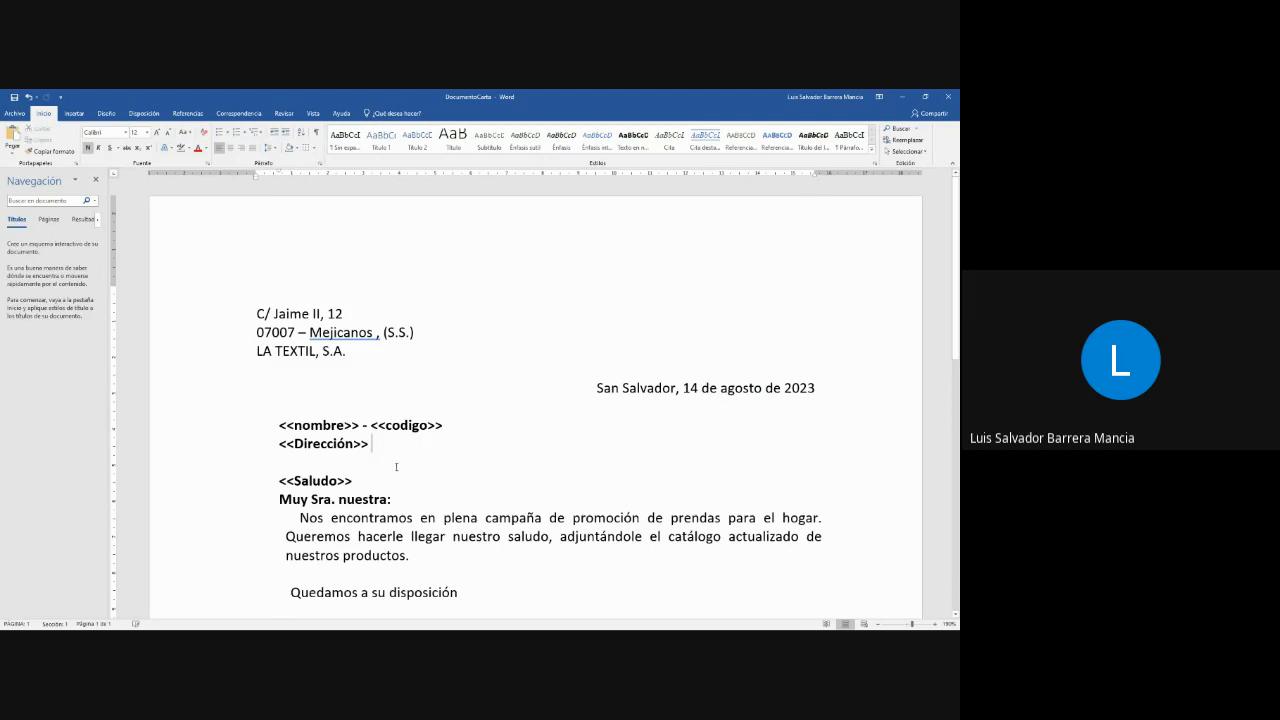
- Delete the fixed greeting "Muy Sra. nuestra:" below the Saludo placeholder and insert an empty line above the nombre placeholder
{"action": "left_click_drag", "start_coordinate": [280, 499], "coordinate": [393, 499]}
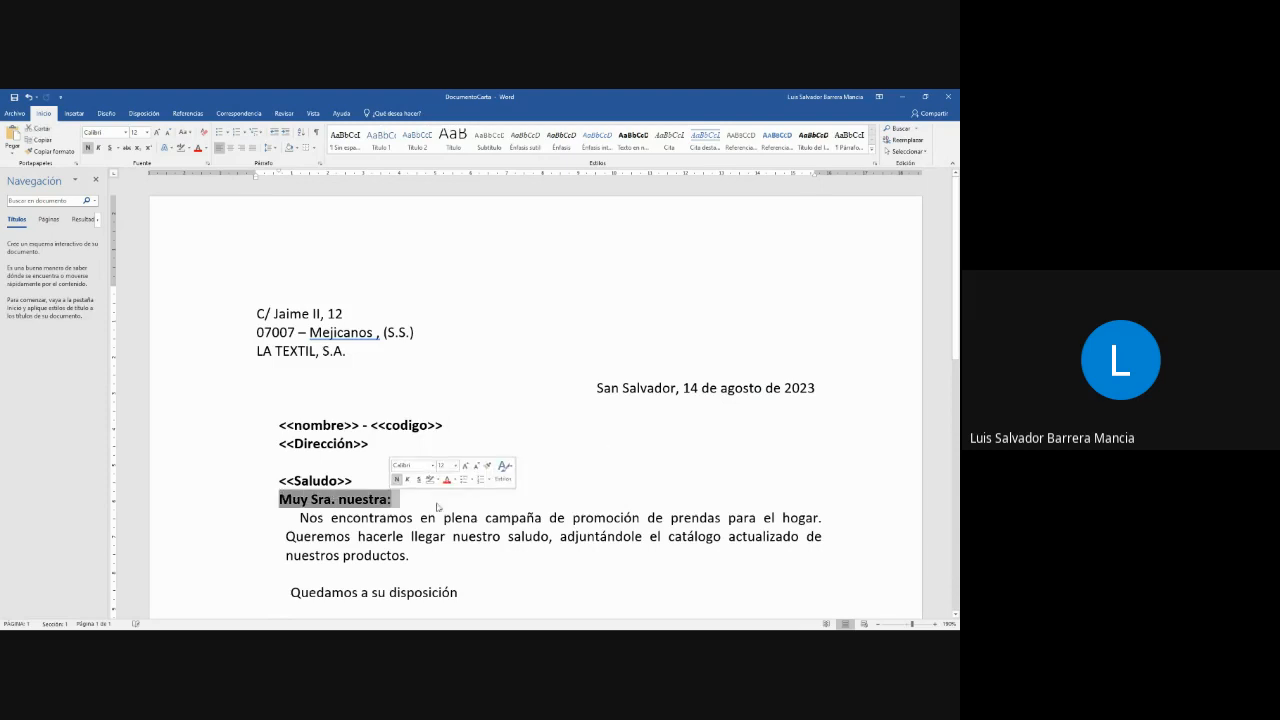
{"action": "key", "text": "Delete"}
{"action": "left_click", "coordinate": [359, 480]}
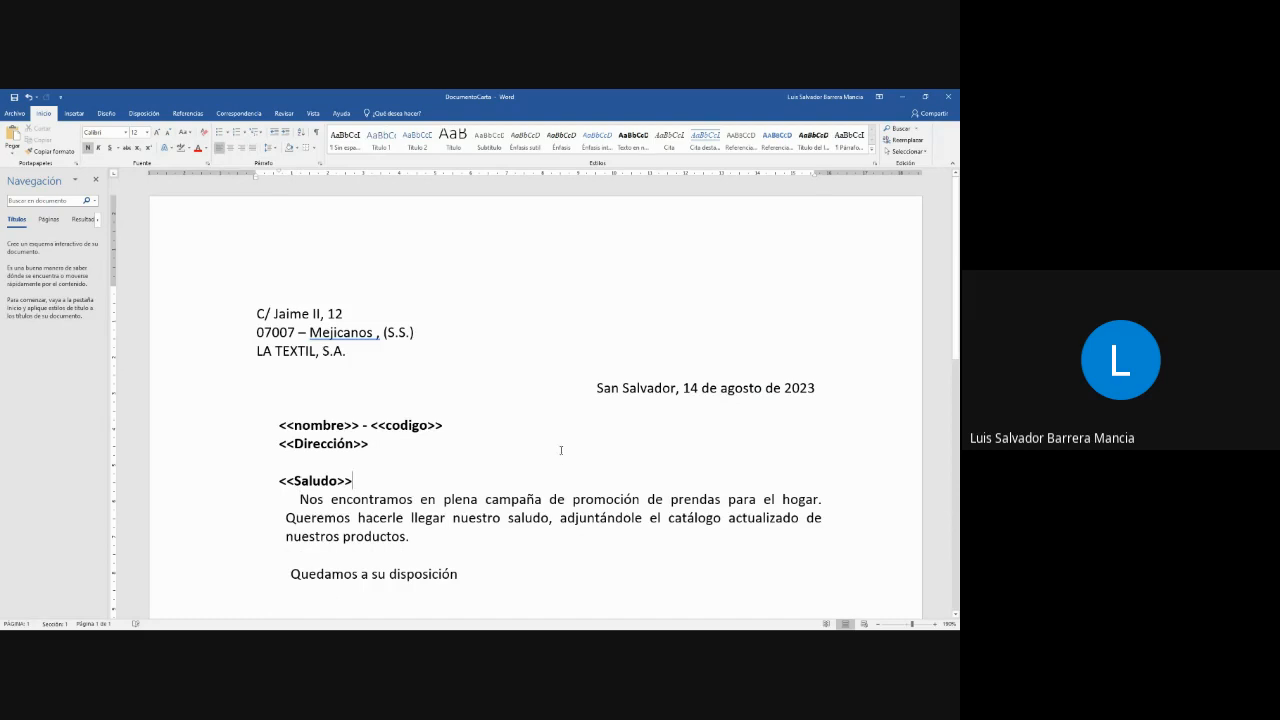
{"action": "left_click", "coordinate": [274, 427]}
{"action": "key", "text": "Return"}
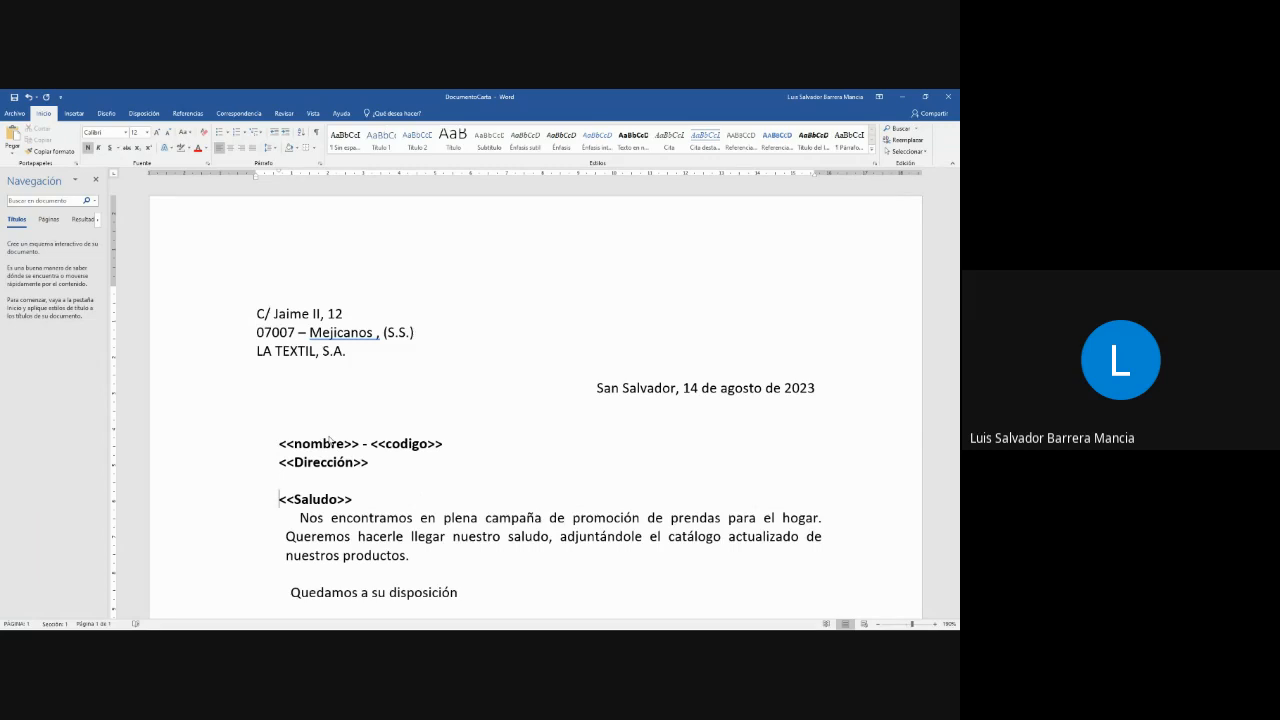
- Examine the letter from the sender's address through the placeholders down to the director's signature
{"action": "scroll", "coordinate": [509, 323], "scroll_direction": "down", "scroll_amount": 1}
{"action": "scroll", "coordinate": [394, 217], "scroll_direction": "down", "scroll_amount": 3}
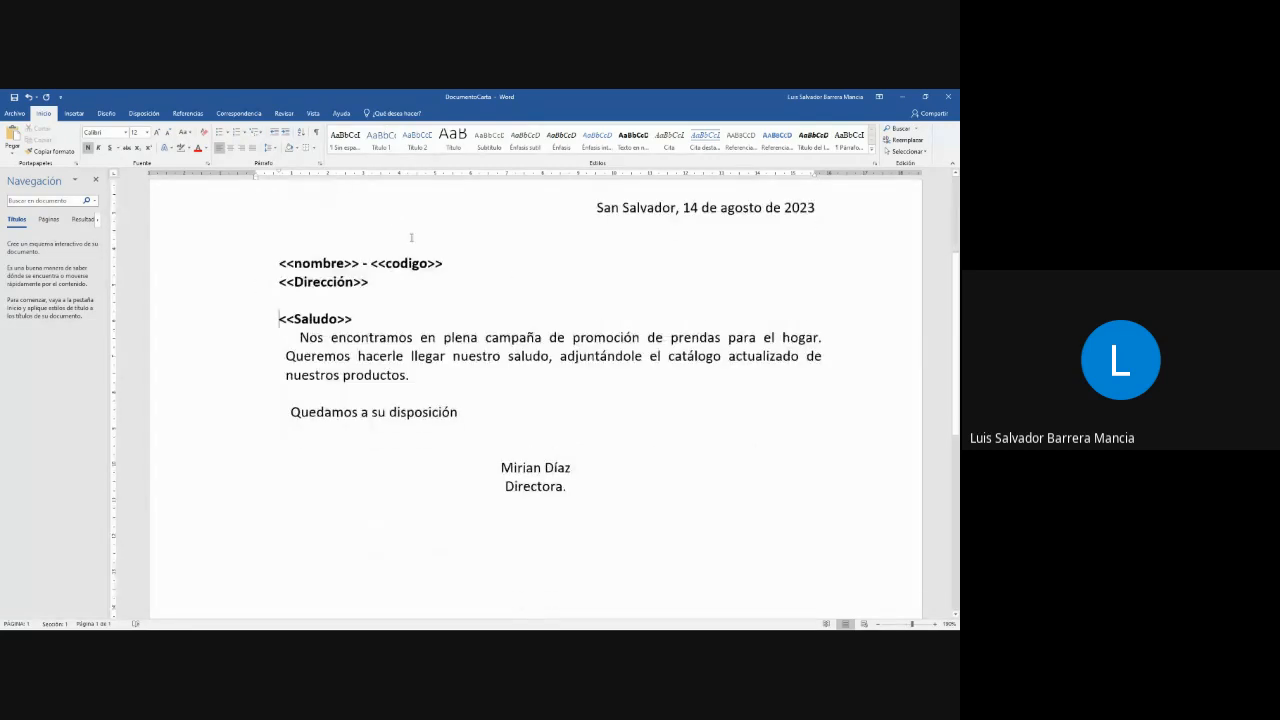
{"action": "scroll", "coordinate": [614, 391], "scroll_direction": "up", "scroll_amount": 3}
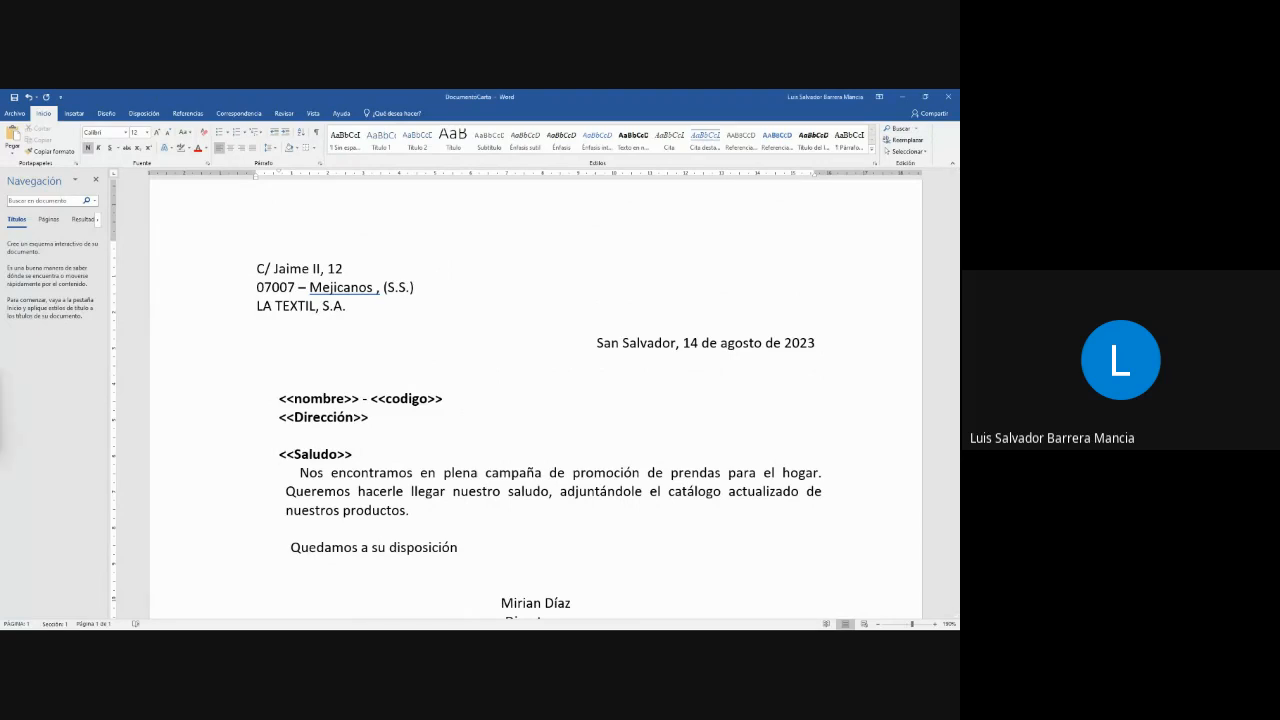
{"action": "scroll", "coordinate": [583, 403], "scroll_direction": "down", "scroll_amount": 2}
{"action": "left_click", "coordinate": [311, 309]}
{"action": "left_click", "coordinate": [320, 364]}
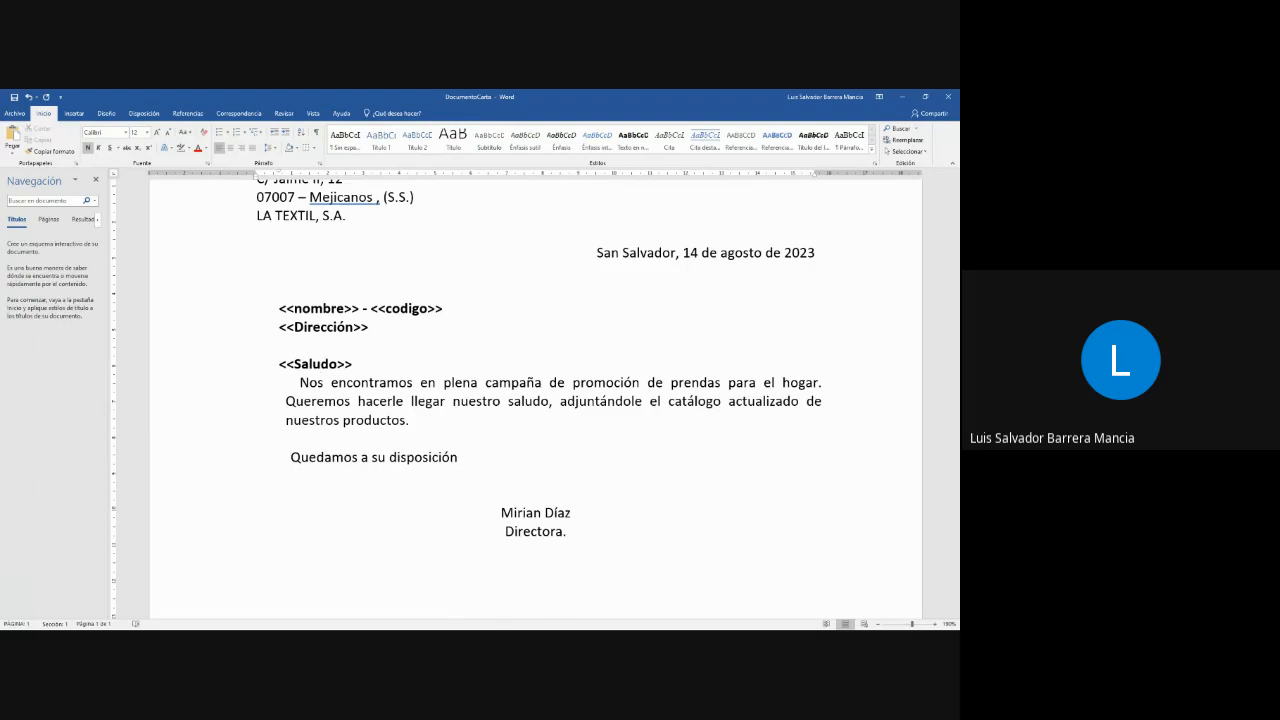
{"action": "scroll", "coordinate": [450, 343], "scroll_direction": "up", "scroll_amount": 1}
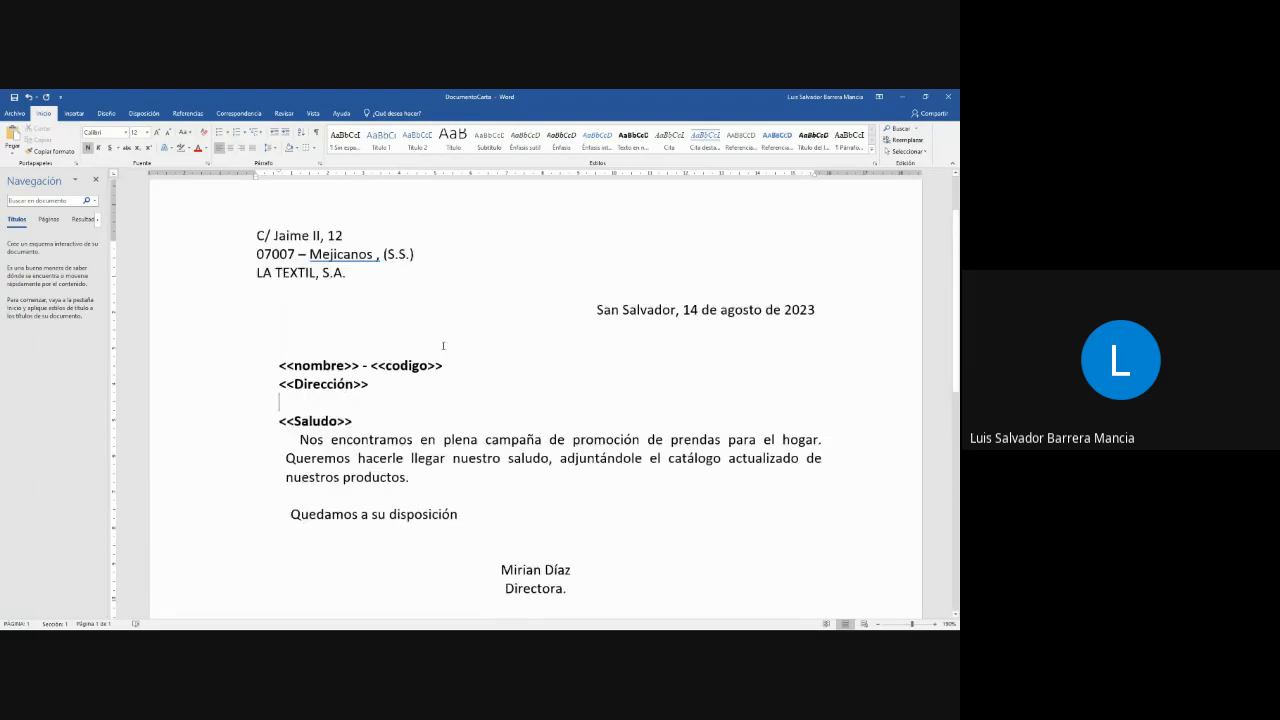
{"action": "left_click", "coordinate": [280, 390]}
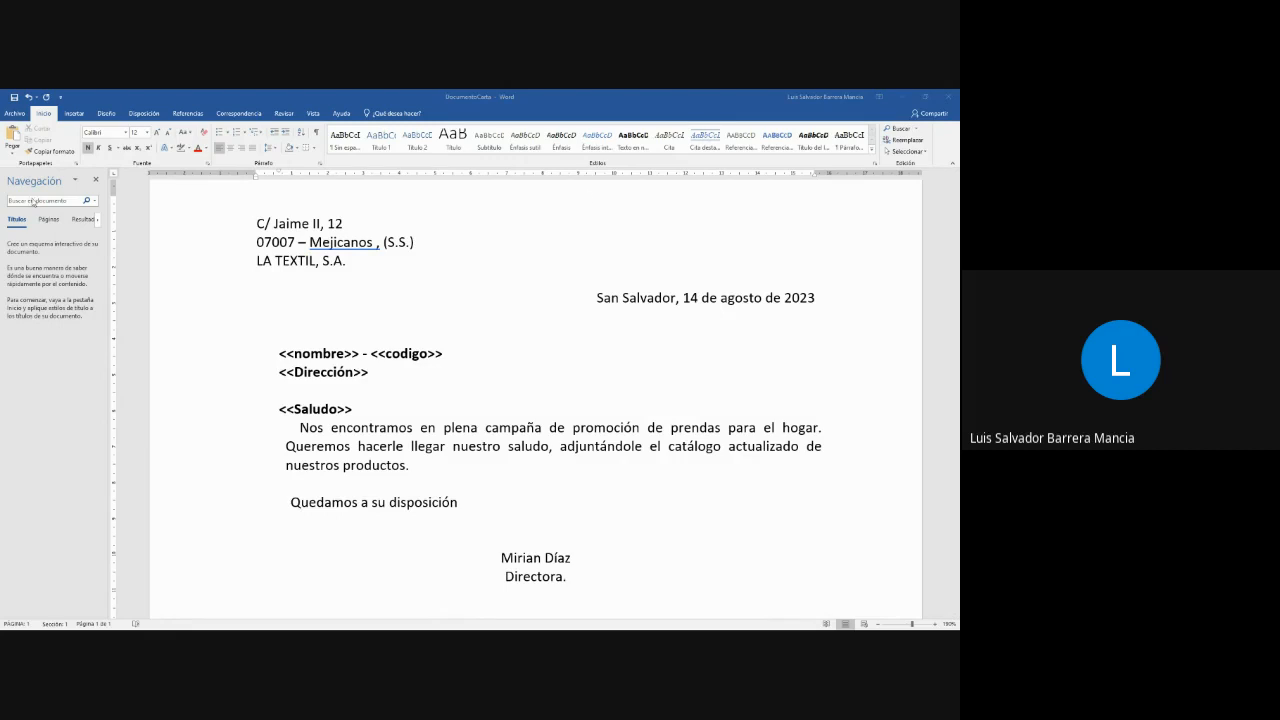
- Shrink the DocumentoCarta window and arrange it side by side with the window holding the contact table
{"action": "left_click_drag", "start_coordinate": [2, 205], "coordinate": [686, 335]}
{"action": "scroll", "coordinate": [757, 438], "scroll_direction": "down", "scroll_amount": 2}
{"action": "double_click", "coordinate": [424, 97]}
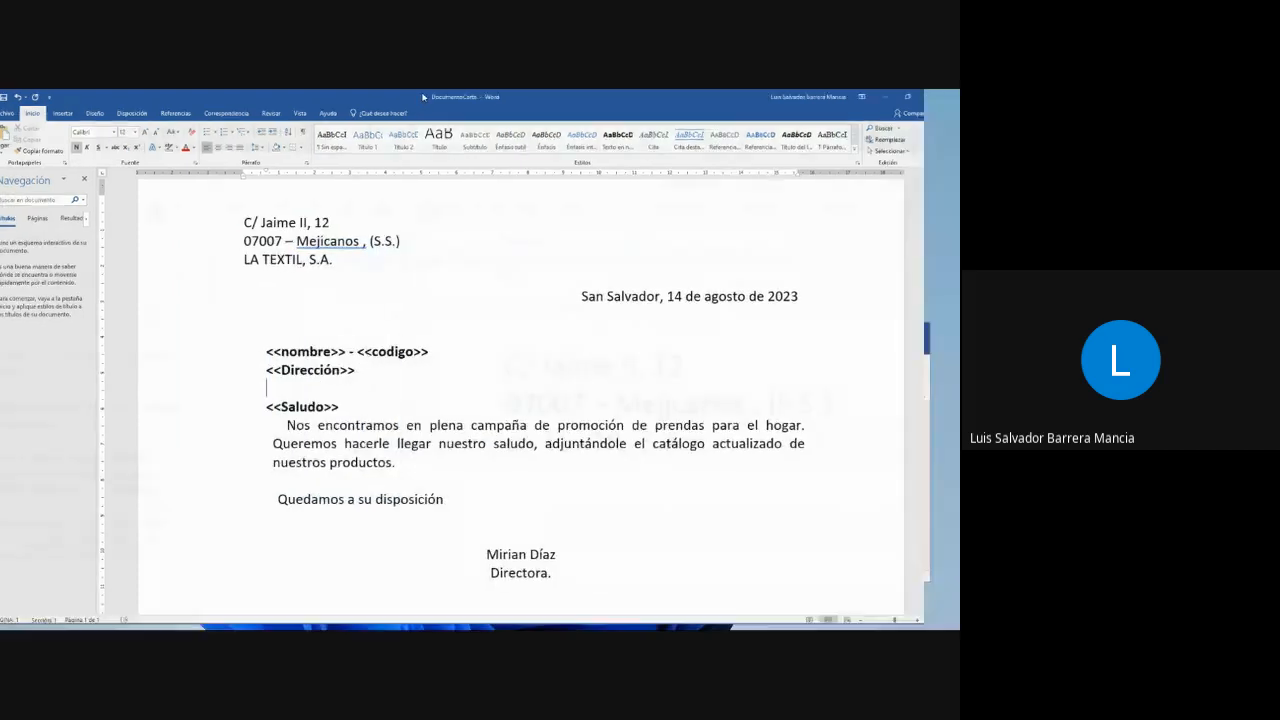
{"action": "left_click_drag", "start_coordinate": [2, 187], "coordinate": [290, 187]}
{"action": "left_click_drag", "start_coordinate": [684, 332], "coordinate": [720, 186]}
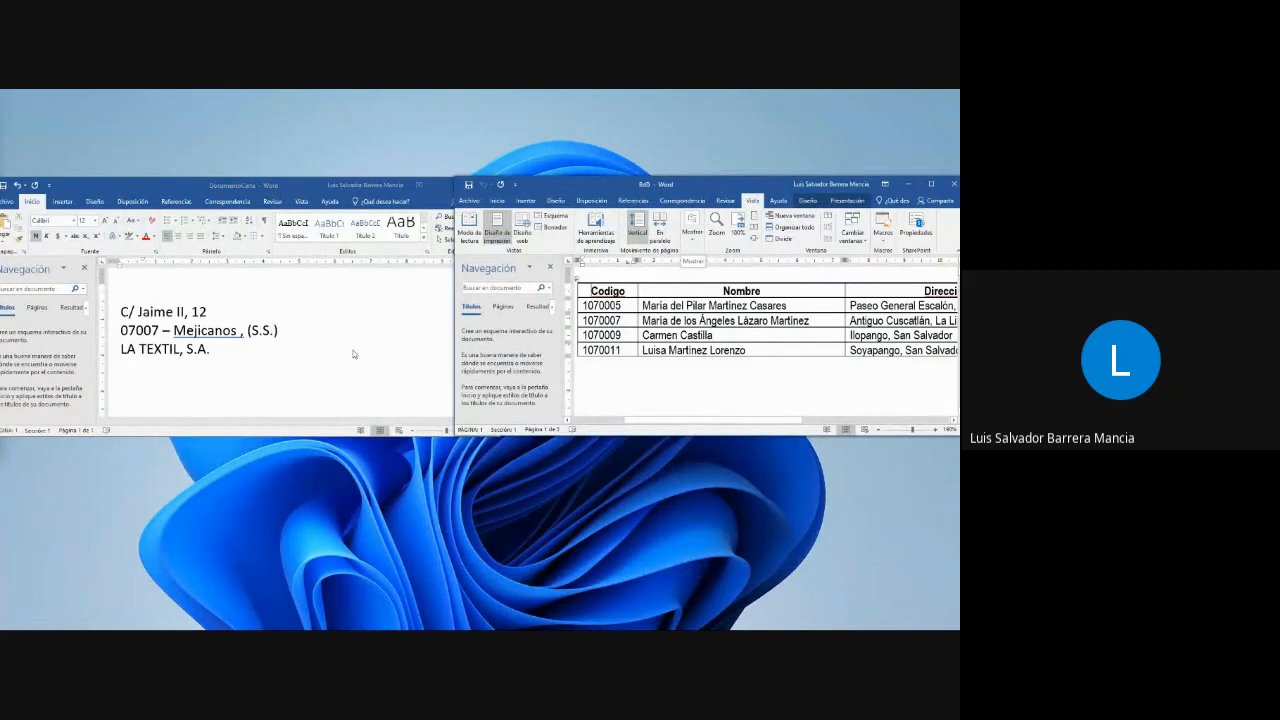
- Close the Navigation pane in both the letter and the contact table windows
{"action": "left_click", "coordinate": [270, 371]}
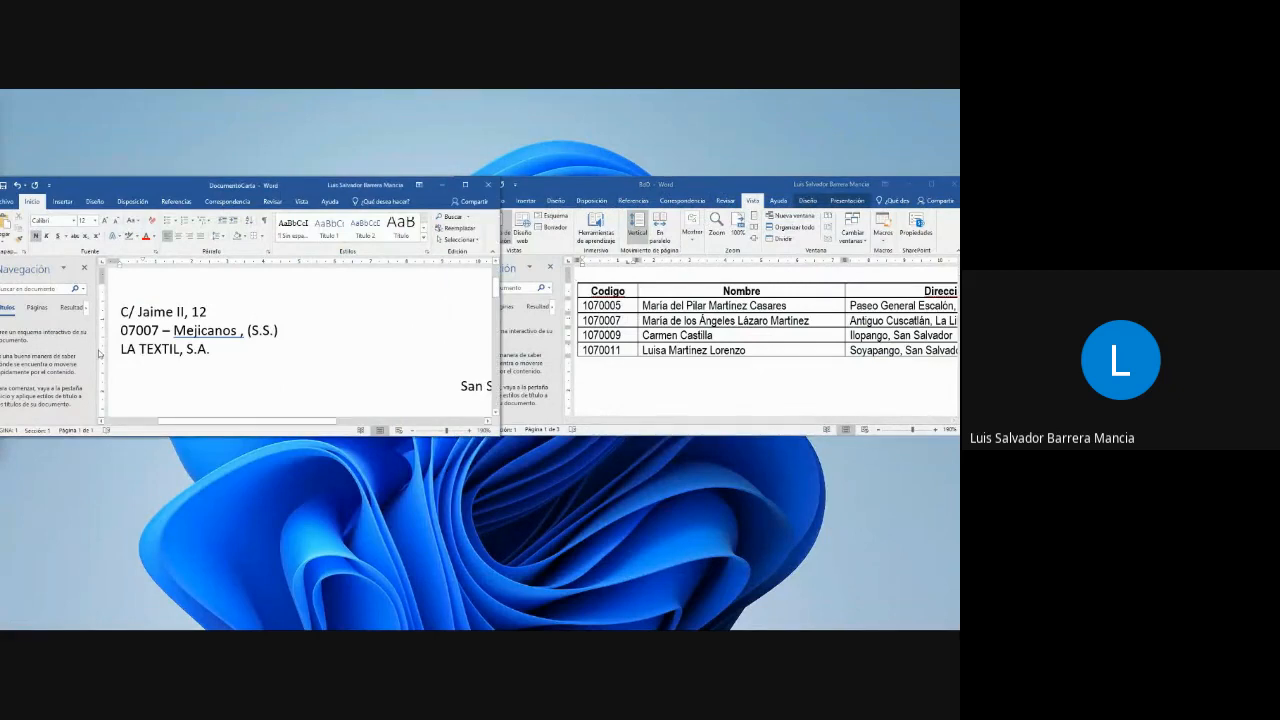
{"action": "left_click", "coordinate": [84, 268]}
{"action": "left_click", "coordinate": [548, 277]}
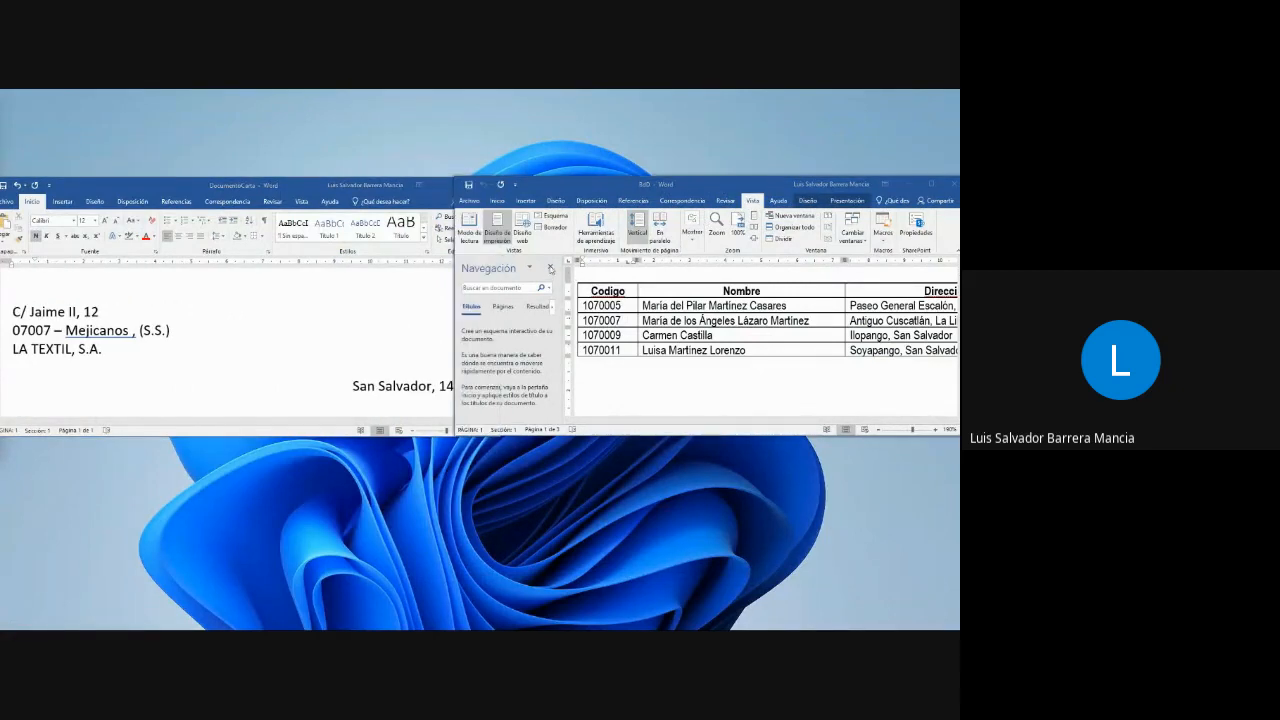
{"action": "left_click", "coordinate": [550, 269]}
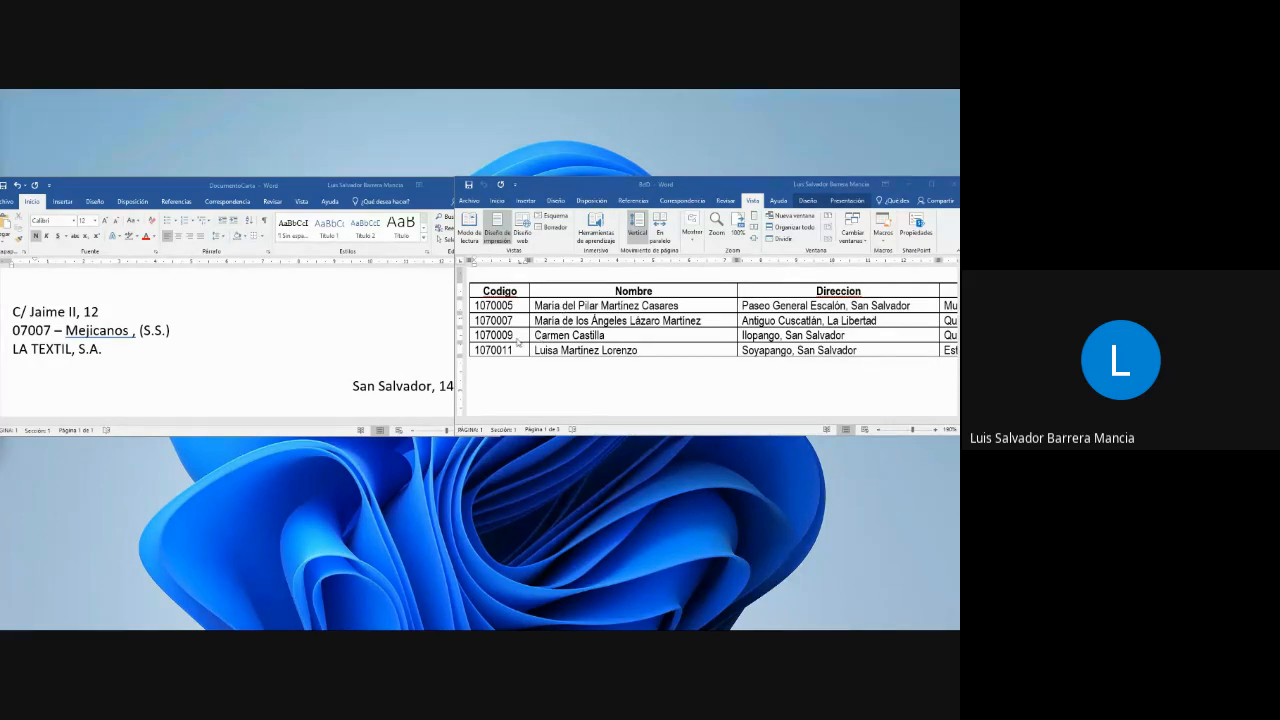
- Stretch the letter window to full screen height, zoom out to its whole page, and bring the contact table window to the front
{"action": "left_click", "coordinate": [430, 414]}
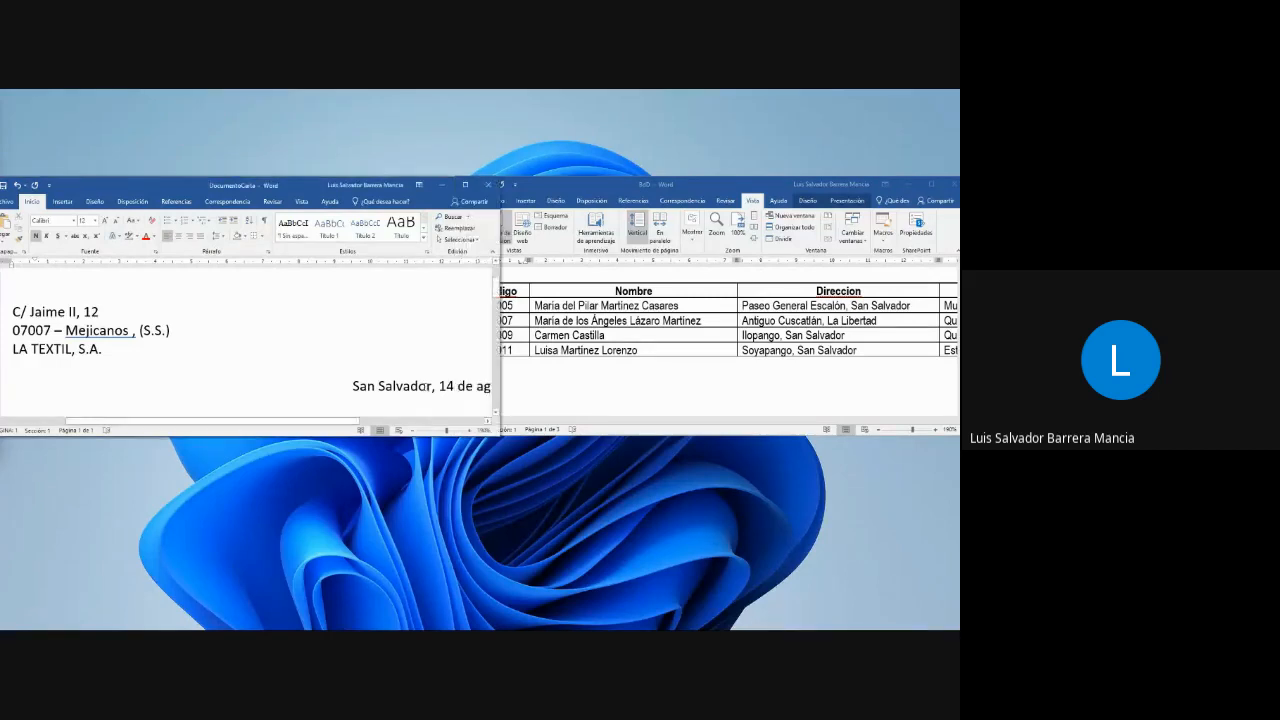
{"action": "left_click", "coordinate": [520, 339]}
{"action": "scroll", "coordinate": [286, 331], "scroll_direction": "down", "scroll_amount": 3}
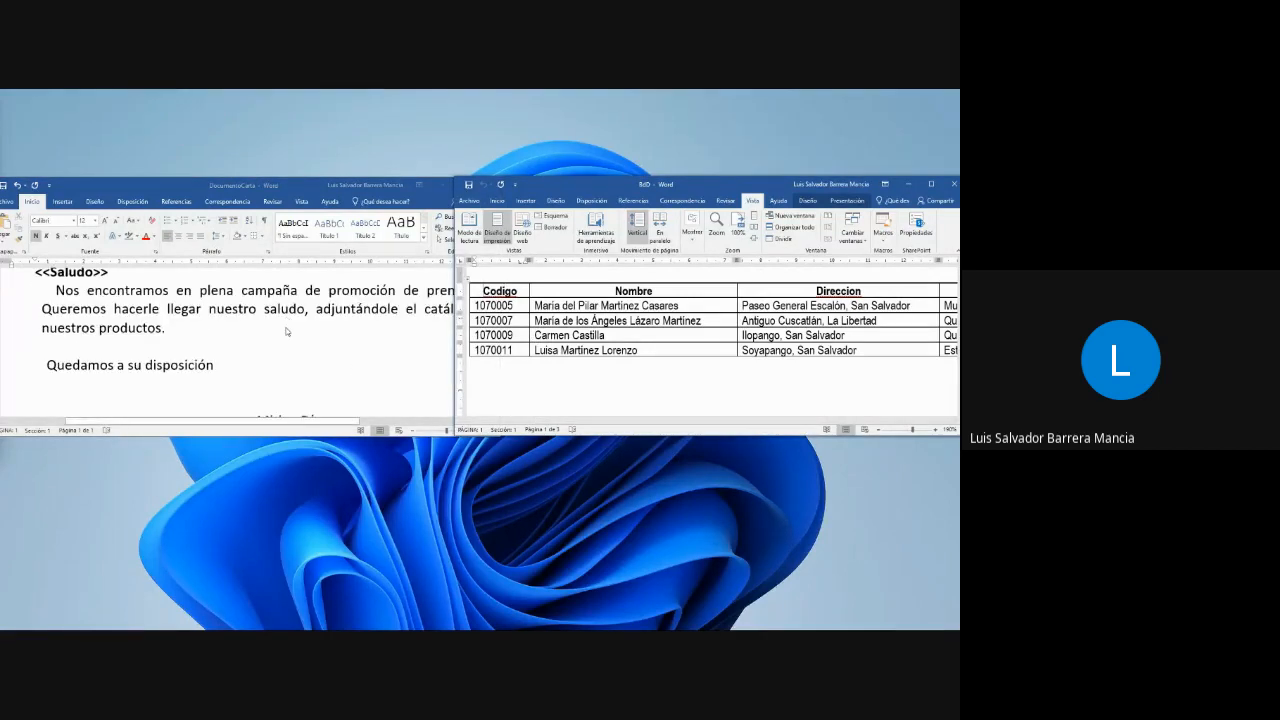
{"action": "scroll", "coordinate": [286, 331], "scroll_direction": "up", "scroll_amount": 5}
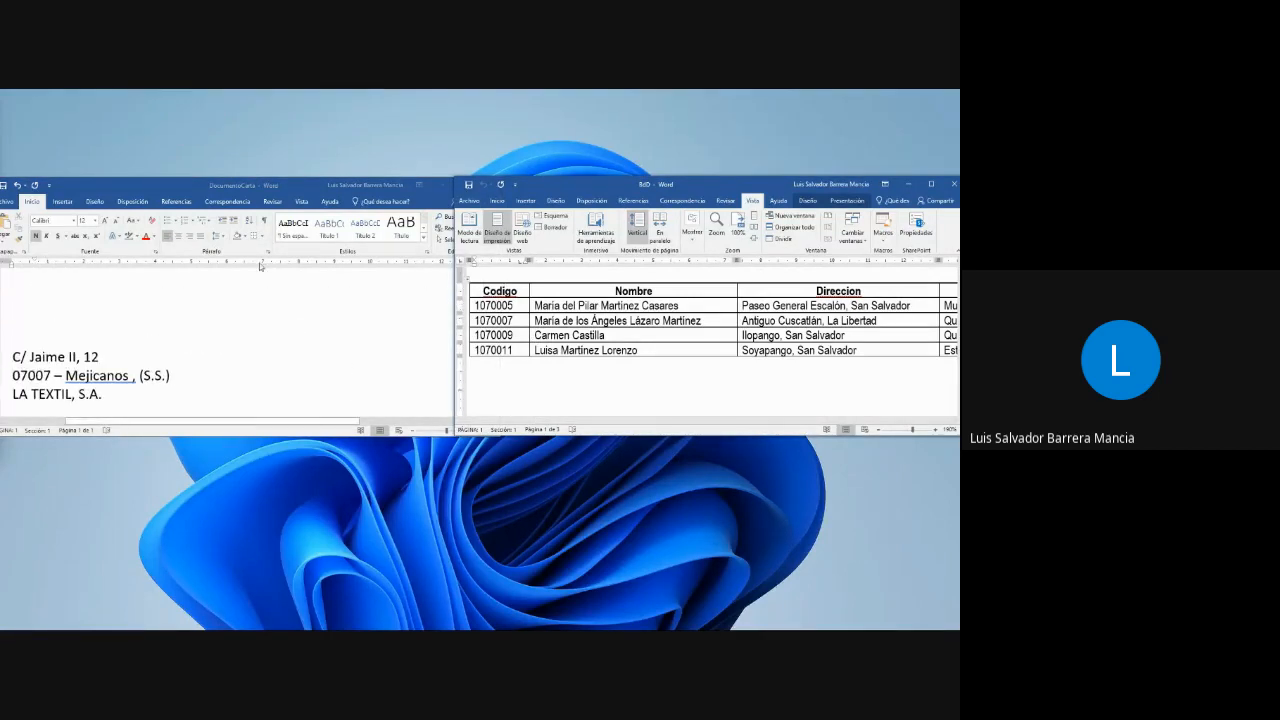
{"action": "double_click", "coordinate": [237, 437]}
{"action": "scroll", "coordinate": [288, 453], "scroll_direction": "down", "scroll_amount": 5}
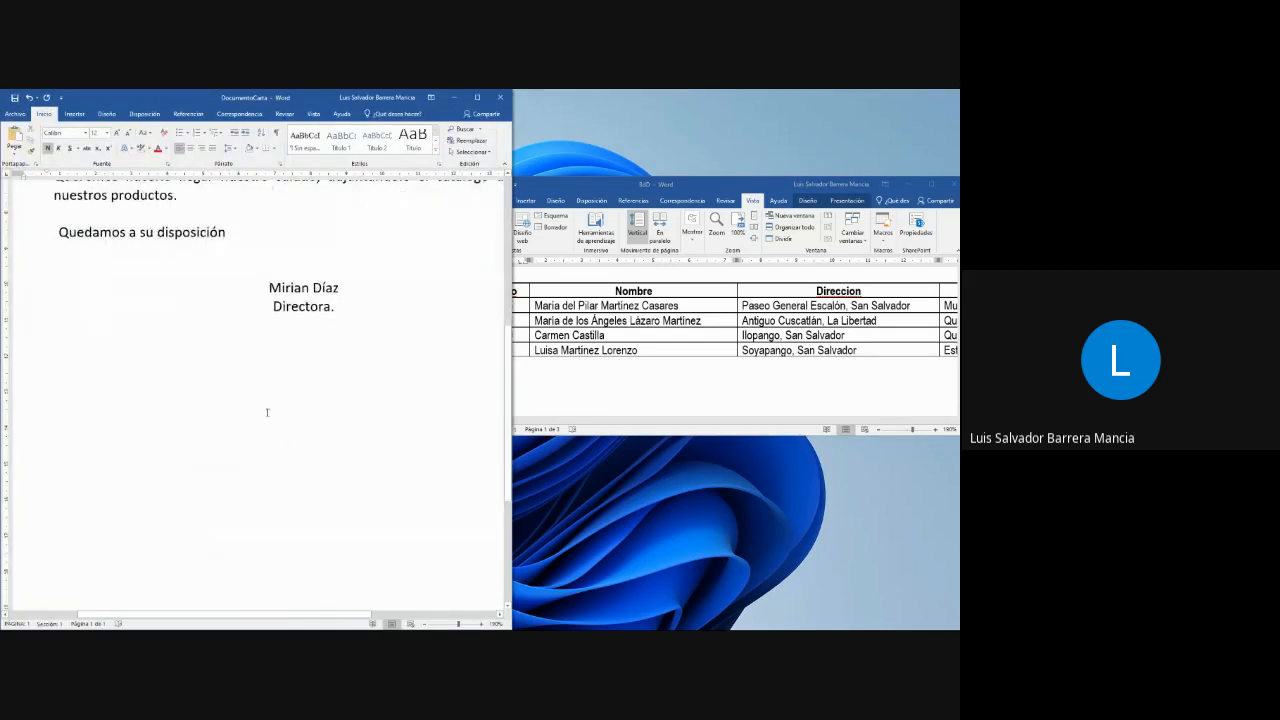
{"action": "scroll", "coordinate": [267, 412], "scroll_direction": "down", "scroll_amount": 3, "text": "ctrl"}
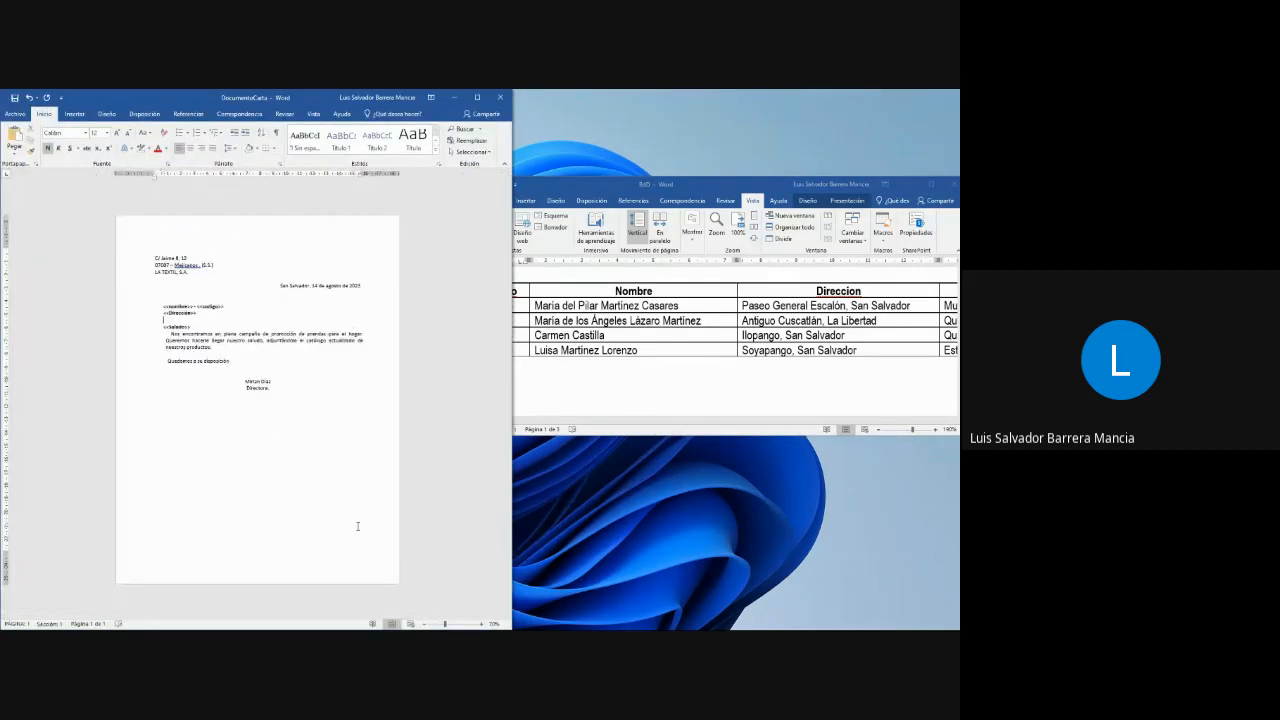
{"action": "left_click", "coordinate": [616, 316]}
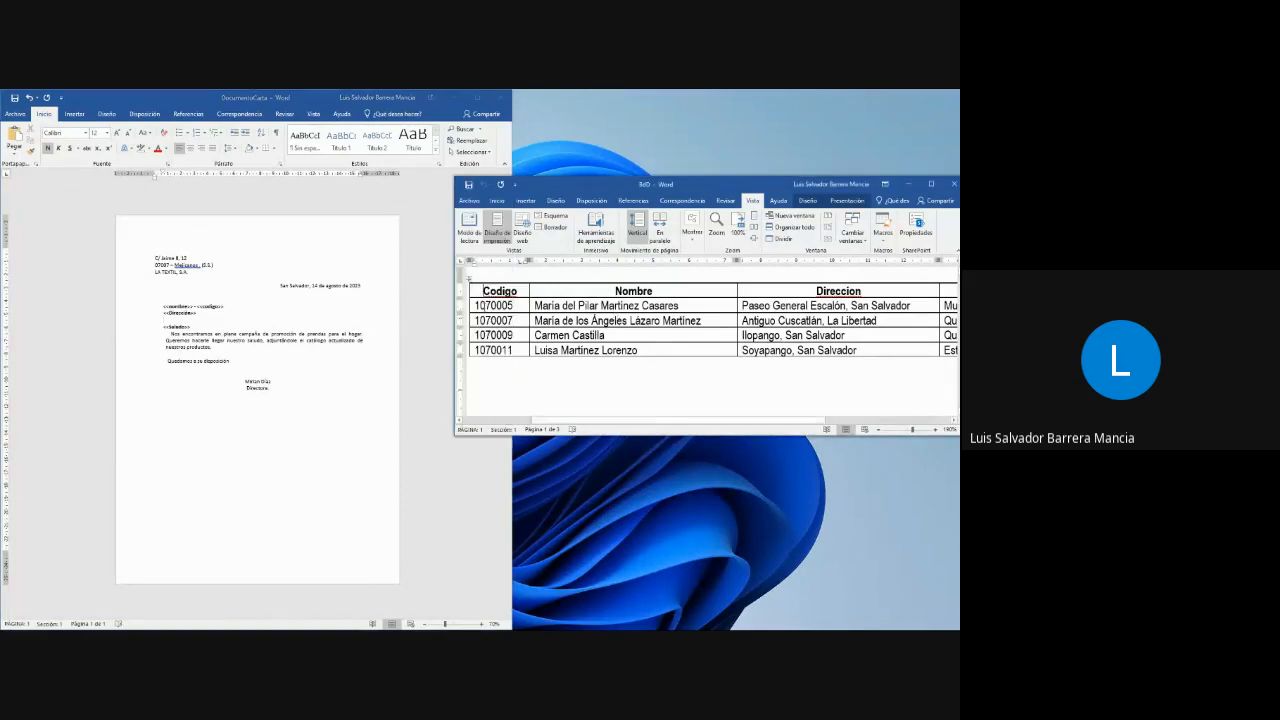
- Snap the contact table window to full screen height beside the letter window and compare both documents
{"action": "left_click", "coordinate": [199, 313]}
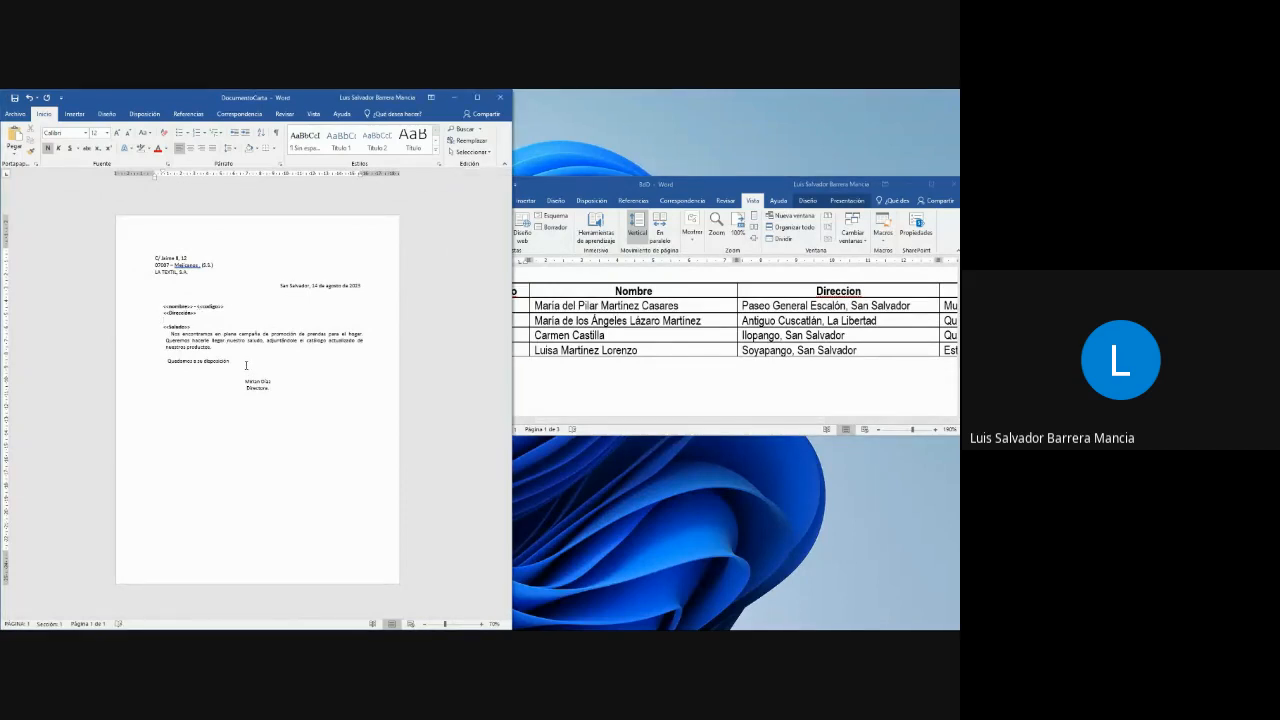
{"action": "left_click", "coordinate": [604, 337]}
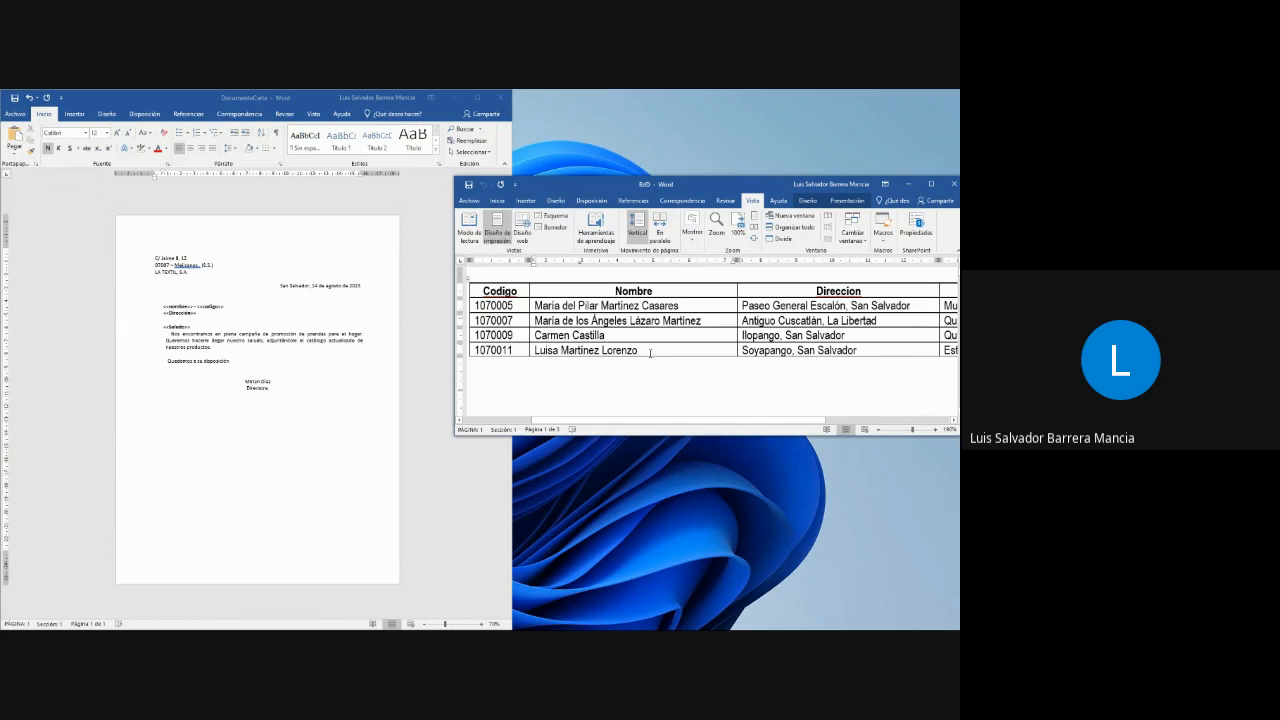
{"action": "left_click", "coordinate": [646, 349]}
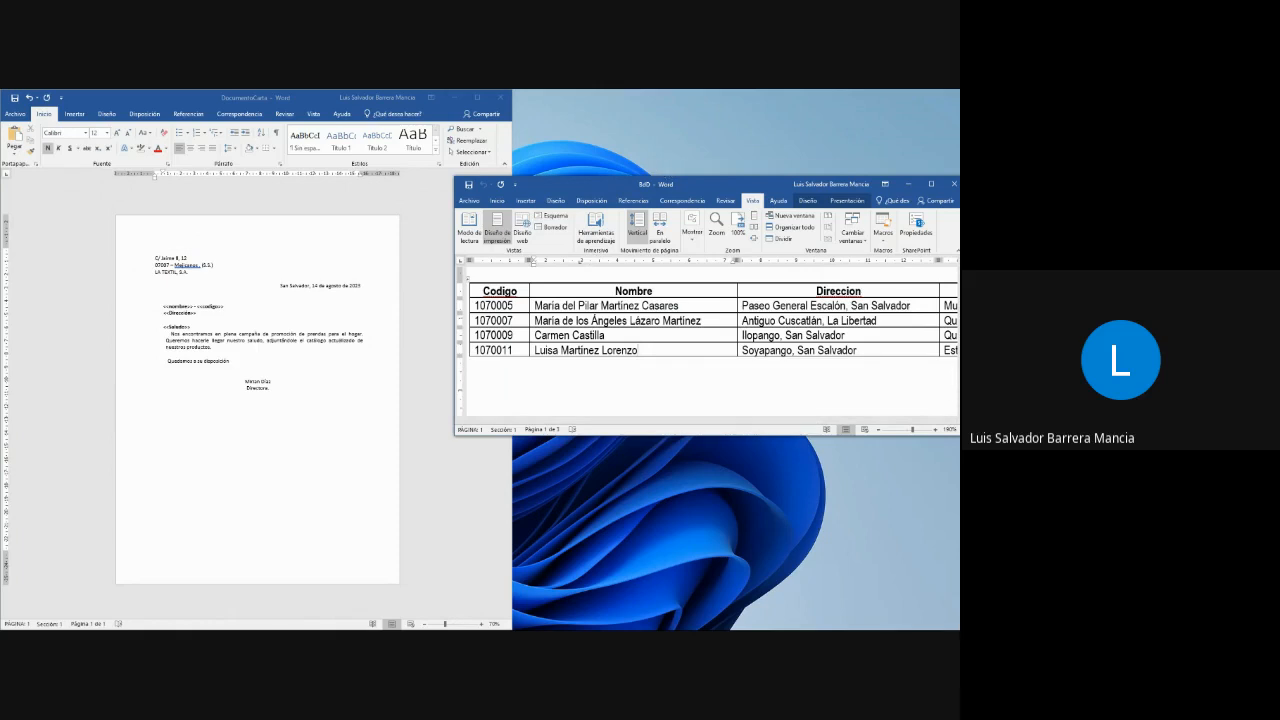
{"action": "left_click_drag", "start_coordinate": [736, 184], "coordinate": [957, 190]}
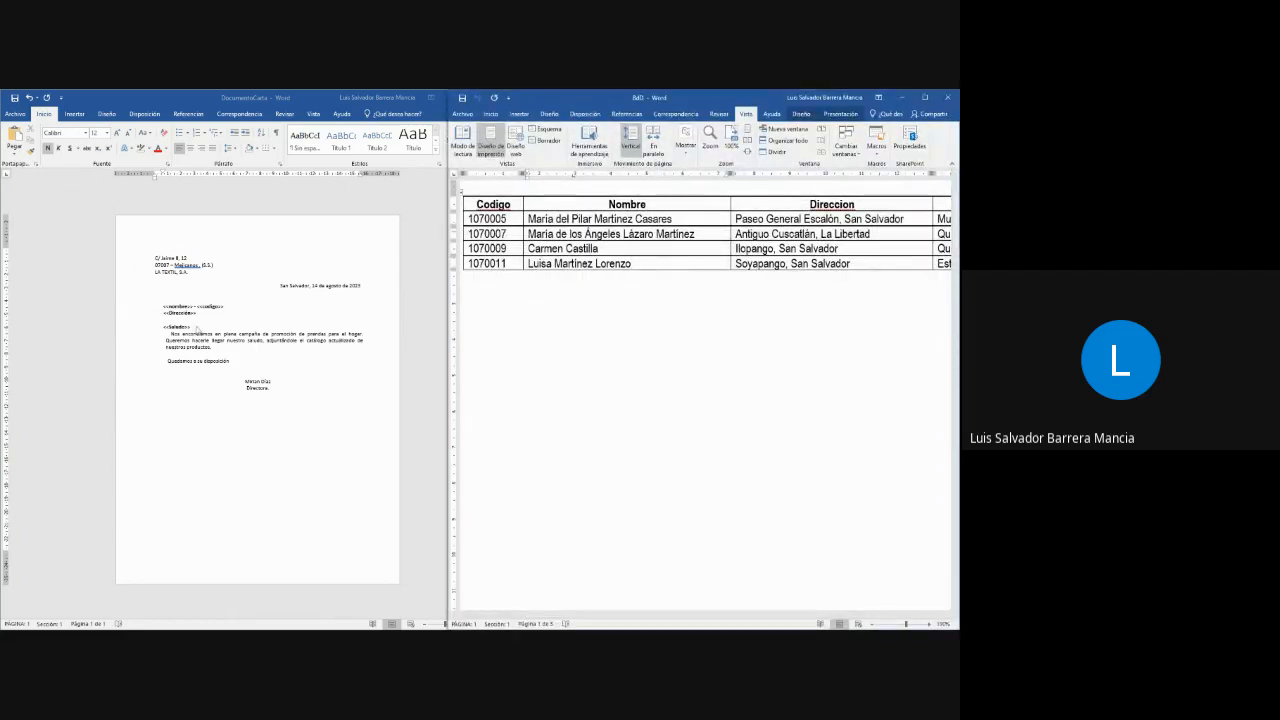
{"action": "left_click", "coordinate": [233, 543]}
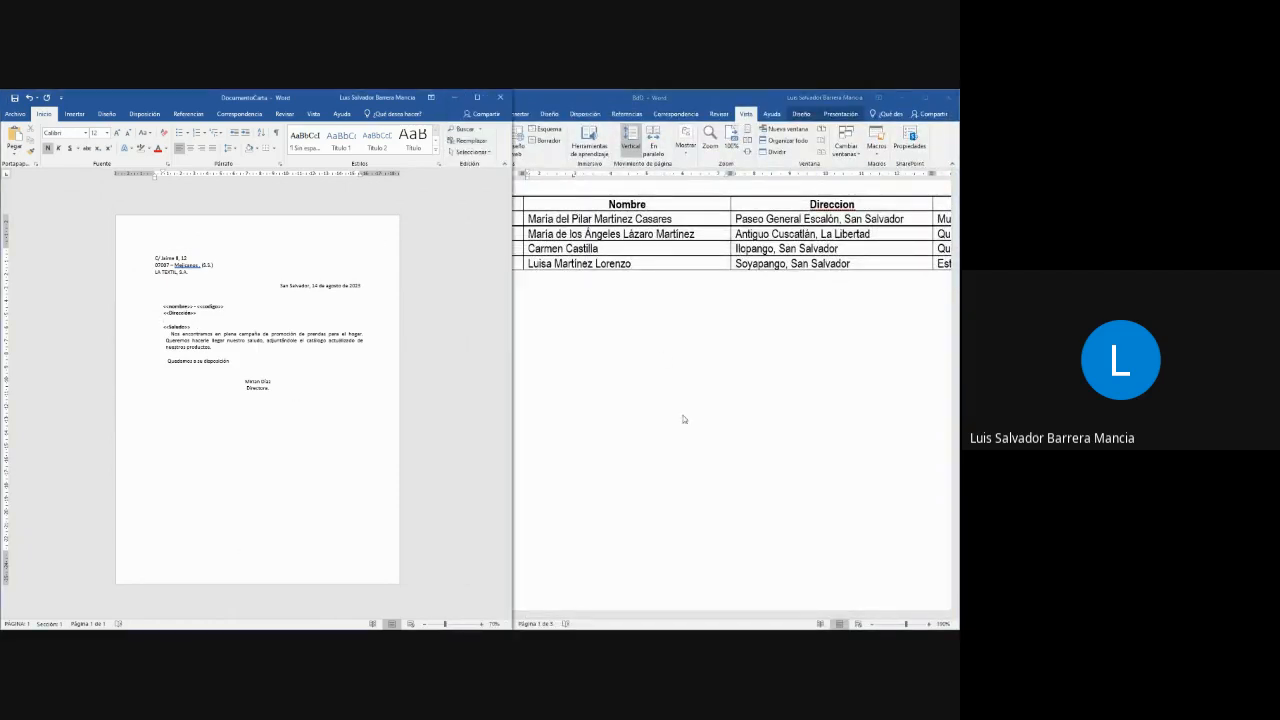
{"action": "left_click", "coordinate": [770, 373]}
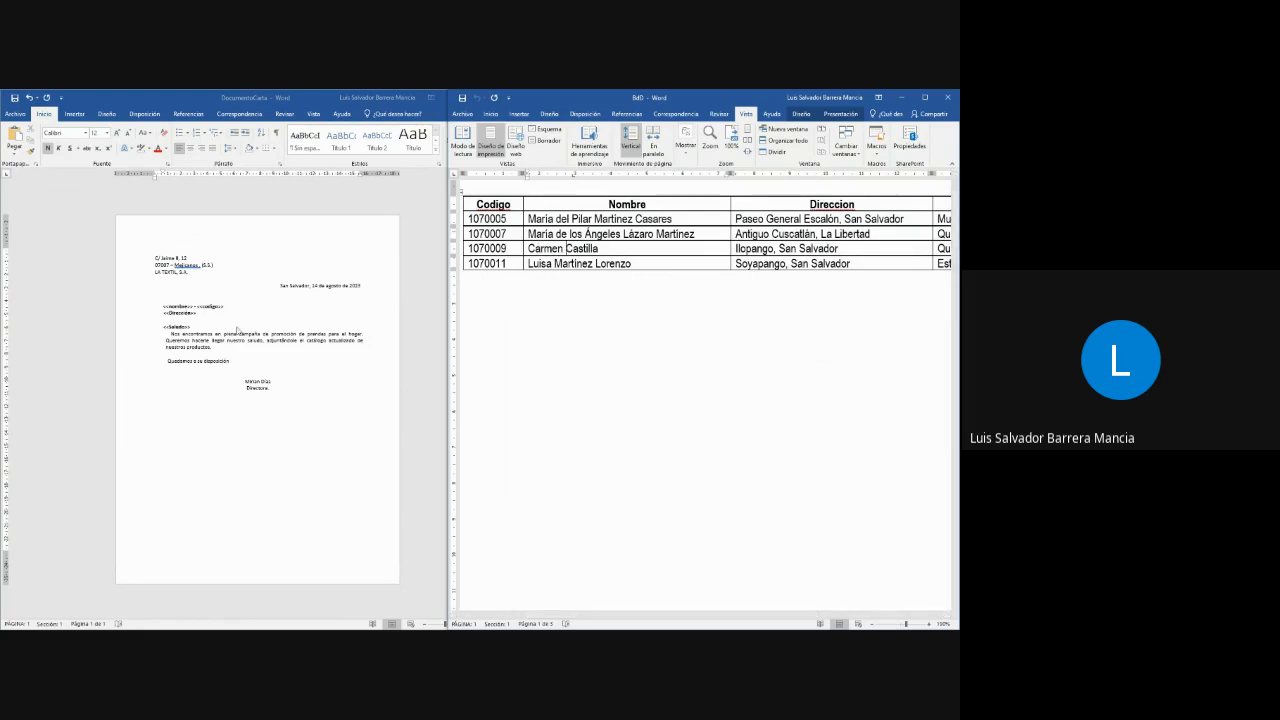
- Capitalise the initials of the first two letter placeholders so they read <<Nombre>> and <<Codigo>>
{"action": "scroll", "coordinate": [186, 377], "scroll_direction": "up", "scroll_amount": 3}
{"action": "left_click", "coordinate": [156, 362]}
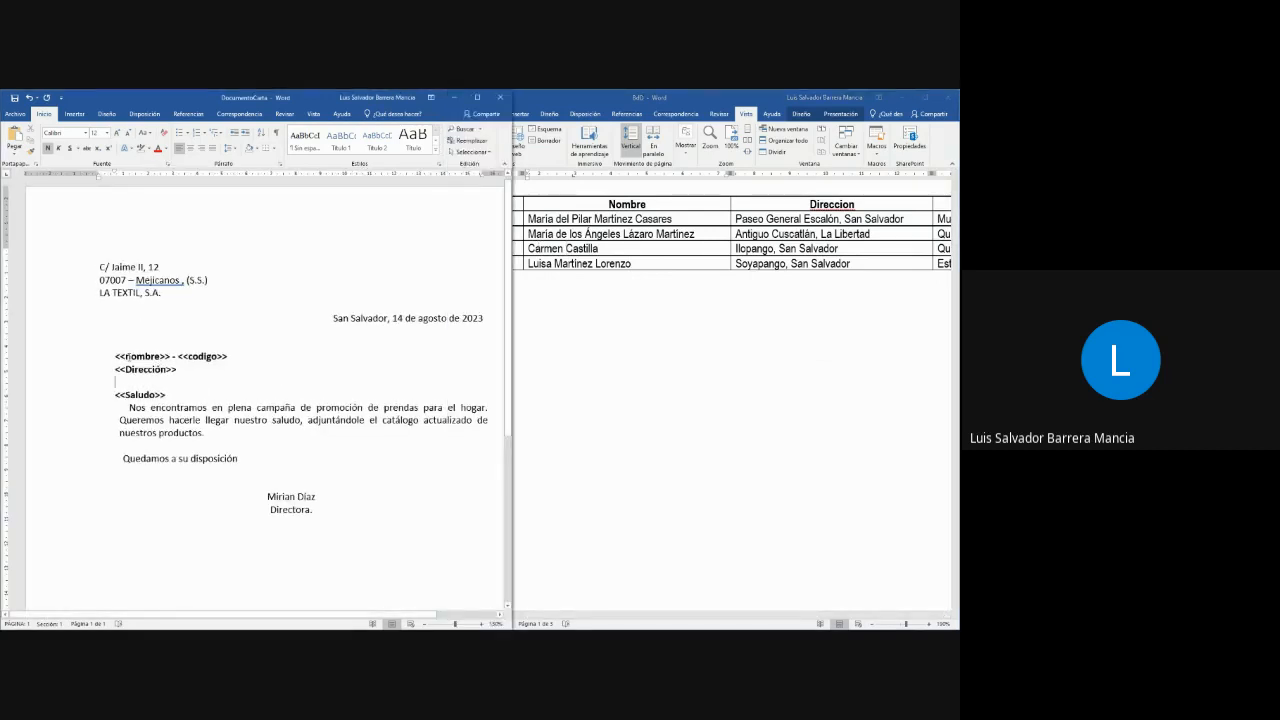
{"action": "key", "text": "shift+Right"}
{"action": "type", "text": "N"}
{"action": "key", "text": "Right"}
{"action": "key", "text": "Right"}
{"action": "key", "text": "Right"}
{"action": "key", "text": "Right"}
{"action": "key", "text": "Right"}
{"action": "key", "text": "Right"}
{"action": "key", "text": "Right"}
{"action": "key", "text": "shift+Right"}
{"action": "type", "text": "C"}
{"action": "key", "text": "Delete"}
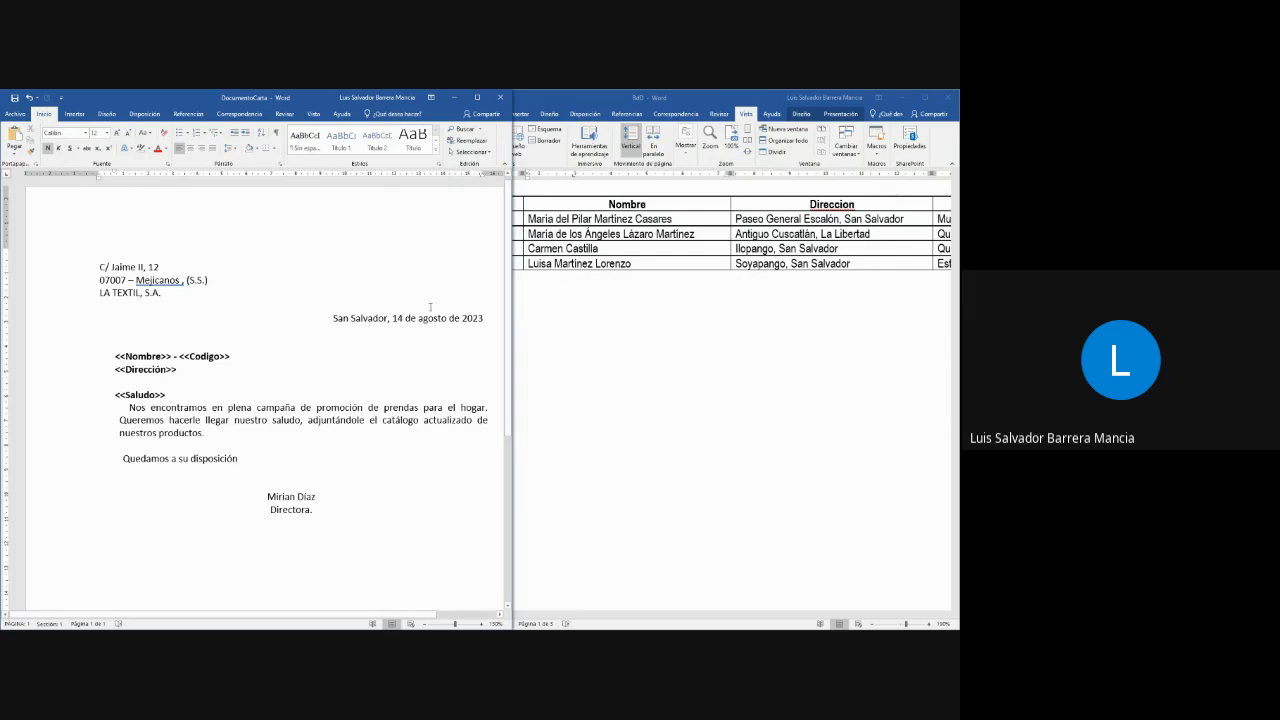
- Compare the contact table's columns through Direccion and Saludo with the placeholders in the letter
{"action": "left_click", "coordinate": [684, 278]}
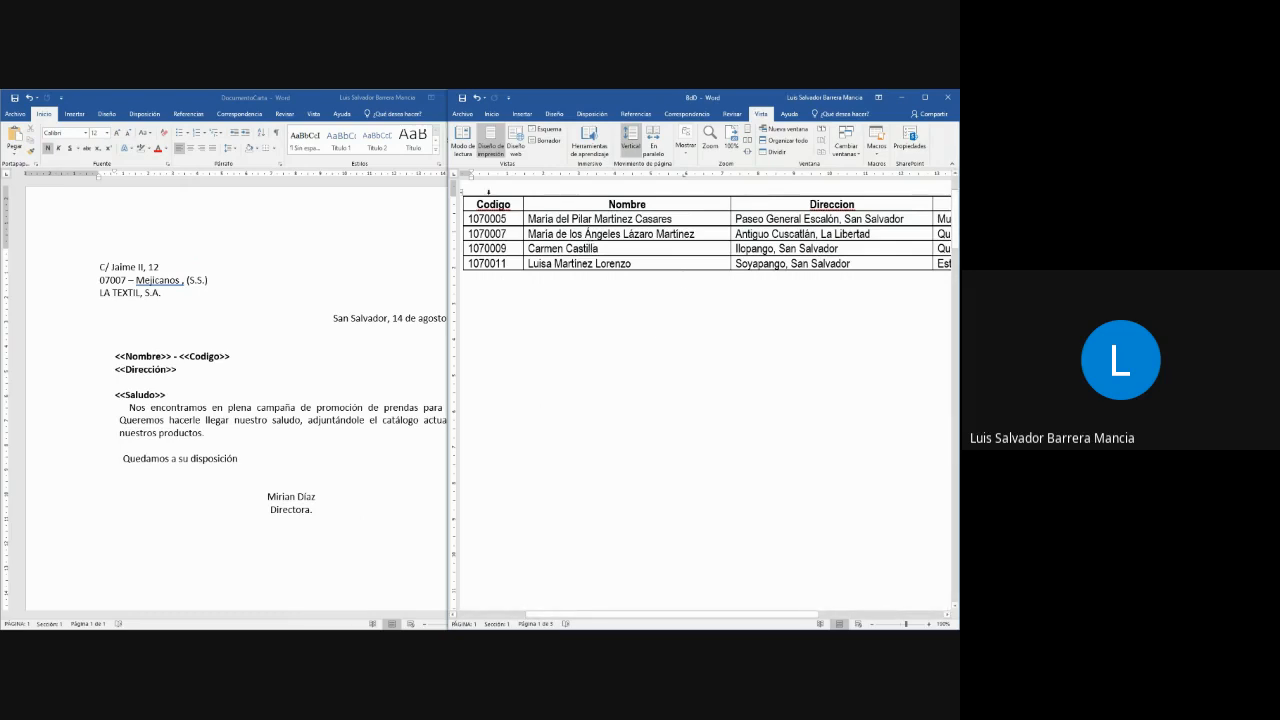
{"action": "left_click_drag", "start_coordinate": [547, 614], "coordinate": [689, 611]}
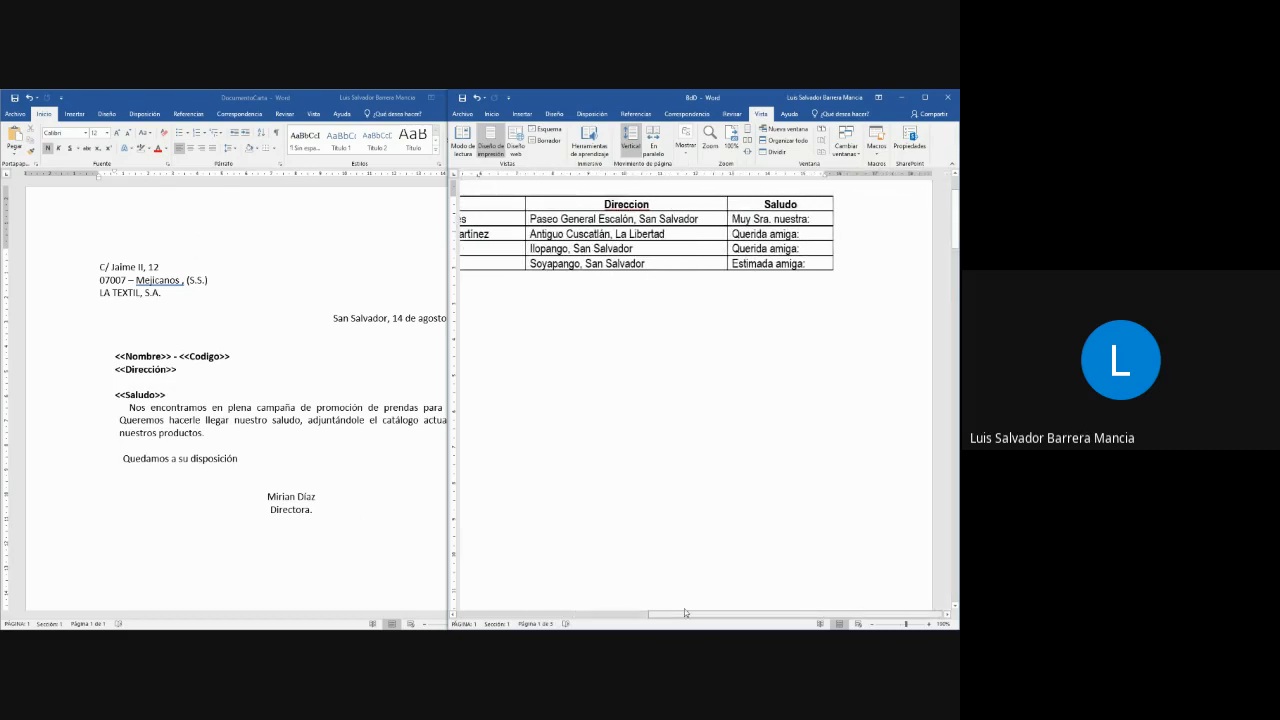
{"action": "left_click", "coordinate": [192, 356]}
{"action": "left_click", "coordinate": [120, 356]}
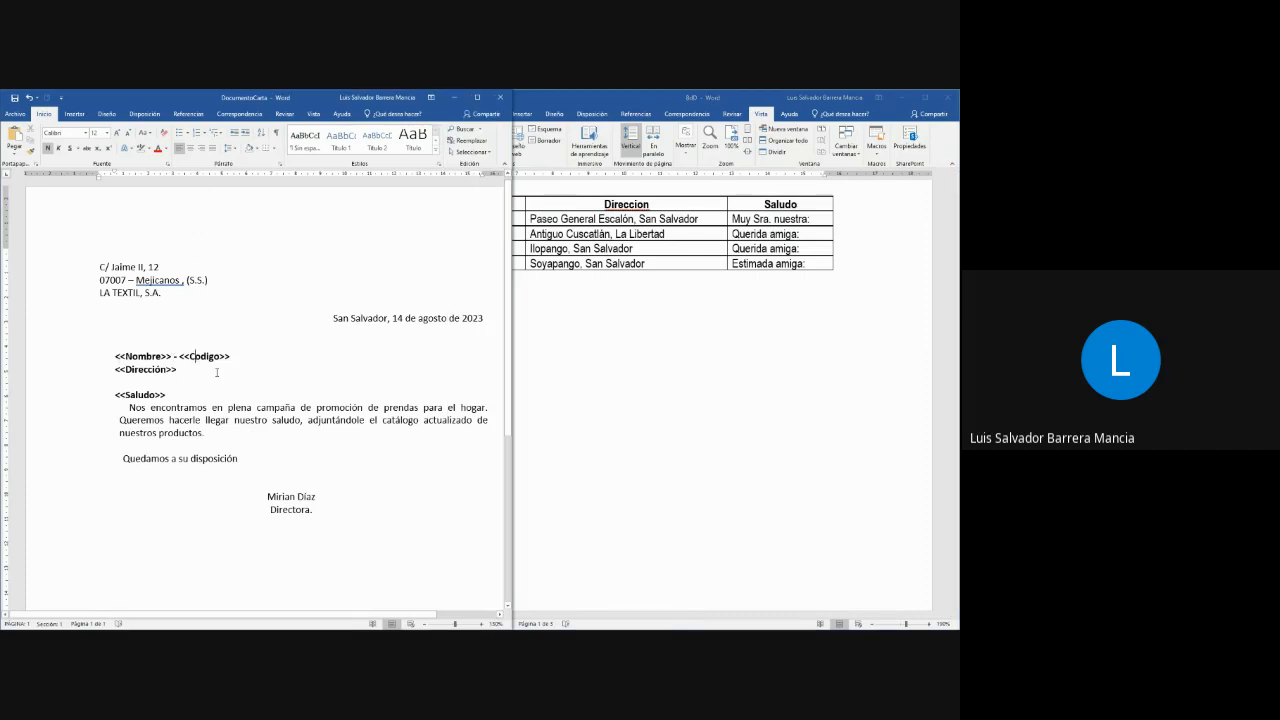
- Add a colon after the <<Saludo>> placeholder in the letter
{"action": "left_click", "coordinate": [116, 350]}
{"action": "double_click", "coordinate": [169, 356]}
{"action": "left_click", "coordinate": [233, 356]}
{"action": "type", "text": ":"}
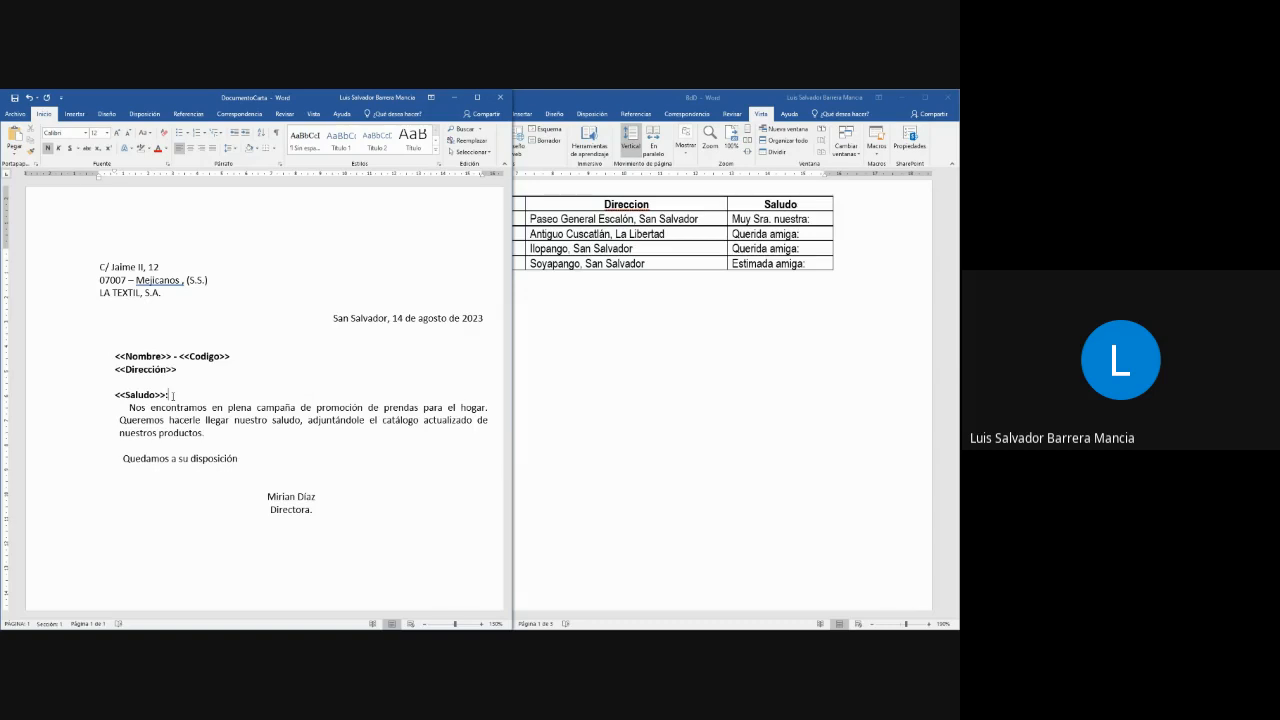
{"action": "scroll", "coordinate": [172, 396], "scroll_direction": "down", "scroll_amount": 1}
{"action": "scroll", "coordinate": [716, 277], "scroll_direction": "up", "scroll_amount": 3}
- Check the table's Nombre and Direccion columns against the letter's recipient placeholders
{"action": "left_click", "coordinate": [667, 308]}
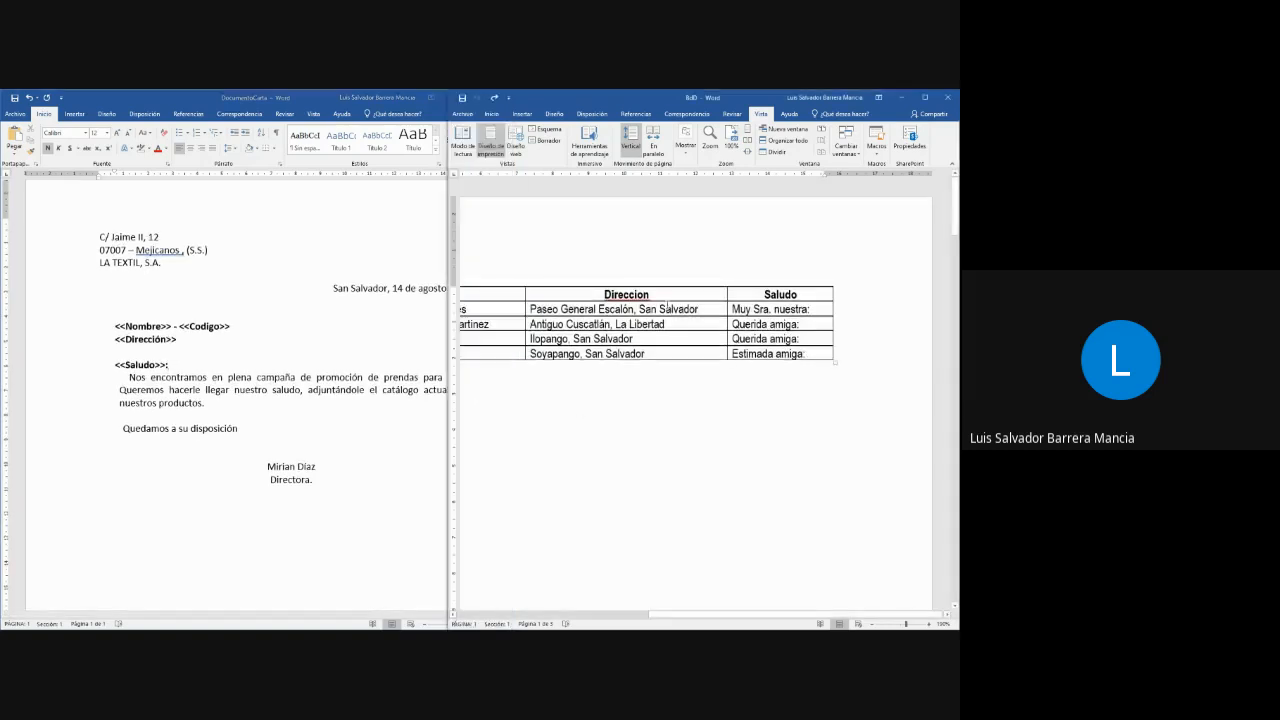
{"action": "left_click_drag", "start_coordinate": [696, 614], "coordinate": [587, 617]}
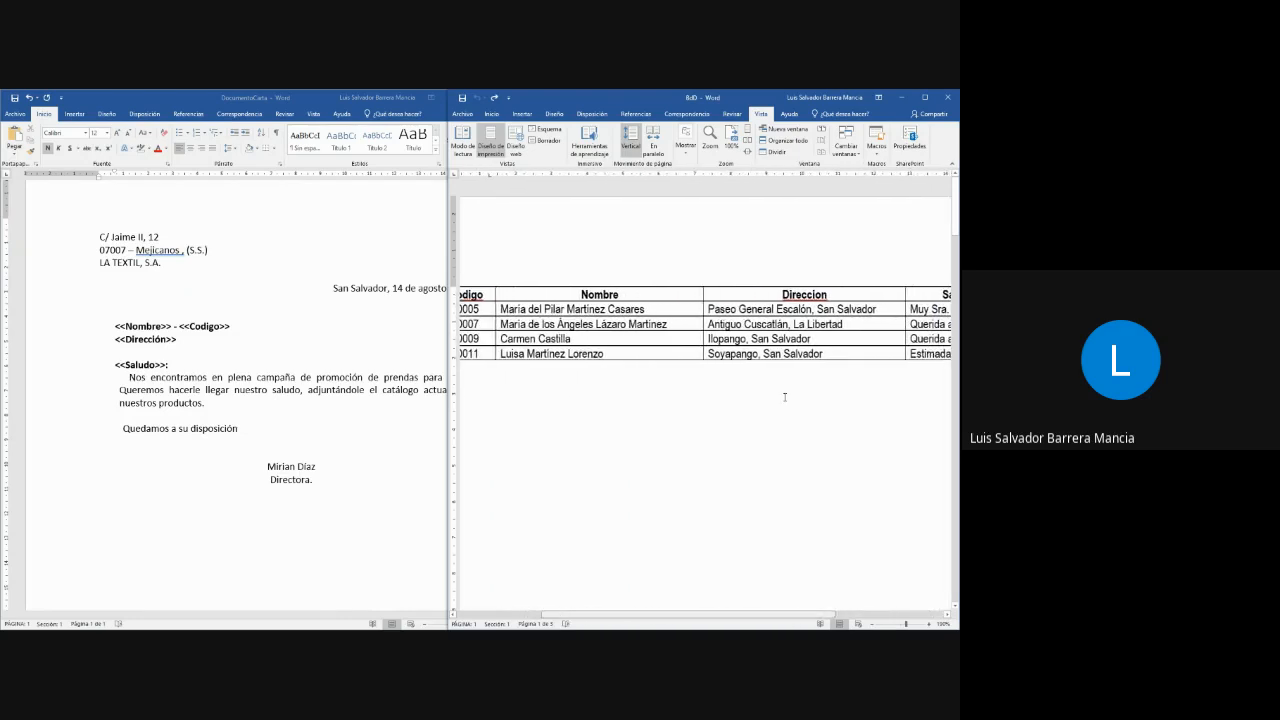
{"action": "left_click", "coordinate": [179, 366]}
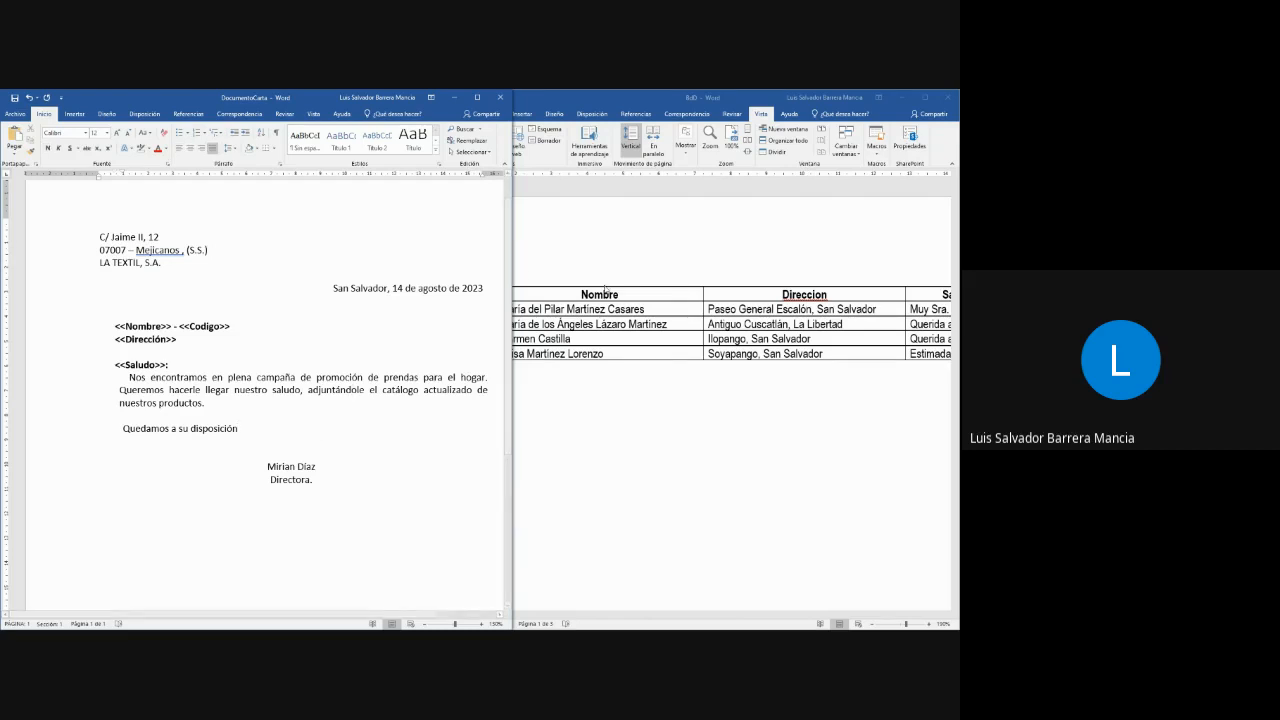
{"action": "left_click", "coordinate": [387, 342]}
{"action": "left_click", "coordinate": [233, 326]}
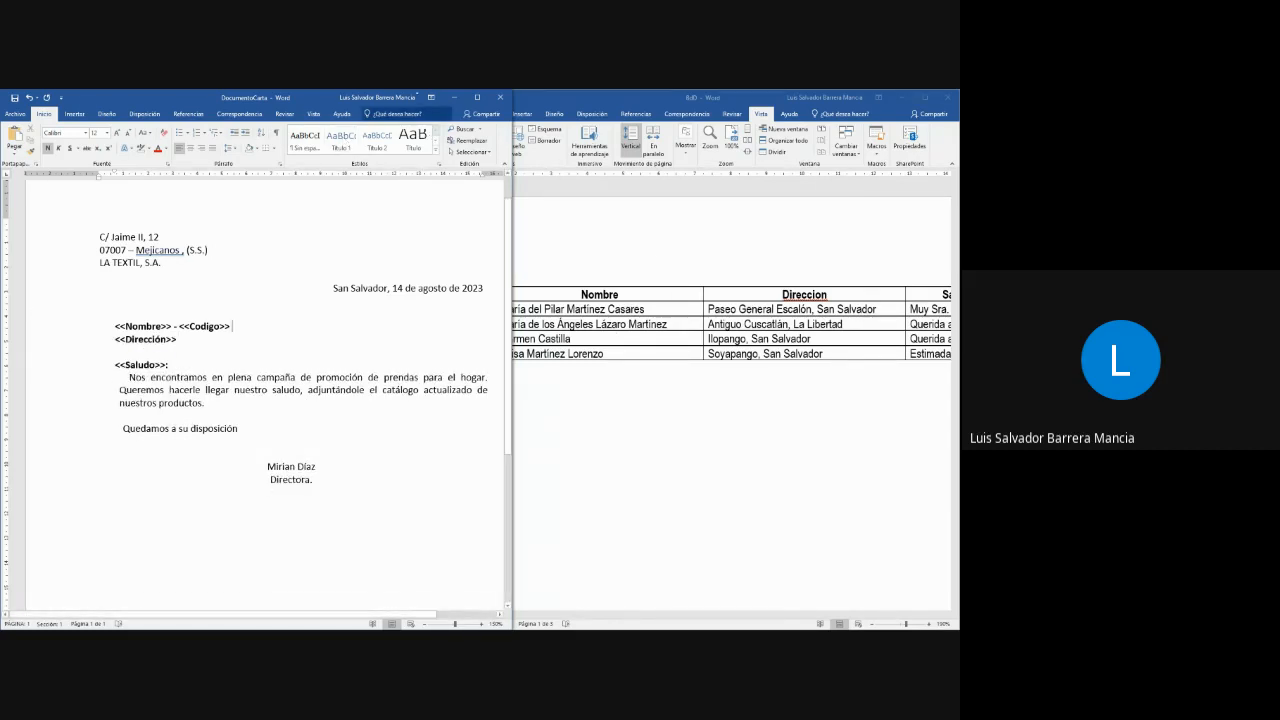
- Maximize the letter window and start the step-by-step mail merge wizard
{"action": "left_click", "coordinate": [477, 97]}
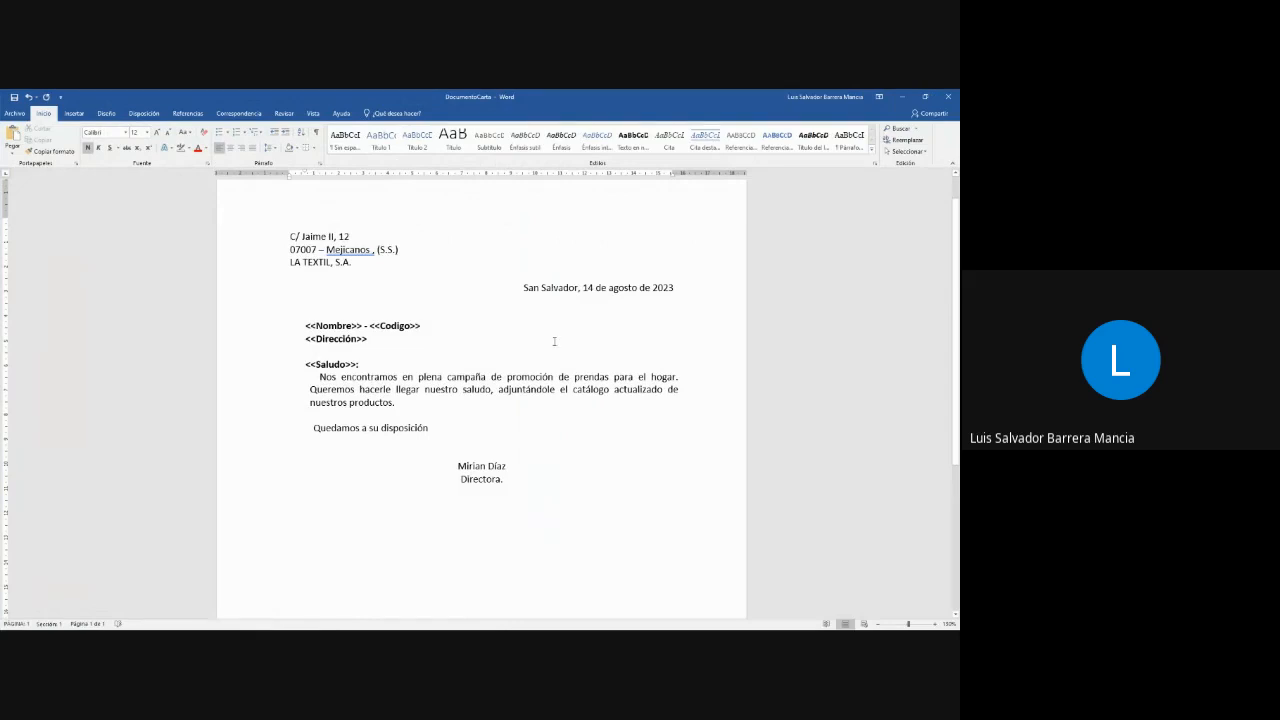
{"action": "scroll", "coordinate": [554, 341], "scroll_direction": "up", "scroll_amount": 5, "text": "ctrl"}
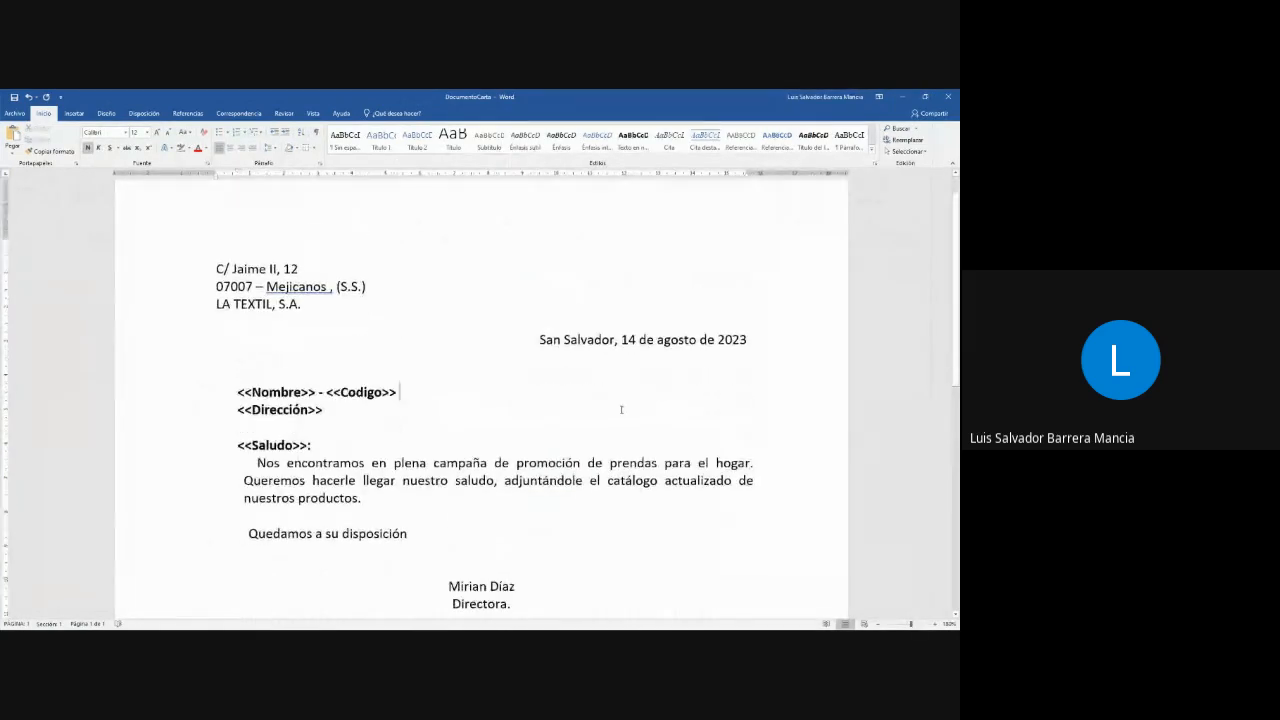
{"action": "left_click", "coordinate": [254, 118]}
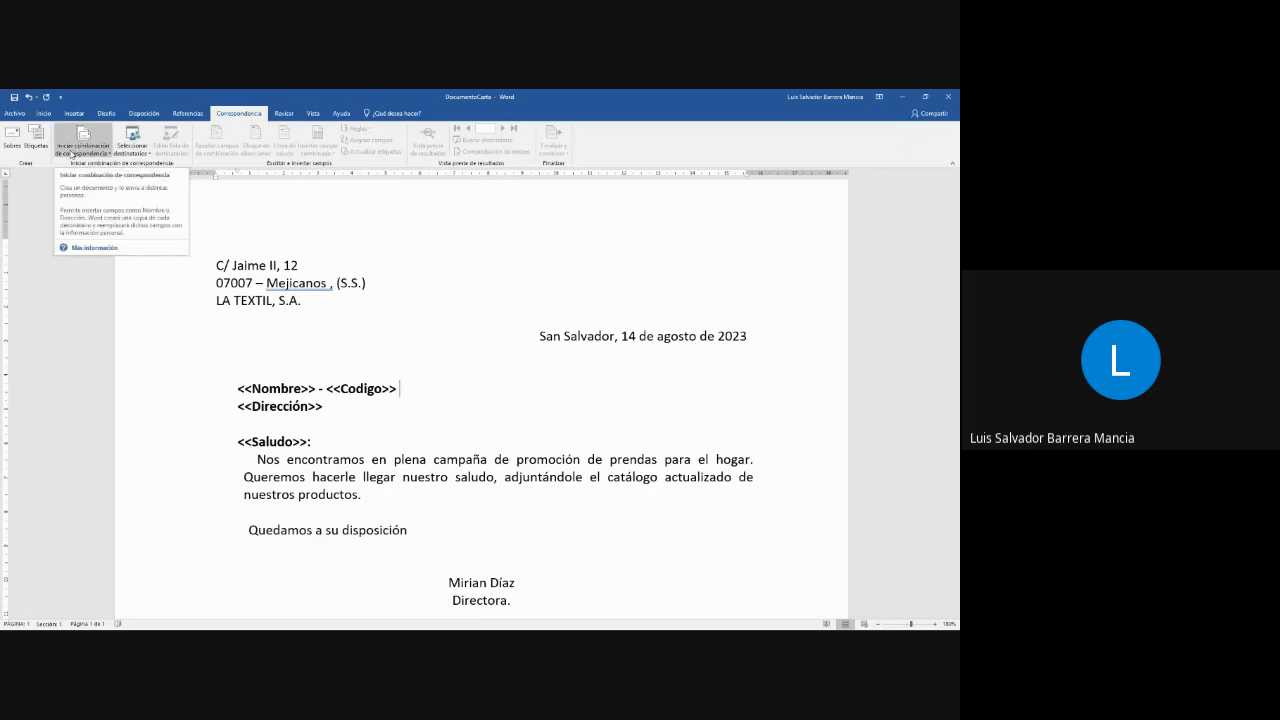
{"action": "left_click", "coordinate": [105, 157]}
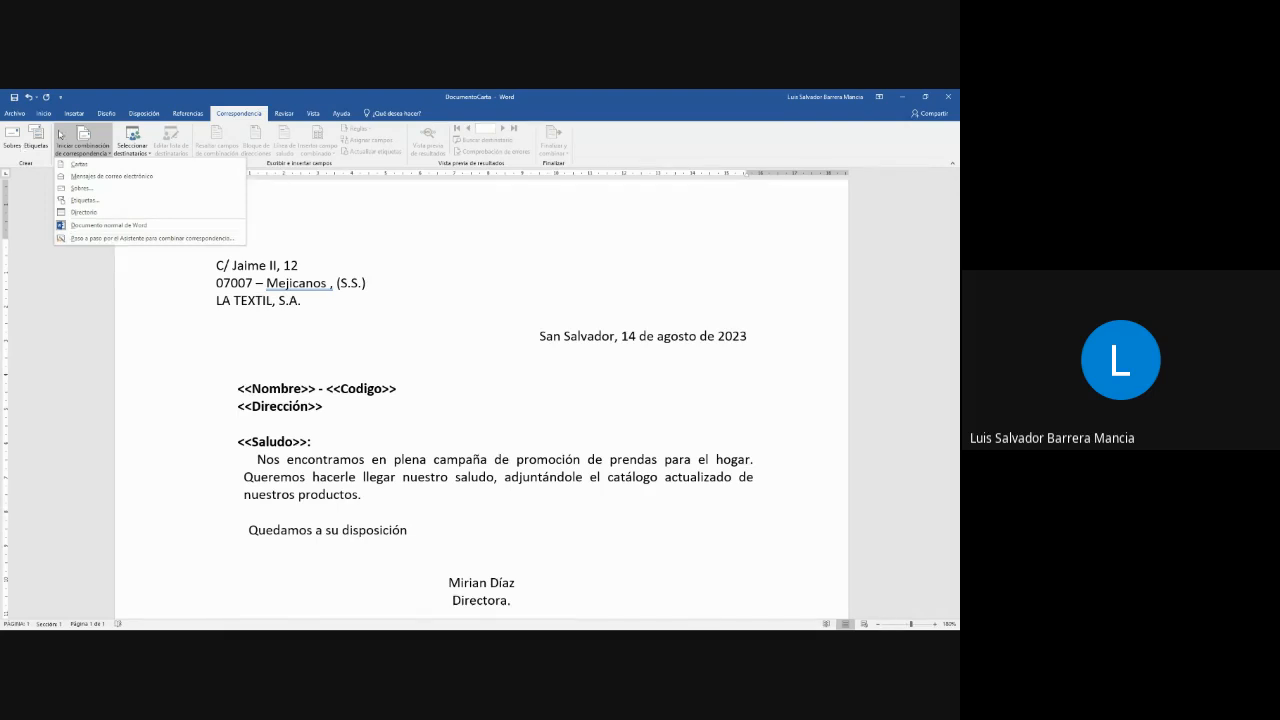
{"action": "left_click", "coordinate": [103, 239]}
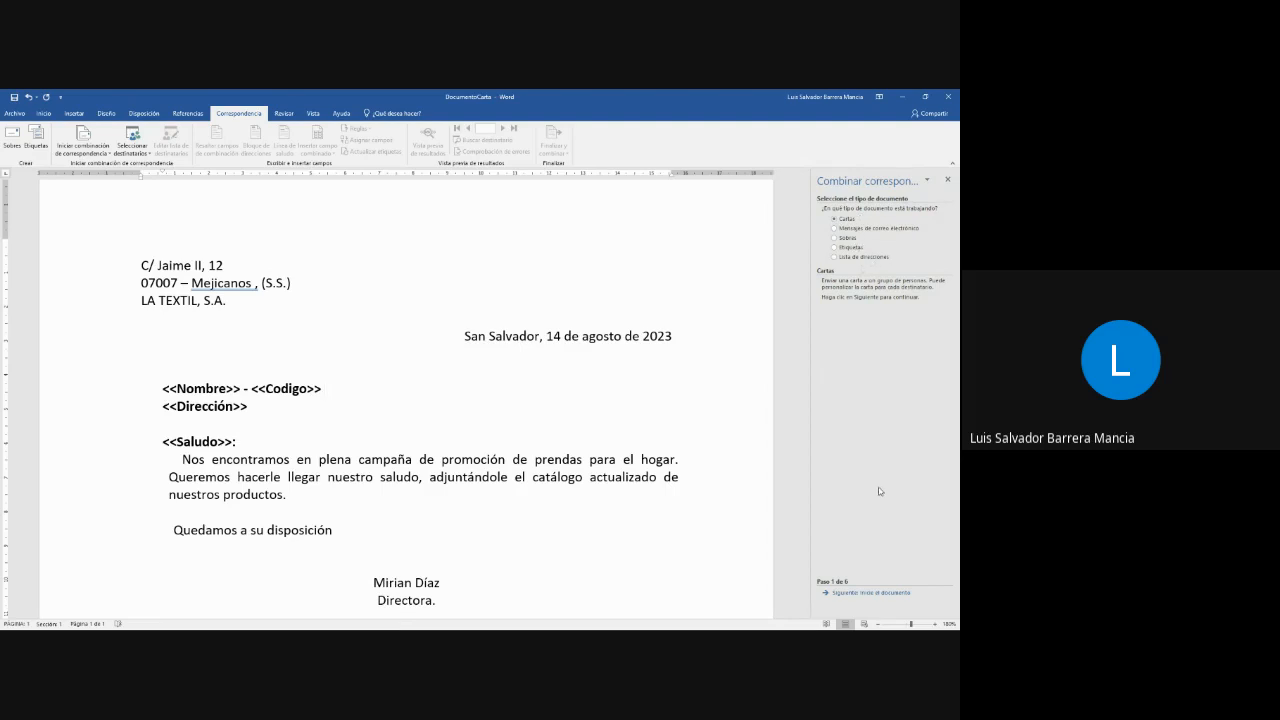
- Choose Cartas as the merge document type and advance to the starting document stage
{"action": "left_click", "coordinate": [845, 248]}
{"action": "left_click", "coordinate": [845, 219]}
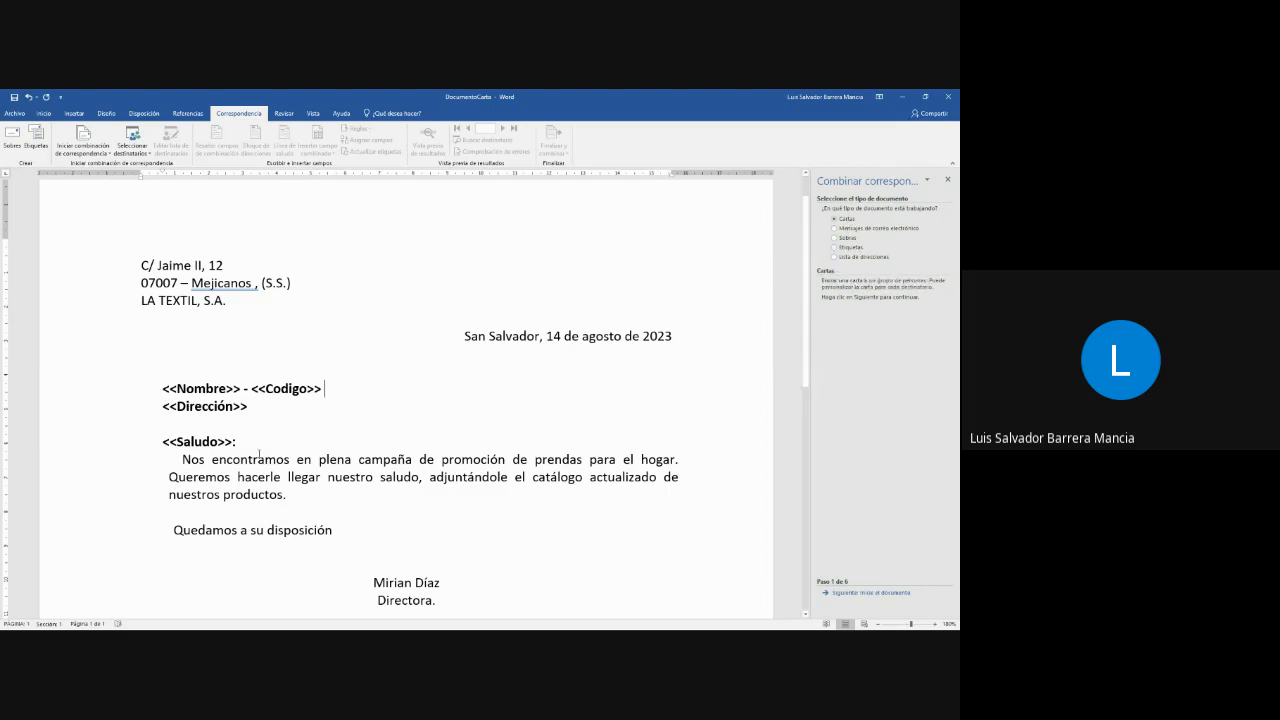
{"action": "scroll", "coordinate": [550, 434], "scroll_direction": "down", "scroll_amount": 5}
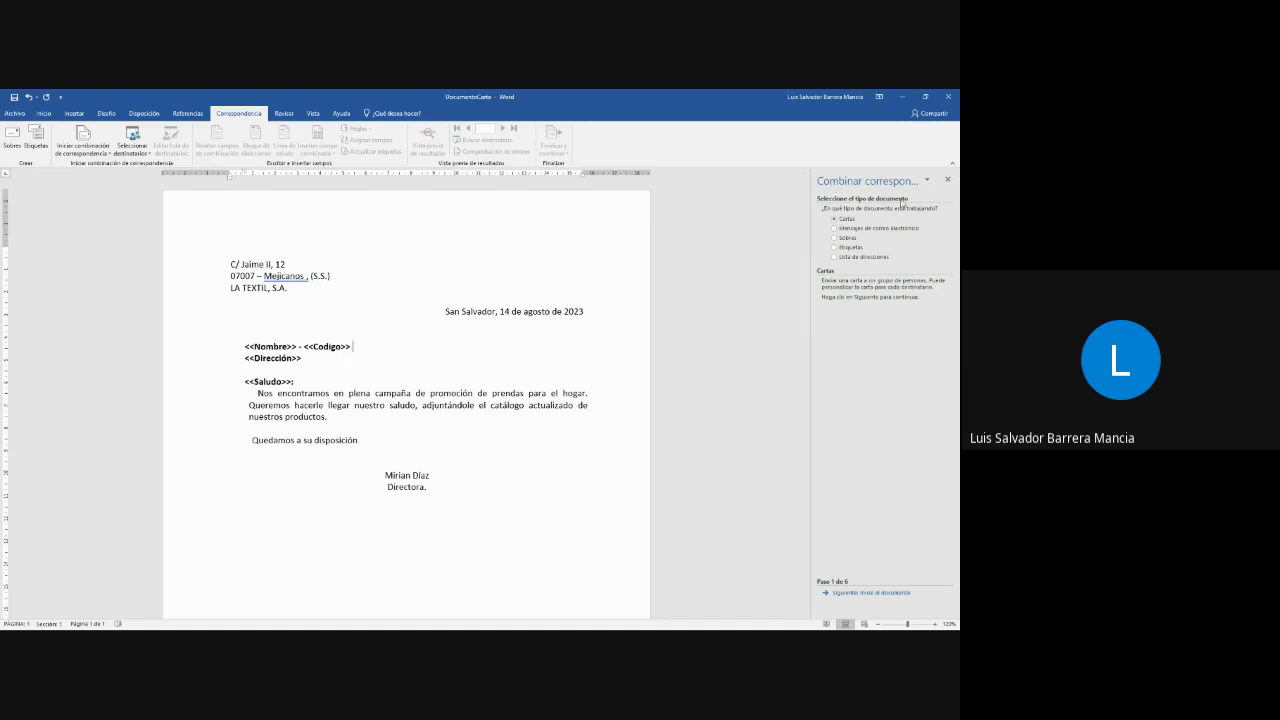
{"action": "left_click", "coordinate": [850, 593]}
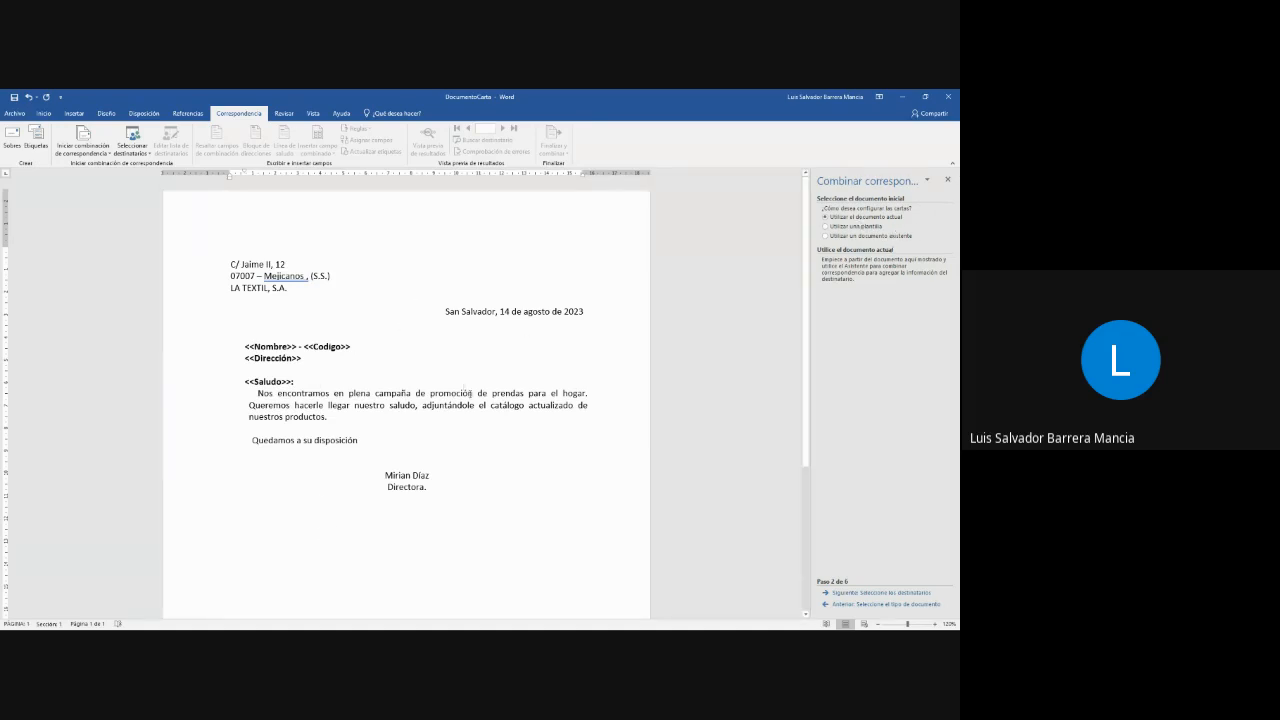
- Replace the signatory's name at the end of the letter with the coordinator's name
{"action": "left_click_drag", "start_coordinate": [385, 475], "coordinate": [433, 472]}
{"action": "type", "text": "LUIS"}
{"action": "key", "text": "BackSpace"}
{"action": "key", "text": "BackSpace"}
{"action": "key", "text": "BackSpace"}
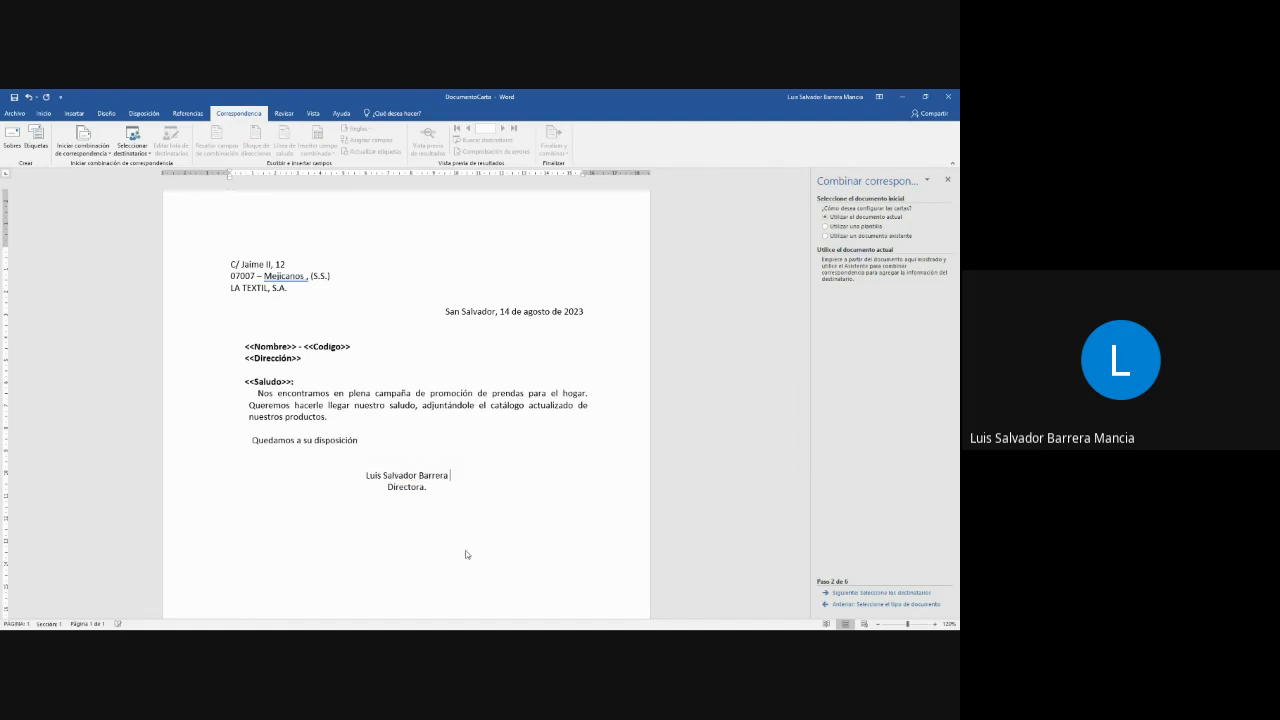
- Replace the job title under the signatory's name with Coordinador
{"action": "key", "text": "shift+Left"}
{"action": "key", "text": "shift+Left"}
{"action": "key", "text": "shift+Left"}
{"action": "key", "text": "shift+Left"}
{"action": "key", "text": "shift+Left"}
{"action": "key", "text": "shift+Left"}
{"action": "key", "text": "shift+Left"}
{"action": "key", "text": "shift+Left"}
{"action": "key", "text": "shift+Left"}
{"action": "key", "text": "shift+Left"}
{"action": "type", "text": "Coordinador"}
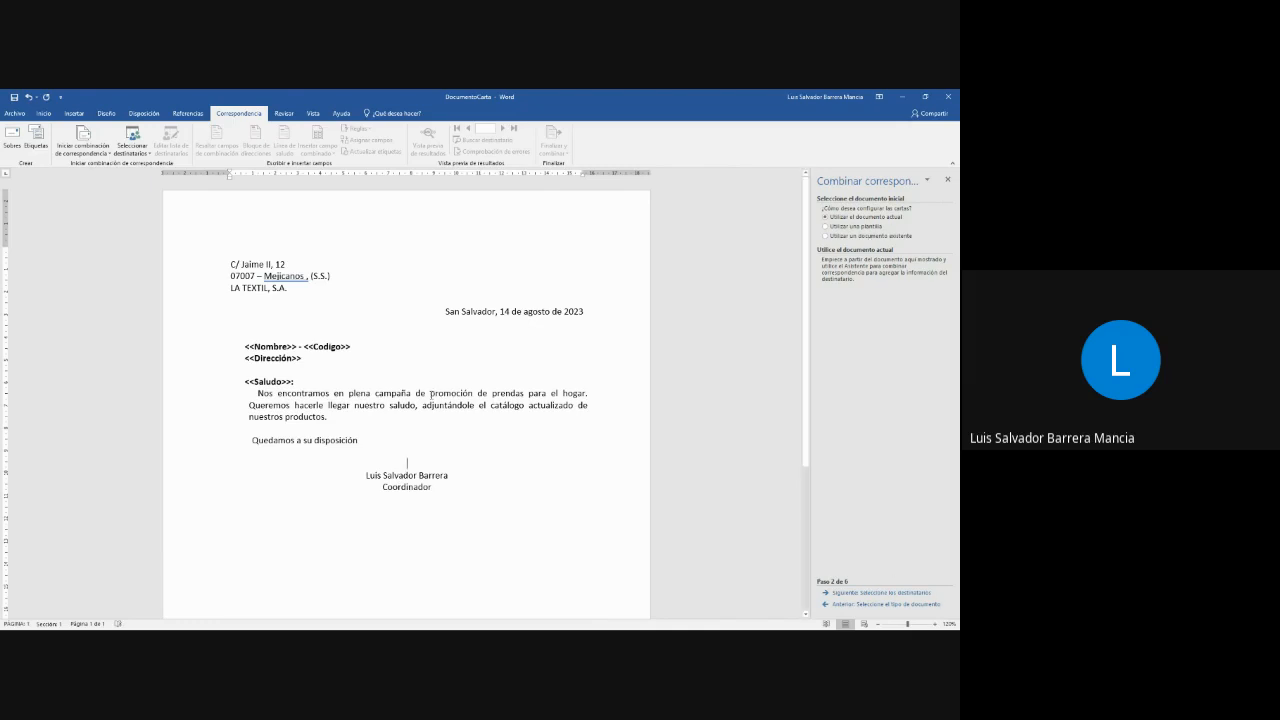
- Advance to recipient selection and start browsing for an existing list
{"action": "left_click", "coordinate": [886, 593]}
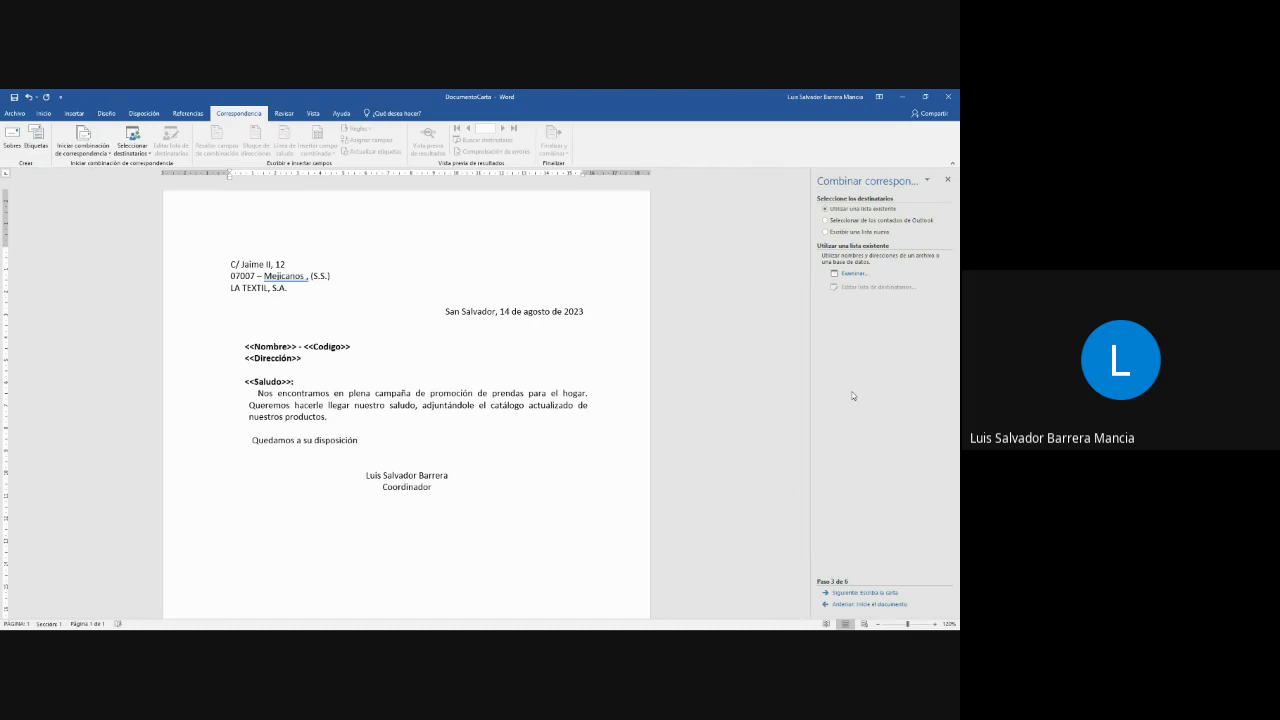
{"action": "left_click", "coordinate": [862, 232]}
{"action": "left_click", "coordinate": [848, 209]}
{"action": "left_click", "coordinate": [857, 276]}
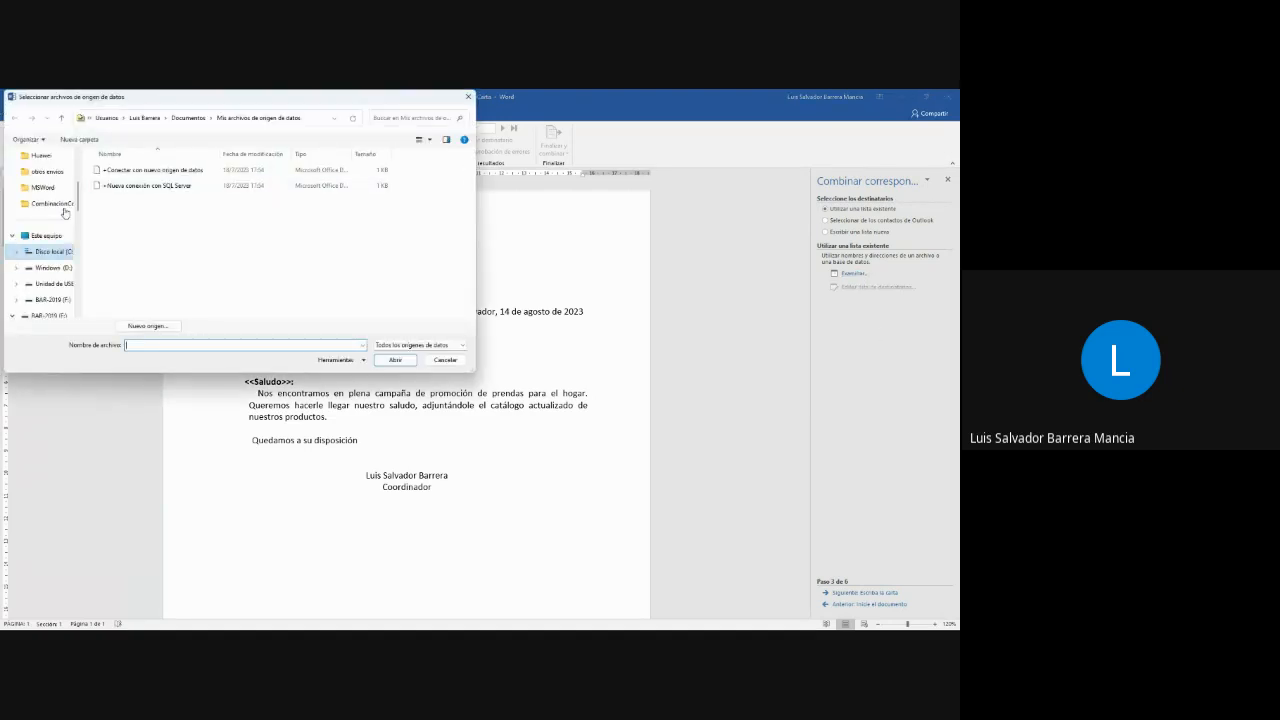
- Show the contents of the Escritorio folder in the data source file selection
{"action": "scroll", "coordinate": [47, 205], "scroll_direction": "up", "scroll_amount": 2}
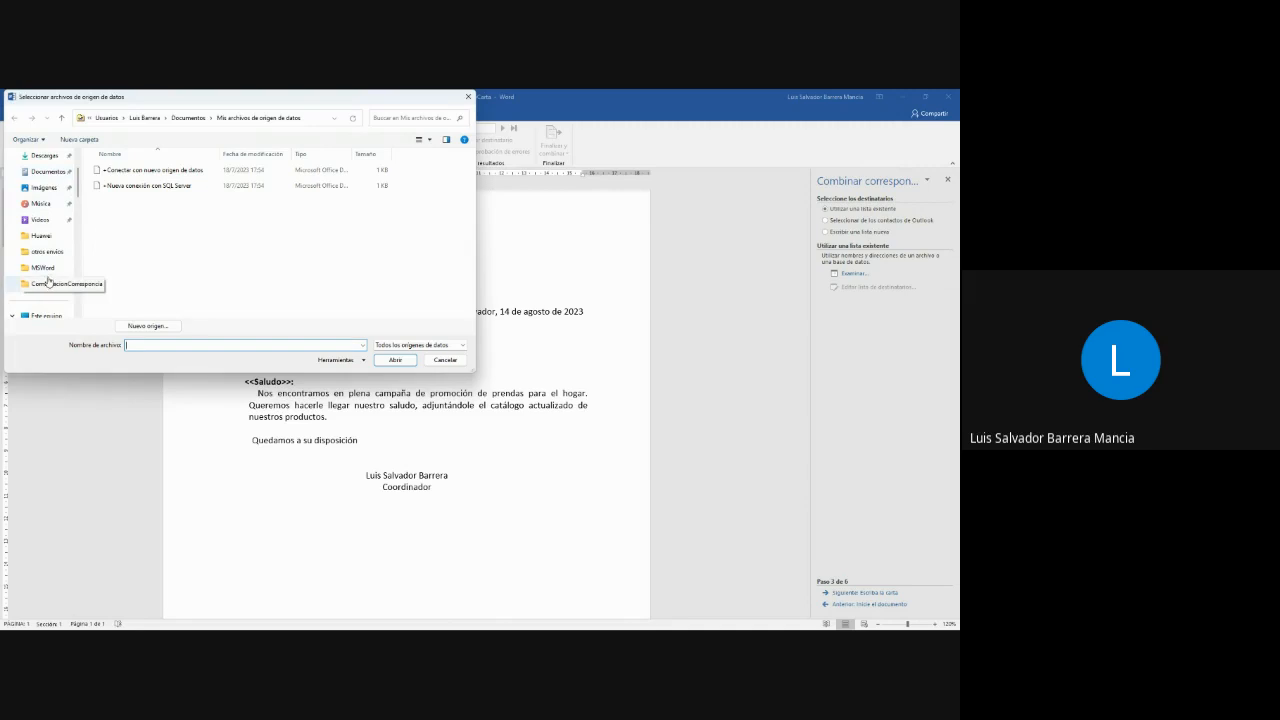
{"action": "scroll", "coordinate": [44, 240], "scroll_direction": "up", "scroll_amount": 2}
{"action": "left_click", "coordinate": [48, 206]}
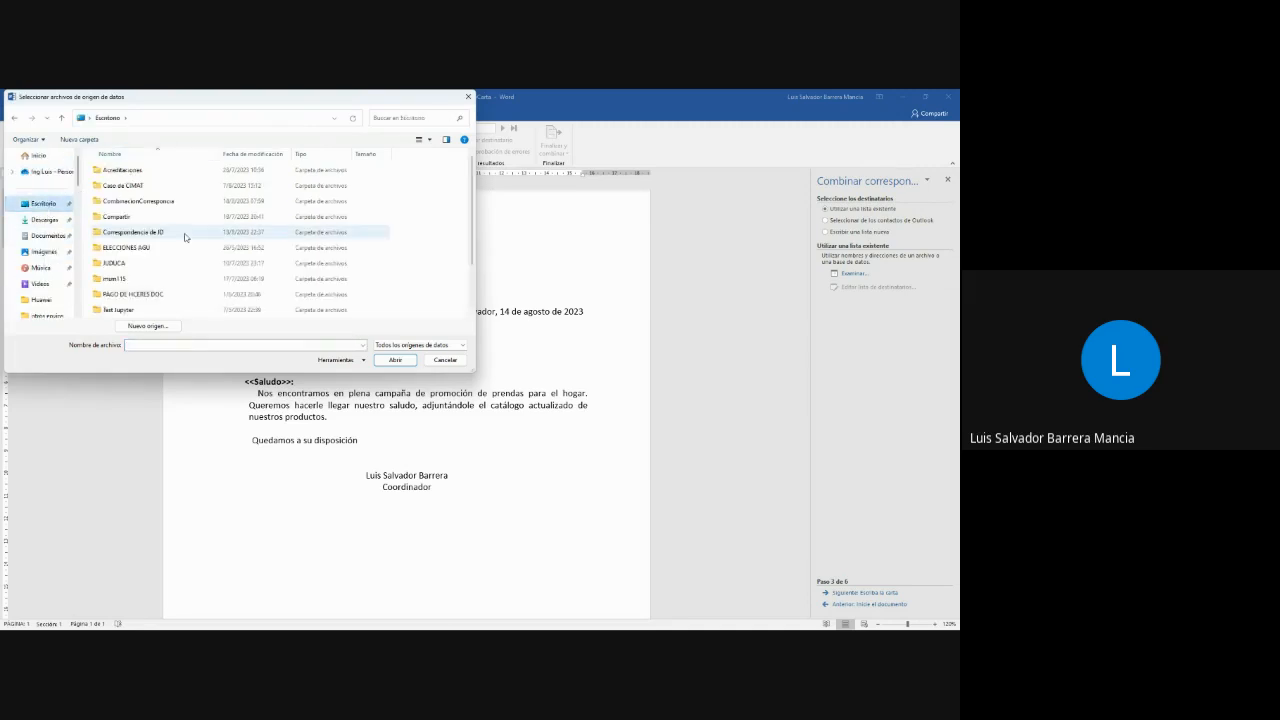
{"action": "left_click", "coordinate": [127, 281]}
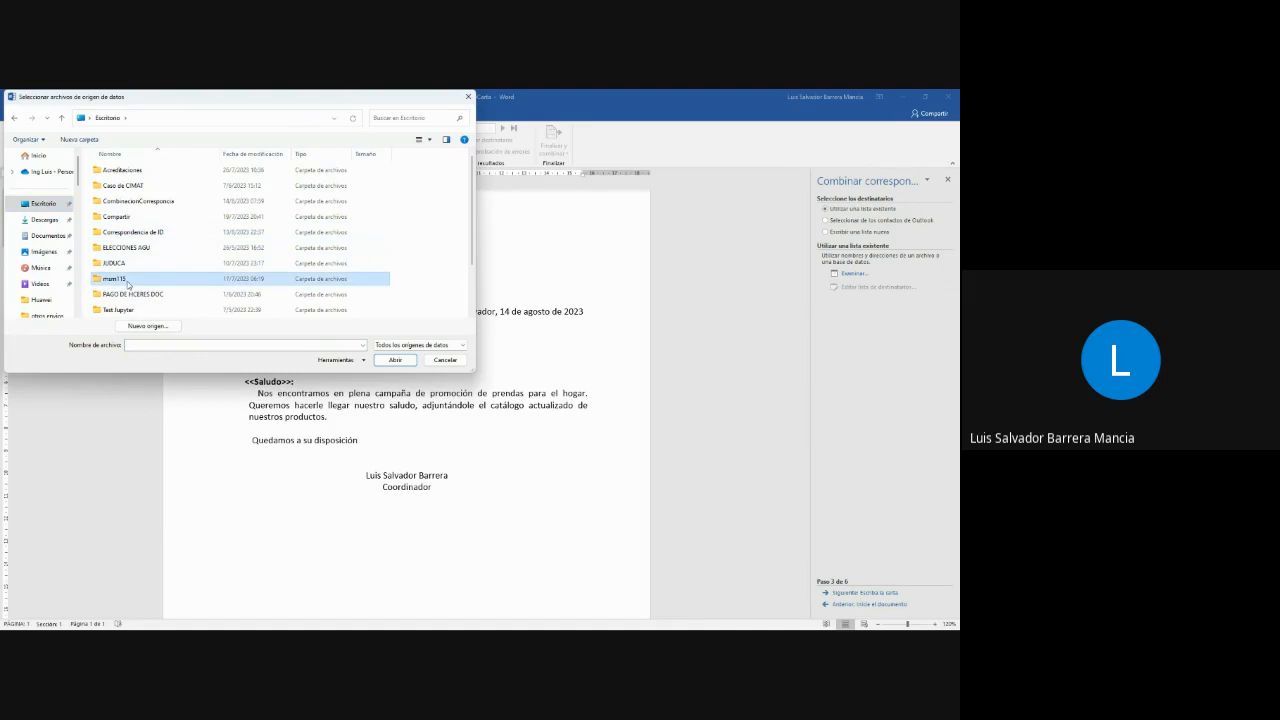
{"action": "double_click", "coordinate": [127, 281]}
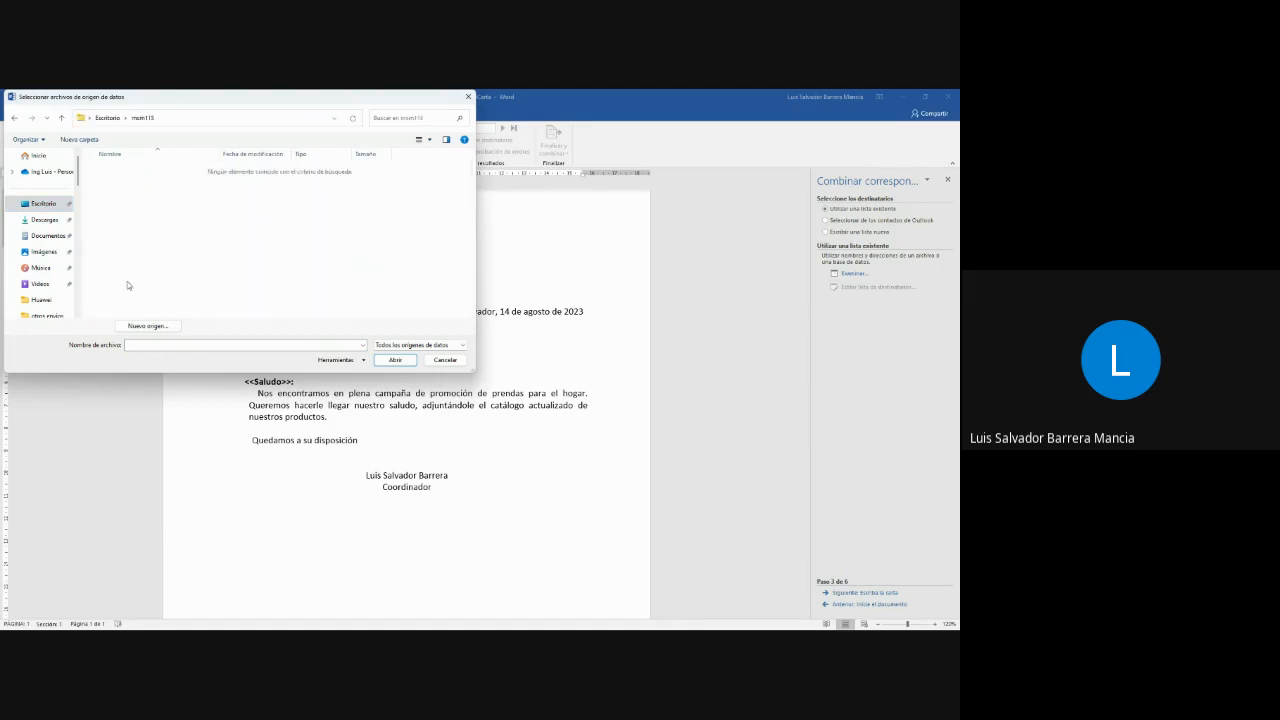
{"action": "left_click", "coordinate": [107, 118]}
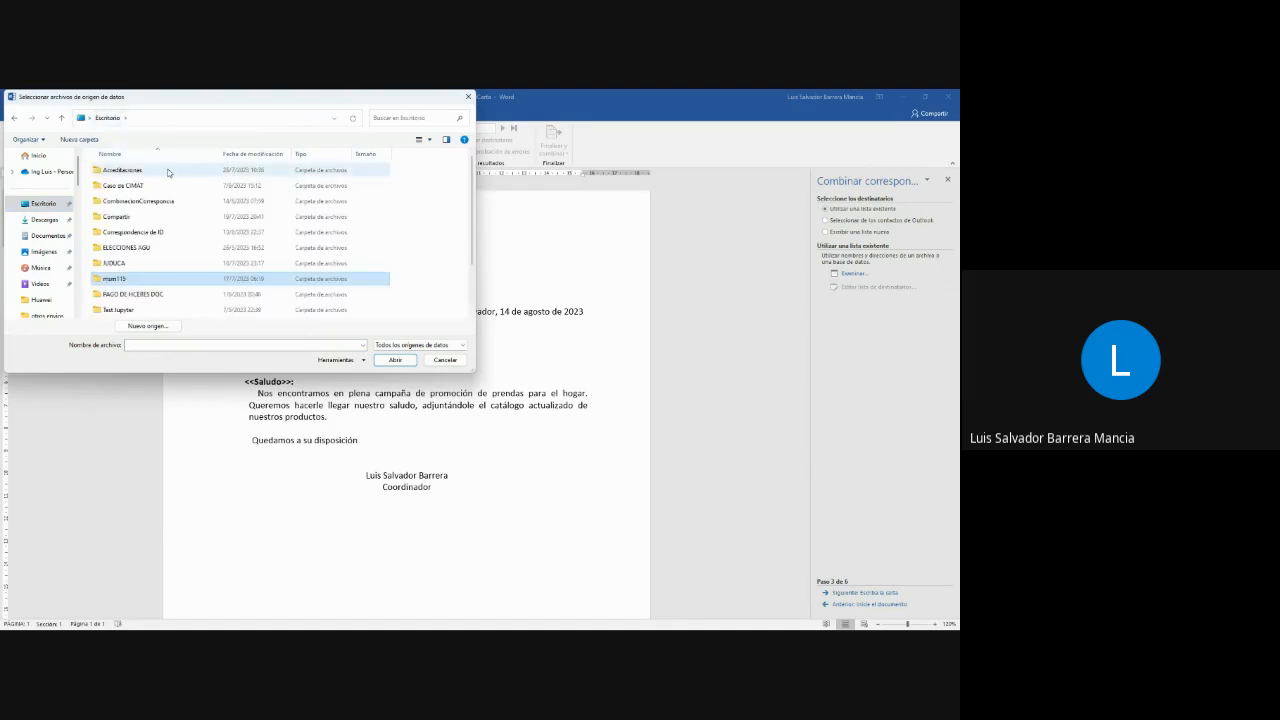
- Choose the BdD document in the CombinacionCorresponcia folder as the recipient data source
{"action": "scroll", "coordinate": [145, 250], "scroll_direction": "down", "scroll_amount": 2}
{"action": "scroll", "coordinate": [145, 265], "scroll_direction": "up", "scroll_amount": 2}
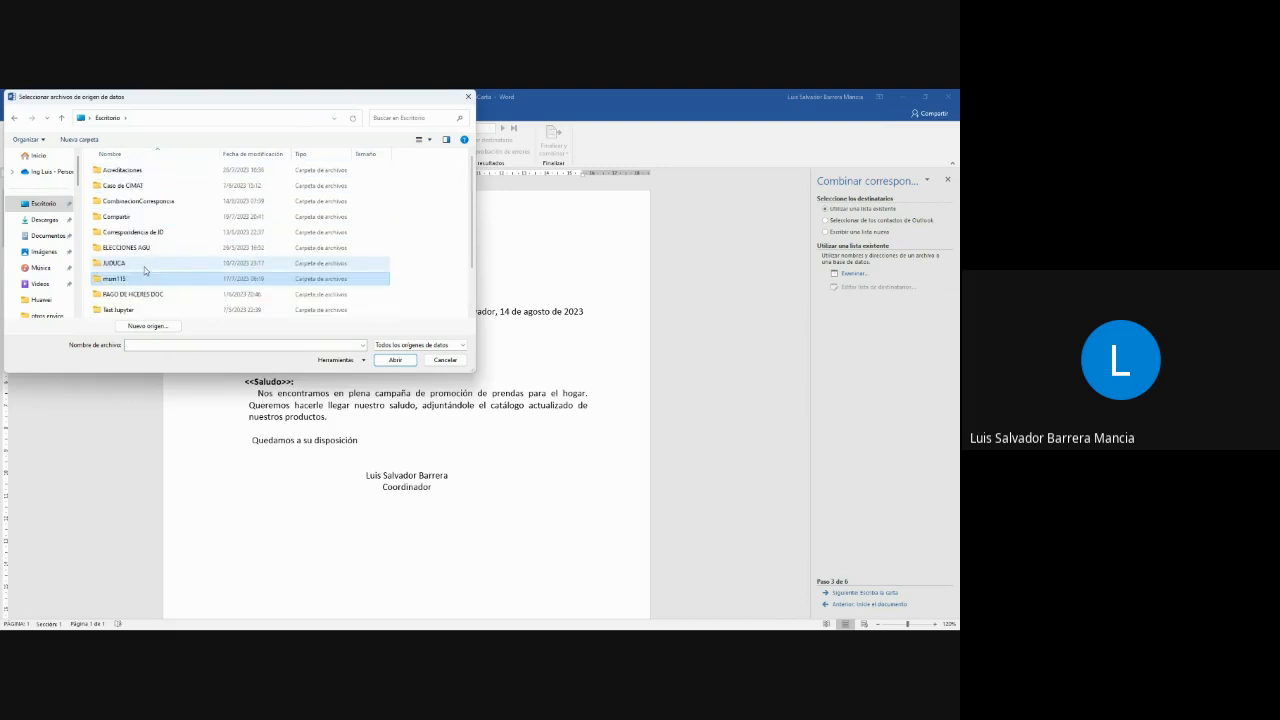
{"action": "double_click", "coordinate": [148, 203]}
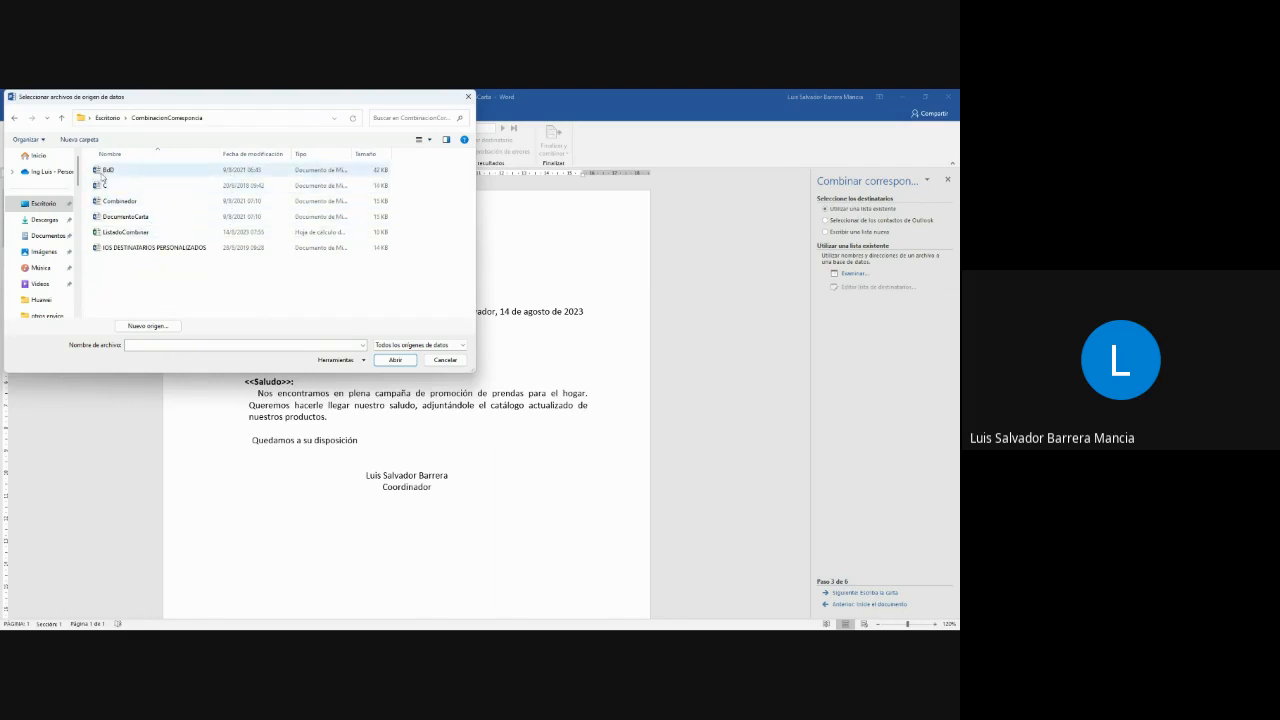
{"action": "left_click", "coordinate": [172, 172]}
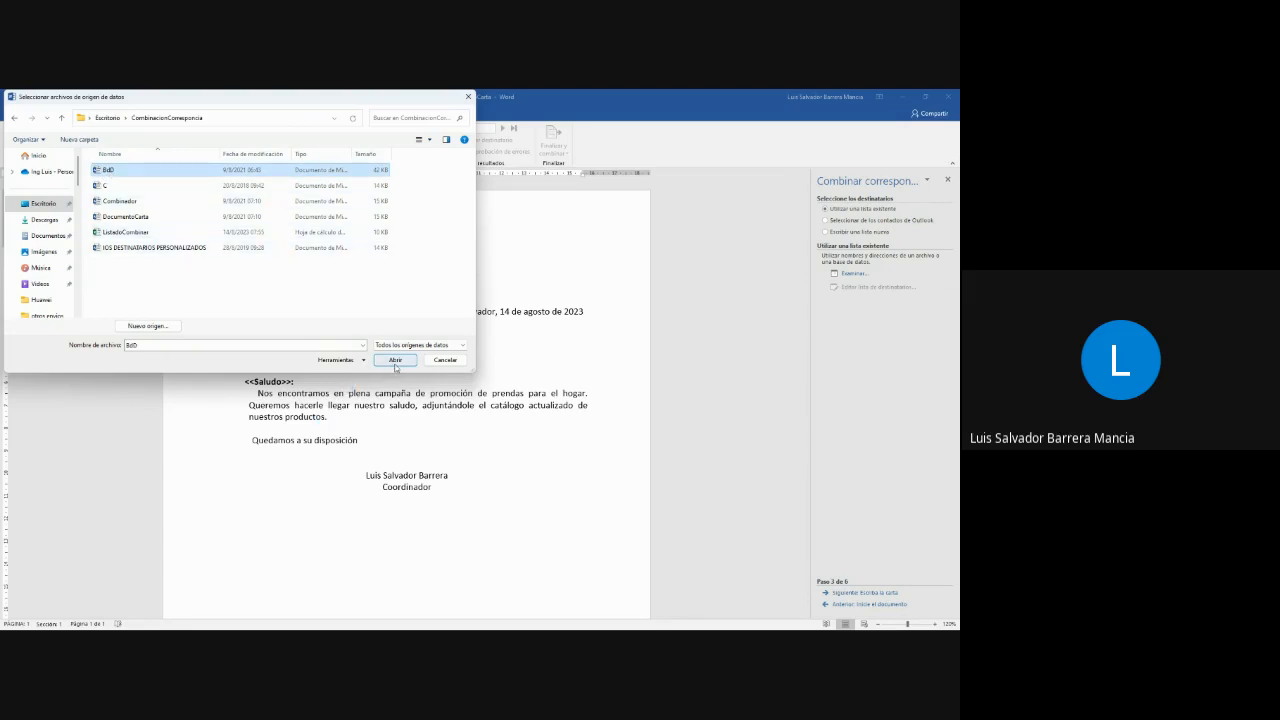
{"action": "left_click", "coordinate": [396, 361]}
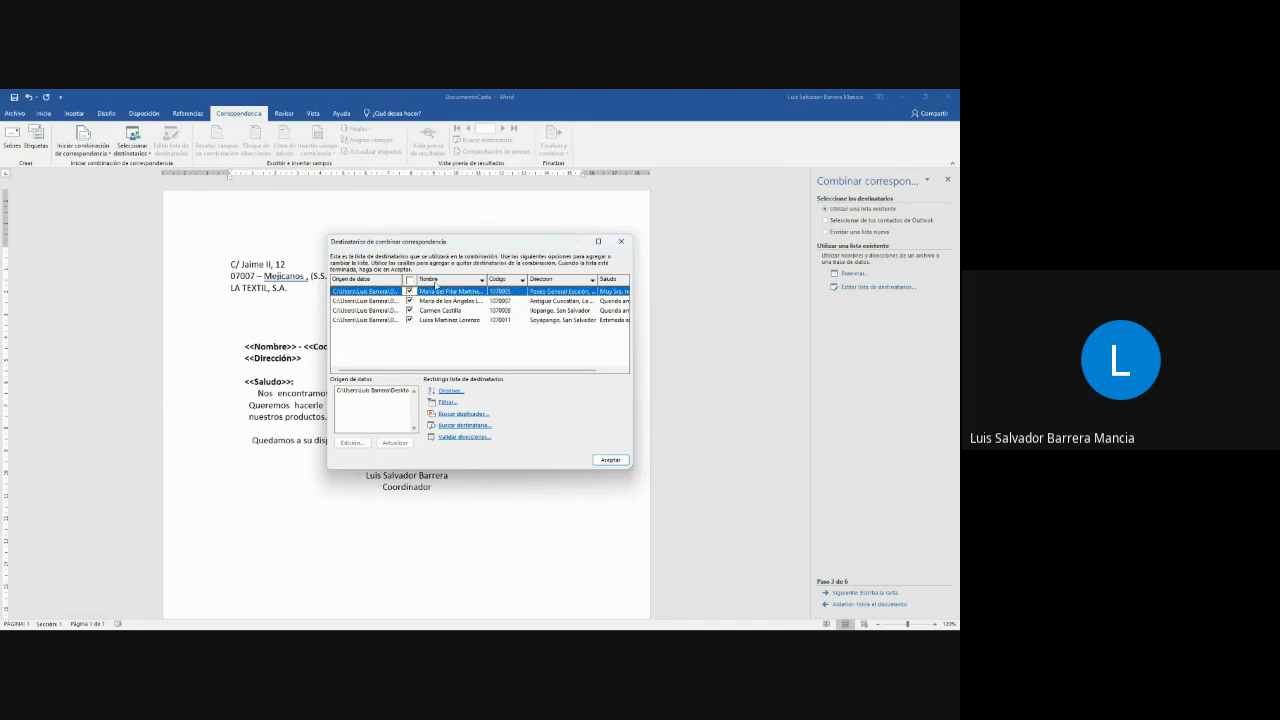
- Review the recipient columns and sort the recipients by Codigo ascending, with Nombre ascending as the second criterion
{"action": "left_click_drag", "start_coordinate": [515, 371], "coordinate": [578, 372]}
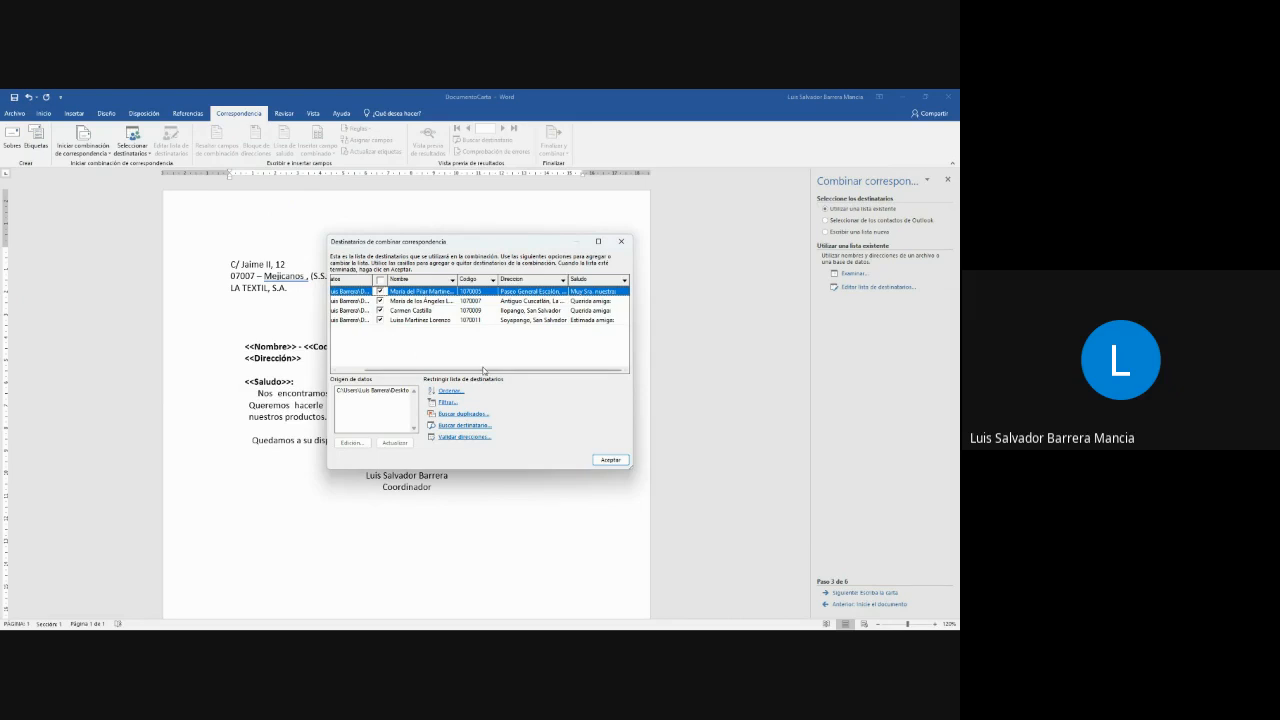
{"action": "left_click_drag", "start_coordinate": [426, 370], "coordinate": [400, 370]}
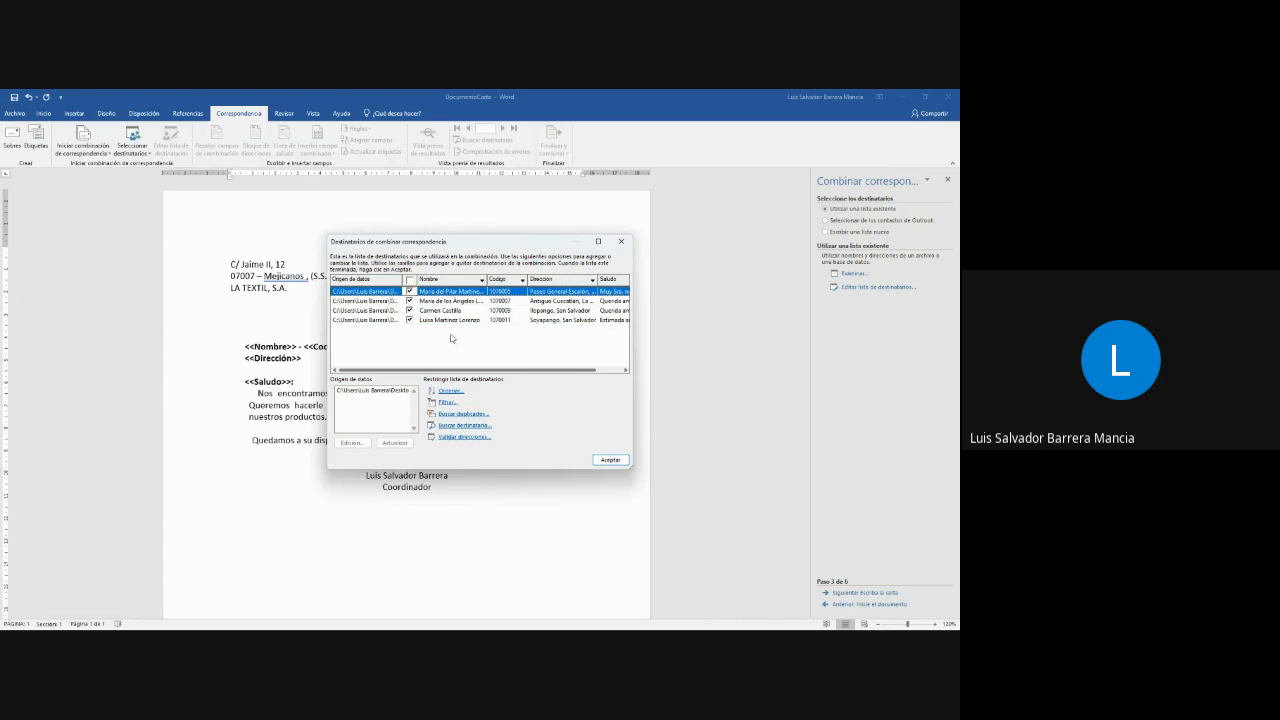
{"action": "left_click", "coordinate": [449, 391]}
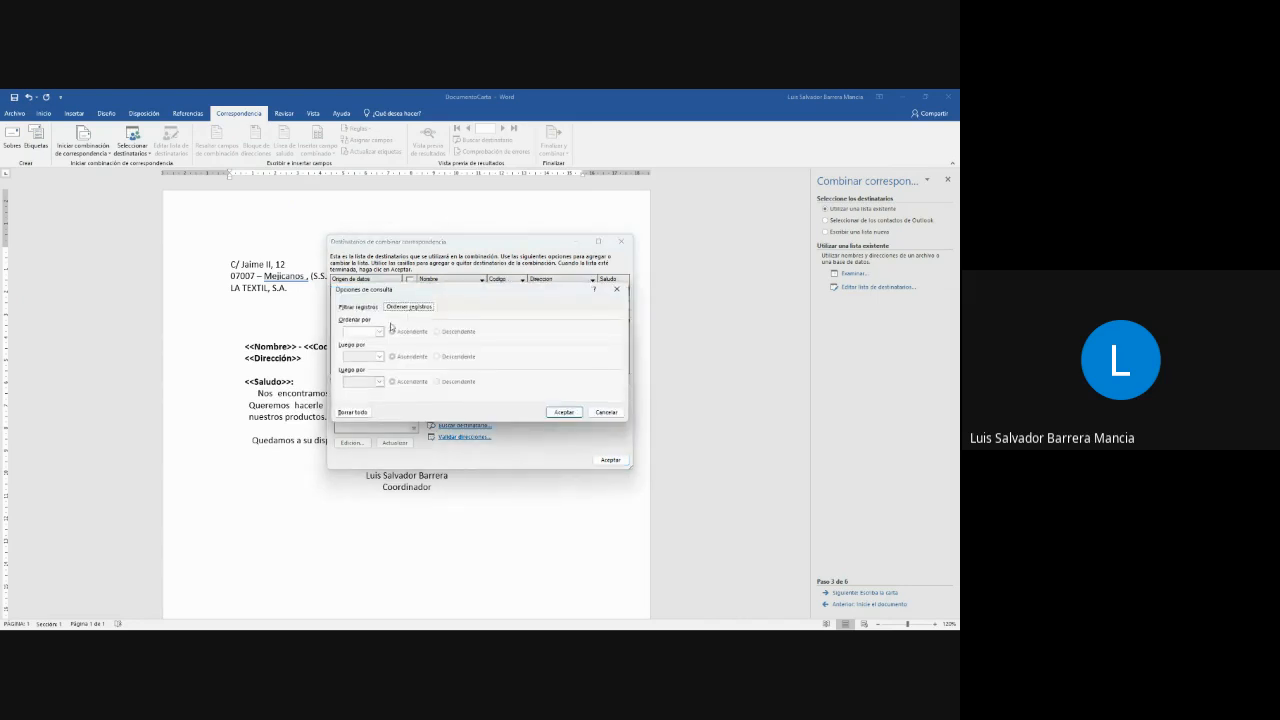
{"action": "left_click", "coordinate": [379, 332]}
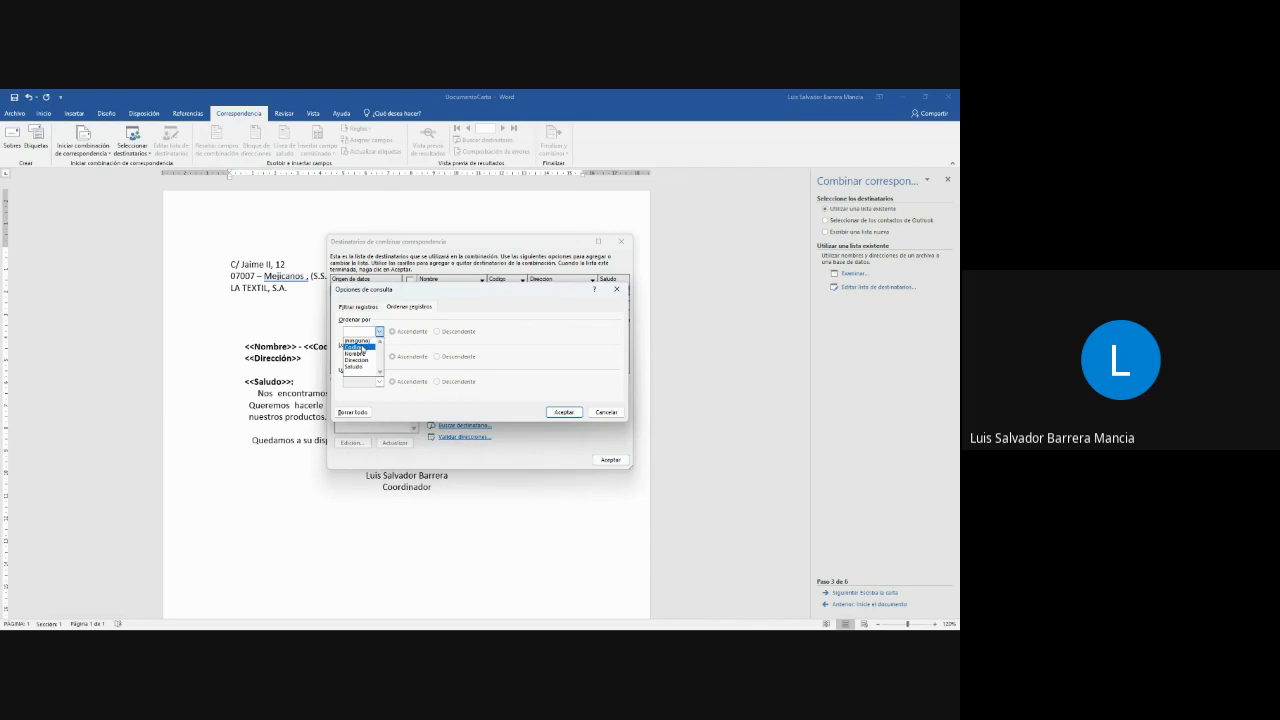
{"action": "left_click", "coordinate": [362, 348]}
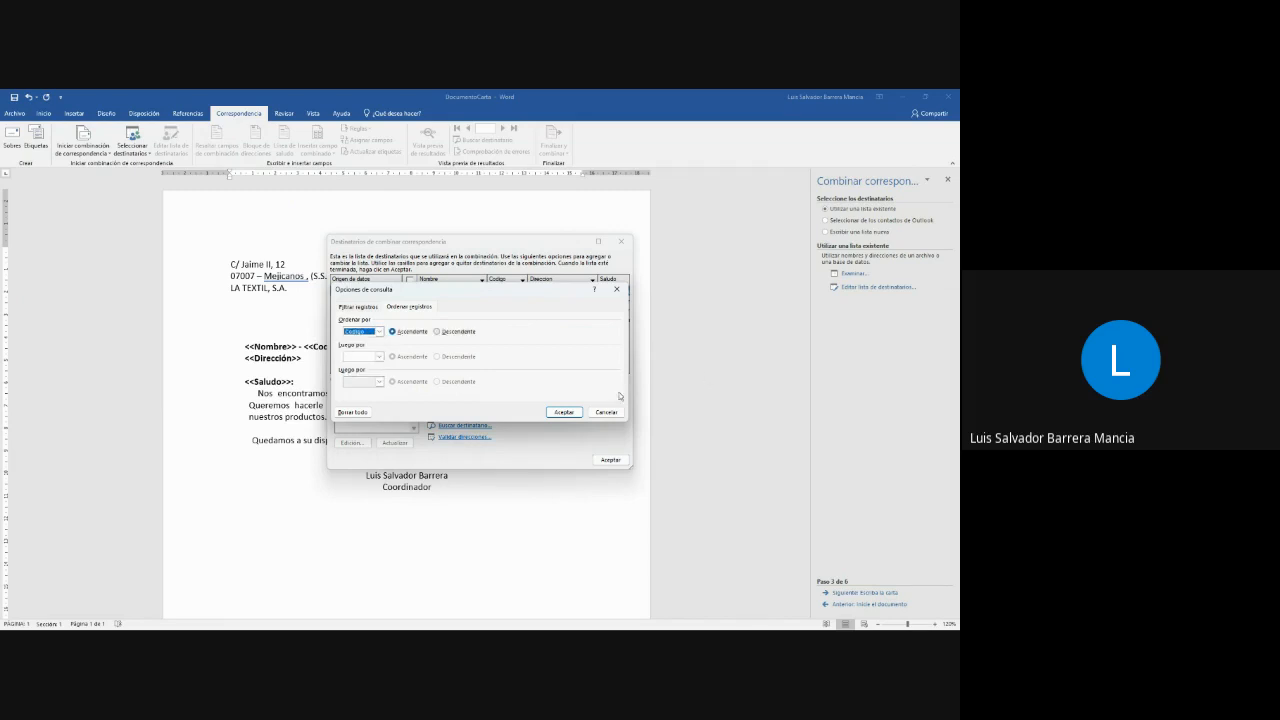
{"action": "left_click", "coordinate": [380, 357]}
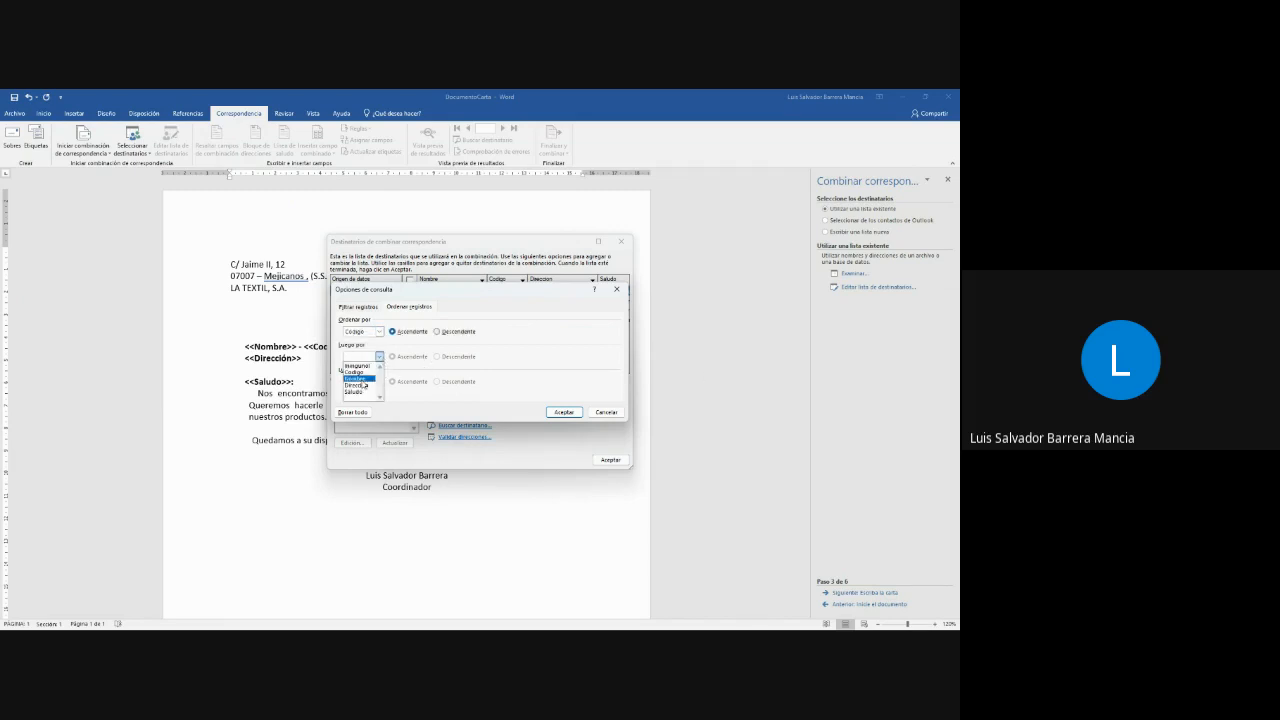
{"action": "left_click", "coordinate": [362, 385]}
{"action": "left_click", "coordinate": [563, 412]}
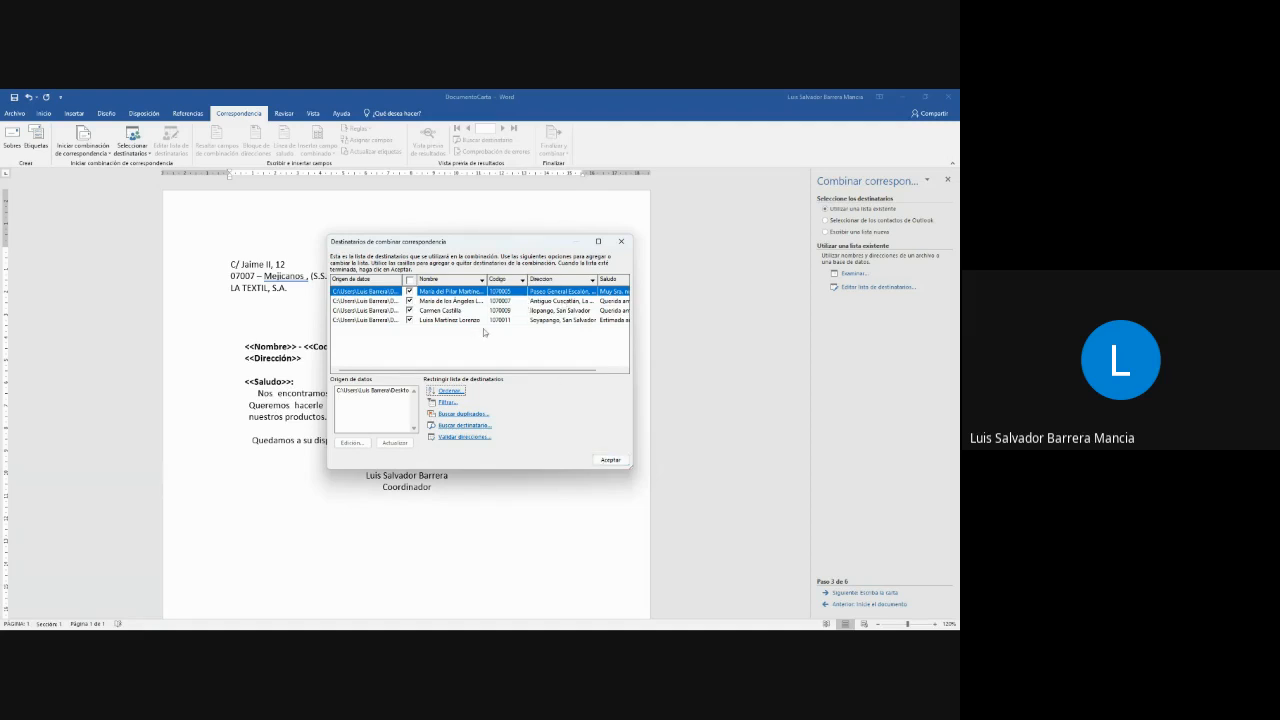
- Check the fields offered for filtering the recipients and review the sort criteria
{"action": "left_click", "coordinate": [446, 402]}
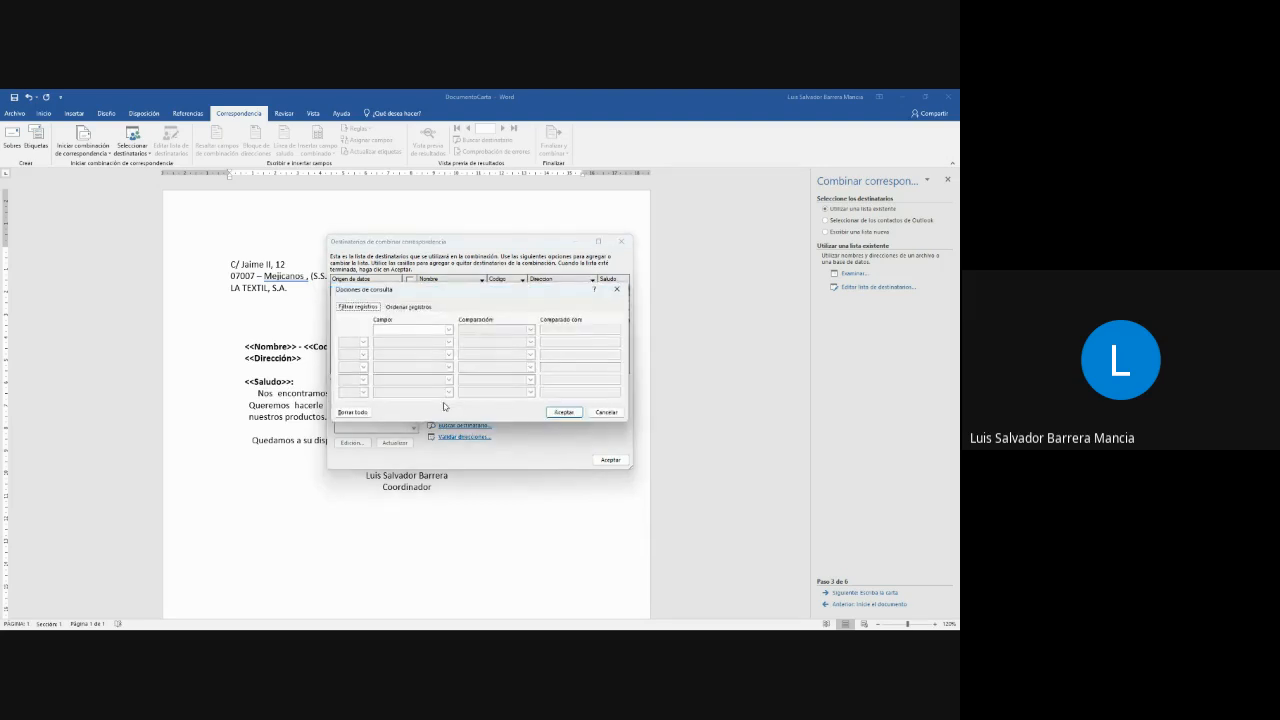
{"action": "left_click", "coordinate": [448, 329]}
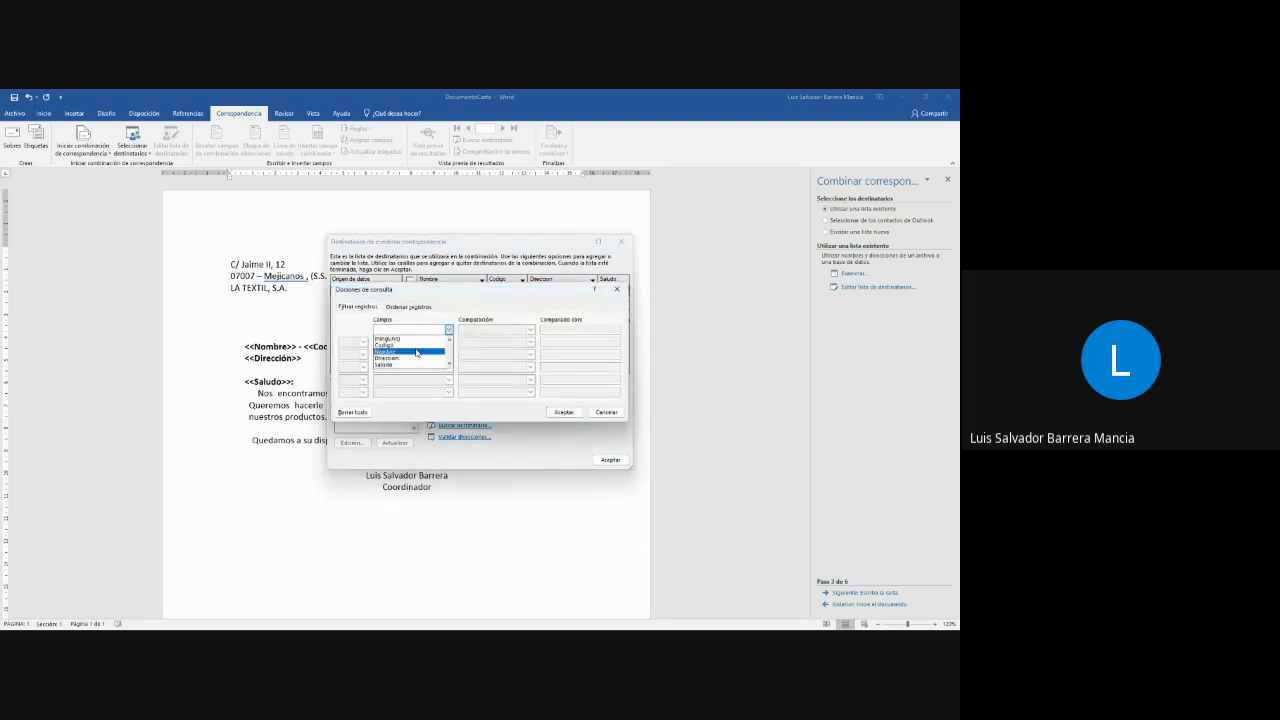
{"action": "left_click", "coordinate": [427, 308]}
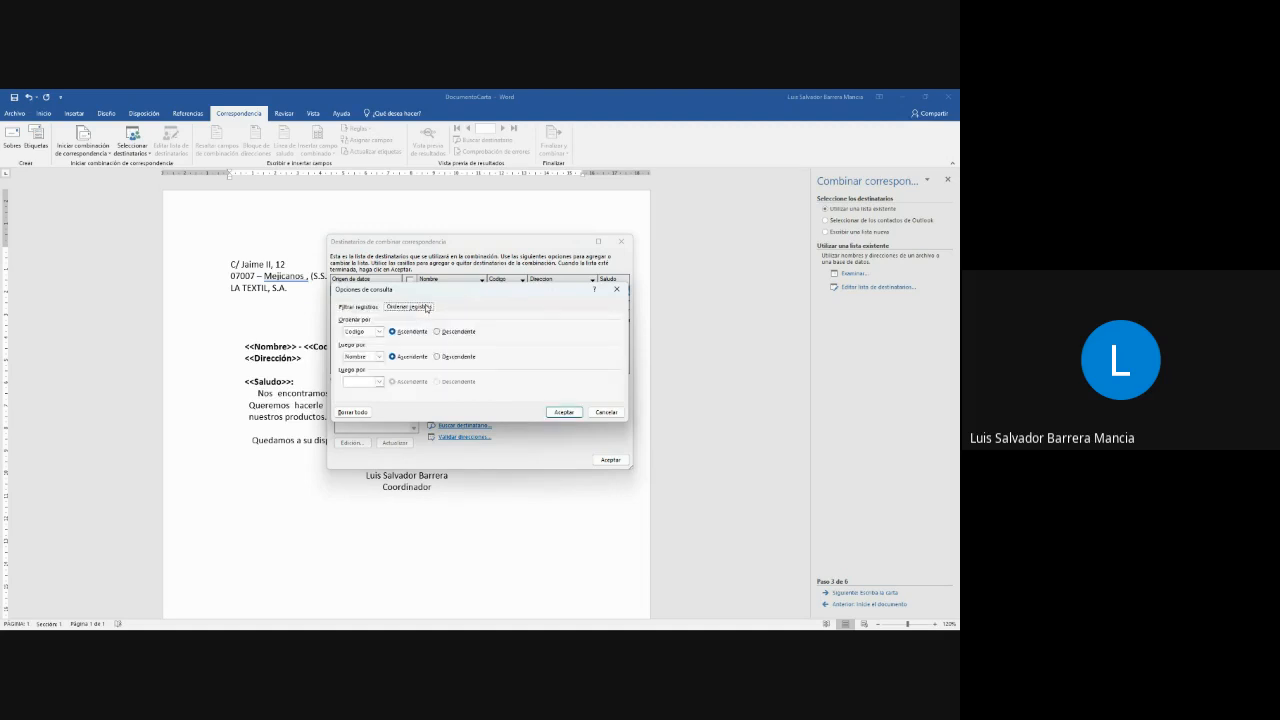
{"action": "left_click", "coordinate": [616, 289]}
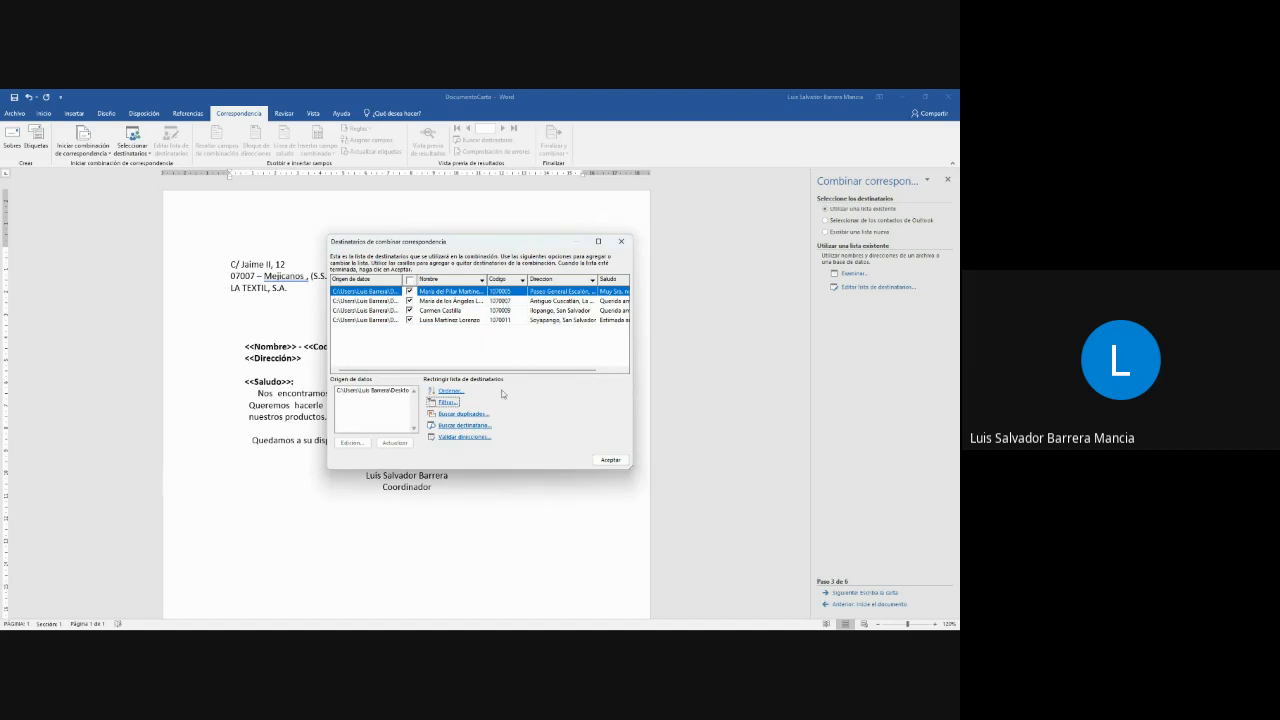
- Accept the recipient list and advance the merge wizard to the letter-writing stage
{"action": "left_click", "coordinate": [610, 460]}
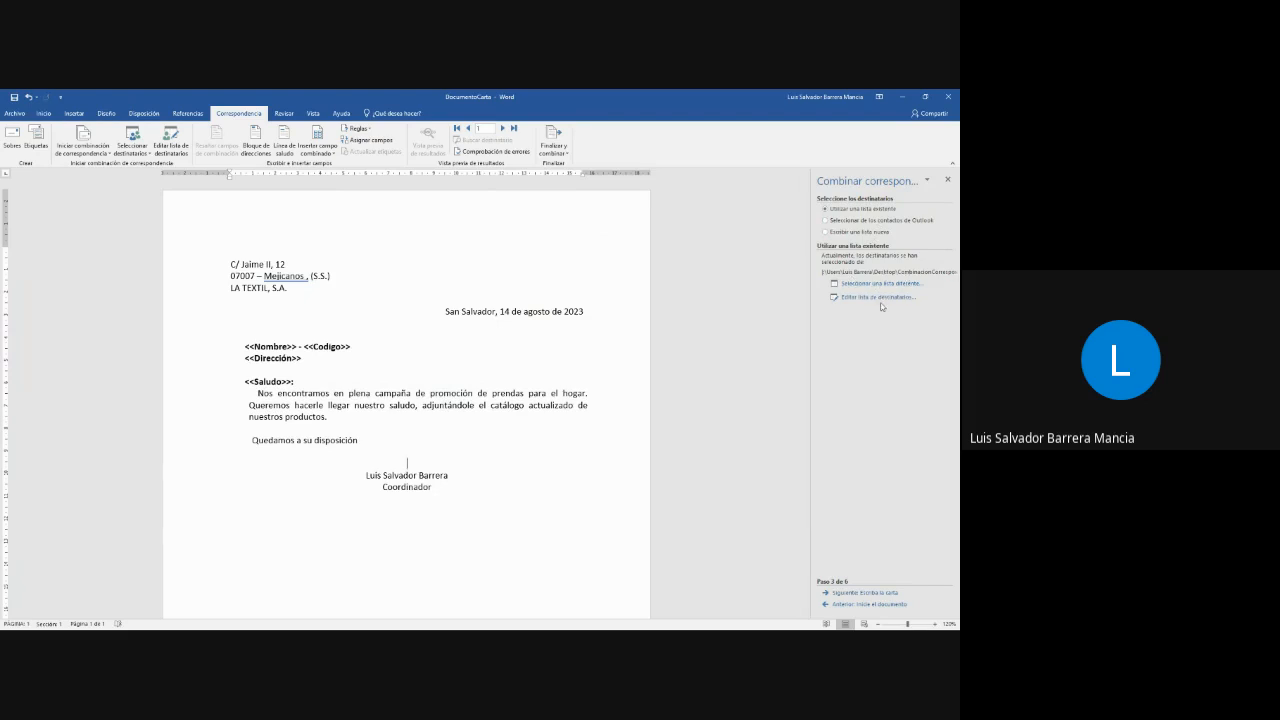
{"action": "left_click", "coordinate": [881, 593]}
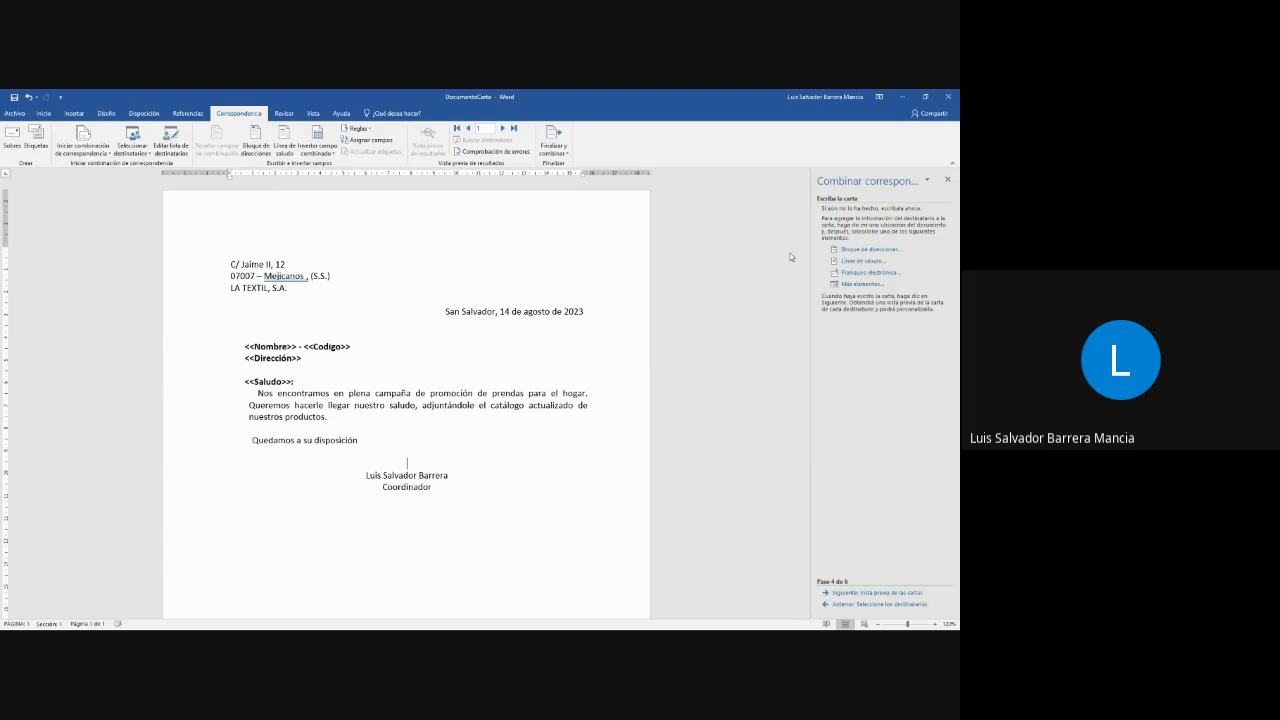
{"action": "left_click", "coordinate": [249, 346]}
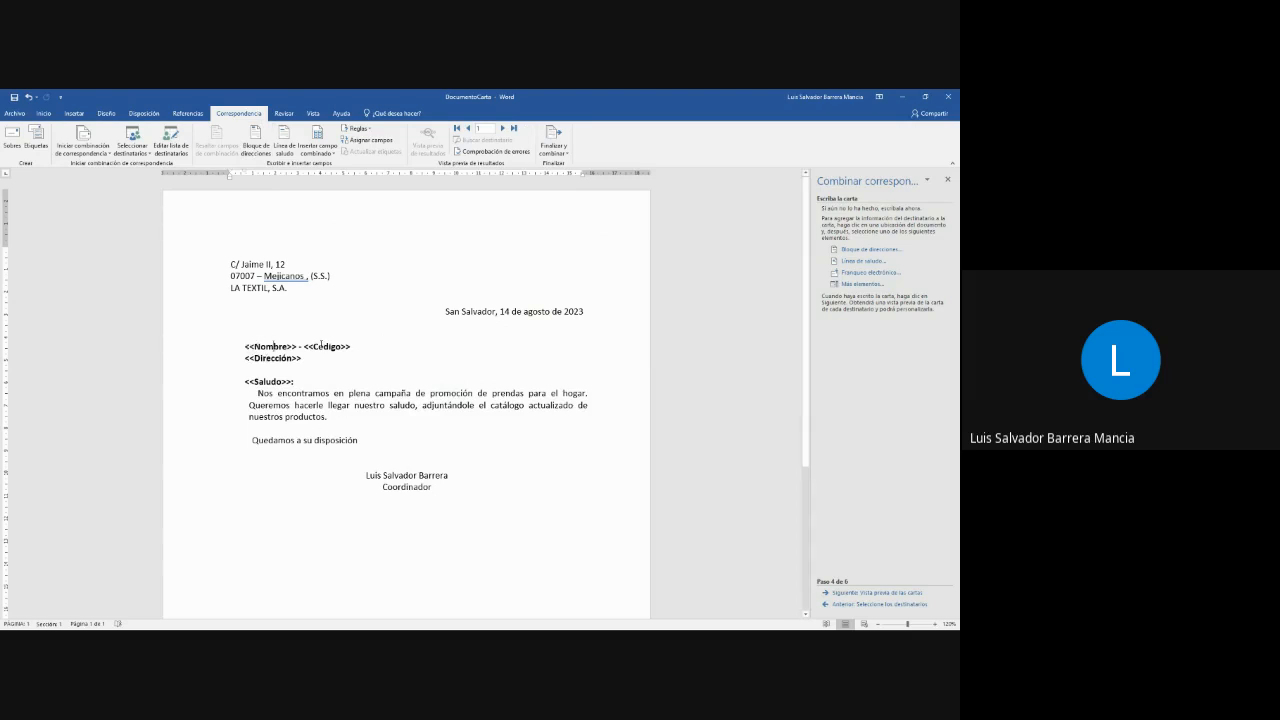
{"action": "left_click", "coordinate": [272, 393]}
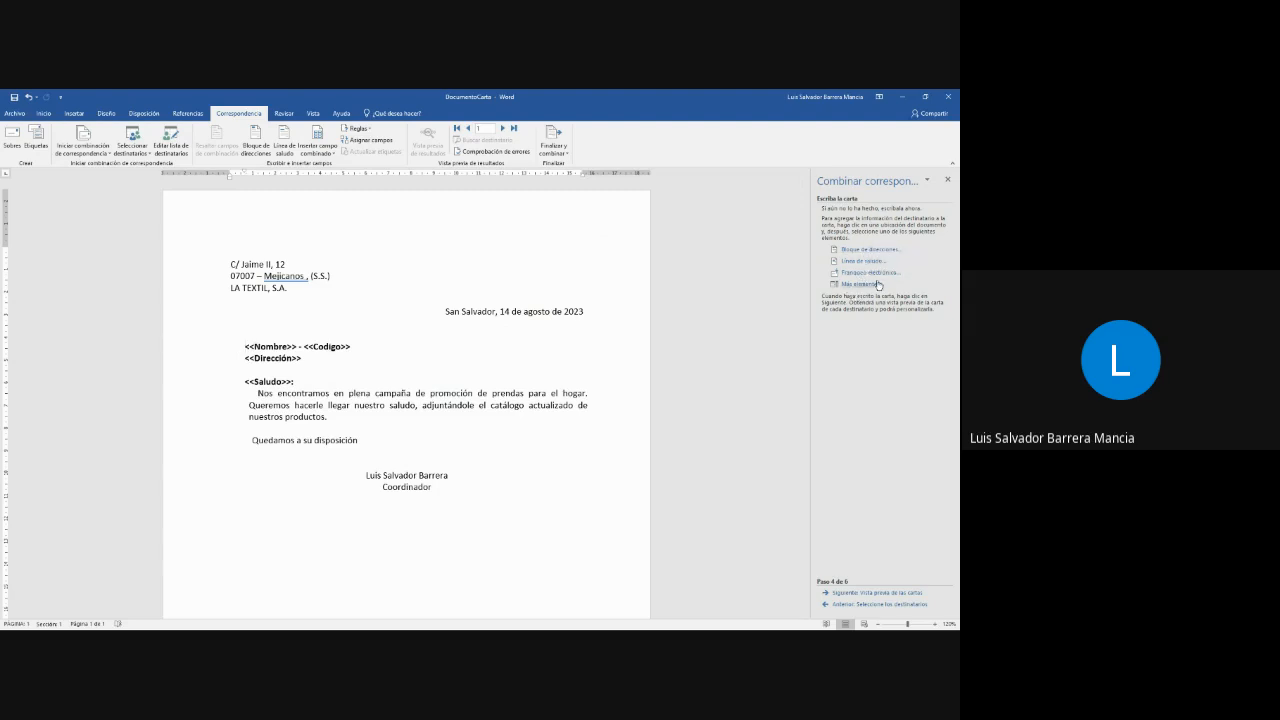
{"action": "left_click", "coordinate": [860, 284]}
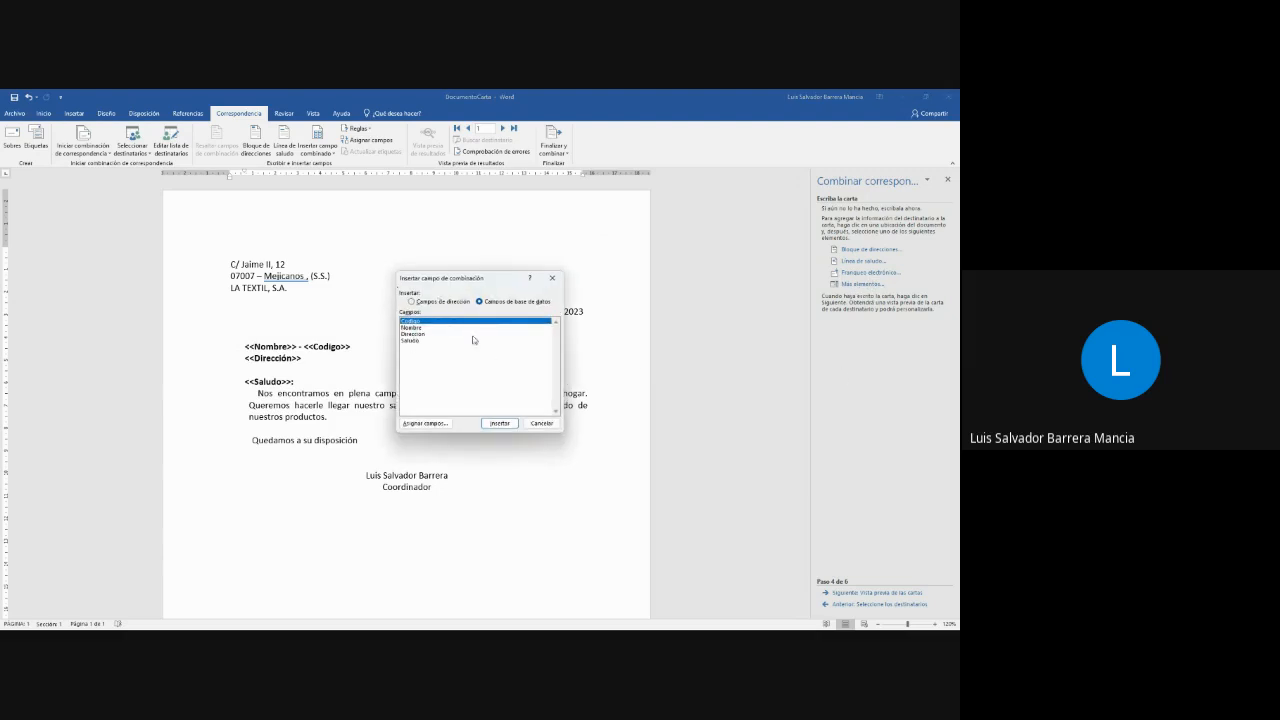
{"action": "left_click", "coordinate": [410, 341]}
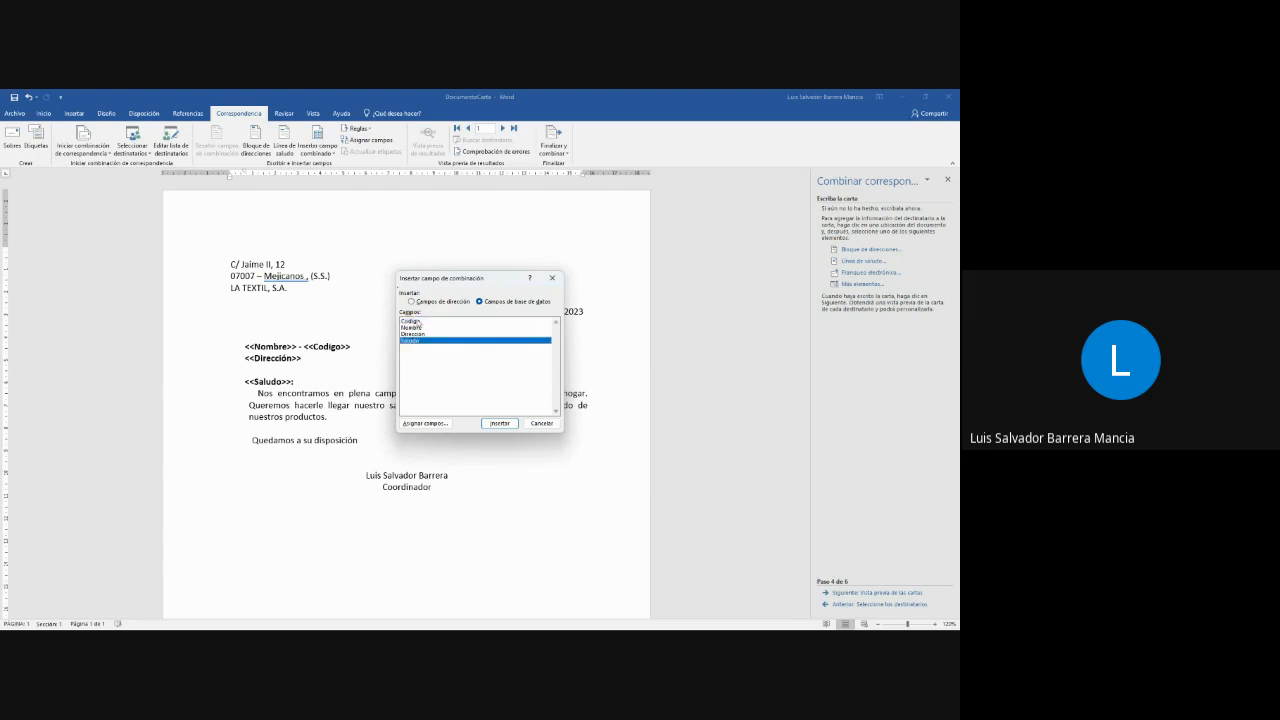
{"action": "left_click", "coordinate": [411, 327]}
{"action": "left_click", "coordinate": [411, 320]}
{"action": "left_click", "coordinate": [414, 334]}
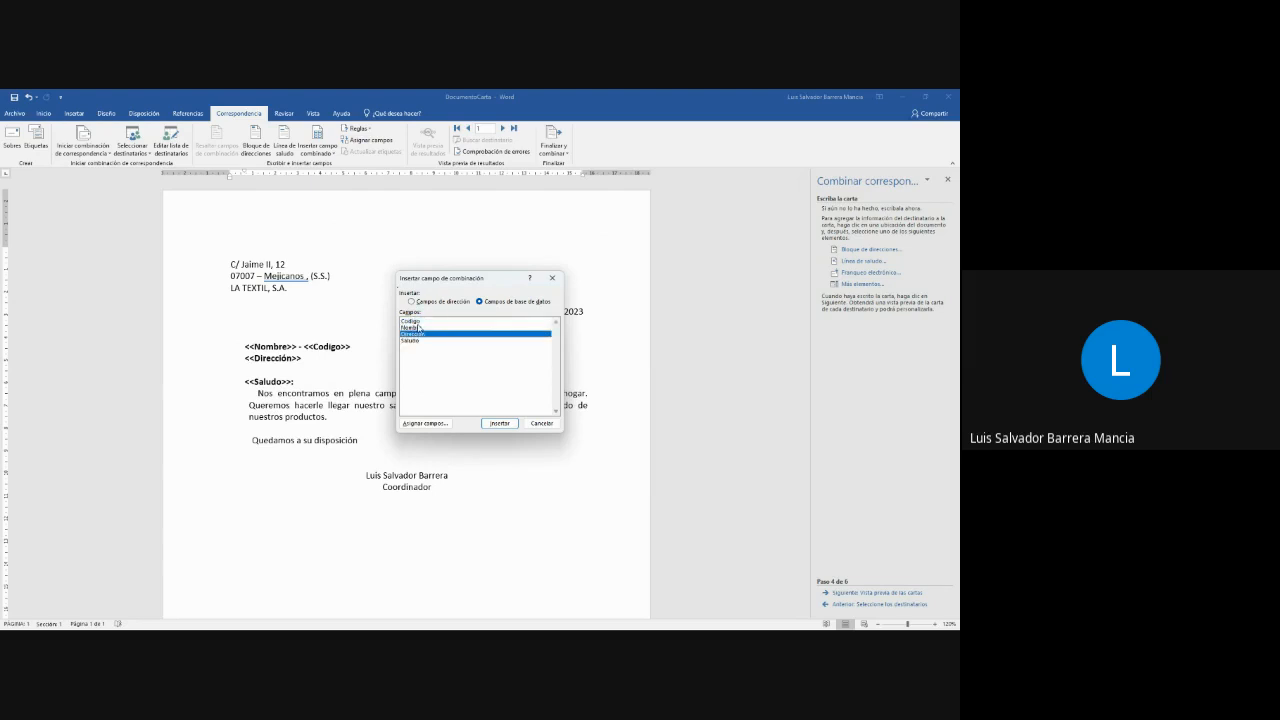
{"action": "left_click", "coordinate": [410, 321]}
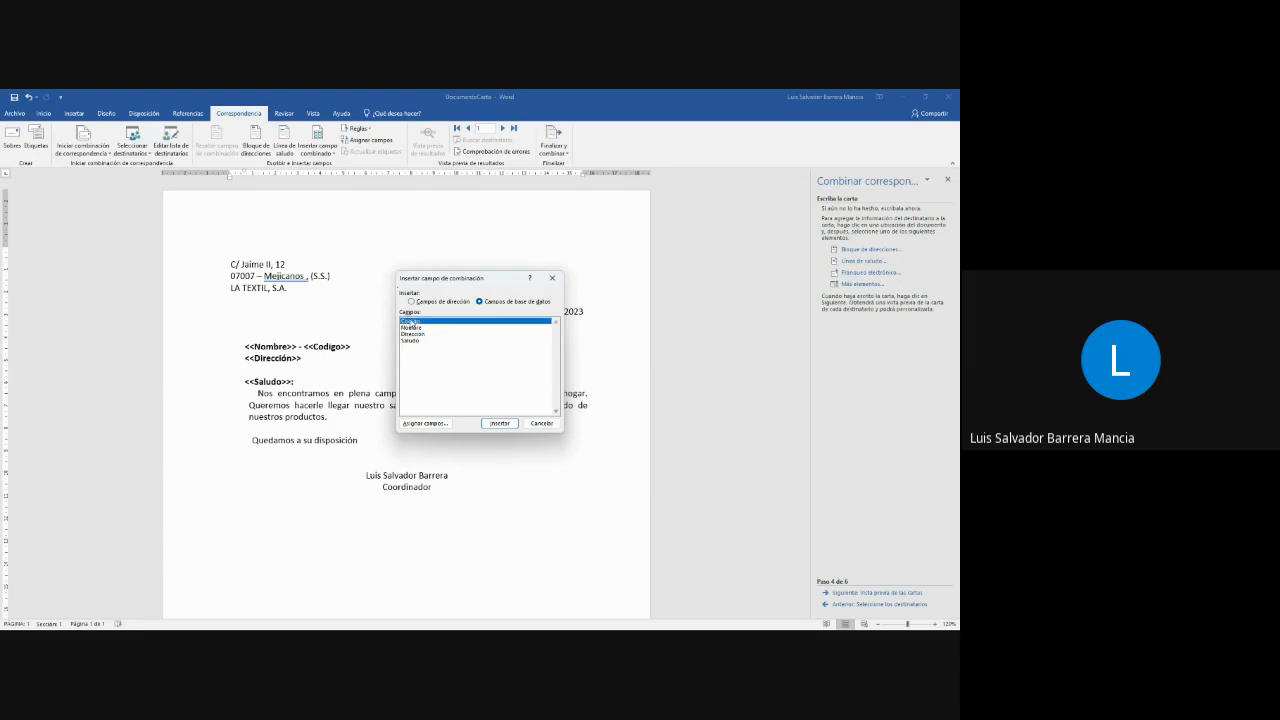
{"action": "left_click", "coordinate": [310, 333]}
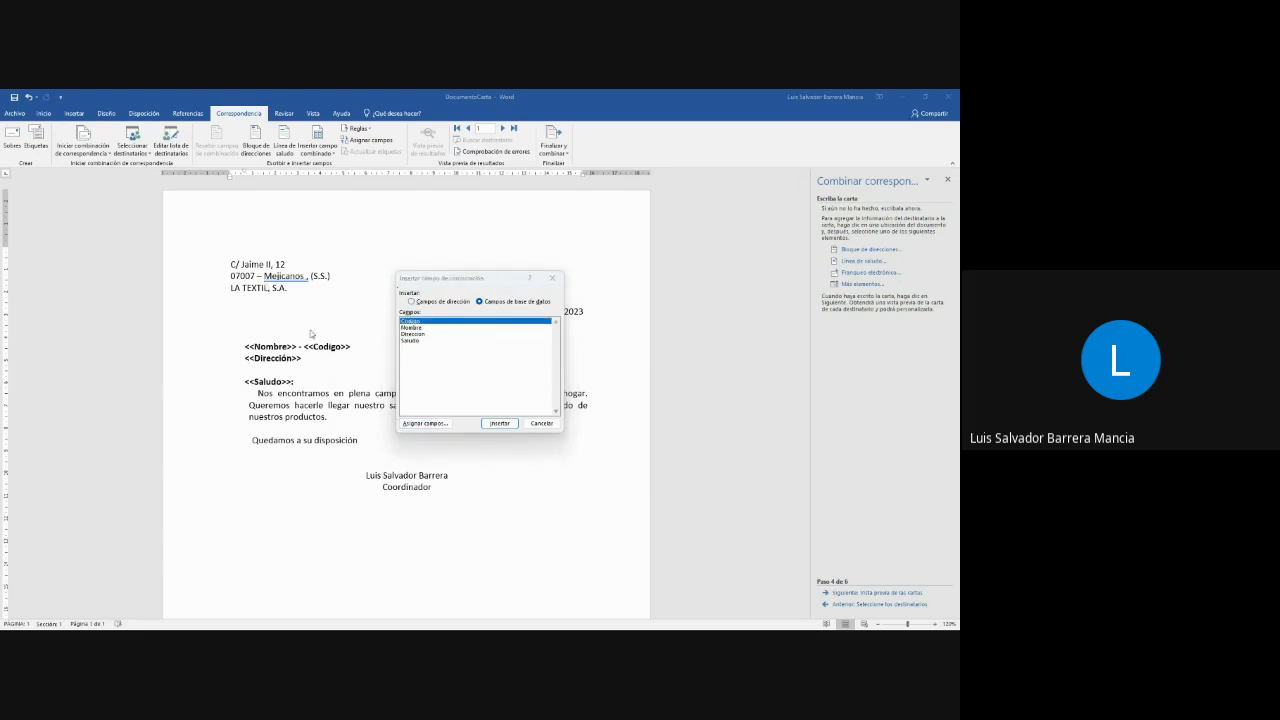
{"action": "left_click", "coordinate": [552, 278]}
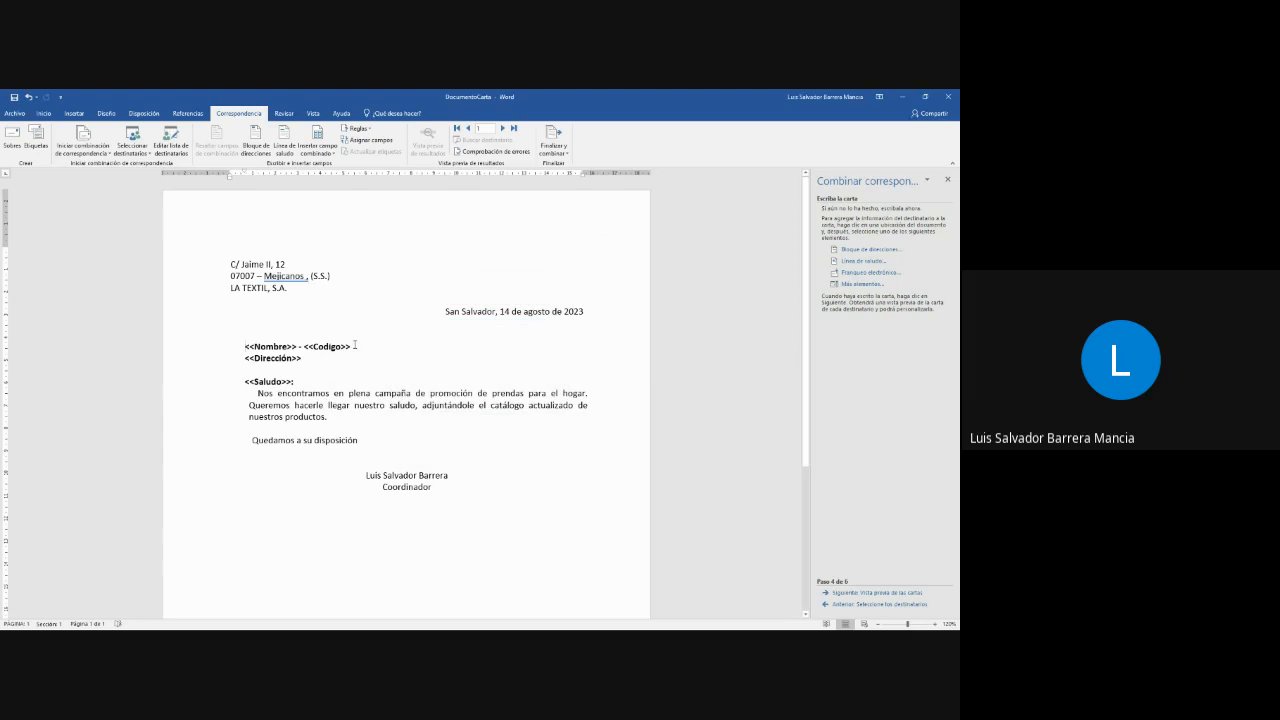
- Replace the <<Codigo>> placeholder text with the Codigo merge field from the database
{"action": "left_click_drag", "start_coordinate": [351, 346], "coordinate": [304, 346]}
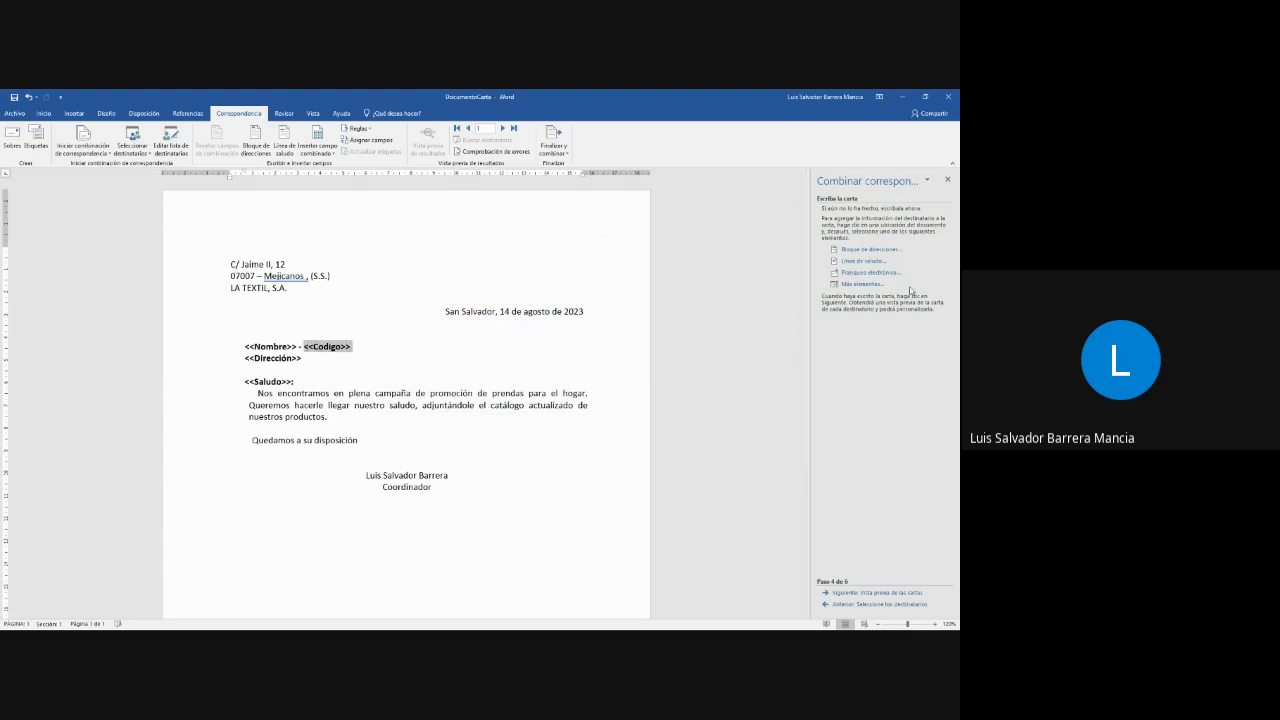
{"action": "left_click", "coordinate": [862, 284]}
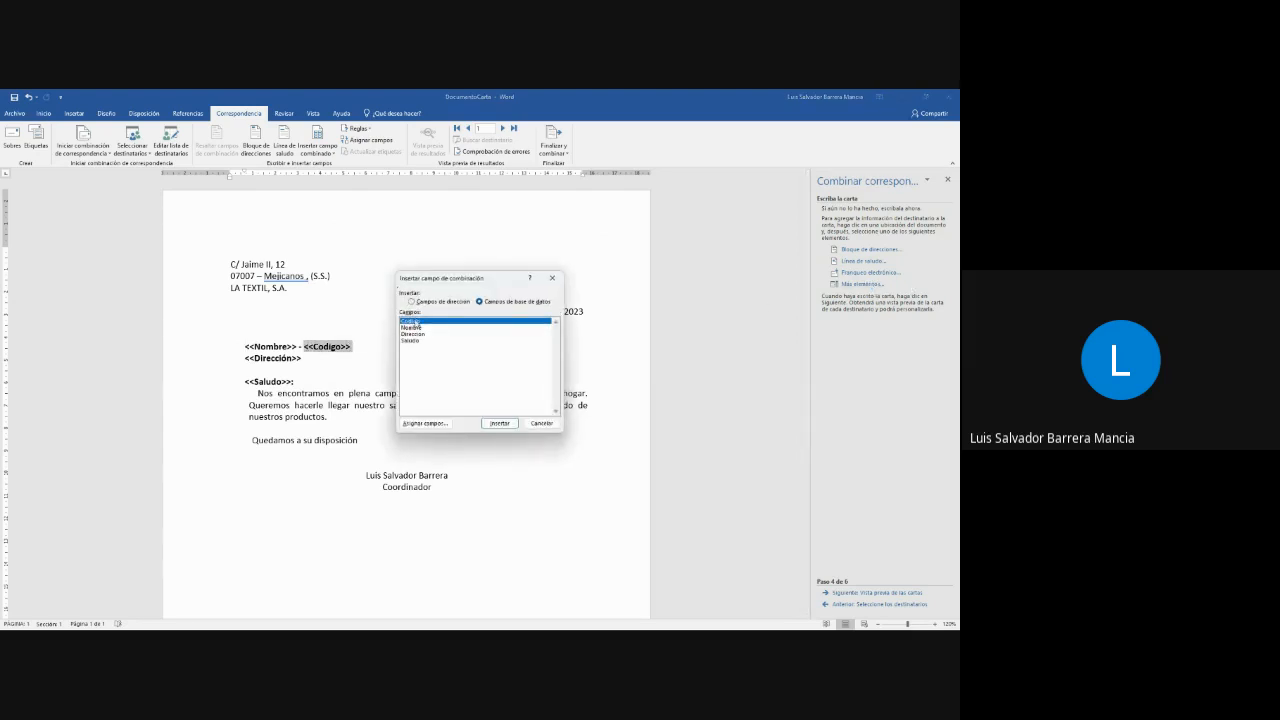
{"action": "double_click", "coordinate": [410, 321]}
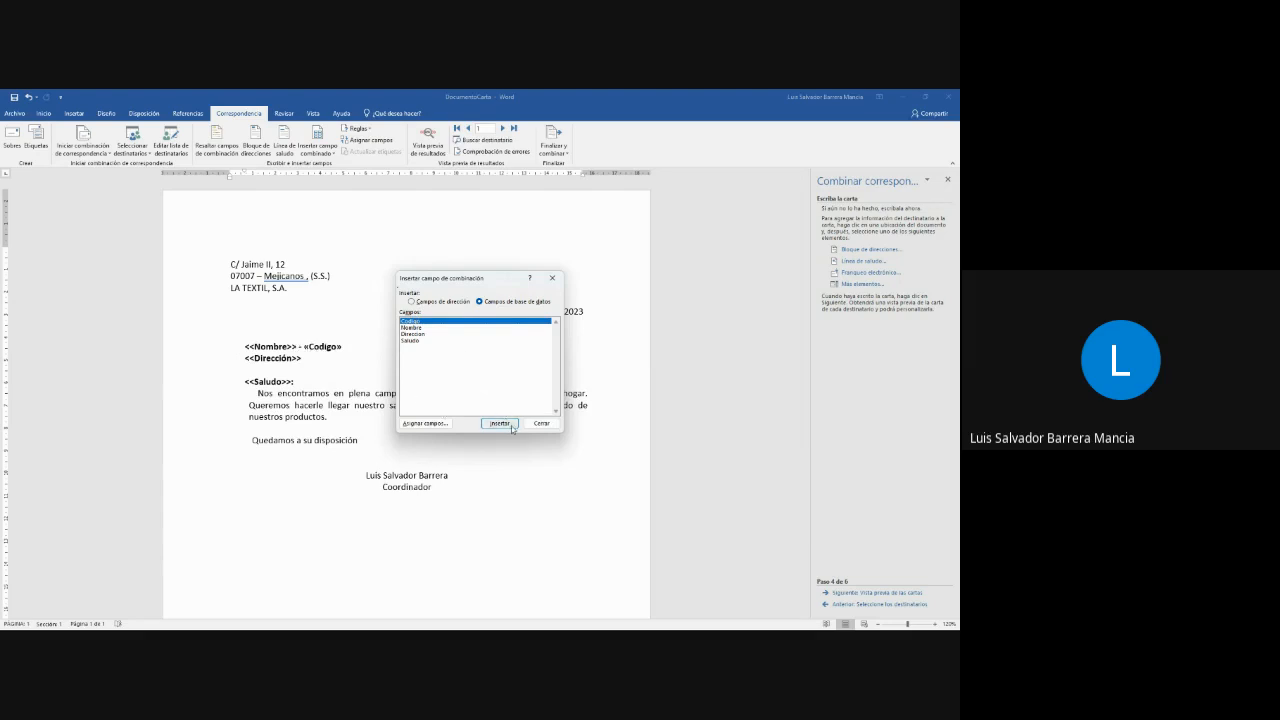
{"action": "left_click", "coordinate": [552, 278]}
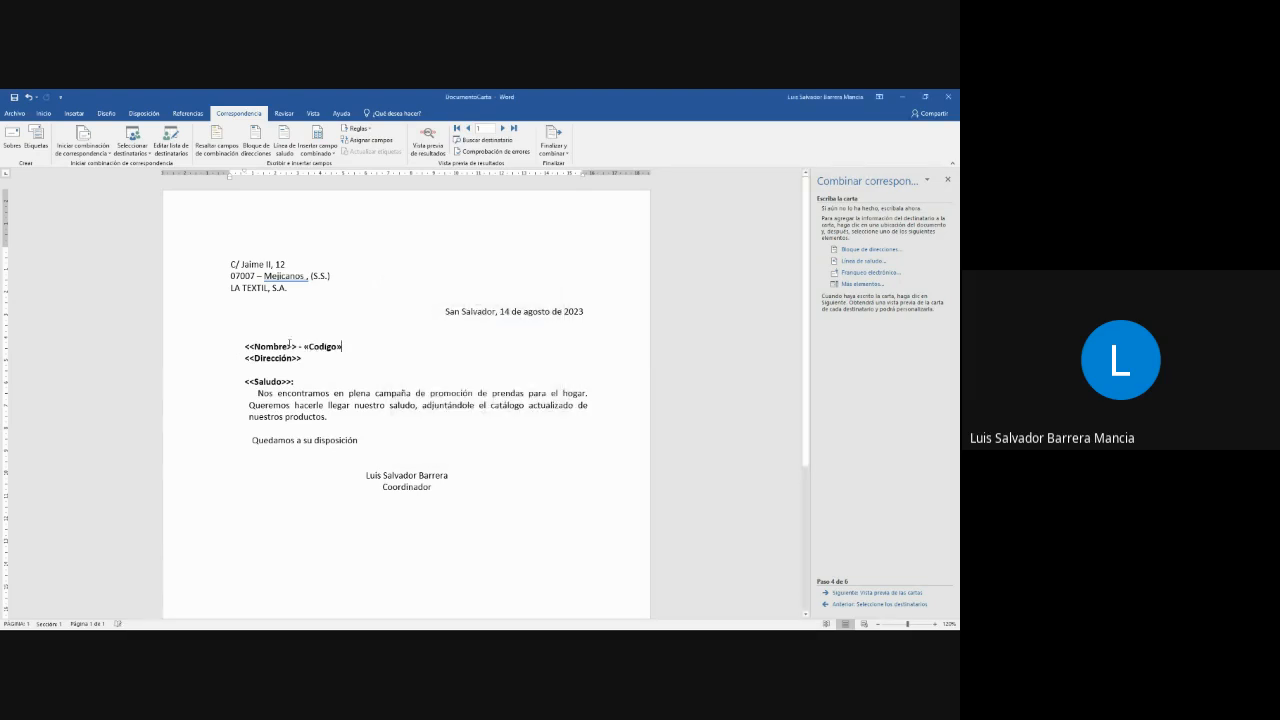
- Replace the <<Nombre>> and <<Dirección>> placeholder texts with the Nombre and Direccion merge fields
{"action": "left_click_drag", "start_coordinate": [245, 347], "coordinate": [299, 347]}
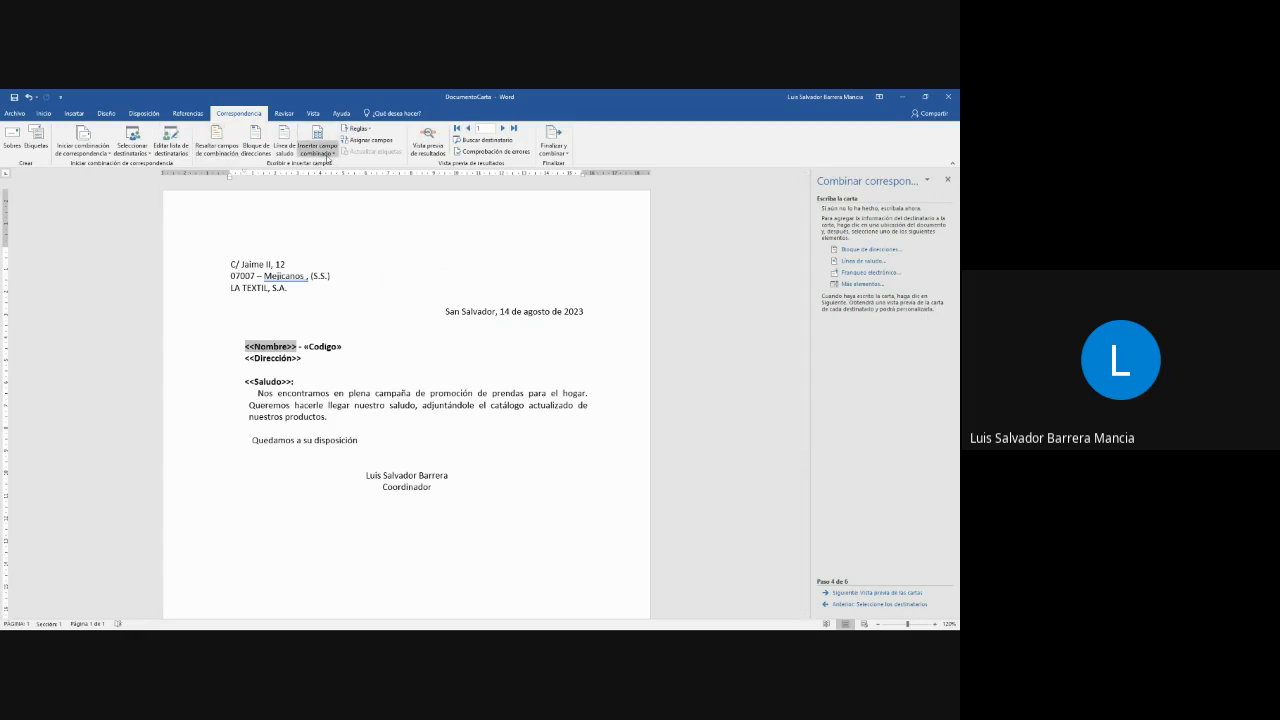
{"action": "left_click", "coordinate": [316, 154]}
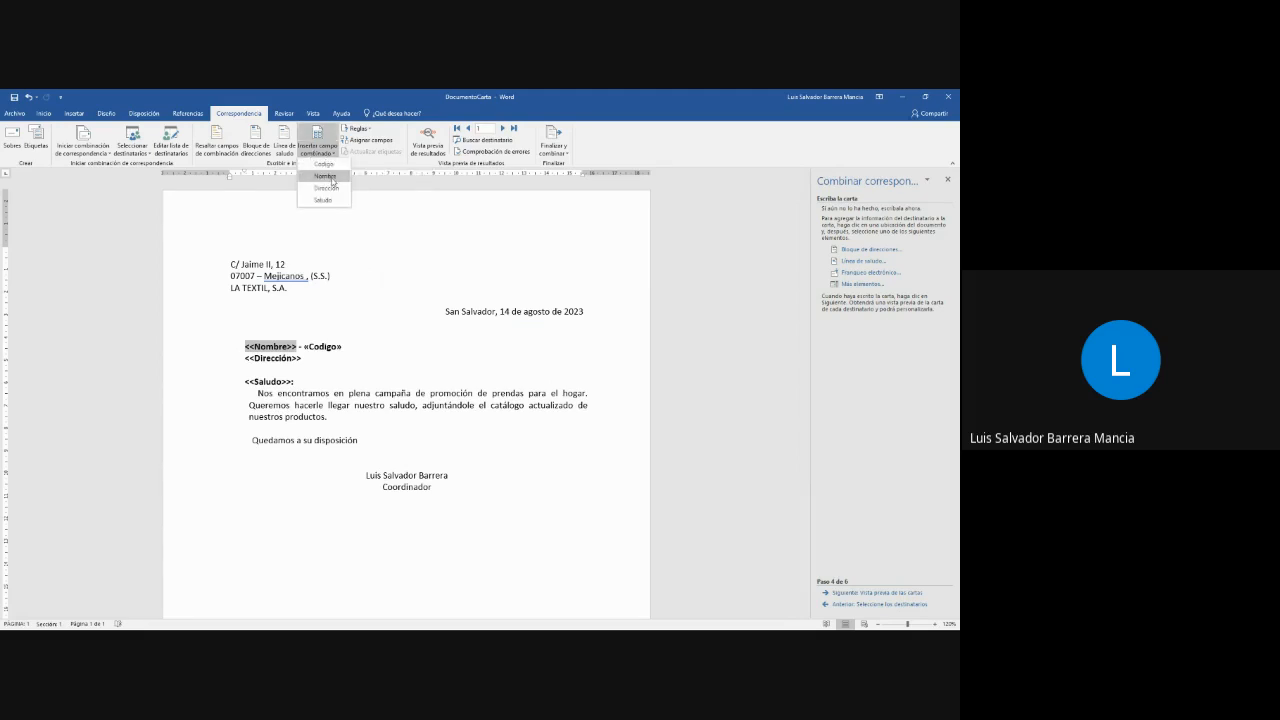
{"action": "left_click", "coordinate": [325, 177]}
{"action": "left_click_drag", "start_coordinate": [246, 358], "coordinate": [295, 358]}
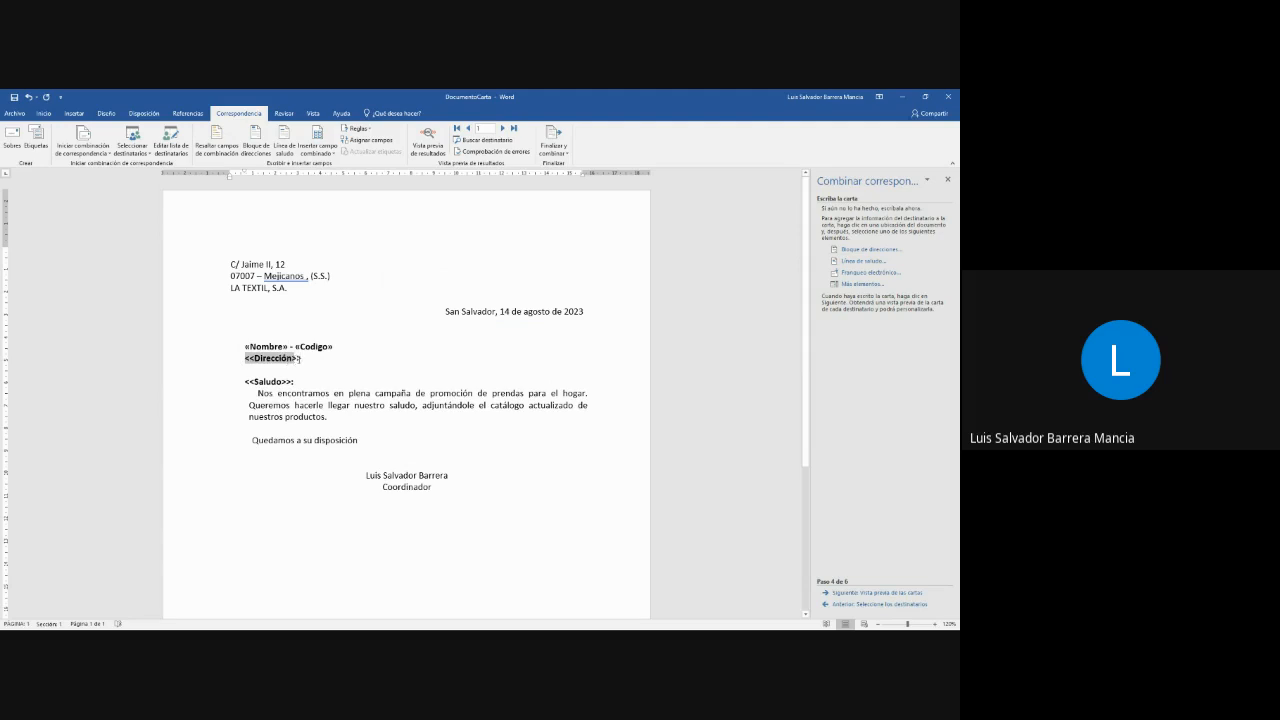
{"action": "left_click", "coordinate": [313, 150]}
{"action": "left_click", "coordinate": [326, 182]}
- Replace the <<Saludo>> placeholder text with the Saludo merge field, keeping the colon, and advance to the letter preview
{"action": "left_click_drag", "start_coordinate": [292, 382], "coordinate": [248, 386]}
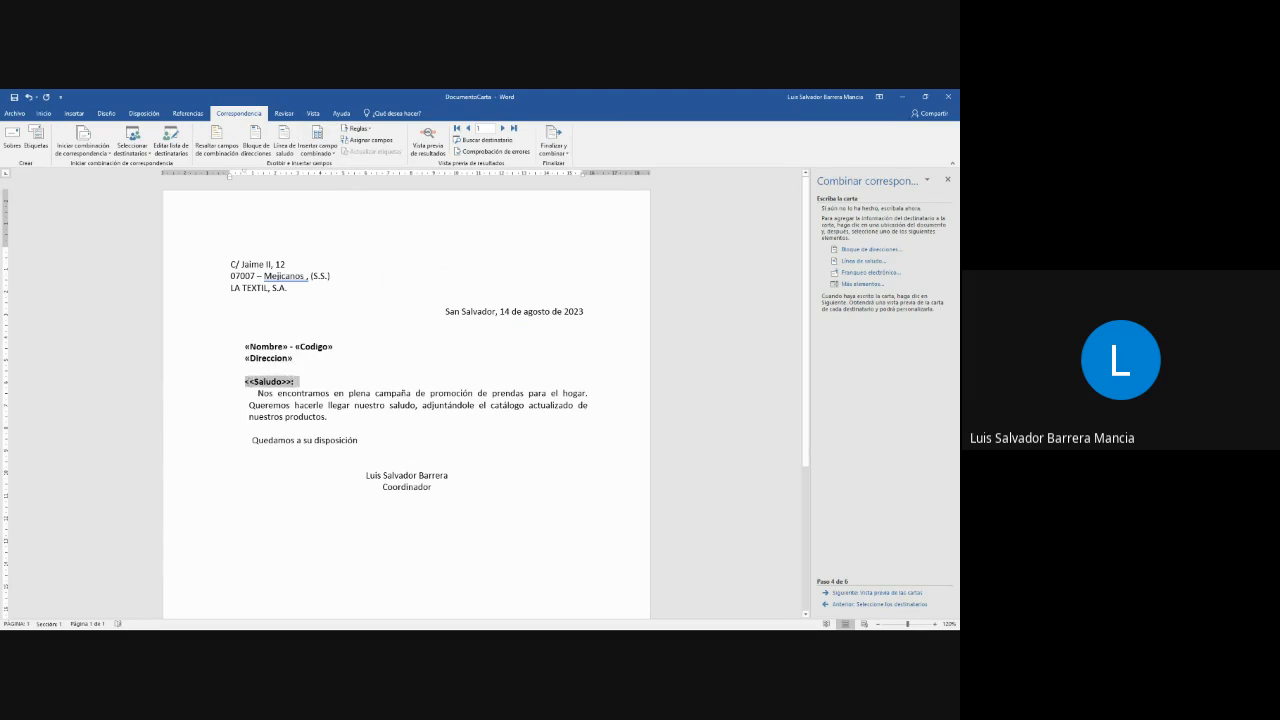
{"action": "left_click", "coordinate": [248, 385]}
{"action": "left_click", "coordinate": [292, 381], "text": "shift"}
{"action": "left_click", "coordinate": [317, 150]}
{"action": "left_click", "coordinate": [322, 200]}
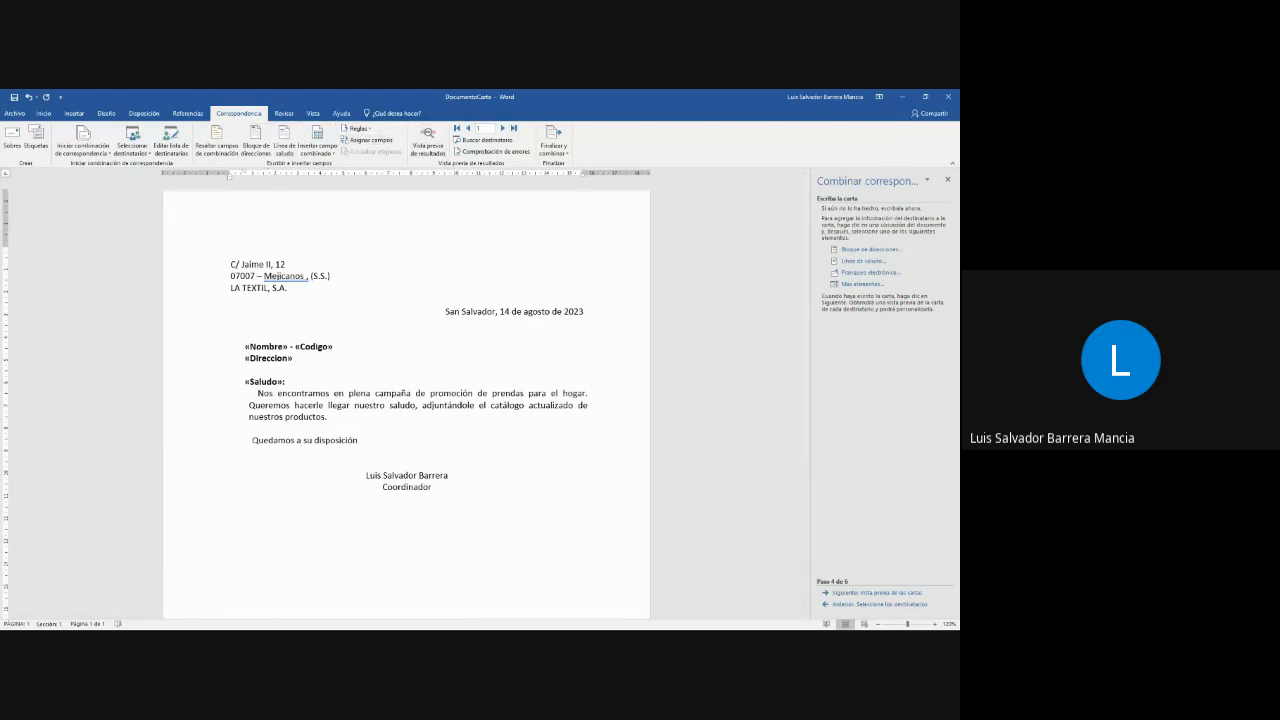
{"action": "left_click", "coordinate": [889, 593]}
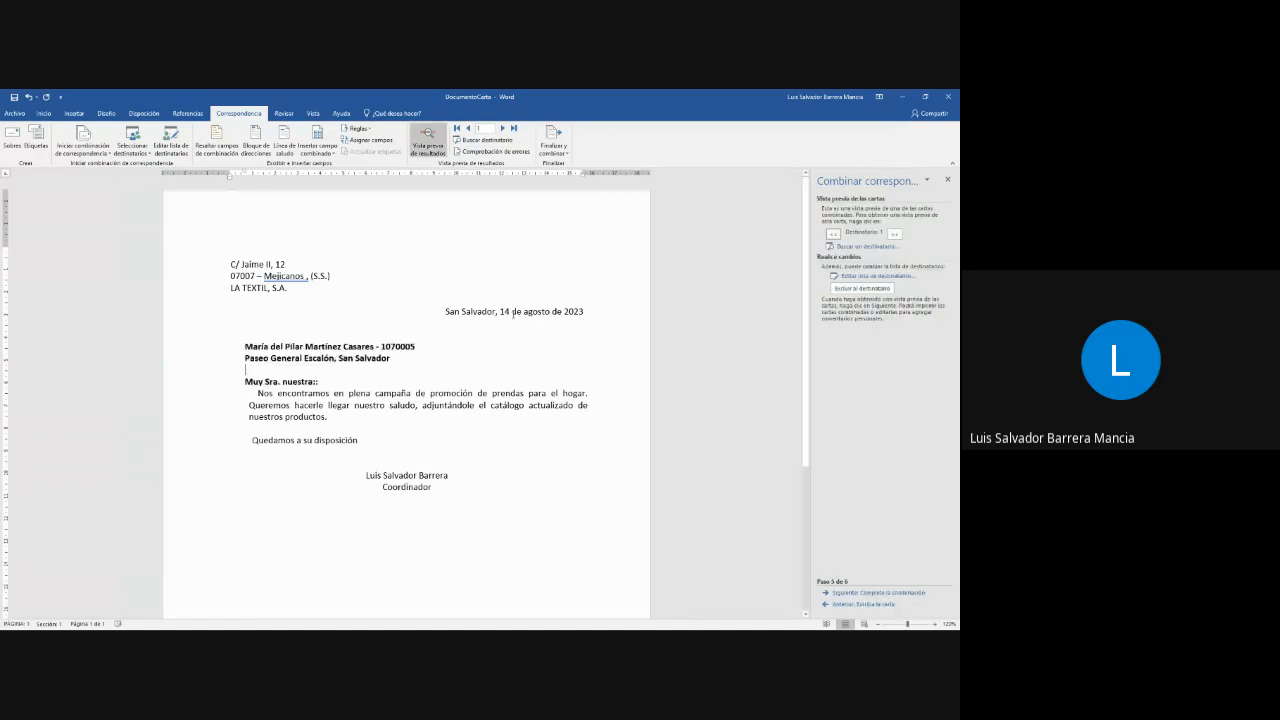
- Browse back and forth through the recipients' letters to check the merged names, codes, addresses and greetings
{"action": "left_click", "coordinate": [893, 233]}
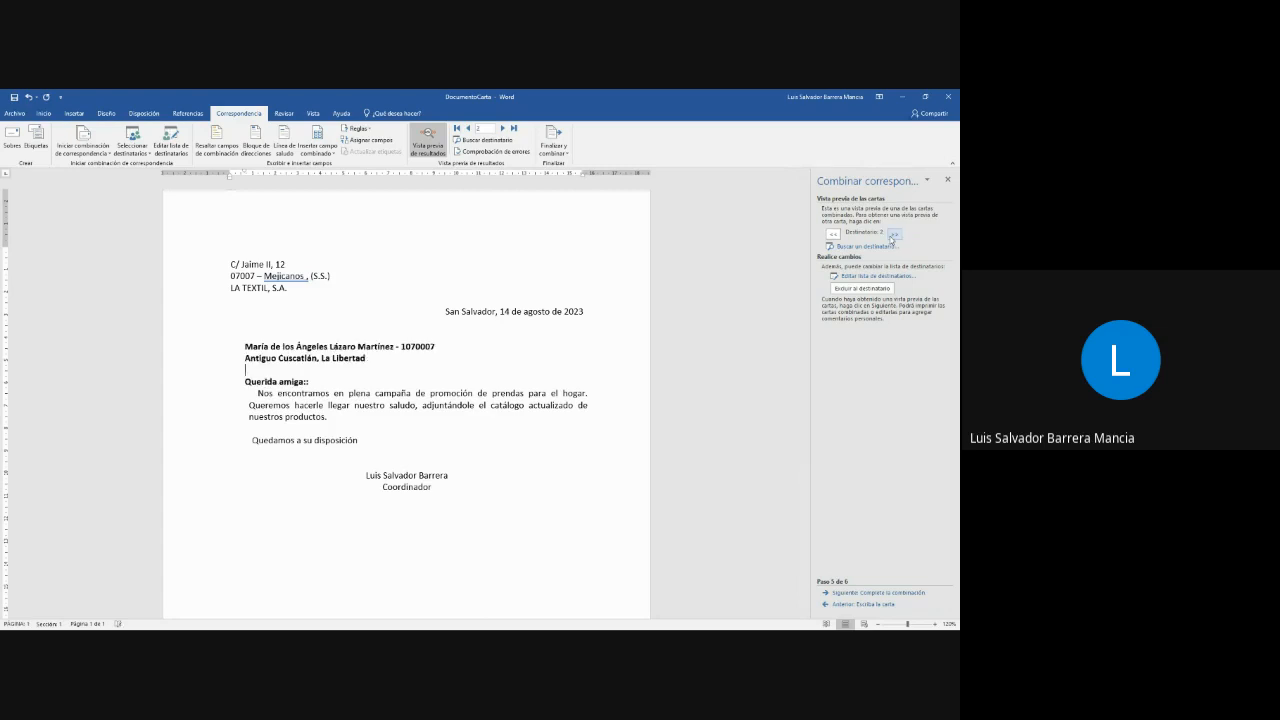
{"action": "left_click", "coordinate": [893, 234]}
{"action": "left_click", "coordinate": [893, 234]}
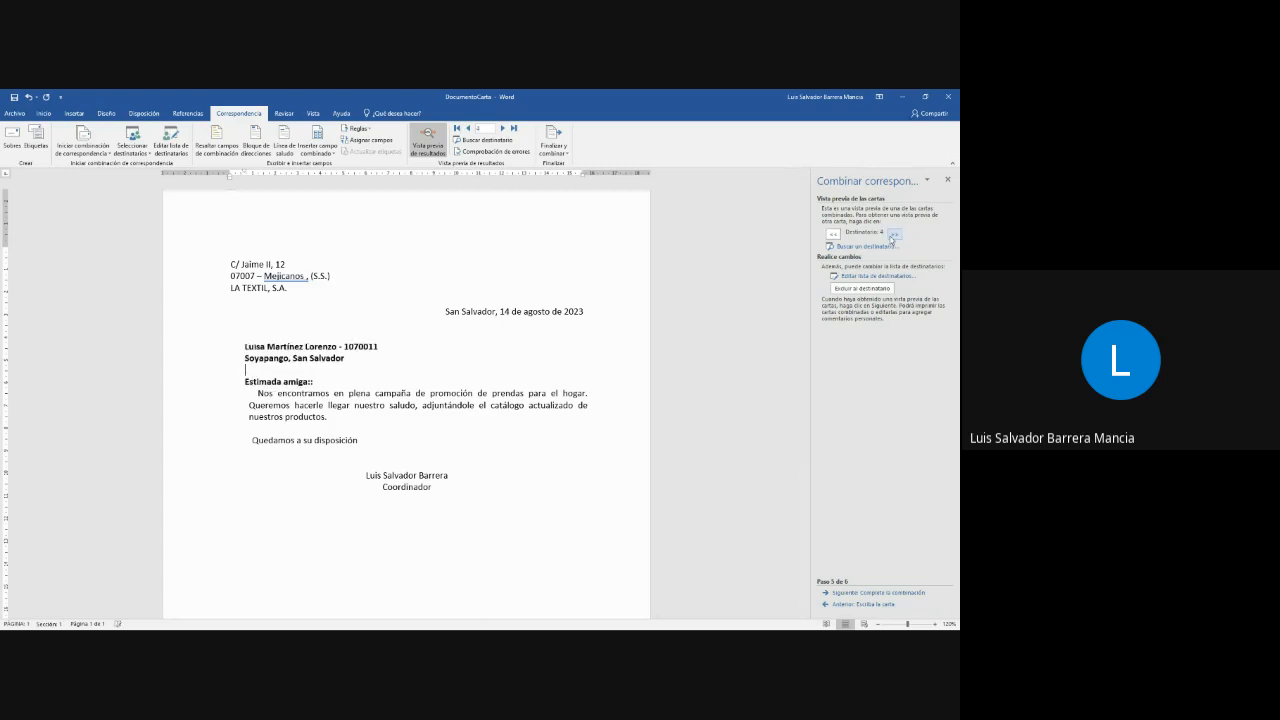
{"action": "left_click", "coordinate": [833, 234]}
{"action": "left_click", "coordinate": [833, 234]}
{"action": "left_click", "coordinate": [833, 234]}
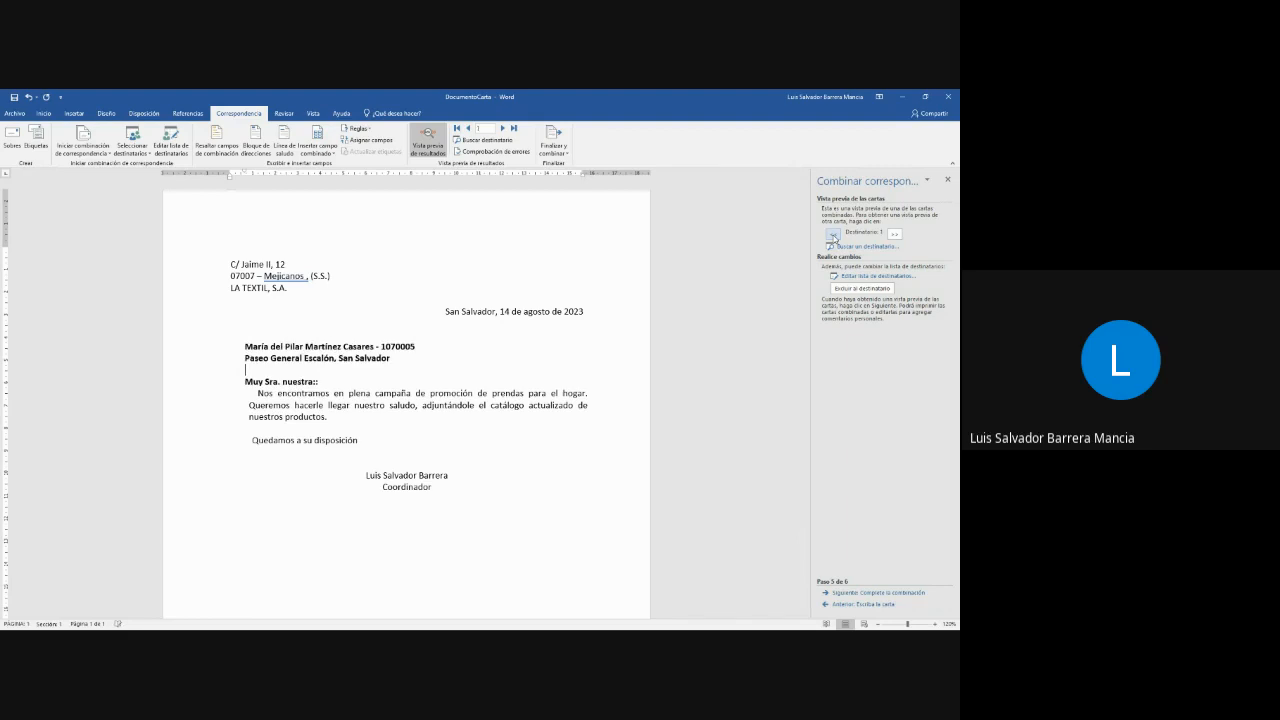
{"action": "left_click", "coordinate": [893, 234]}
{"action": "left_click", "coordinate": [895, 234]}
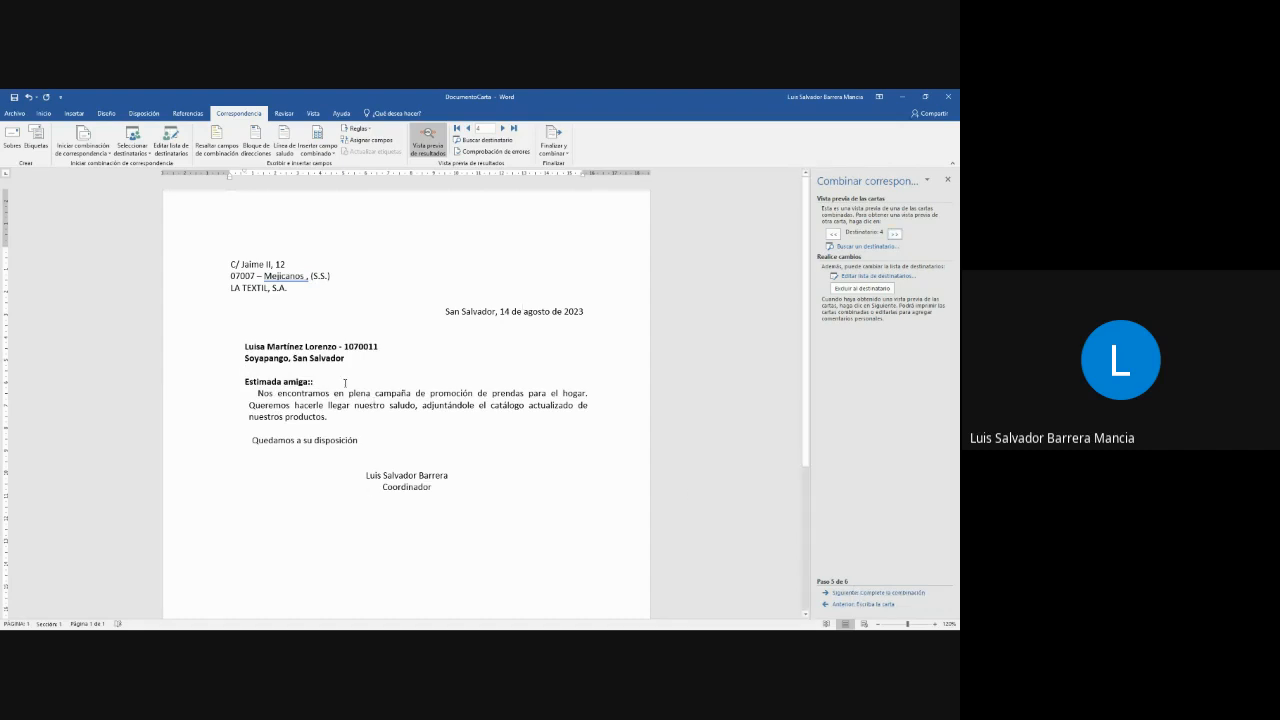
- Remove the duplicate colon after the greeting and check it in the other recipients' letters, returning to the first one
{"action": "left_click", "coordinate": [834, 234]}
{"action": "left_click", "coordinate": [834, 234]}
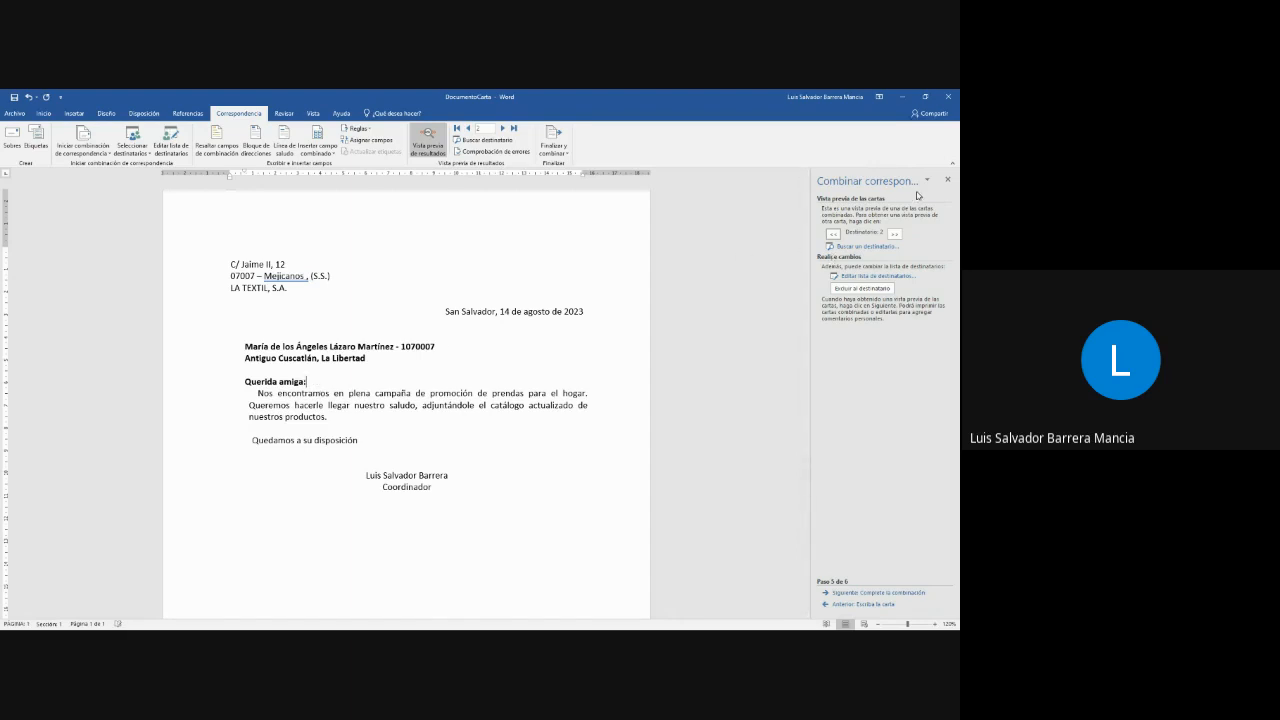
{"action": "left_click", "coordinate": [895, 236]}
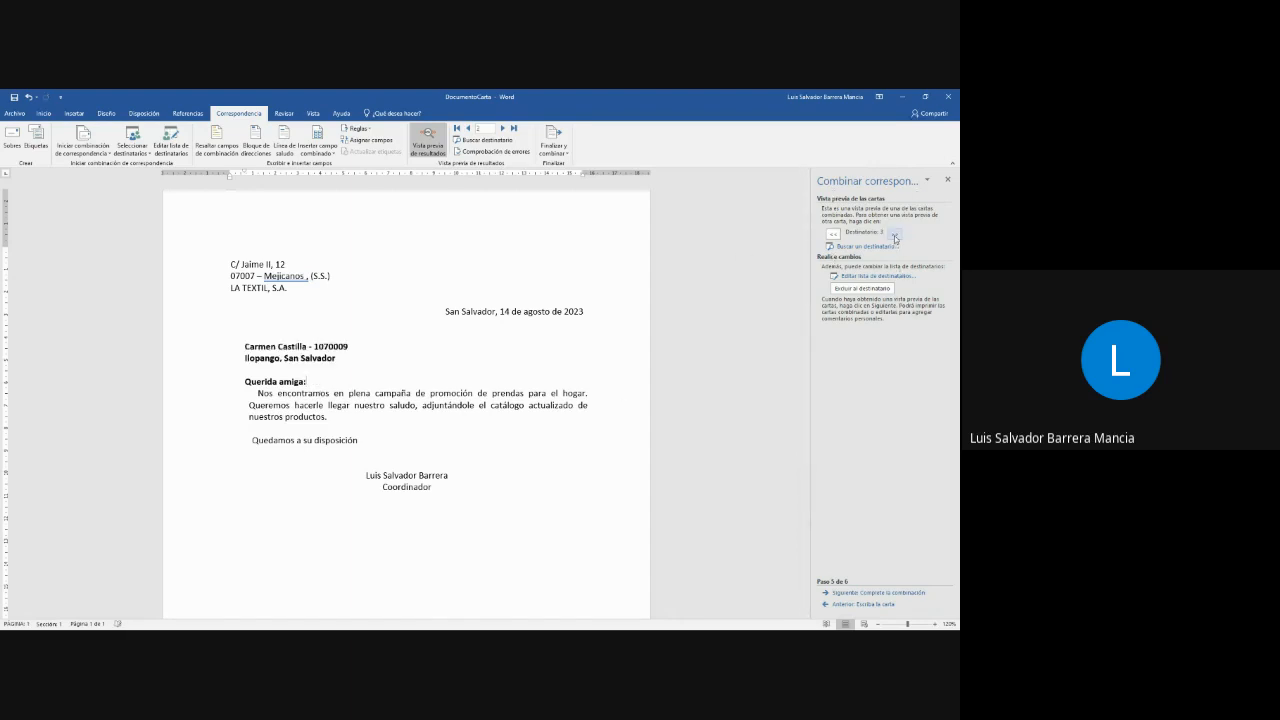
{"action": "left_click", "coordinate": [834, 234]}
{"action": "left_click", "coordinate": [834, 234]}
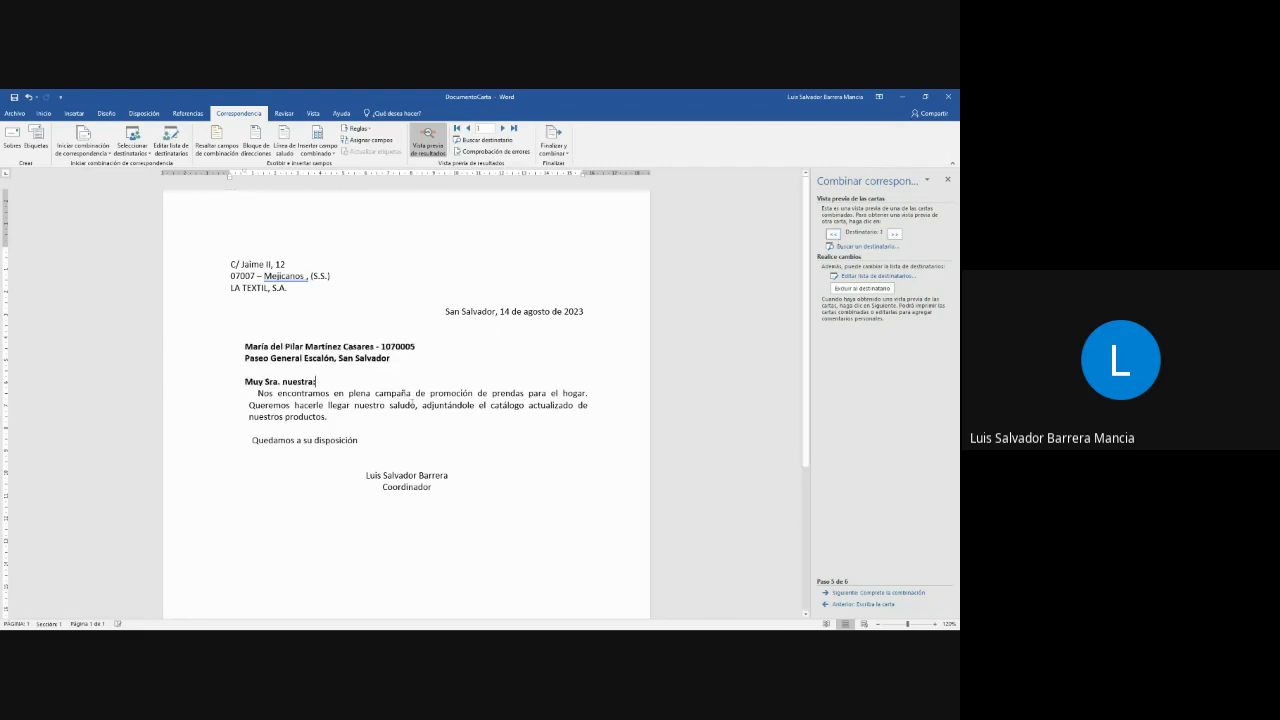
- Color the recipient code beside the name in red
{"action": "double_click", "coordinate": [414, 345]}
{"action": "left_click_drag", "start_coordinate": [421, 343], "coordinate": [375, 342]}
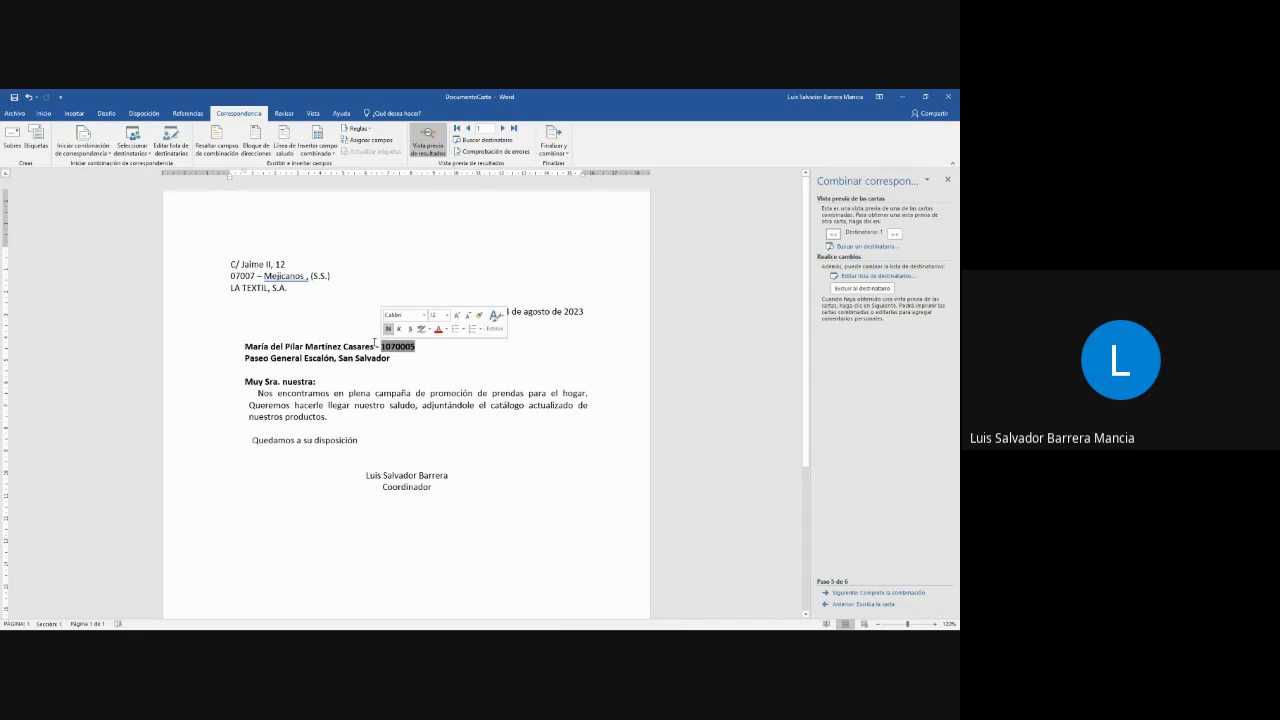
{"action": "left_click", "coordinate": [43, 113]}
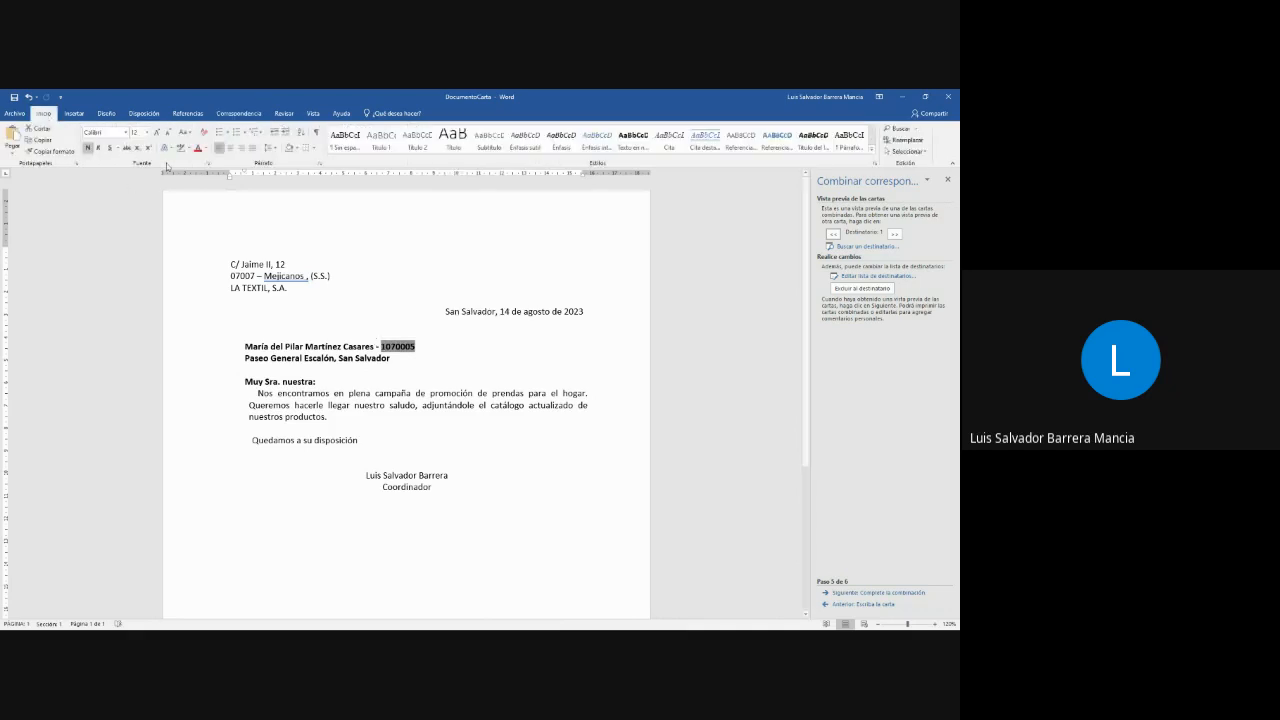
{"action": "left_click", "coordinate": [197, 147]}
{"action": "left_click", "coordinate": [498, 440]}
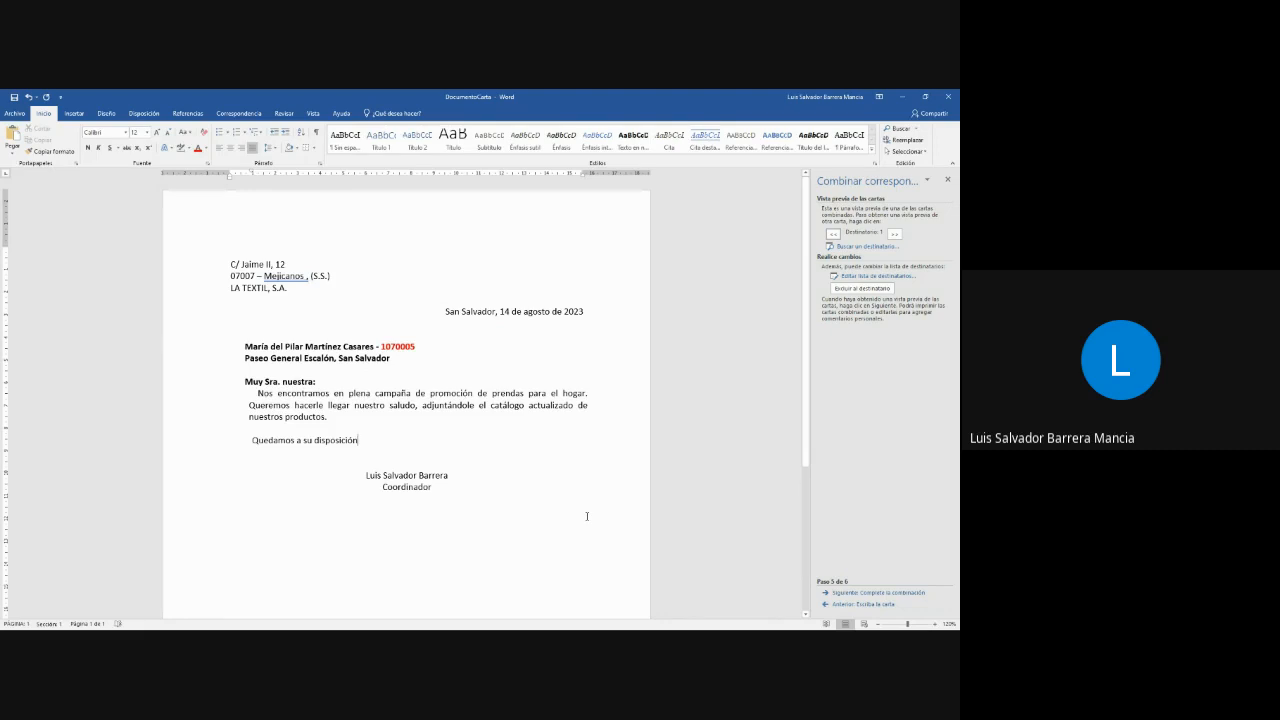
- Preview the following recipients' letters with the recolored code and advance the merge wizard to its final stage
{"action": "double_click", "coordinate": [895, 234]}
{"action": "left_click", "coordinate": [899, 234]}
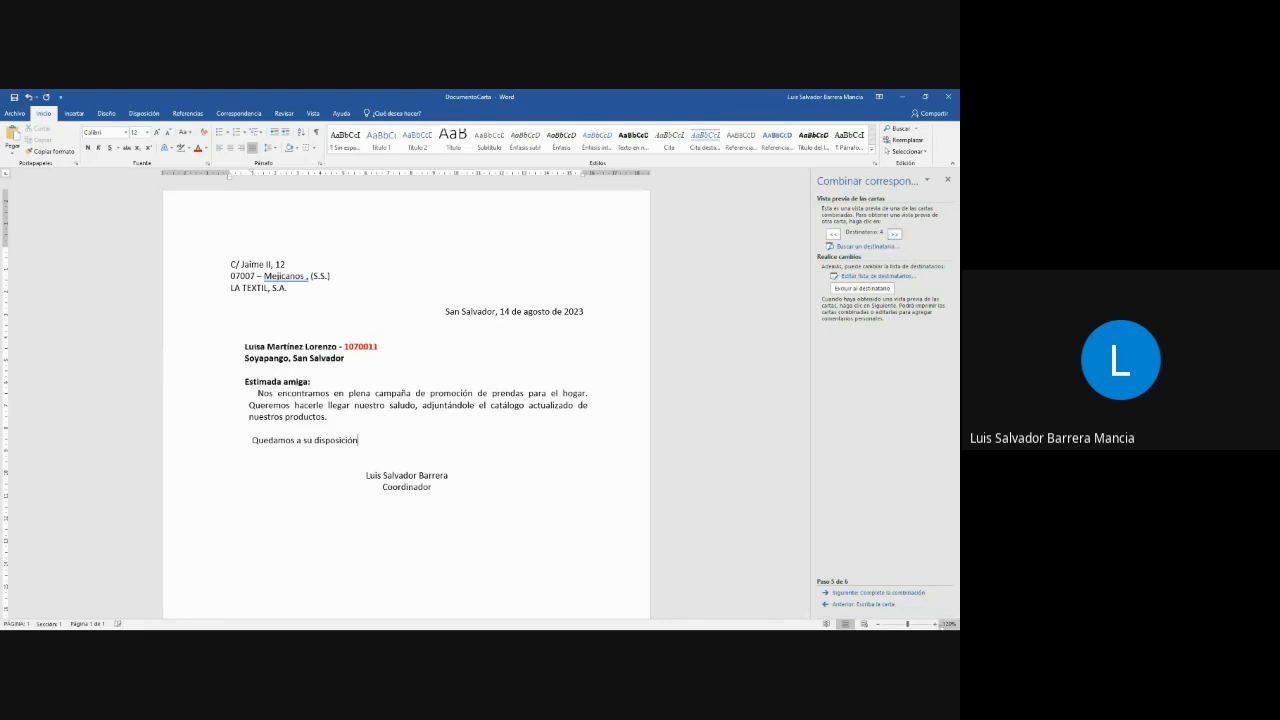
{"action": "left_click", "coordinate": [878, 592]}
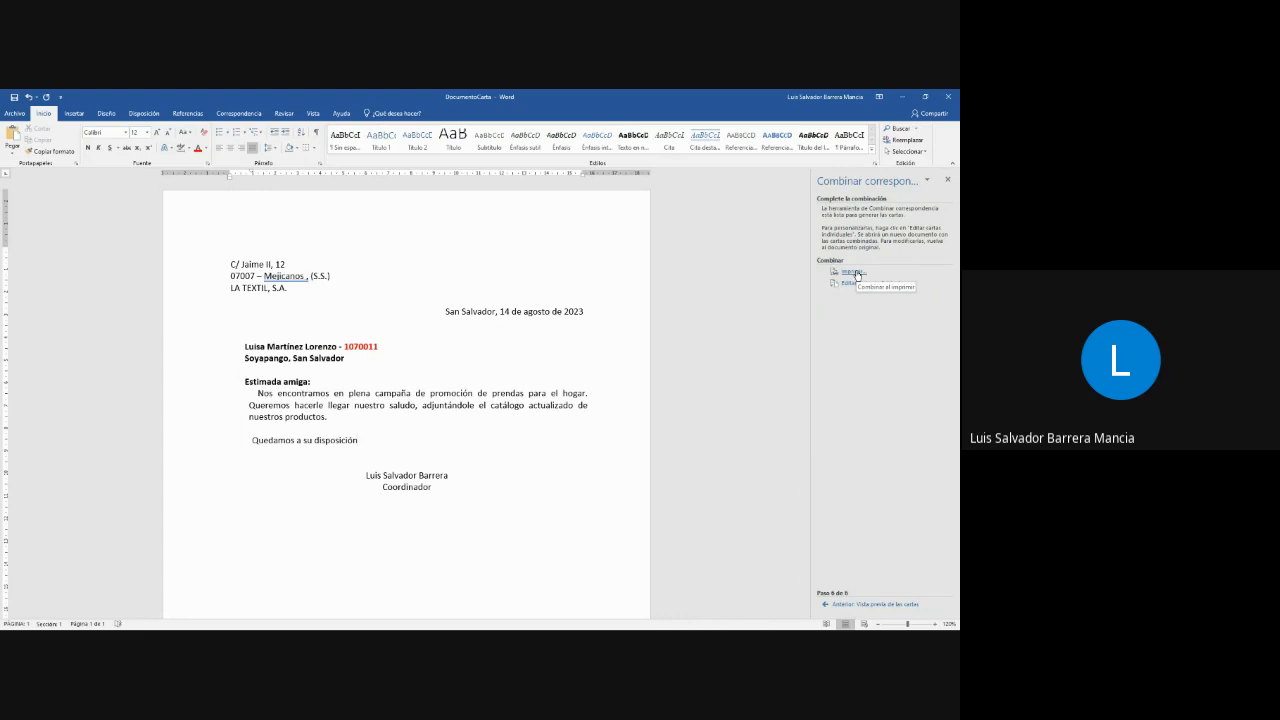
{"action": "left_click", "coordinate": [855, 274]}
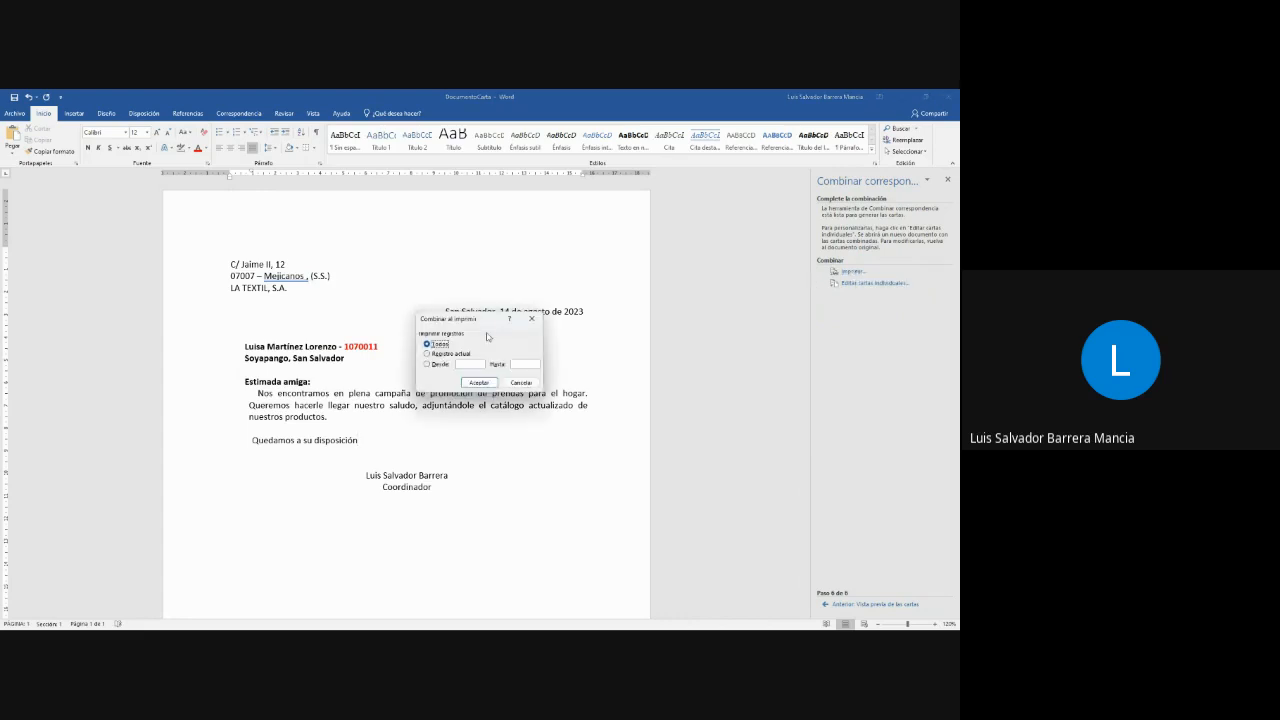
{"action": "left_click", "coordinate": [540, 322]}
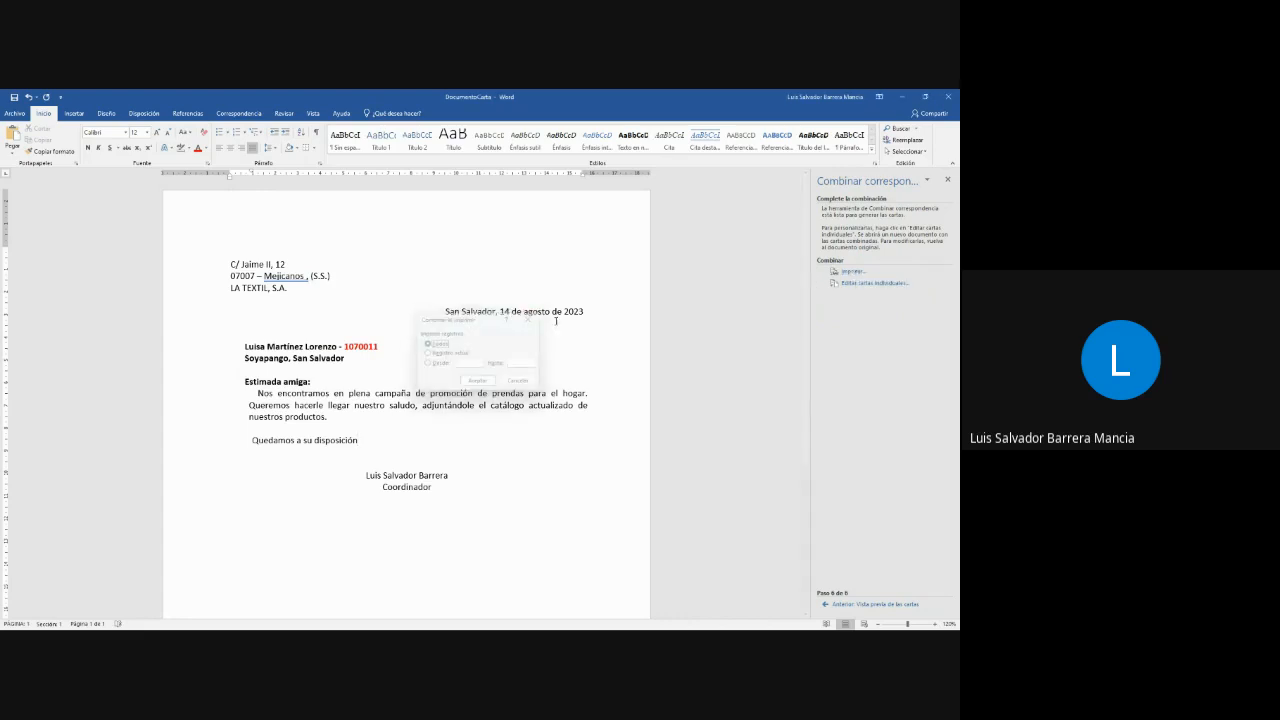
{"action": "left_click", "coordinate": [860, 283]}
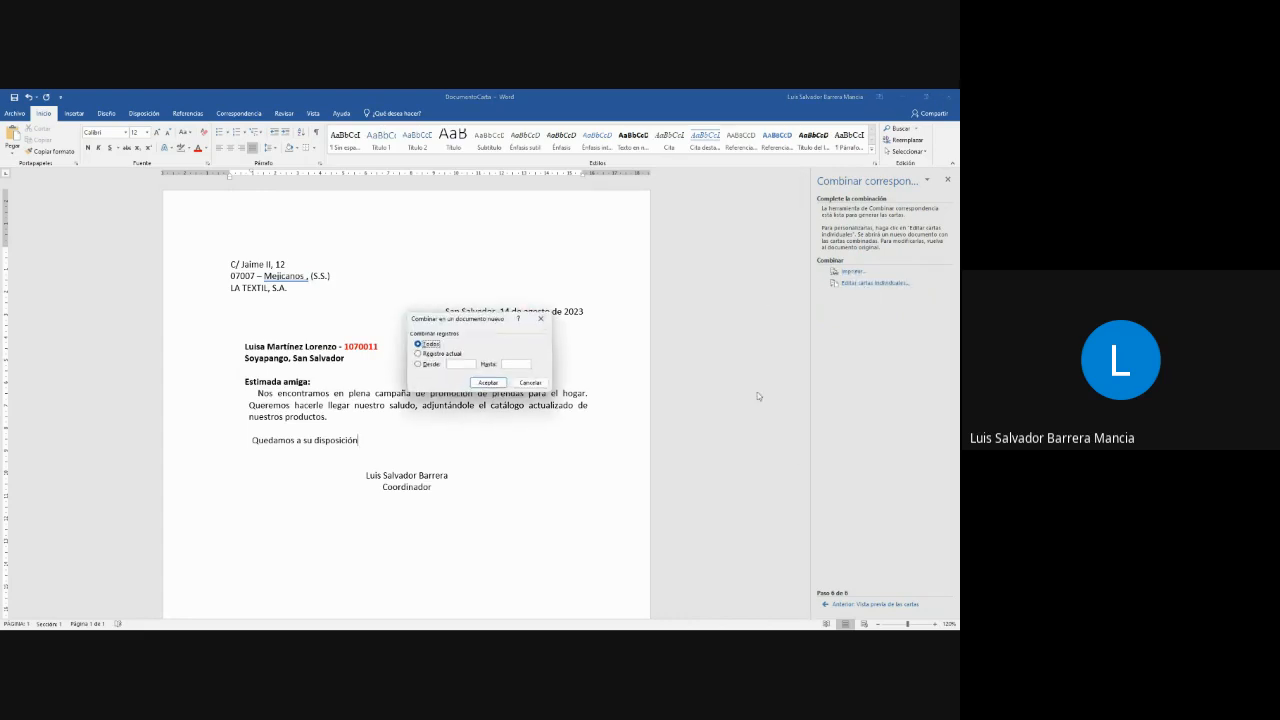
{"action": "left_click", "coordinate": [541, 318]}
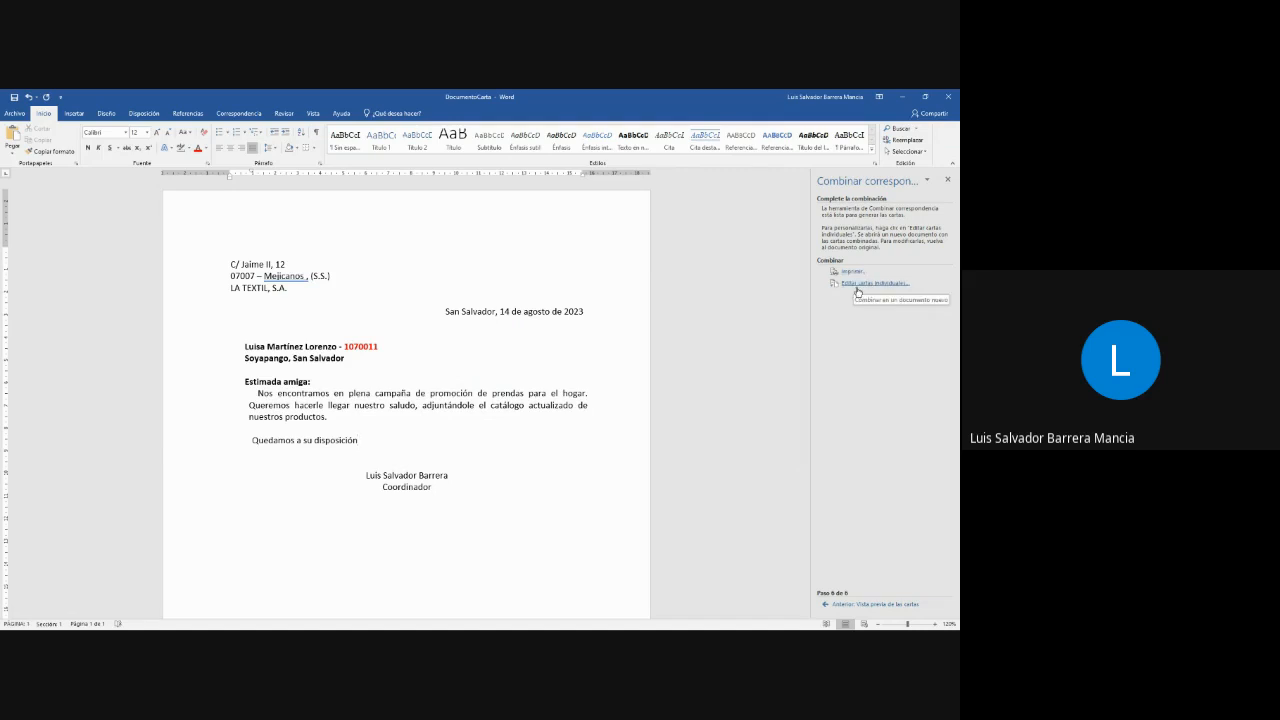
- Merge all records into a new document of individual letters and view its pages side by side
{"action": "left_click", "coordinate": [856, 286]}
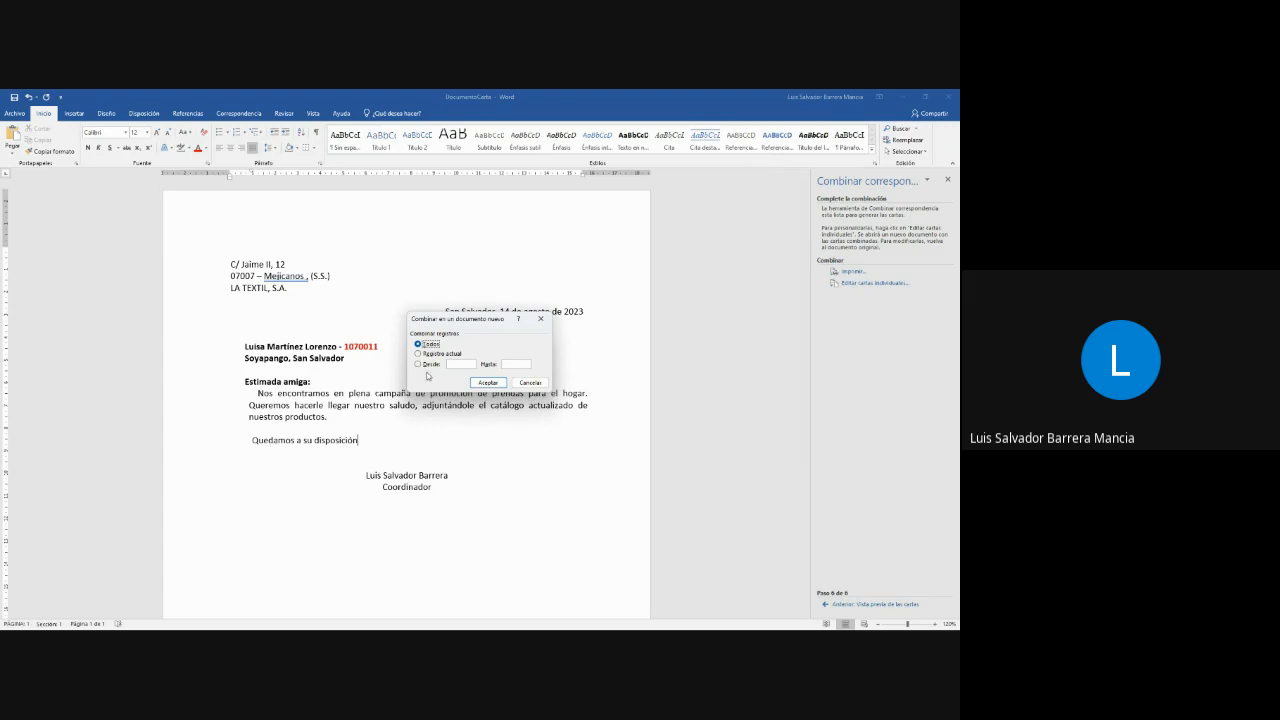
{"action": "left_click", "coordinate": [450, 365]}
{"action": "left_click", "coordinate": [430, 344]}
{"action": "left_click", "coordinate": [488, 383]}
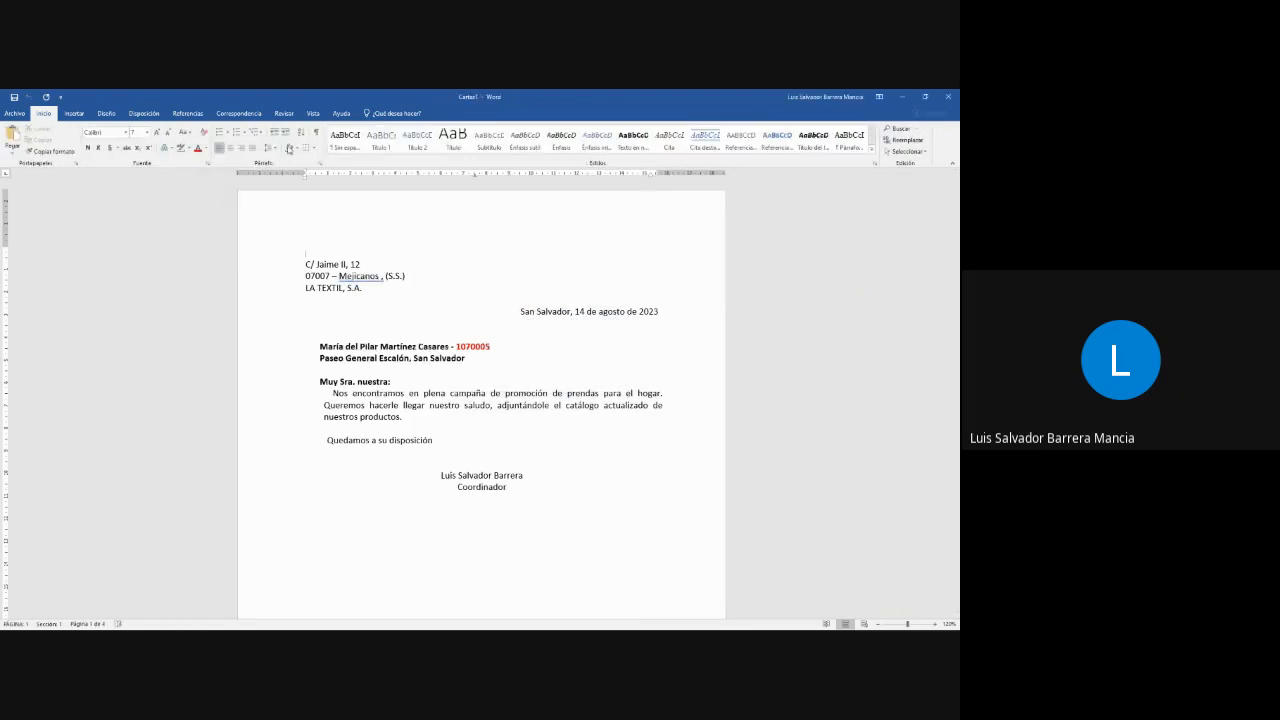
{"action": "scroll", "coordinate": [510, 407], "scroll_direction": "down", "scroll_amount": 7}
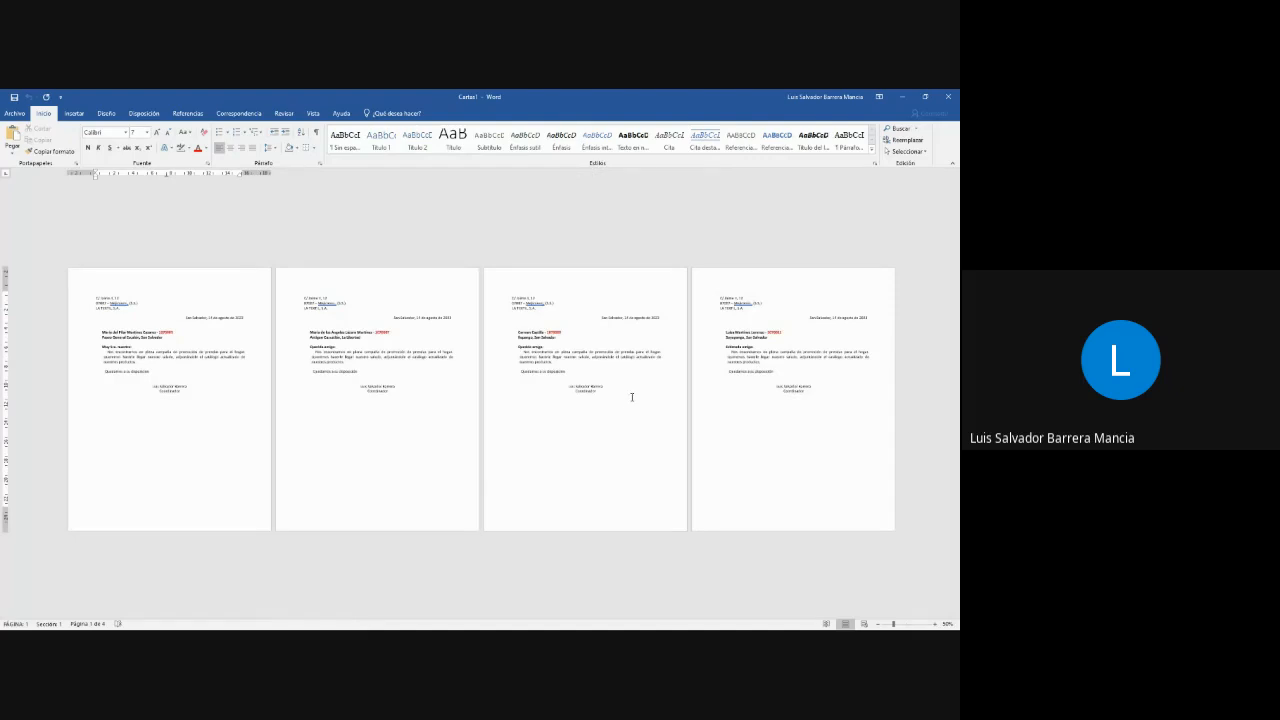
{"action": "scroll", "coordinate": [628, 403], "scroll_direction": "down", "scroll_amount": 4}
{"action": "scroll", "coordinate": [628, 403], "scroll_direction": "up", "scroll_amount": 2}
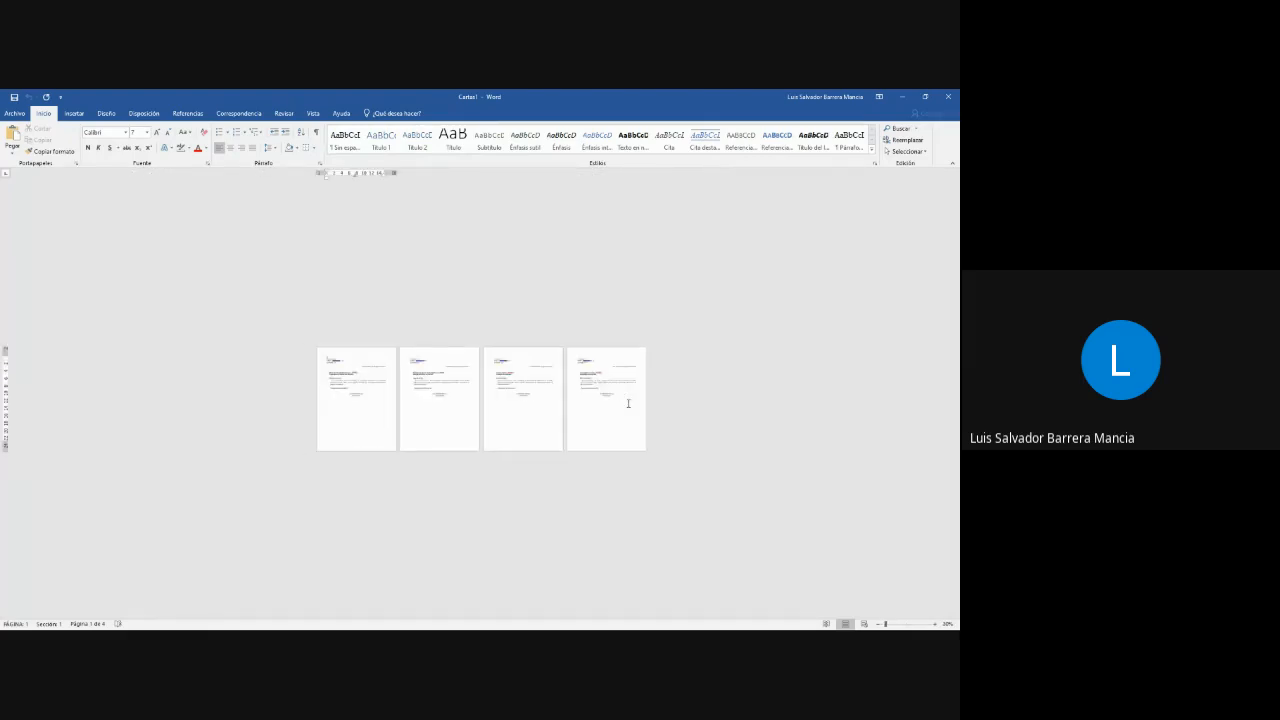
- Arrange the windows with DocumentoCarta and BdD side by side above and the merged letters document below them
{"action": "left_click_drag", "start_coordinate": [492, 99], "coordinate": [629, 281]}
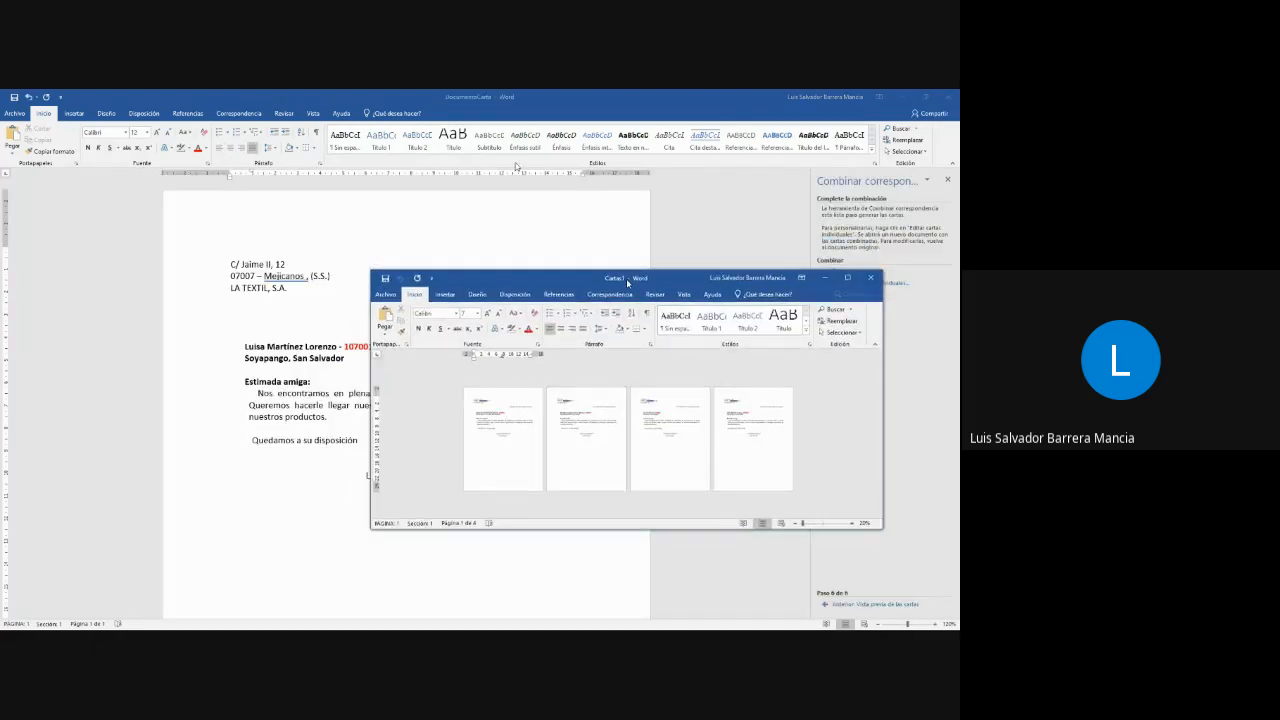
{"action": "left_click", "coordinate": [474, 113]}
{"action": "left_click_drag", "start_coordinate": [476, 97], "coordinate": [278, 252]}
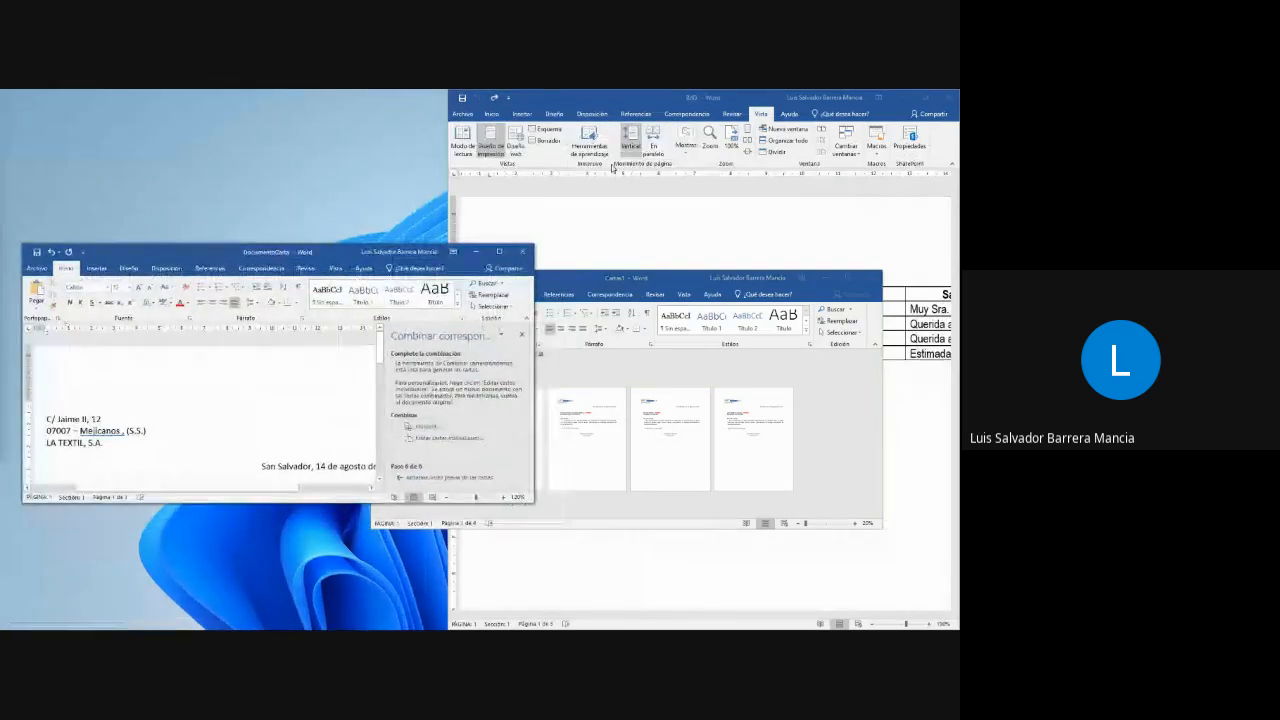
{"action": "left_click_drag", "start_coordinate": [589, 94], "coordinate": [590, 128]}
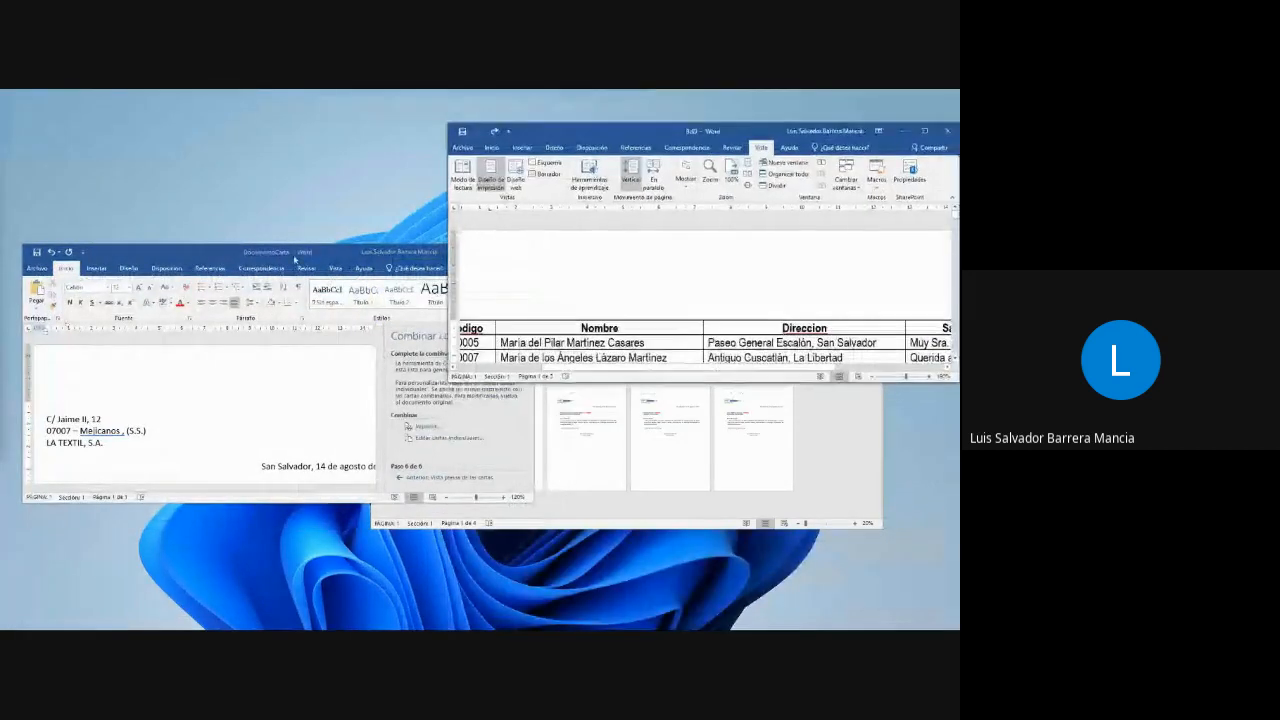
{"action": "left_click_drag", "start_coordinate": [231, 243], "coordinate": [190, 92]}
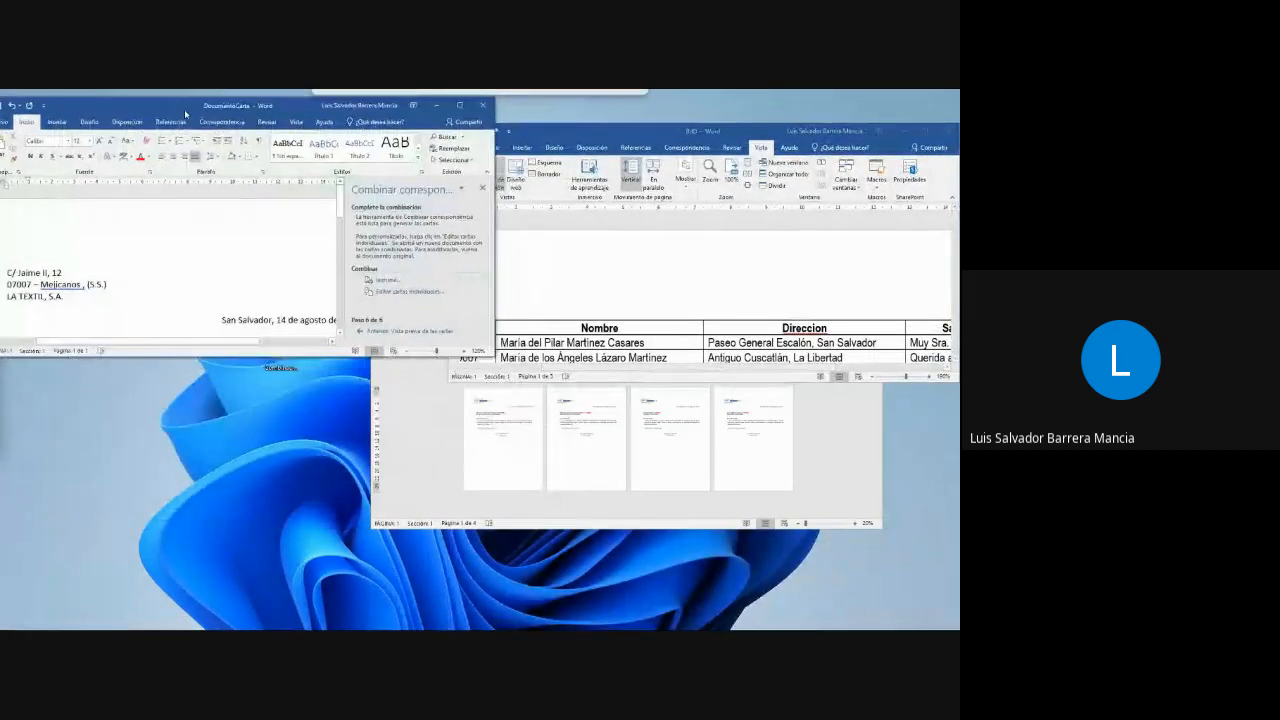
{"action": "left_click", "coordinate": [688, 141]}
{"action": "left_click_drag", "start_coordinate": [688, 141], "coordinate": [682, 113]}
{"action": "left_click", "coordinate": [791, 397]}
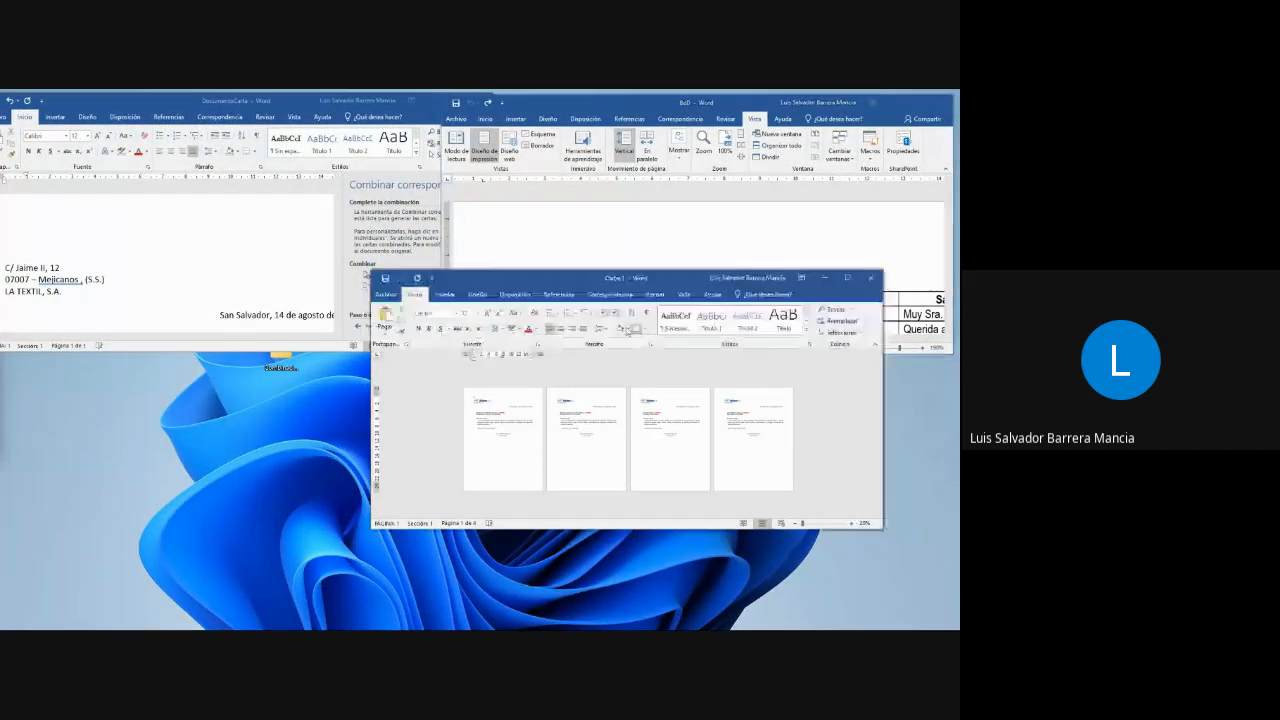
{"action": "left_click_drag", "start_coordinate": [617, 284], "coordinate": [441, 368]}
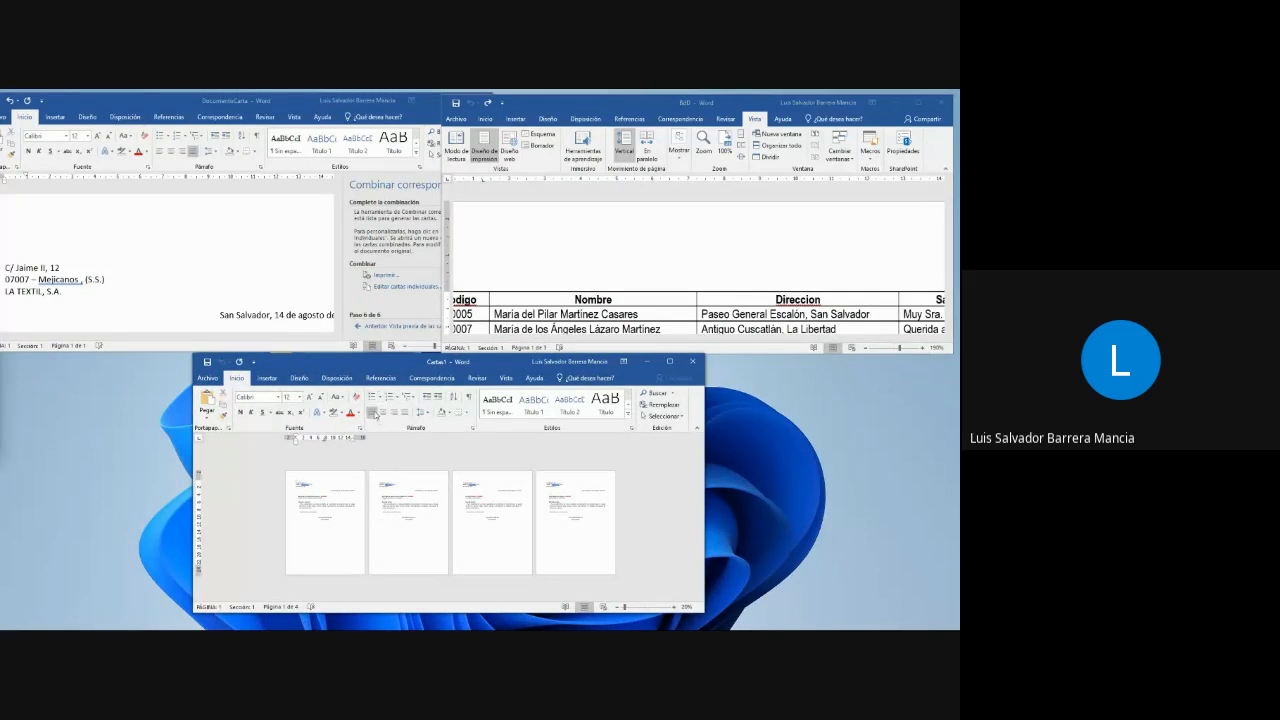
- Bring the letter, database and merged document windows forward in turn, shifting the DocumentoCarta window fully into view
{"action": "left_click", "coordinate": [162, 238]}
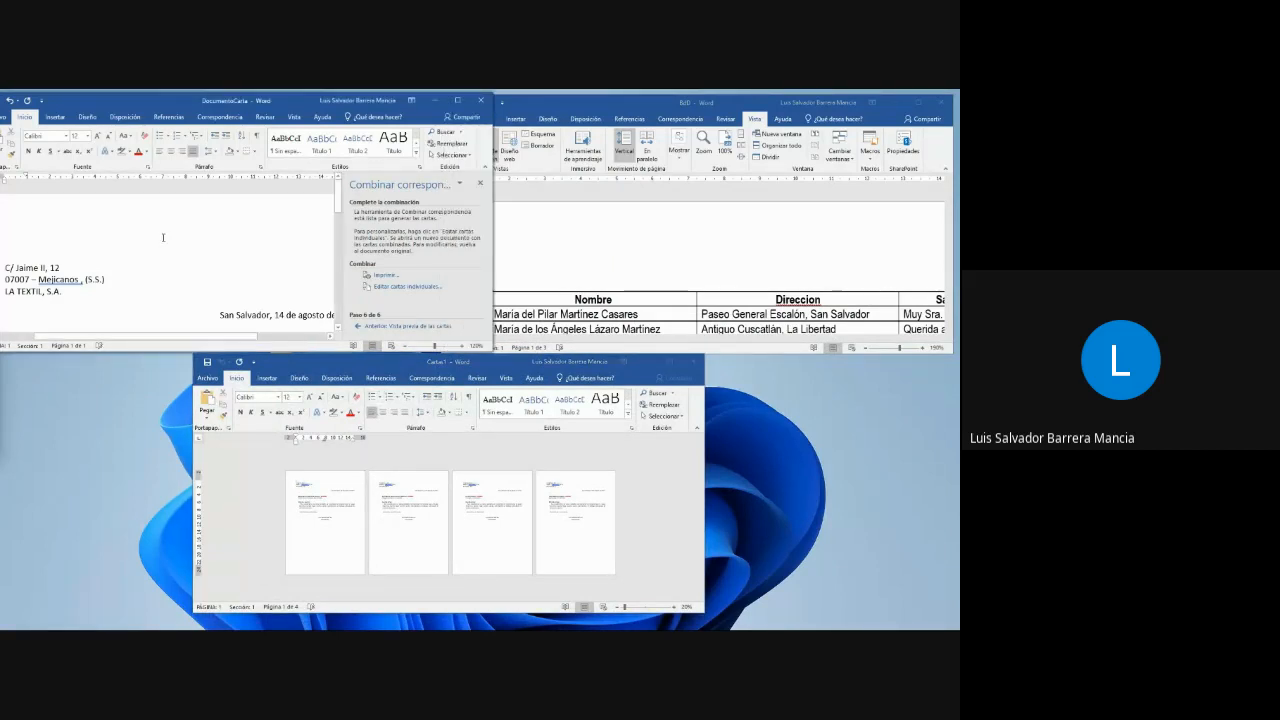
{"action": "left_click", "coordinate": [683, 270]}
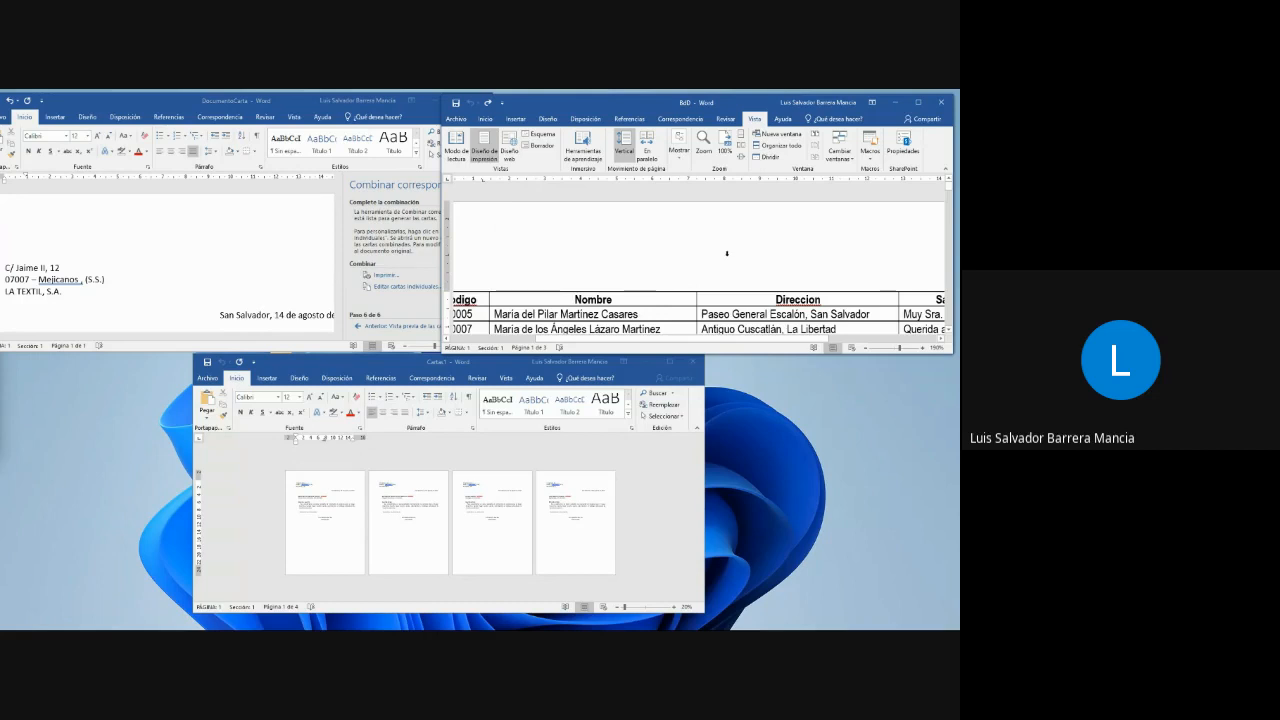
{"action": "left_click", "coordinate": [482, 507]}
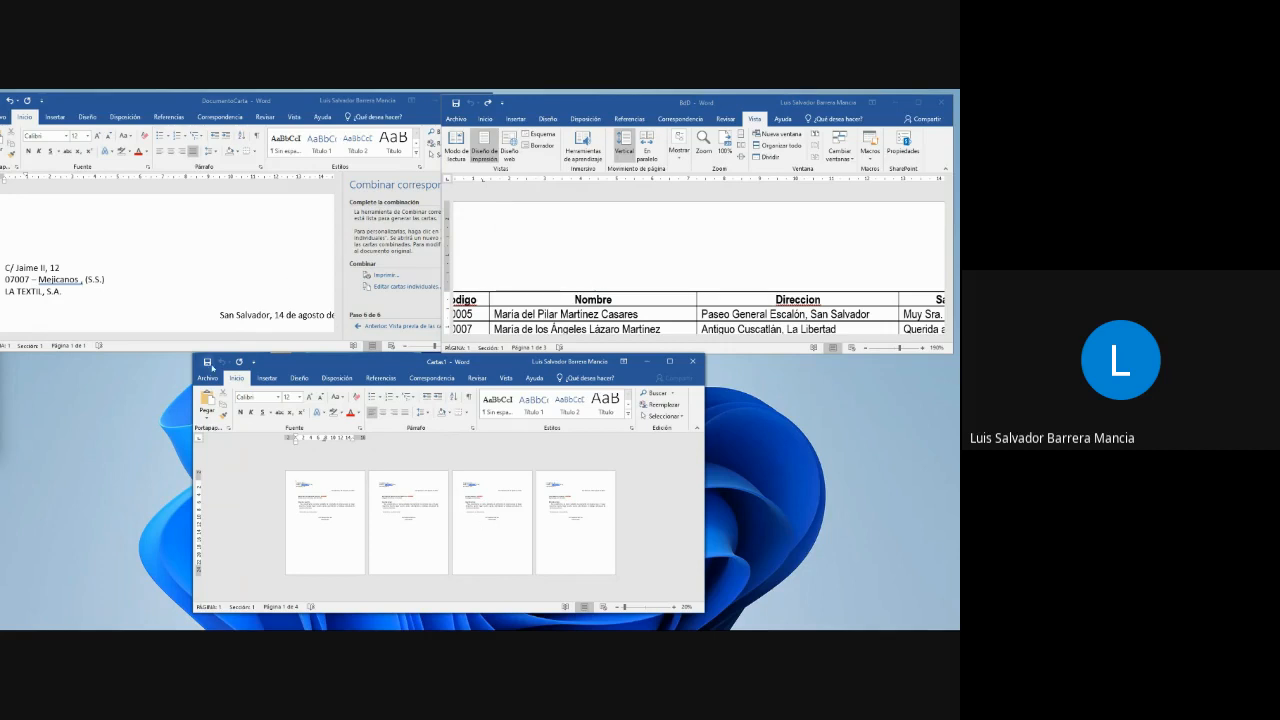
{"action": "left_click", "coordinate": [209, 284]}
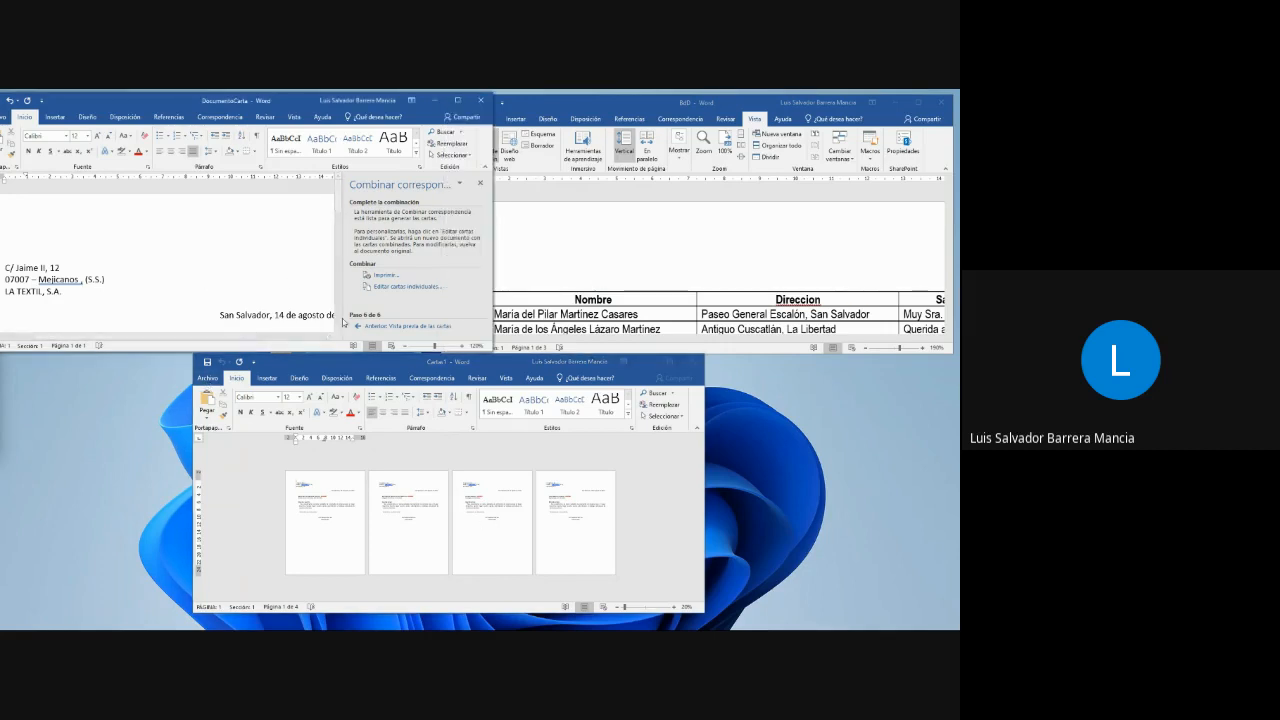
{"action": "left_click_drag", "start_coordinate": [238, 104], "coordinate": [270, 110]}
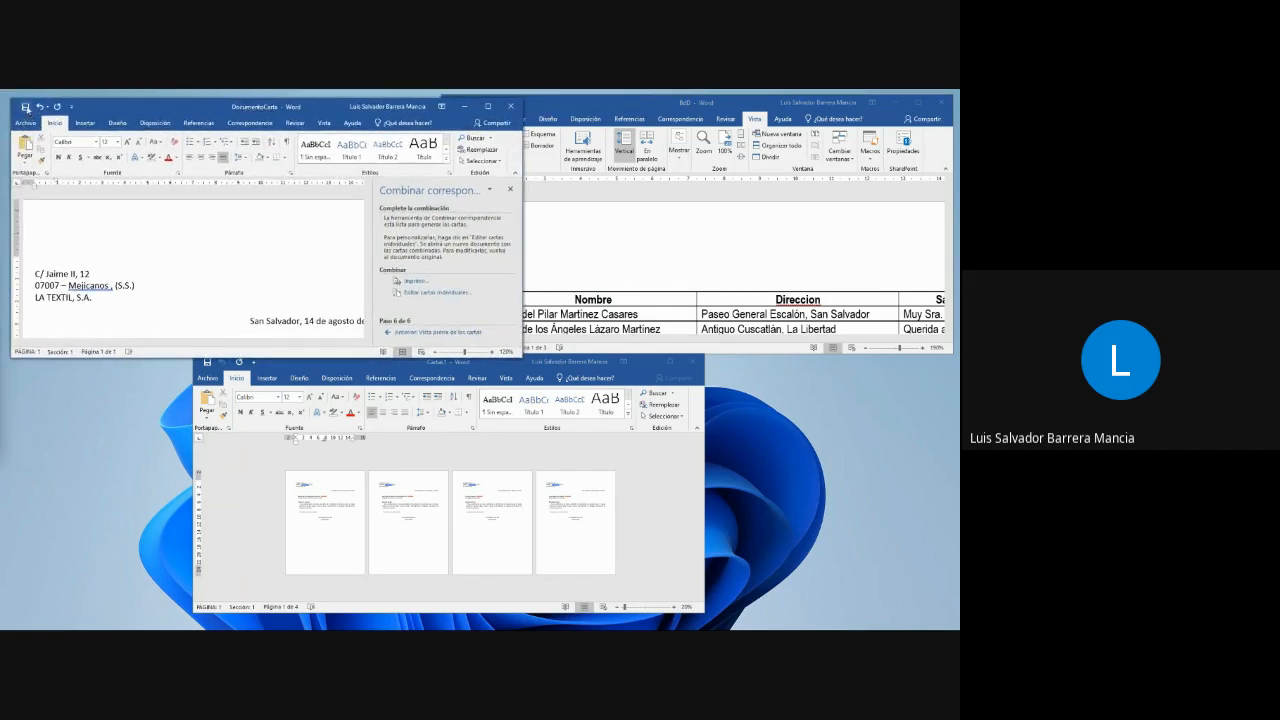
{"action": "left_click", "coordinate": [552, 260]}
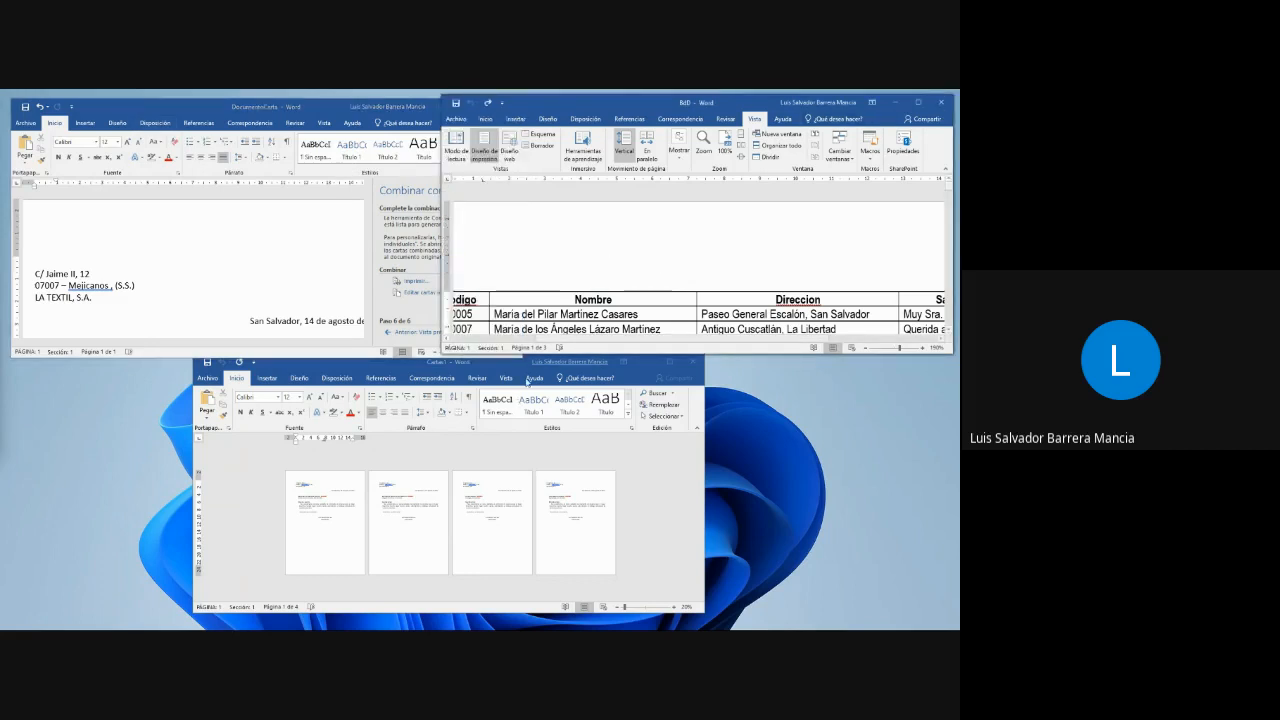
- Save the merged letters document as "Documento C - Generado" in the CombinacionCorresponcia folder
{"action": "left_click", "coordinate": [234, 381]}
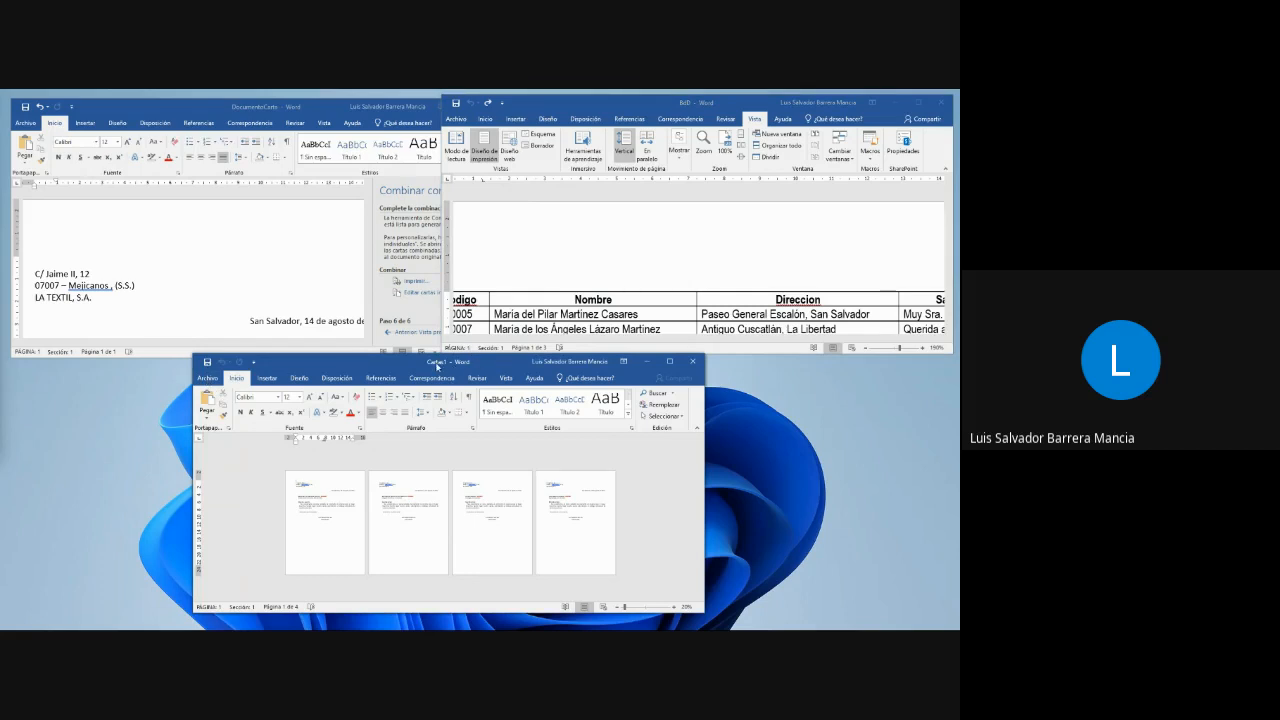
{"action": "left_click", "coordinate": [207, 378]}
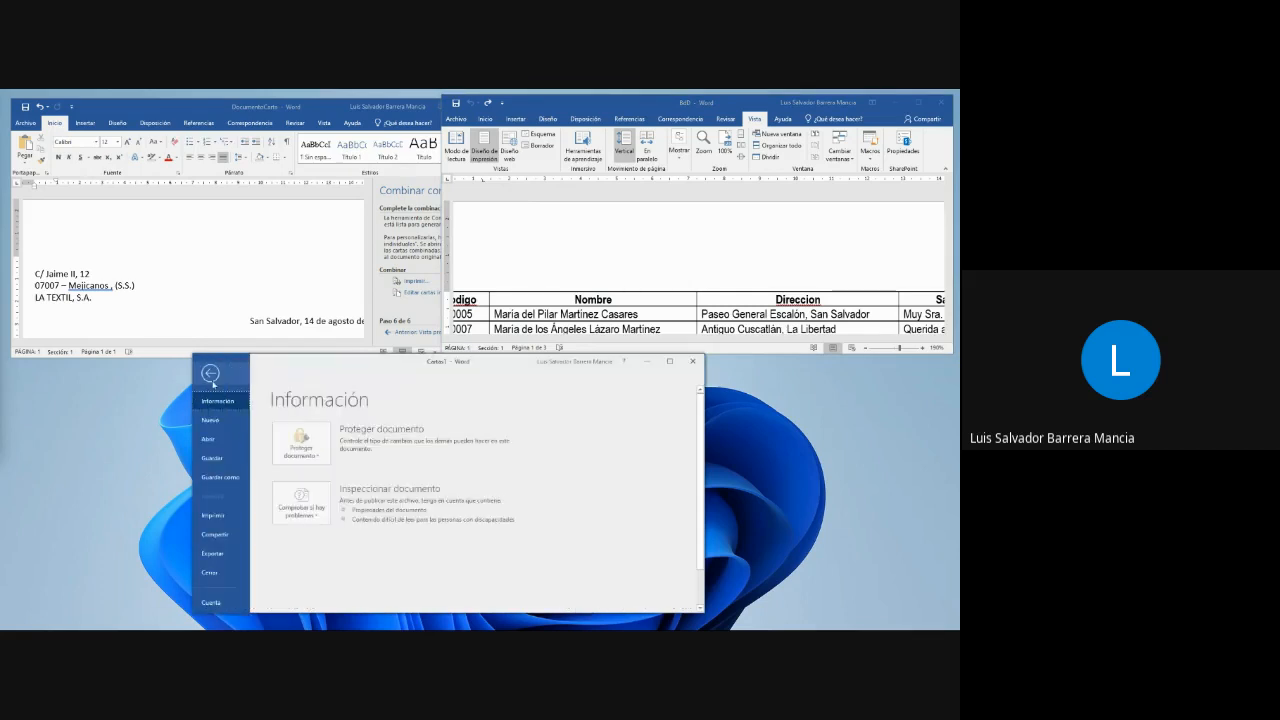
{"action": "left_click", "coordinate": [224, 479]}
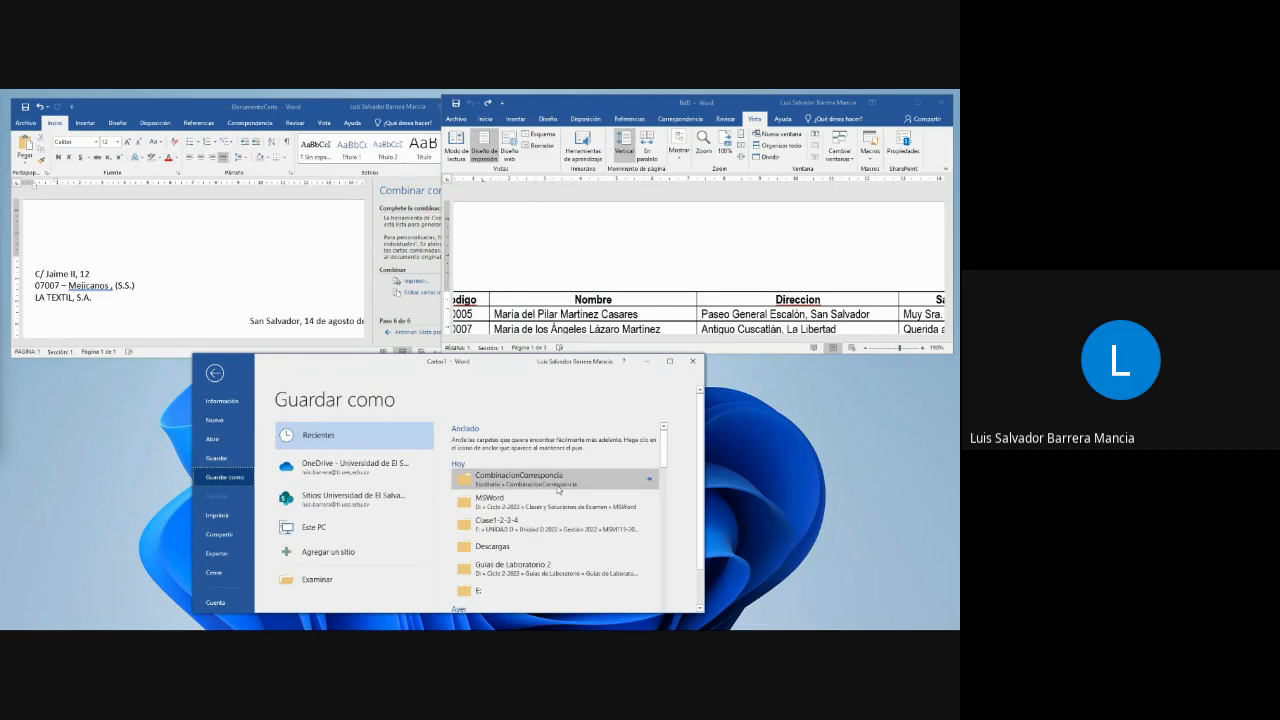
{"action": "left_click", "coordinate": [540, 478]}
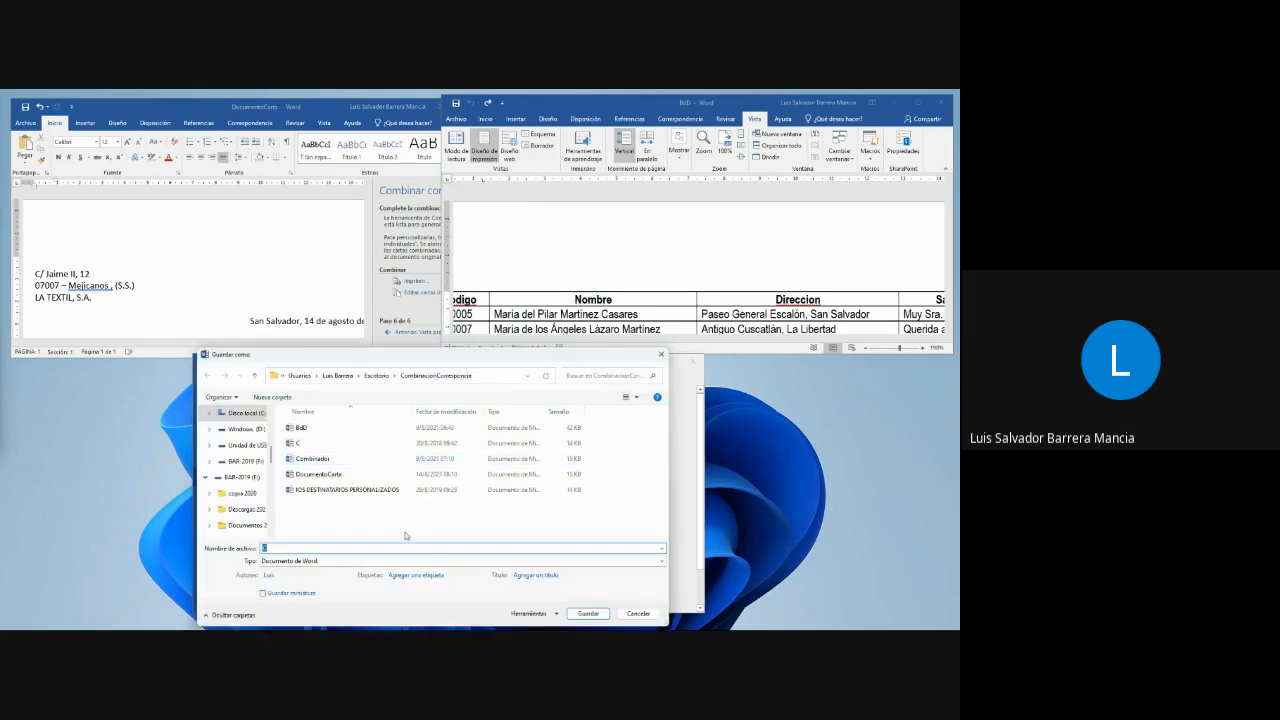
{"action": "type", "text": "DCocumento "}
{"action": "type", "text": " - Generado"}
{"action": "left_click", "coordinate": [589, 613]}
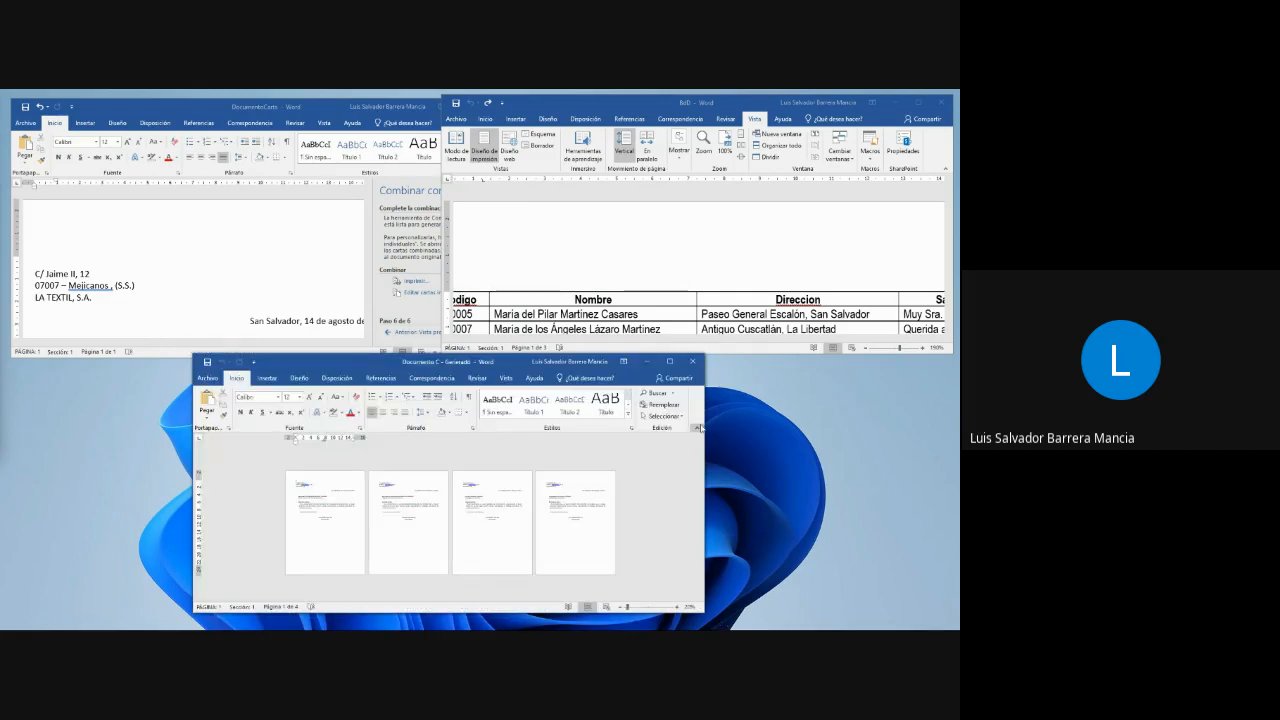
- Close the merged letters, BdD and DocumentoCarta documents, saving the changes to DocumentoCarta
{"action": "left_click", "coordinate": [692, 364]}
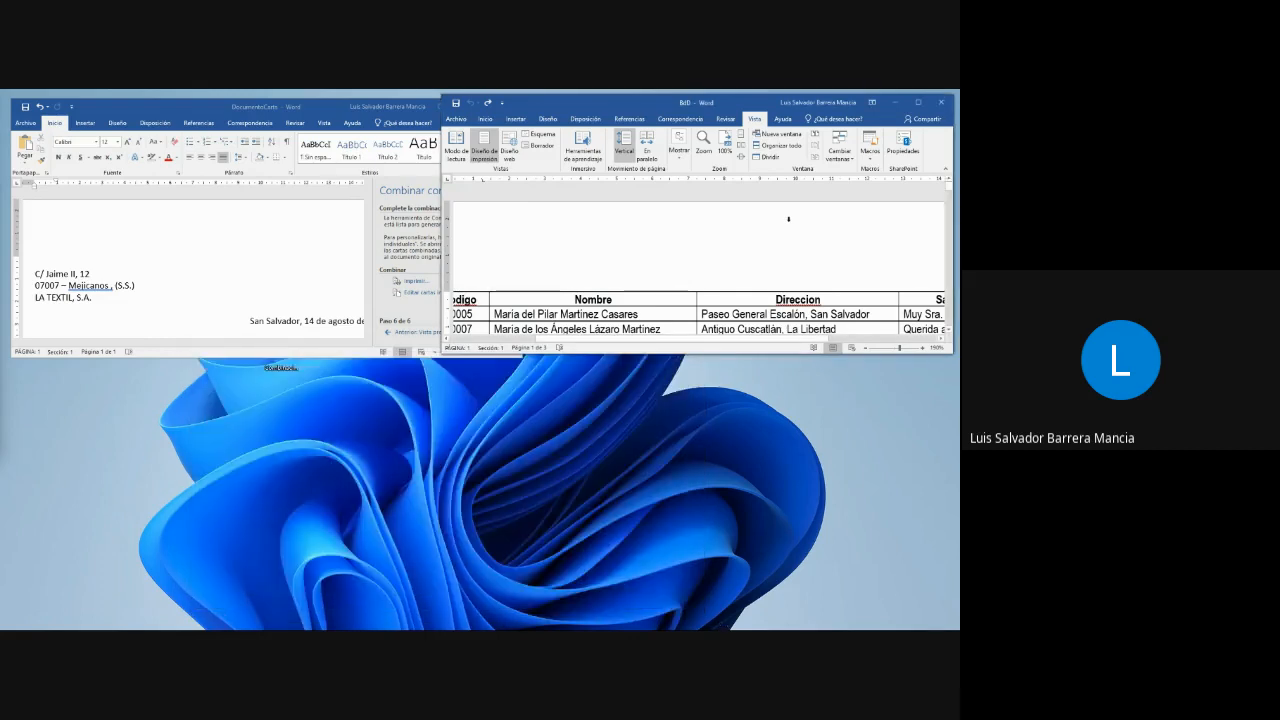
{"action": "left_click", "coordinate": [941, 102]}
{"action": "left_click", "coordinate": [510, 106]}
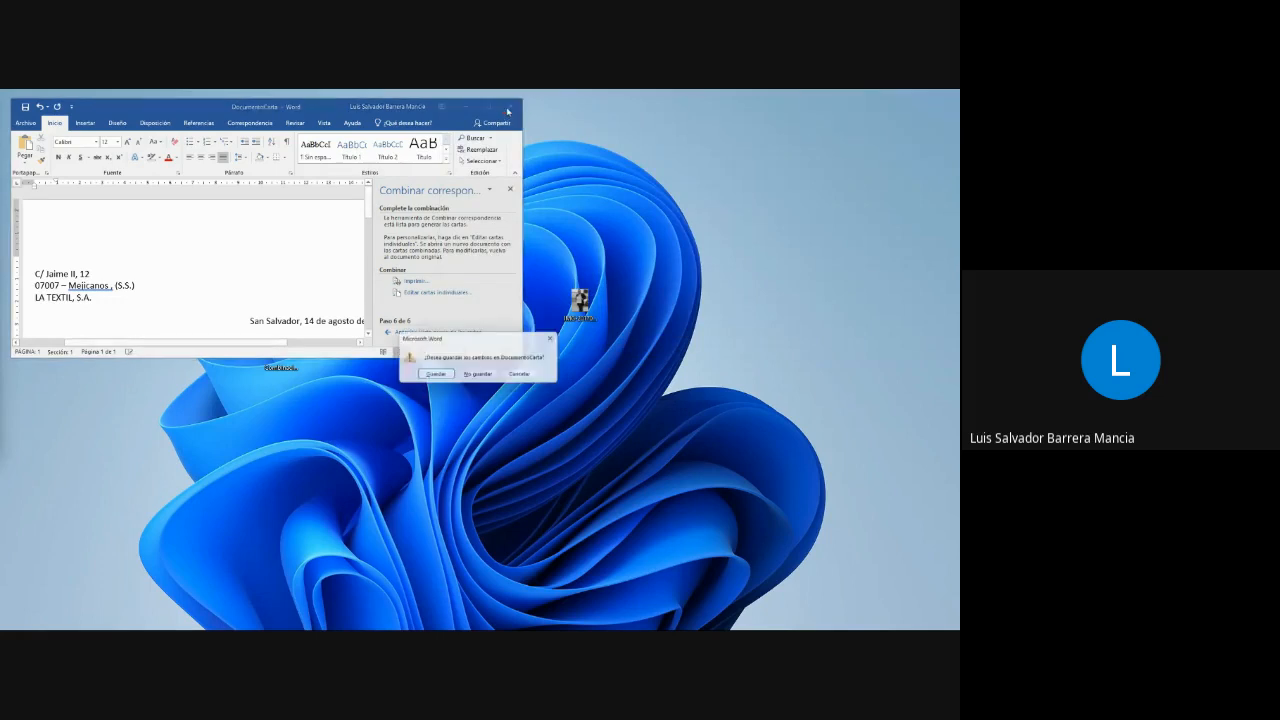
{"action": "left_click", "coordinate": [426, 377]}
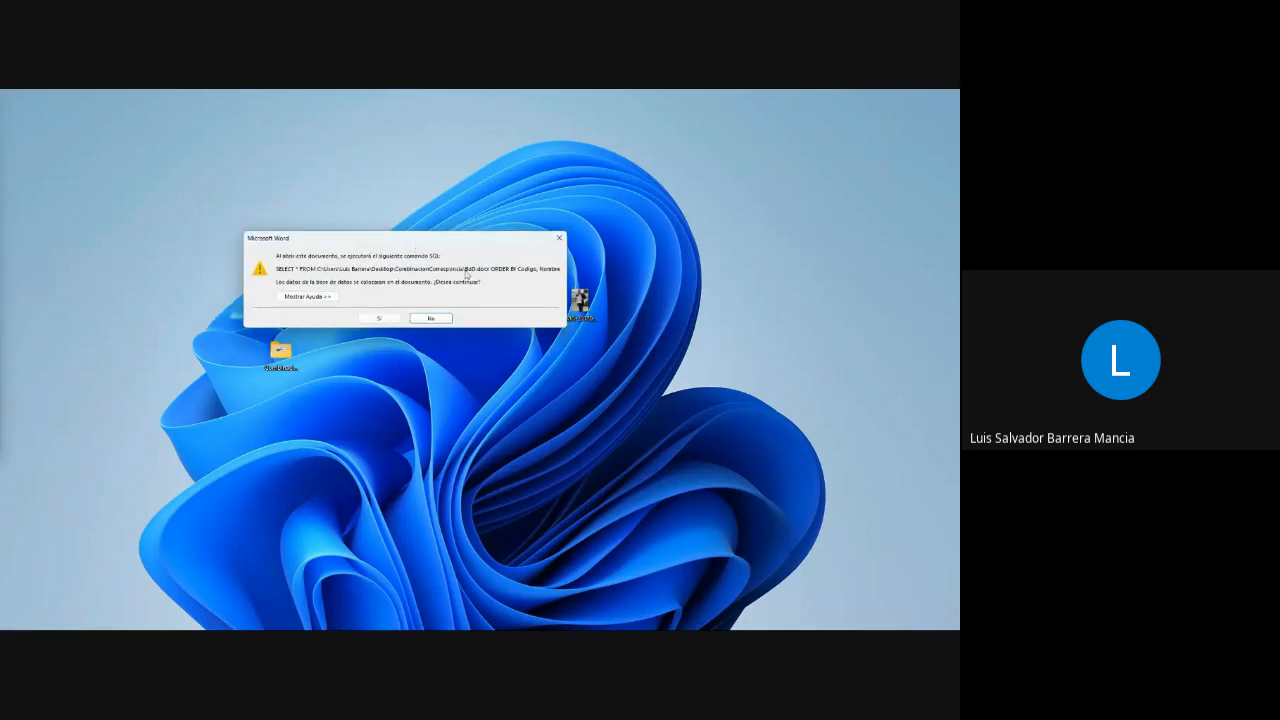
- Reopen DocumentoCarta without loading its linked BdD data and enlarge its window to show the whole letter
{"action": "left_click", "coordinate": [431, 318]}
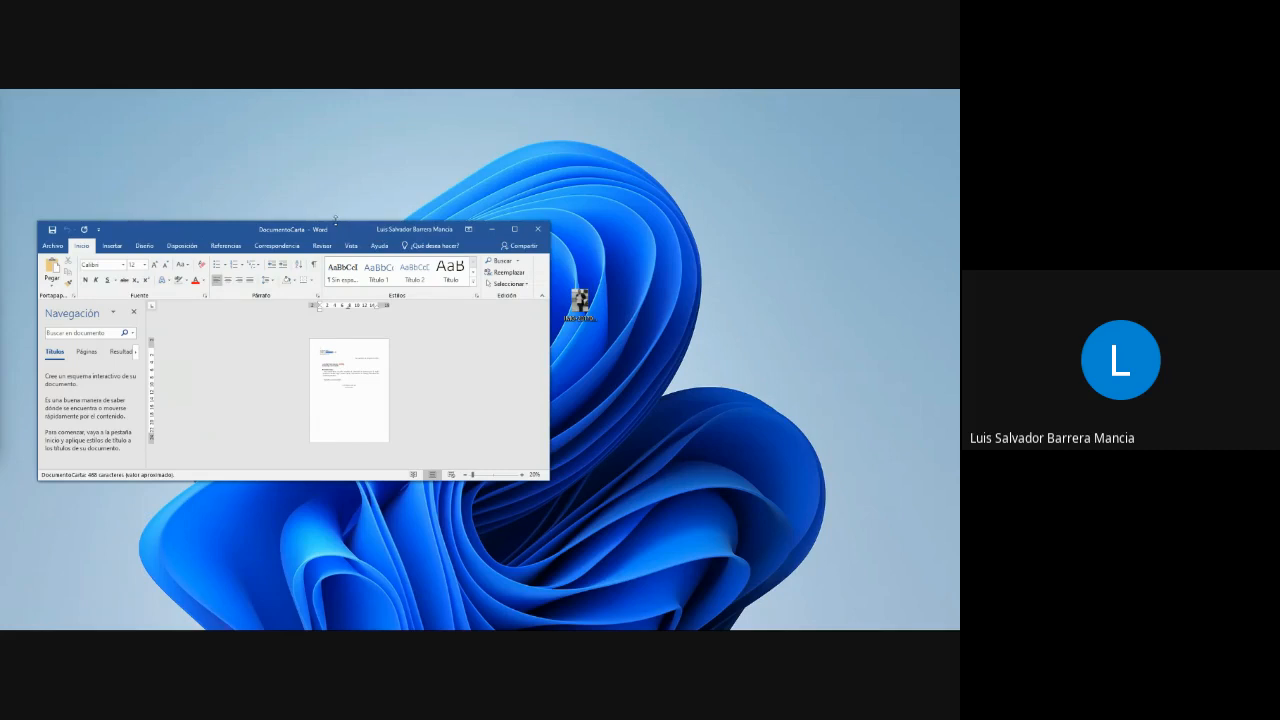
{"action": "left_click_drag", "start_coordinate": [331, 221], "coordinate": [297, 95]}
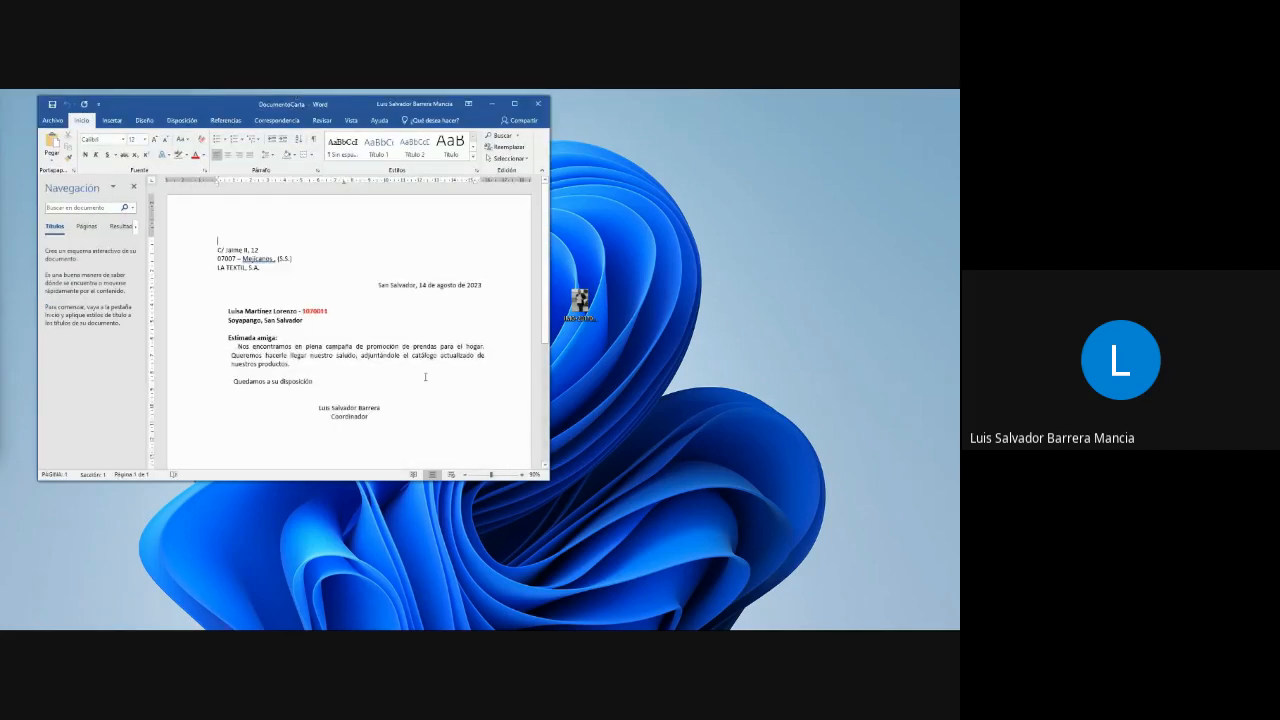
{"action": "left_click_drag", "start_coordinate": [343, 481], "coordinate": [345, 614]}
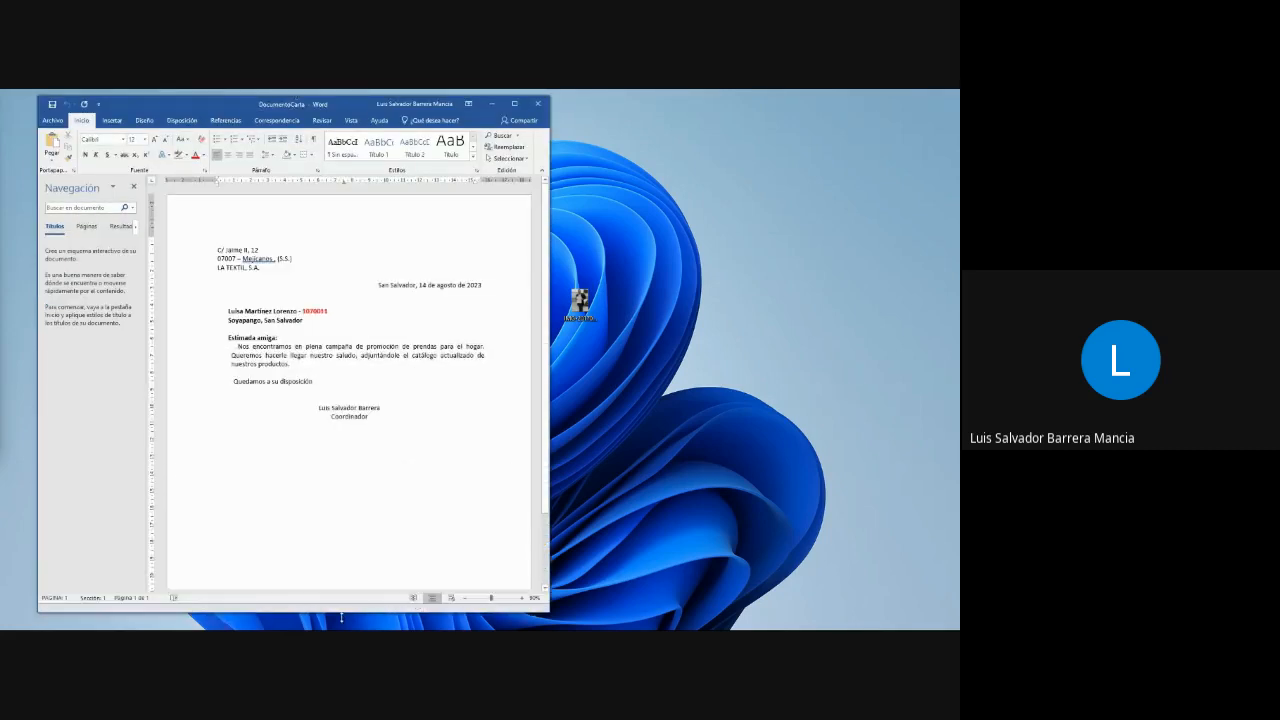
{"action": "left_click", "coordinate": [411, 396]}
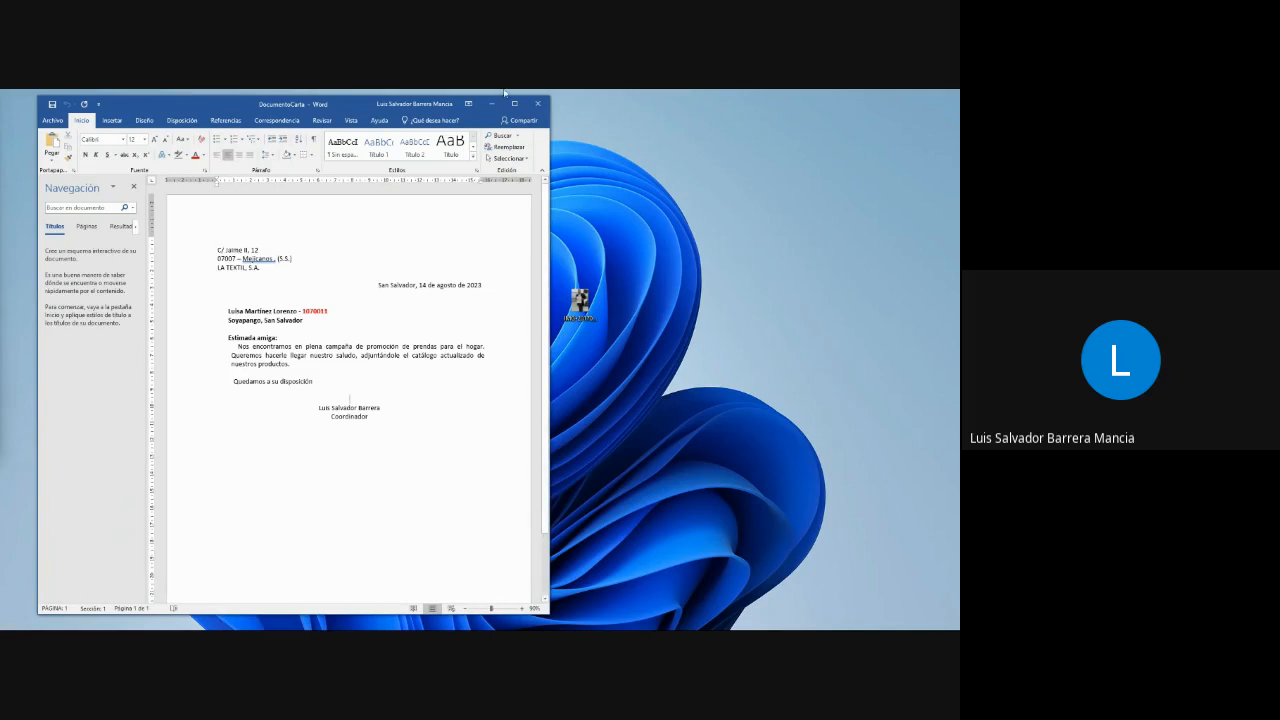
- Start the step-by-step mail merge wizard for letters, using the current document, and advance it to recipient selection
{"action": "left_click", "coordinate": [292, 122]}
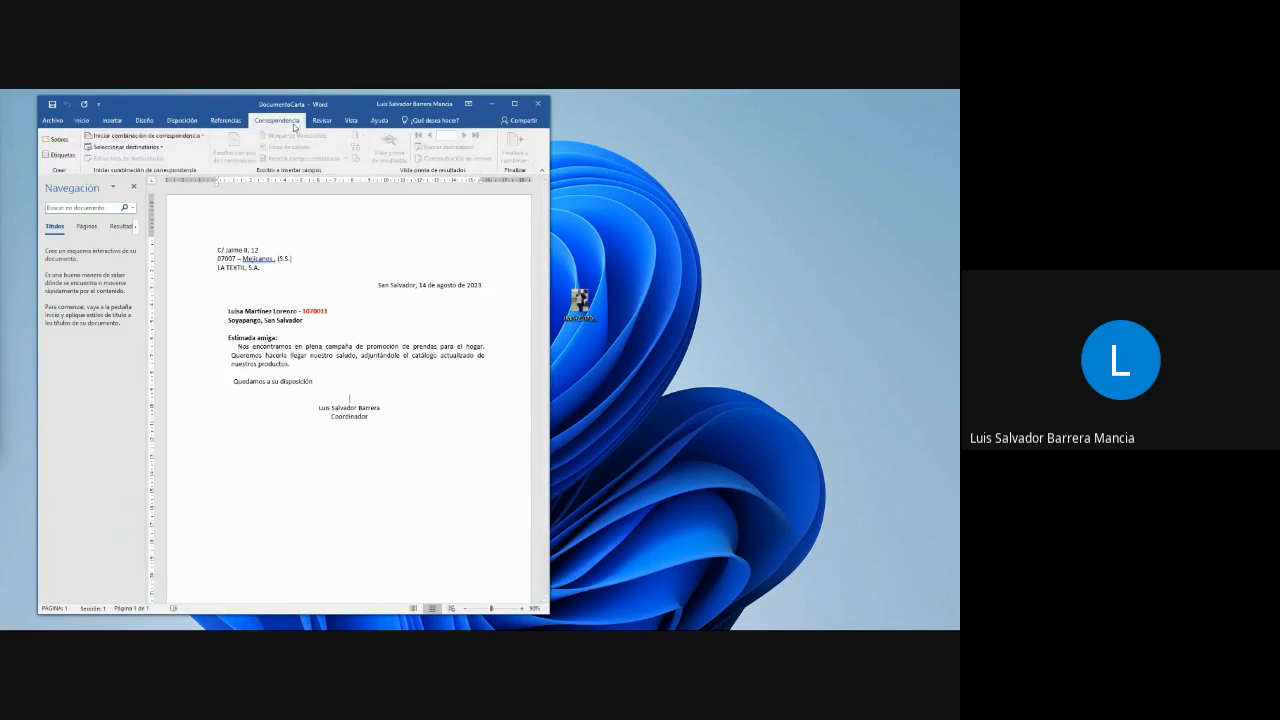
{"action": "left_click", "coordinate": [161, 138]}
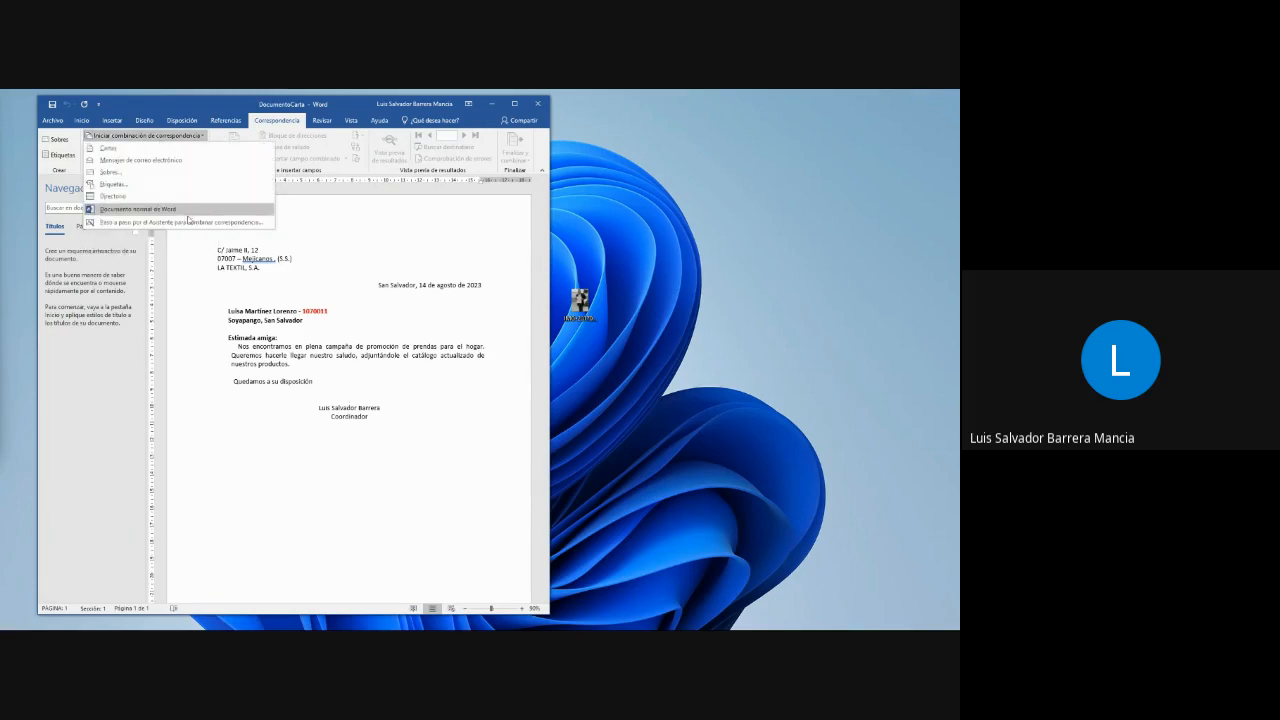
{"action": "left_click", "coordinate": [189, 220]}
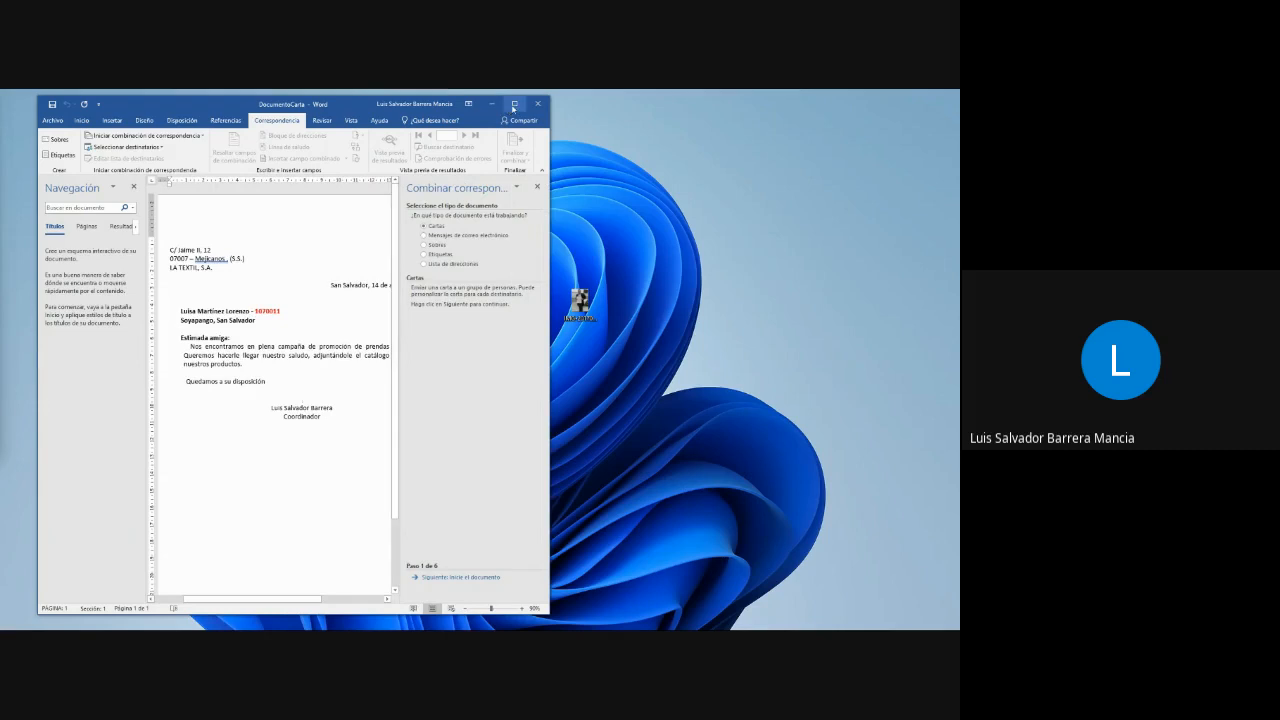
{"action": "left_click", "coordinate": [514, 103]}
{"action": "left_click", "coordinate": [882, 592]}
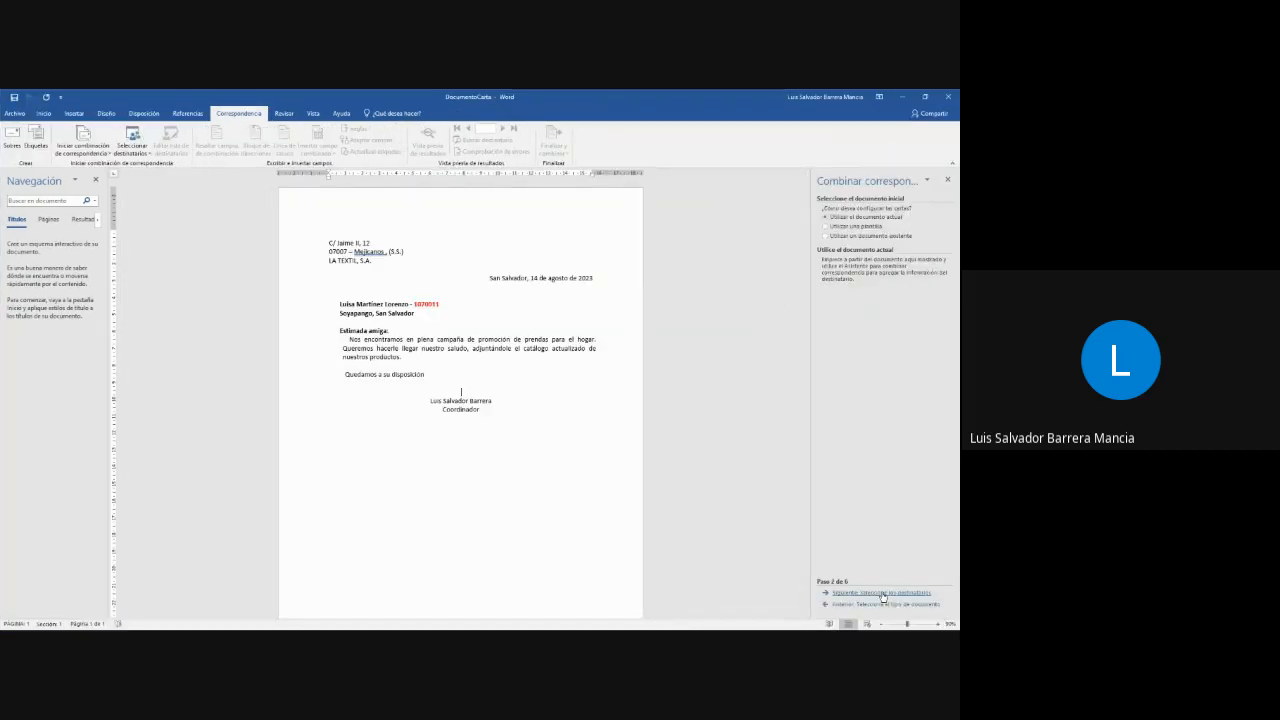
{"action": "left_click", "coordinate": [882, 593]}
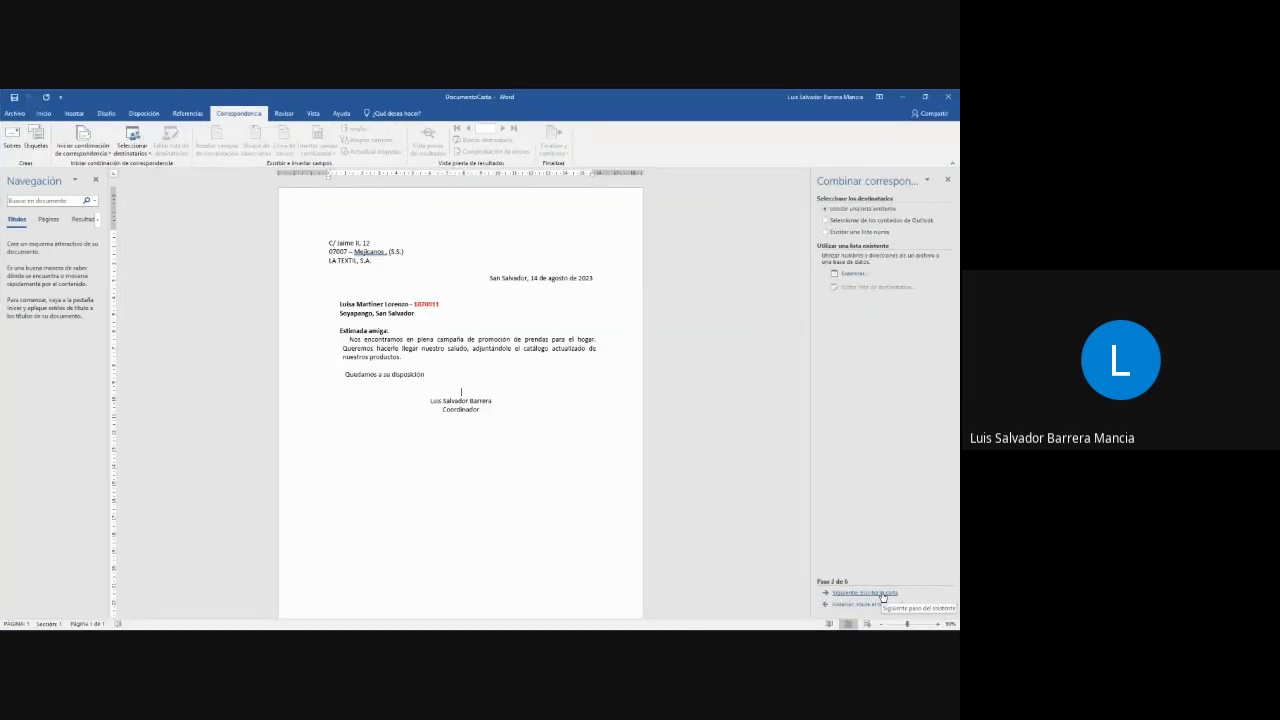
- Open the ListadoCombinar spreadsheet from the CombinacionCorresponcia folder as the existing recipient list
{"action": "left_click", "coordinate": [854, 273]}
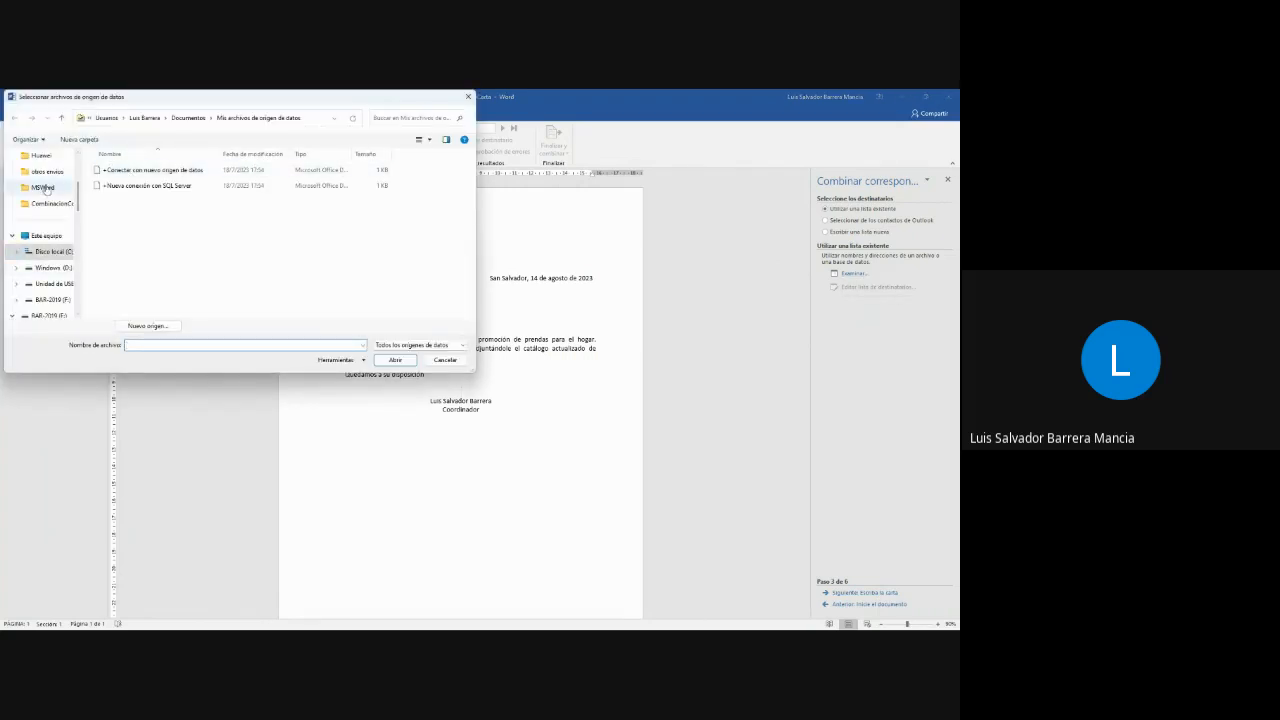
{"action": "left_click", "coordinate": [46, 205]}
{"action": "left_click", "coordinate": [128, 247]}
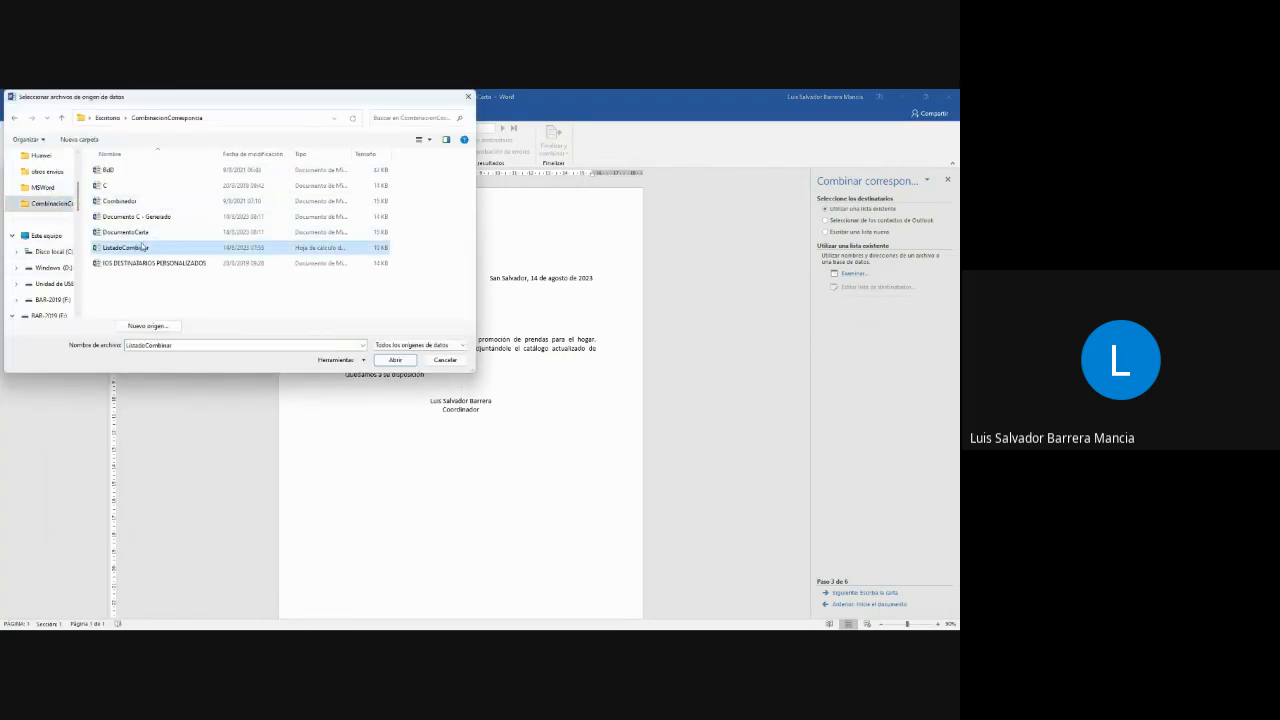
{"action": "left_click", "coordinate": [395, 360]}
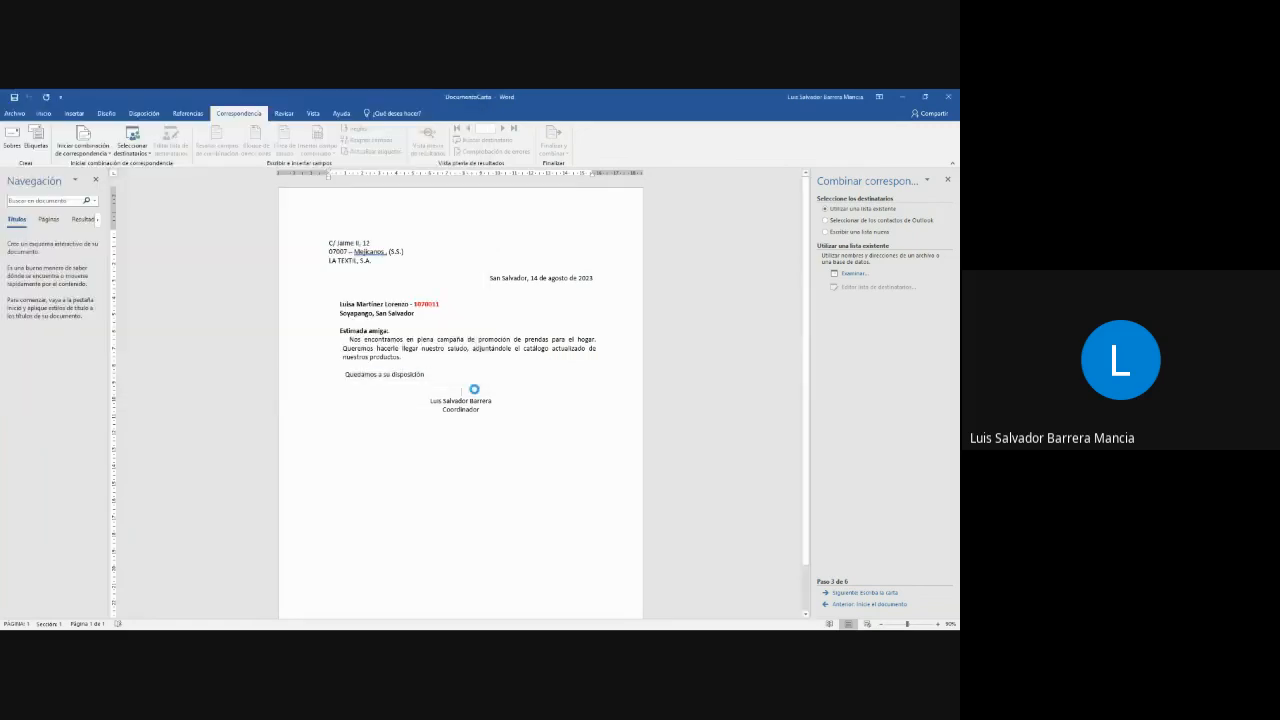
- Choose the listado table of the spreadsheet, with column headers in its first row, and accept all its recipients
{"action": "left_click", "coordinate": [391, 338]}
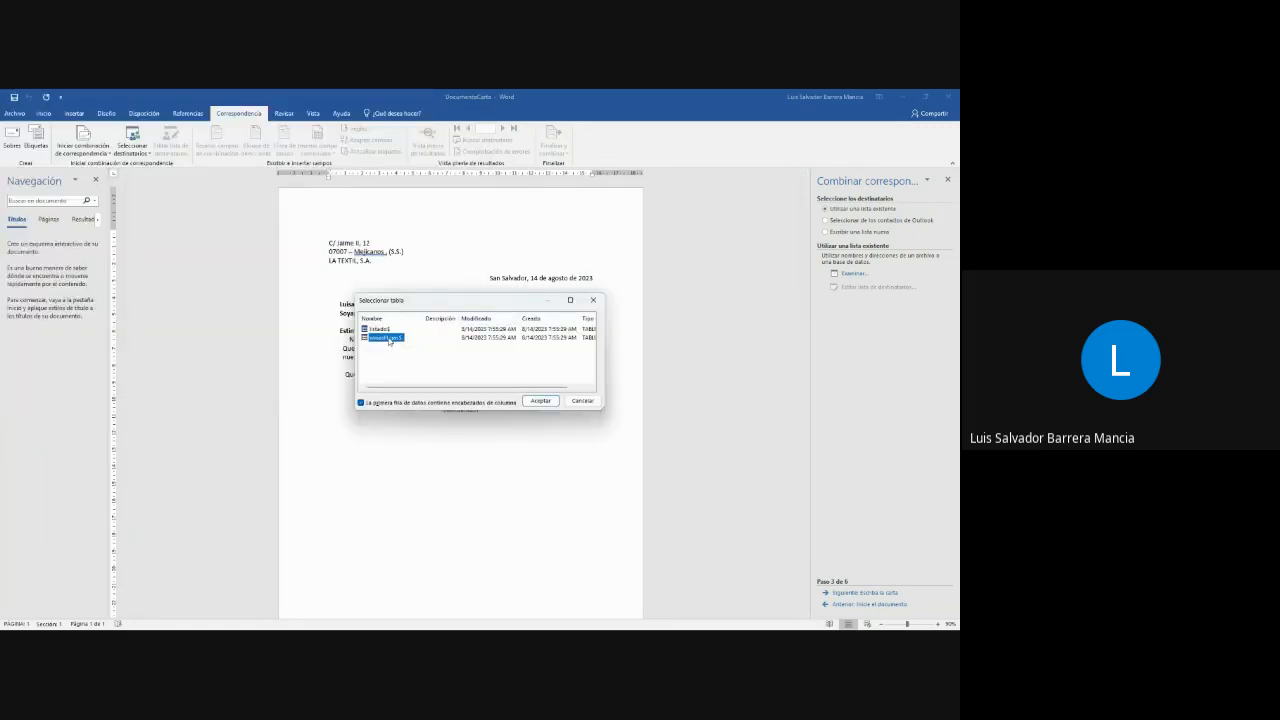
{"action": "left_click", "coordinate": [389, 330]}
{"action": "left_click", "coordinate": [388, 339]}
{"action": "left_click", "coordinate": [381, 331]}
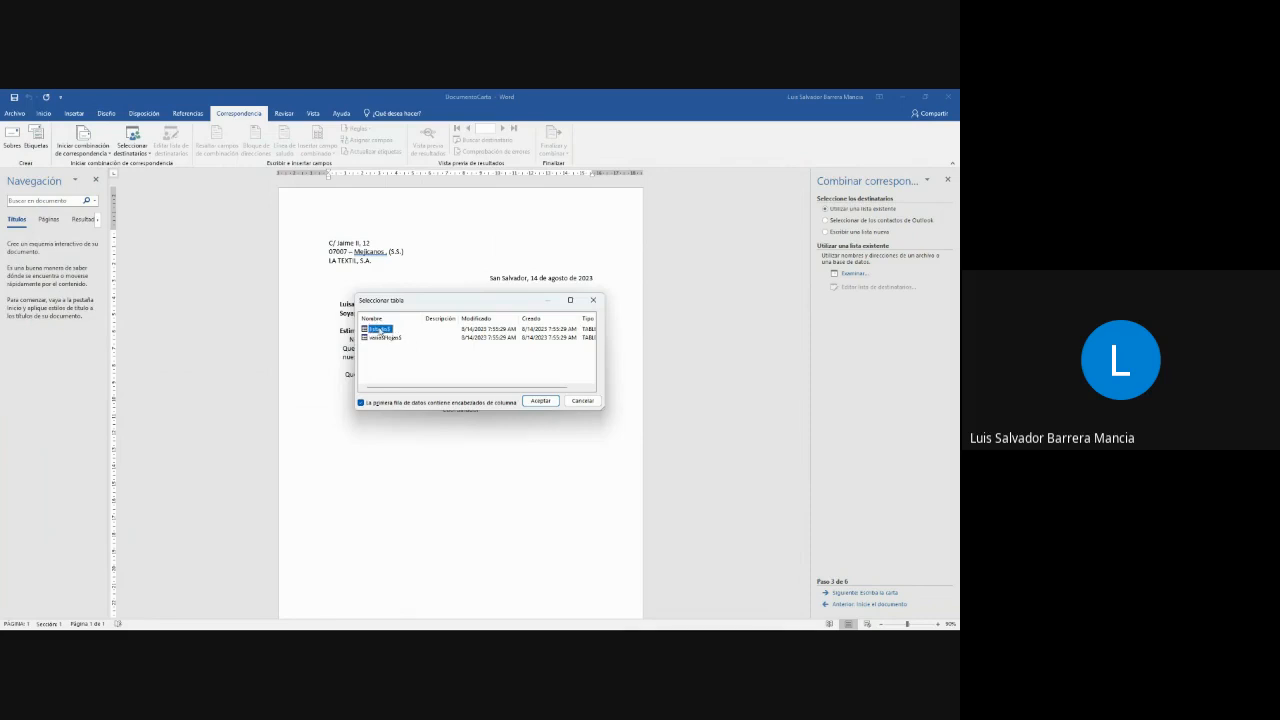
{"action": "left_click", "coordinate": [531, 401]}
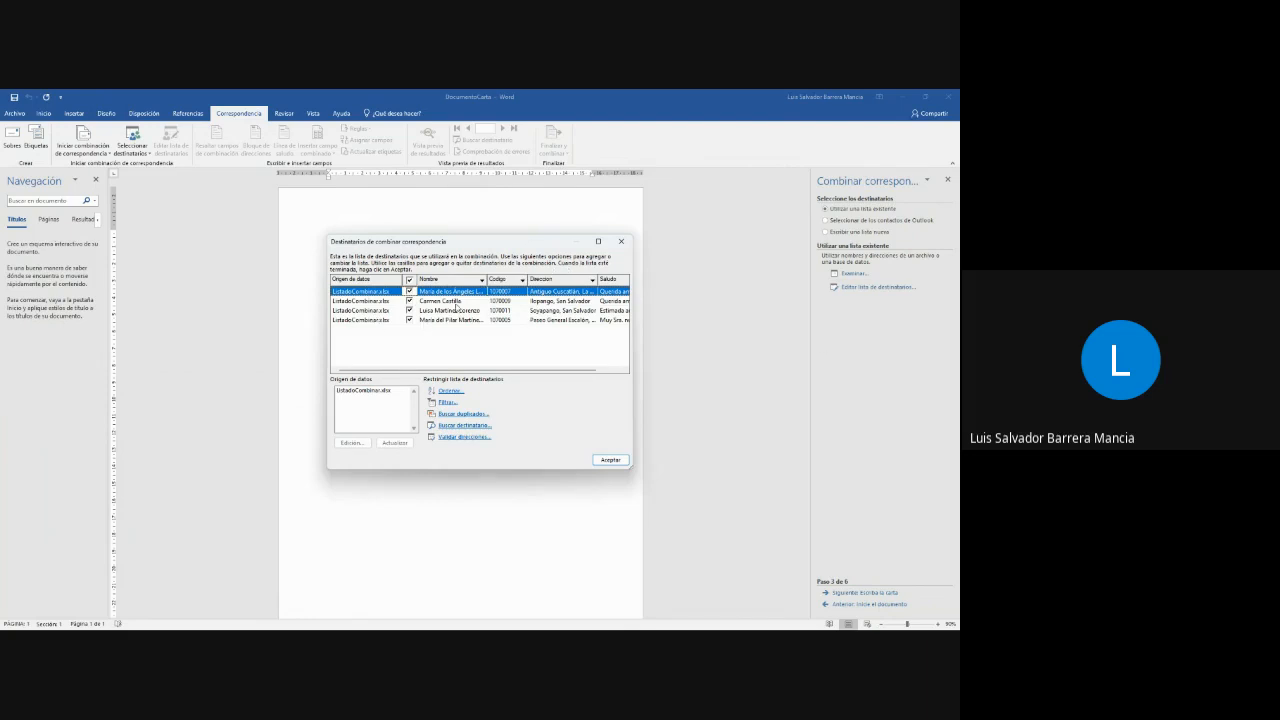
{"action": "left_click", "coordinate": [610, 459]}
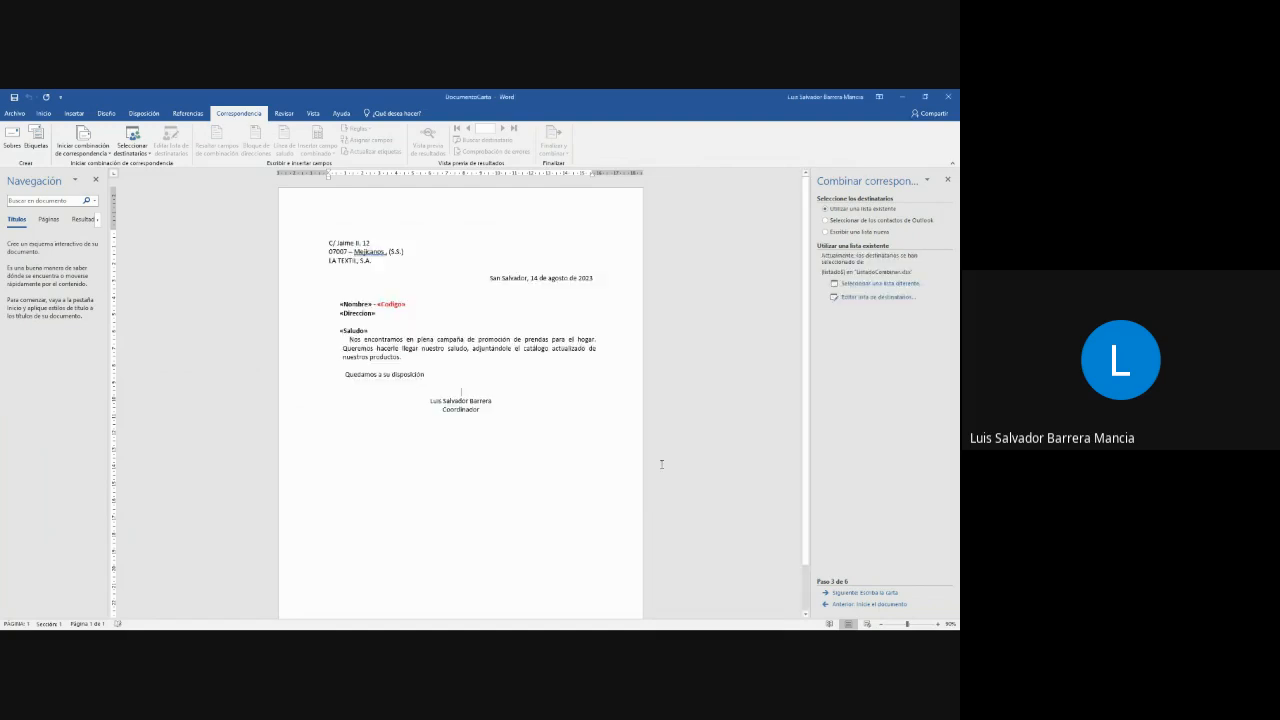
- Advance the wizard to the letter-writing stage and look over the database merge fields available, without inserting any
{"action": "left_click", "coordinate": [400, 306]}
{"action": "left_click", "coordinate": [360, 304]}
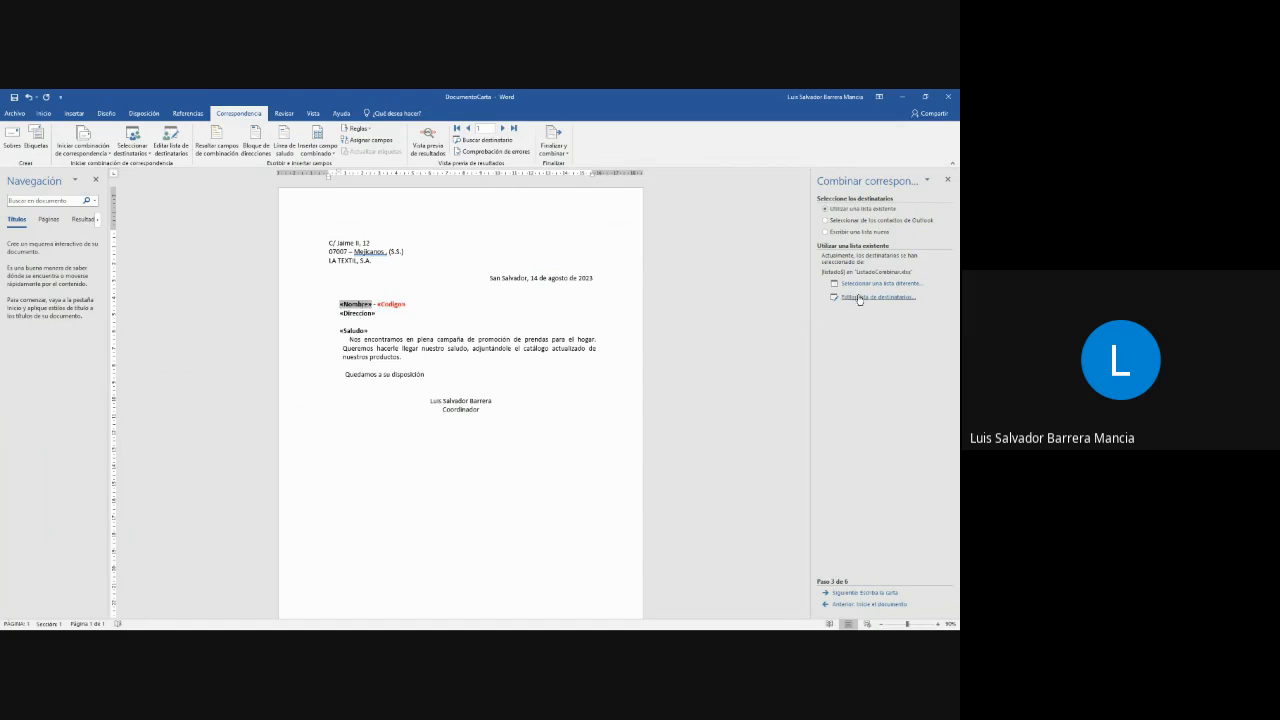
{"action": "left_click", "coordinate": [858, 593]}
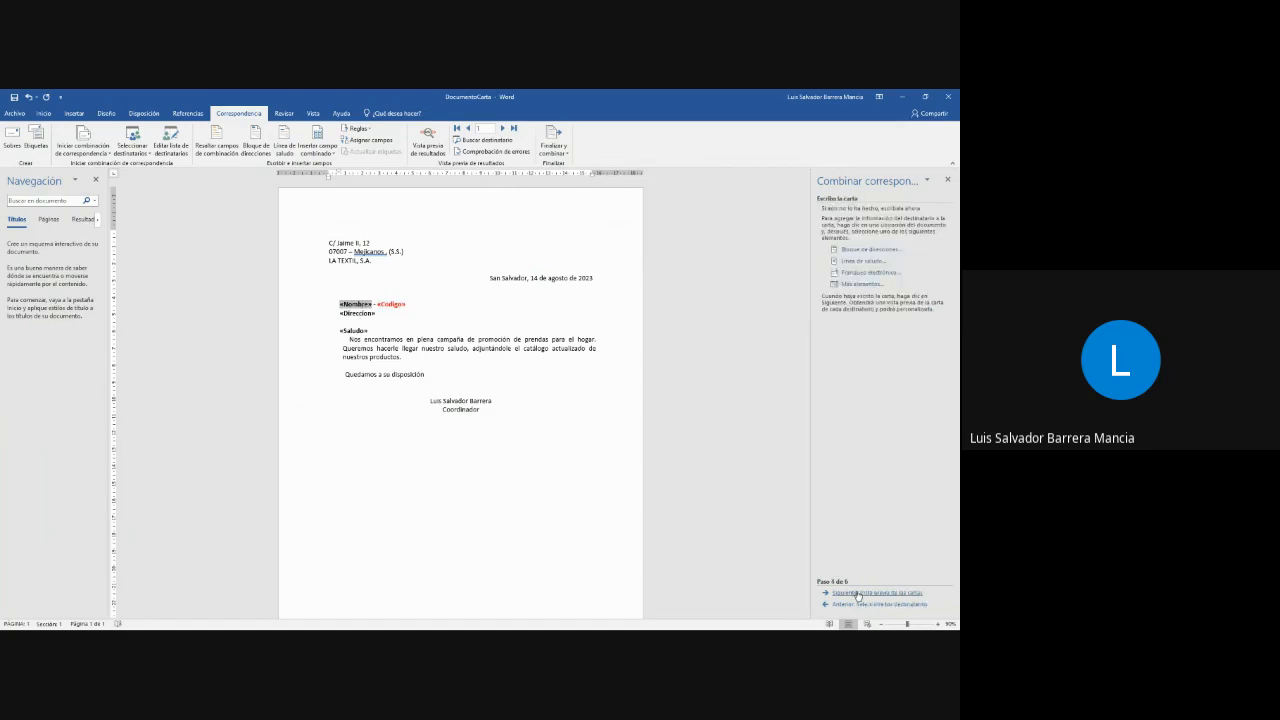
{"action": "left_click", "coordinate": [863, 285]}
{"action": "left_click_drag", "start_coordinate": [441, 284], "coordinate": [547, 245]}
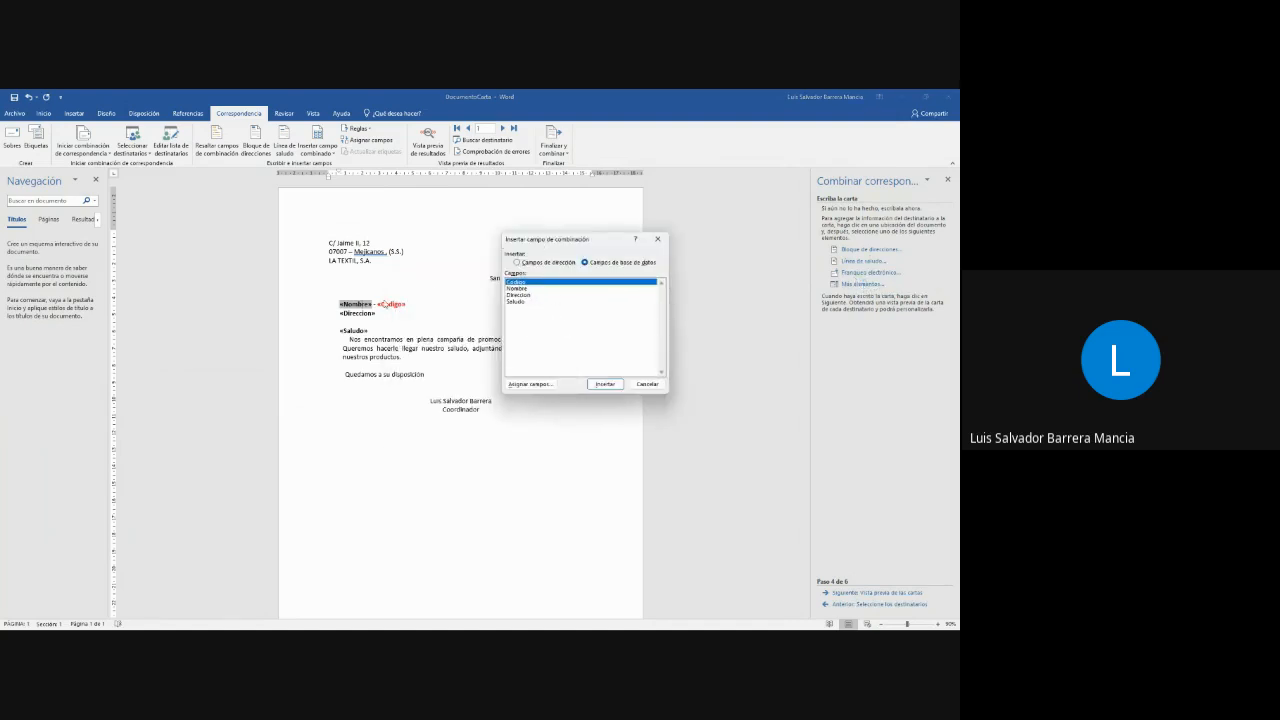
{"action": "left_click", "coordinate": [658, 239]}
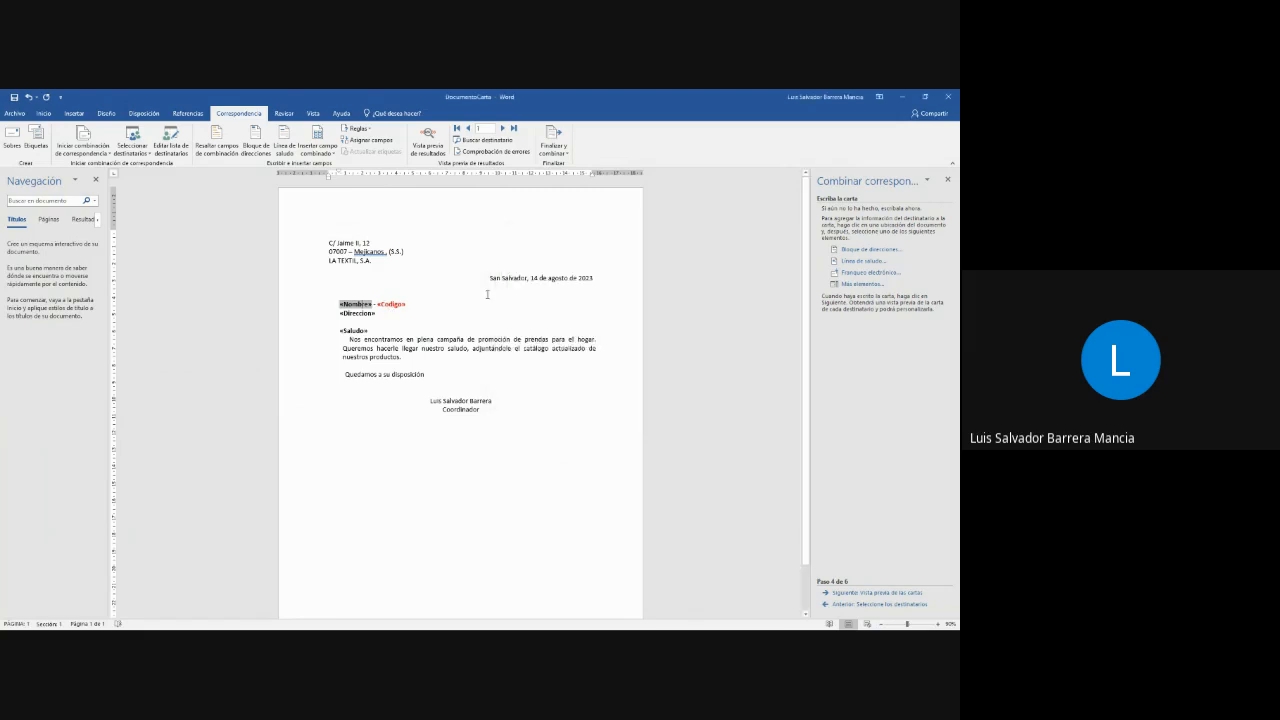
- Insert the Nombre merge field in front of the Saludo field in the letter's greeting line
{"action": "left_click", "coordinate": [364, 337]}
{"action": "left_click", "coordinate": [379, 331]}
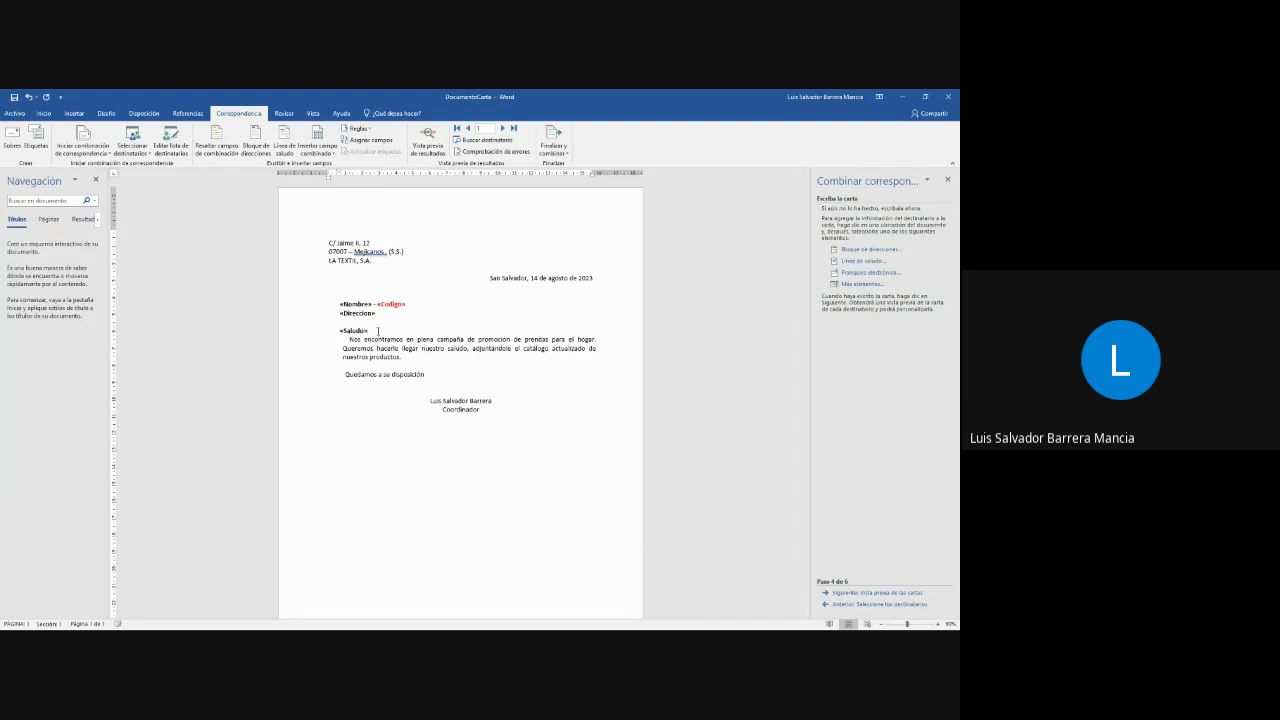
{"action": "left_click", "coordinate": [337, 330]}
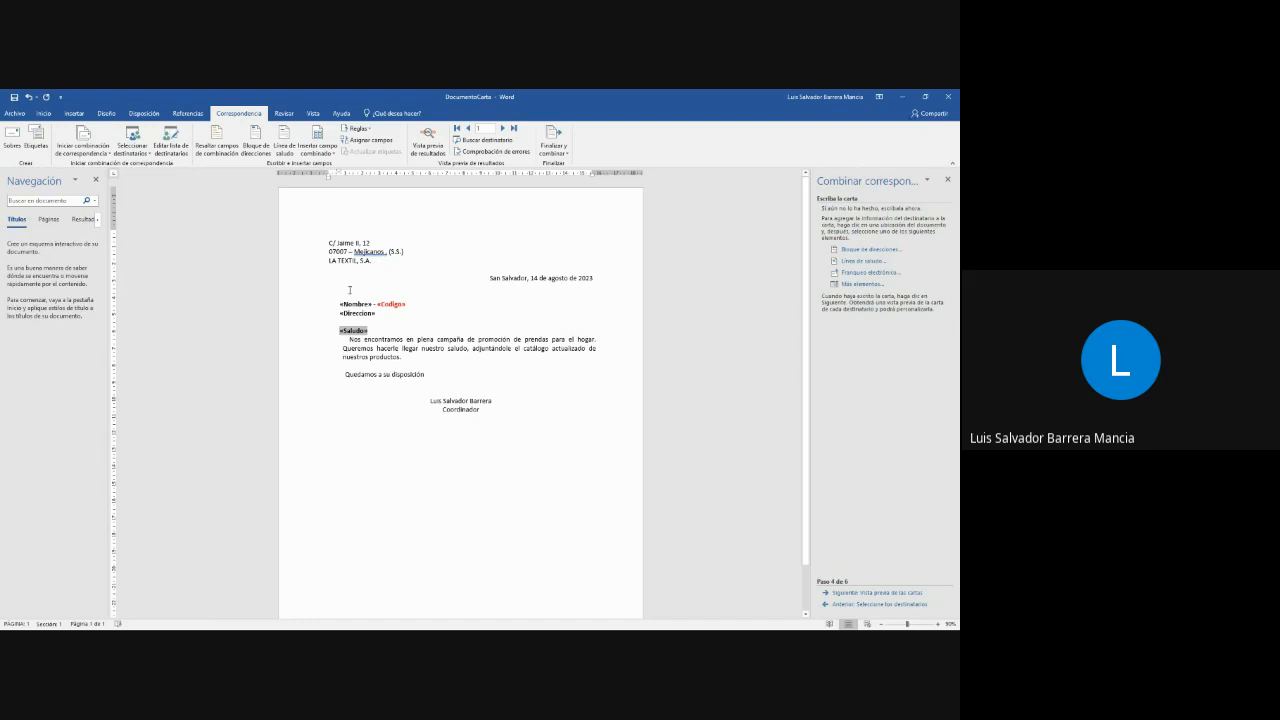
{"action": "left_click", "coordinate": [318, 153]}
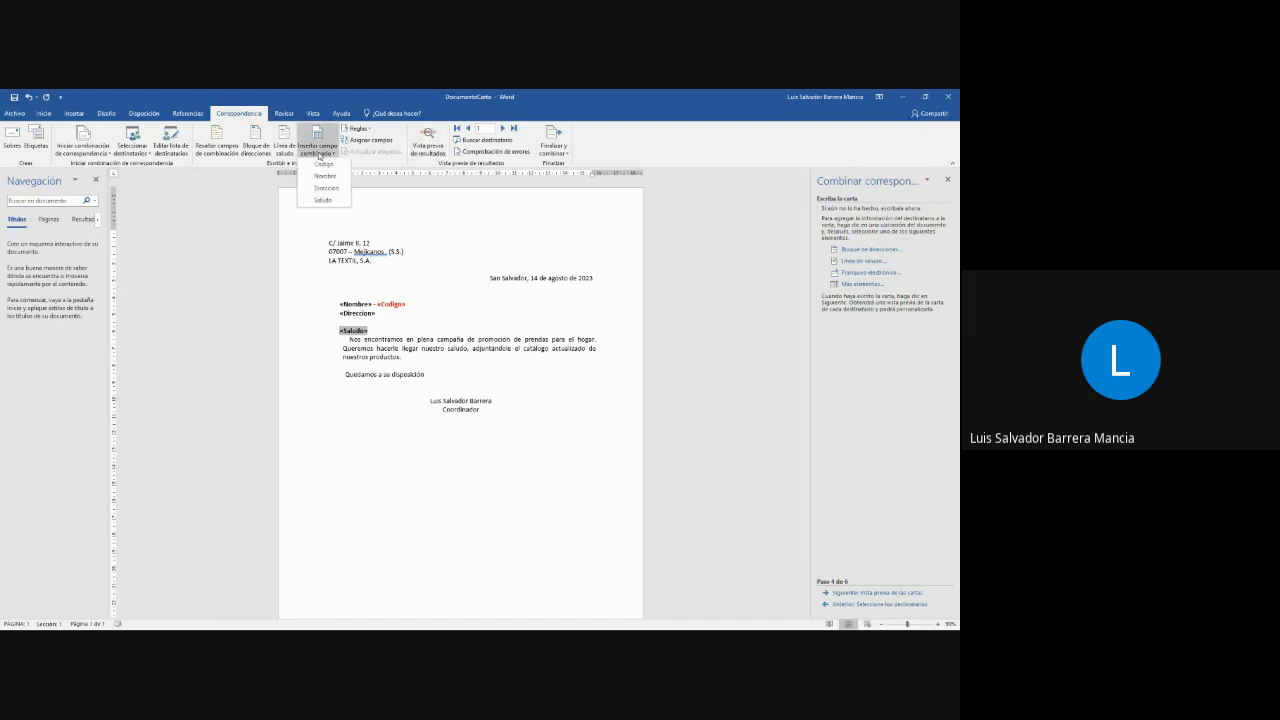
{"action": "left_click", "coordinate": [326, 177]}
{"action": "left_click", "coordinate": [453, 356]}
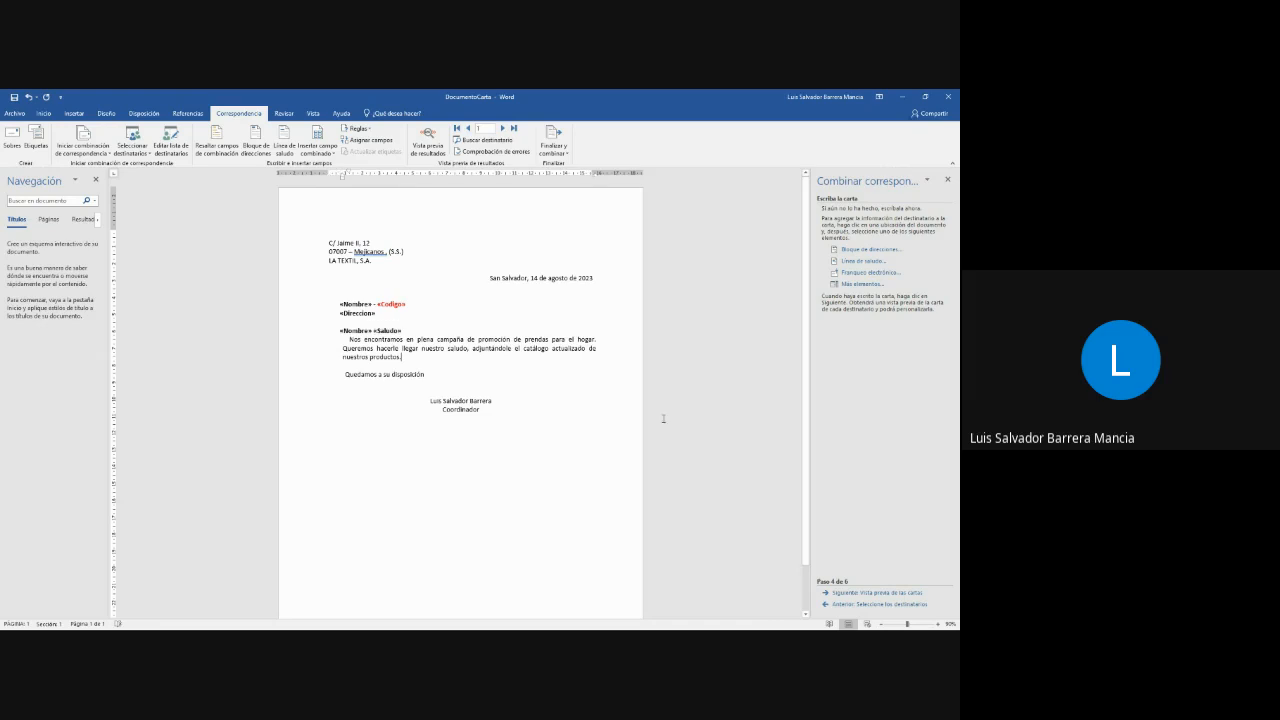
- Preview the merged letter for the first recipient and advance the wizard to its final stage
{"action": "left_click", "coordinate": [881, 596]}
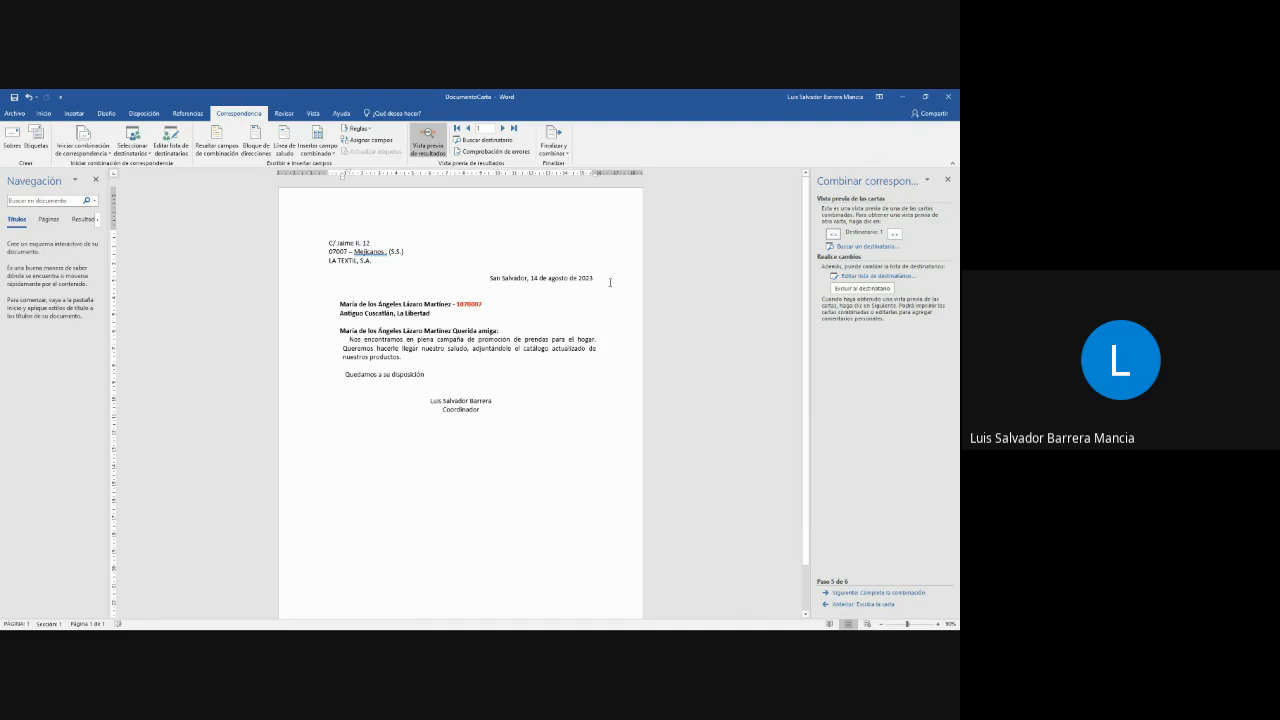
{"action": "left_click", "coordinate": [875, 593]}
{"action": "left_click", "coordinate": [883, 604]}
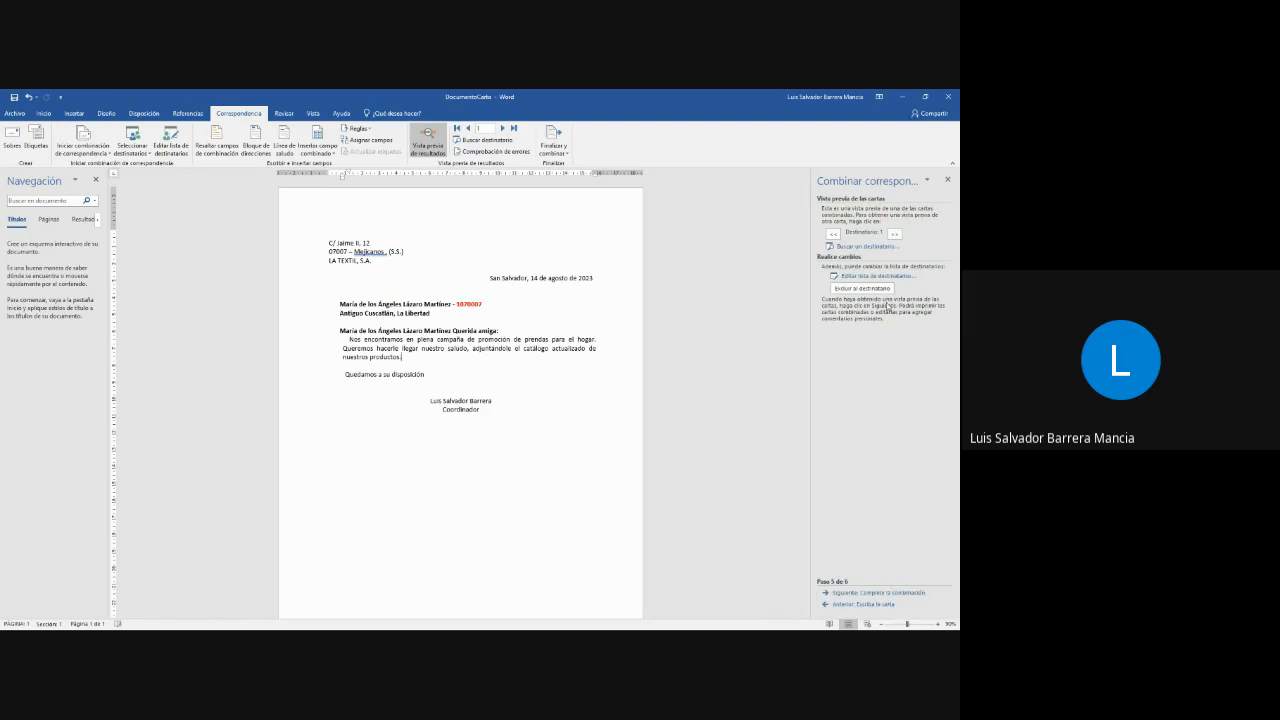
{"action": "left_click", "coordinate": [884, 593]}
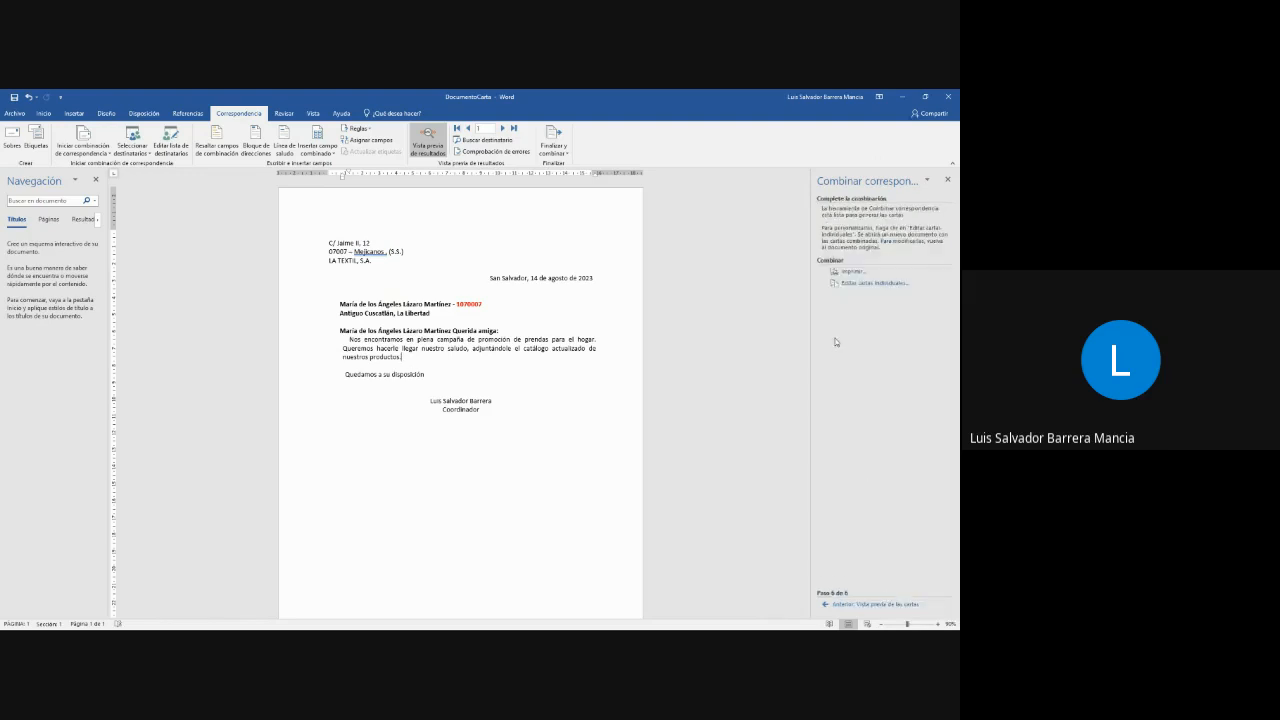
- Generate individual letters for all records, look over the merged document and minimize its window
{"action": "left_click", "coordinate": [884, 284]}
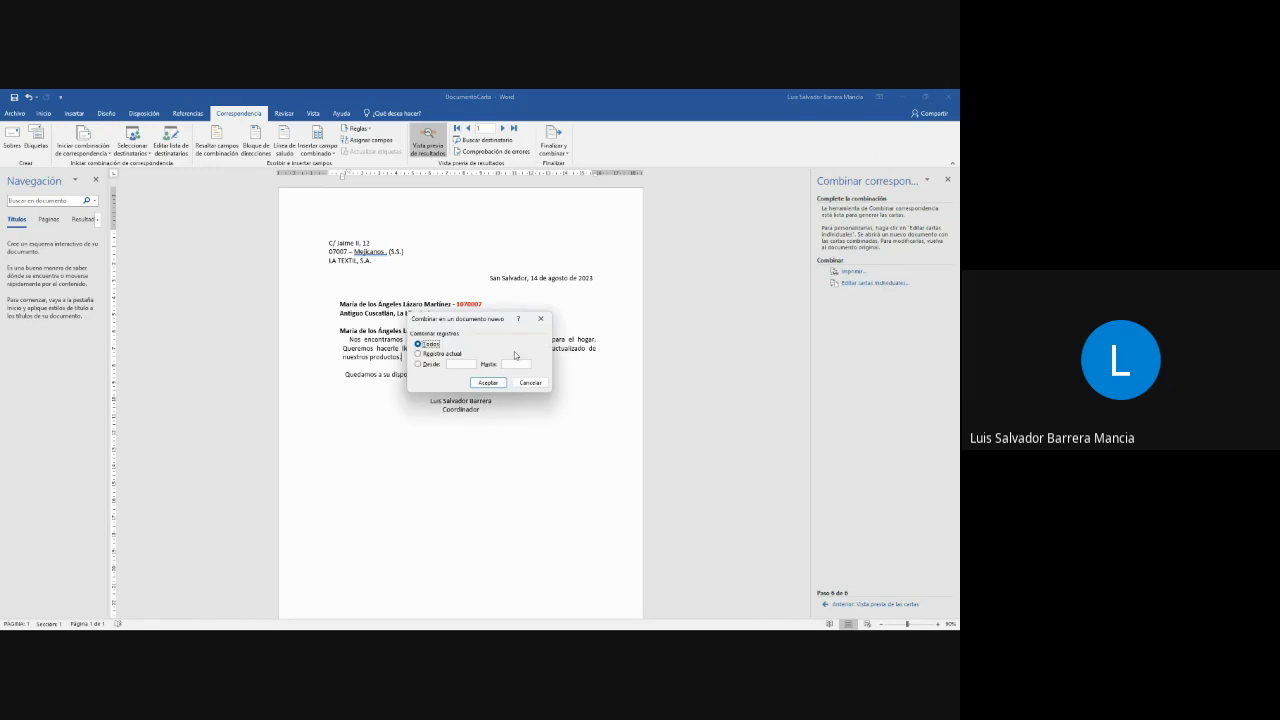
{"action": "left_click", "coordinate": [487, 382]}
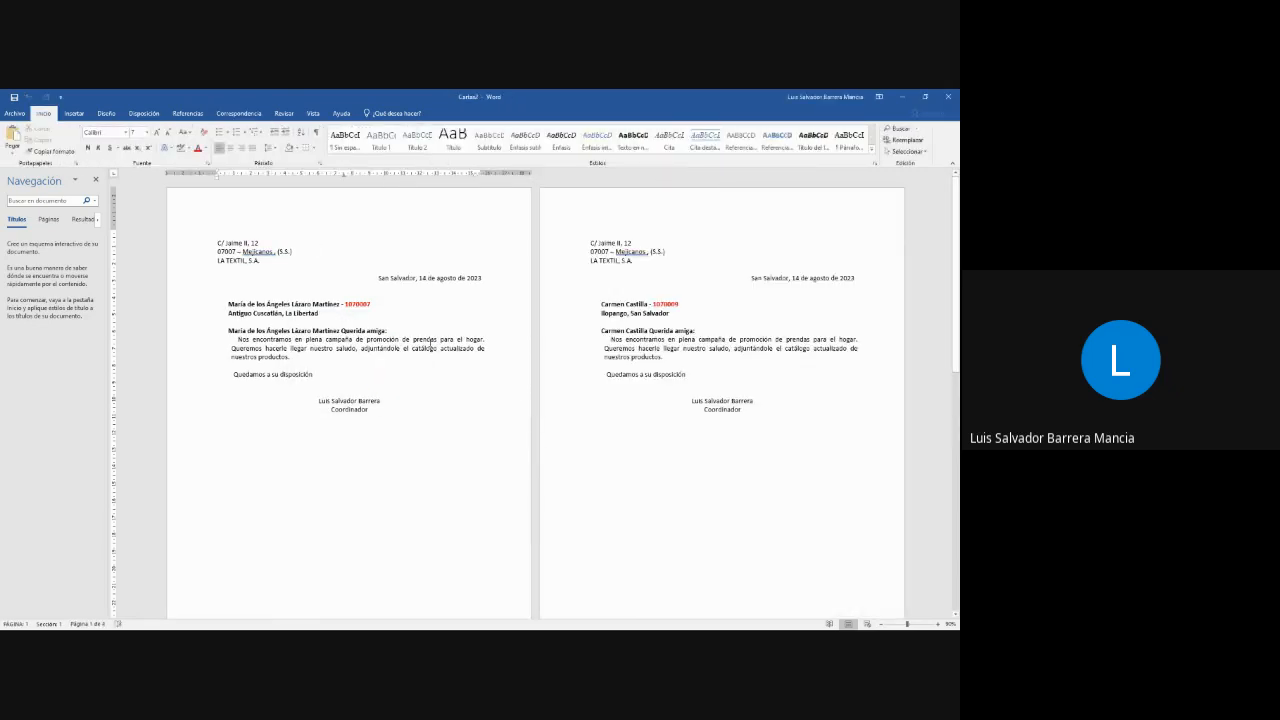
{"action": "scroll", "coordinate": [429, 347], "scroll_direction": "up", "scroll_amount": 7, "text": "ctrl"}
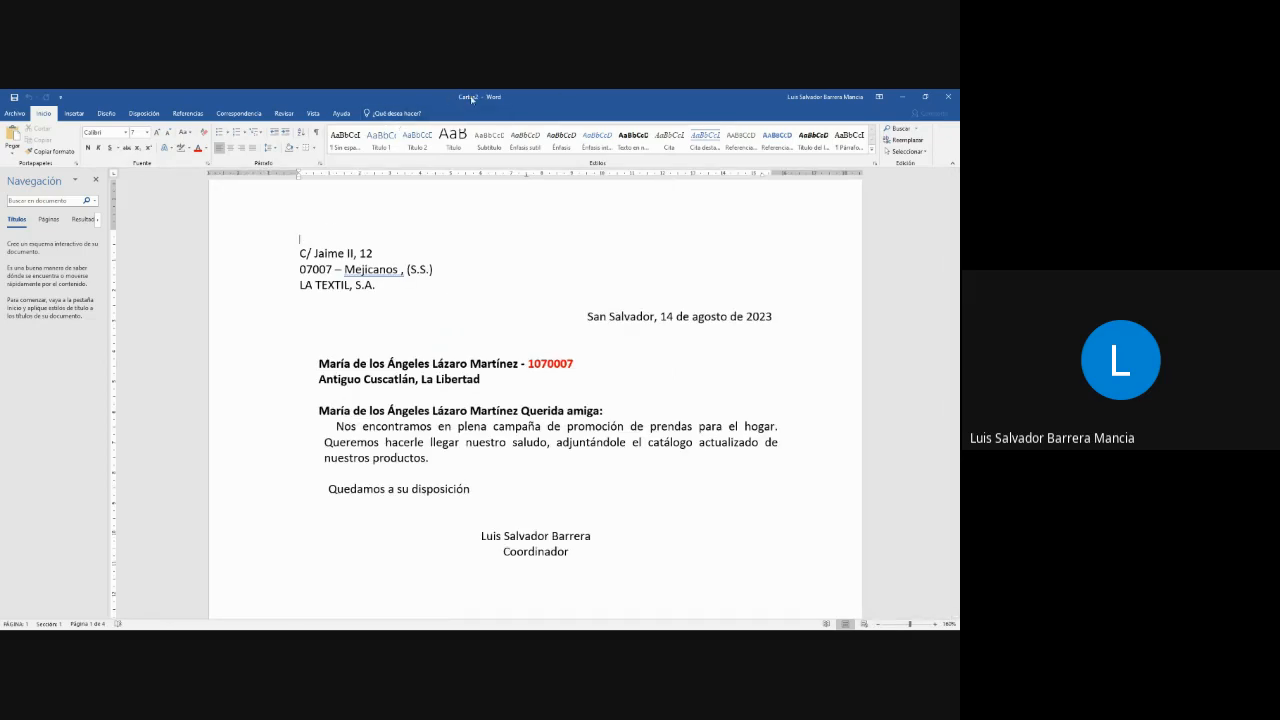
{"action": "left_click", "coordinate": [902, 96]}
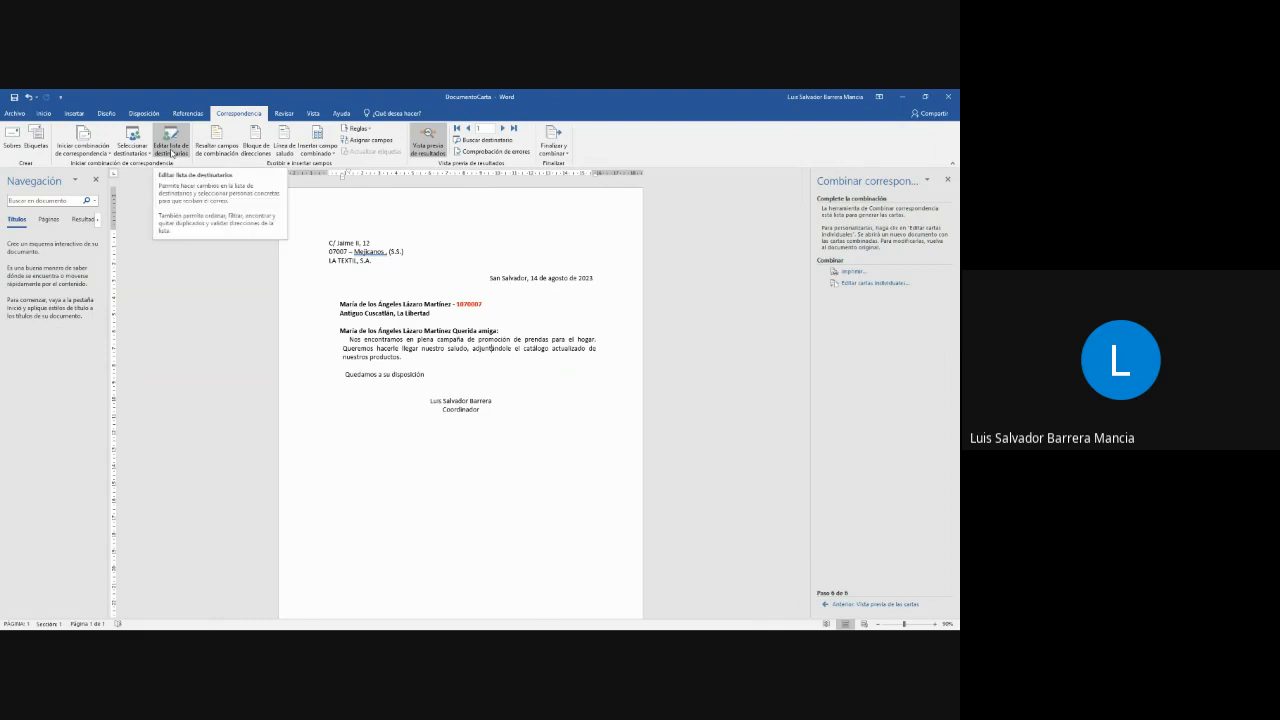
- Return the wizard to the recipient-selection stage and review the ListadoCombinar recipient list without changing it
{"action": "left_click", "coordinate": [855, 604]}
{"action": "left_click", "coordinate": [855, 604]}
{"action": "left_click", "coordinate": [855, 604]}
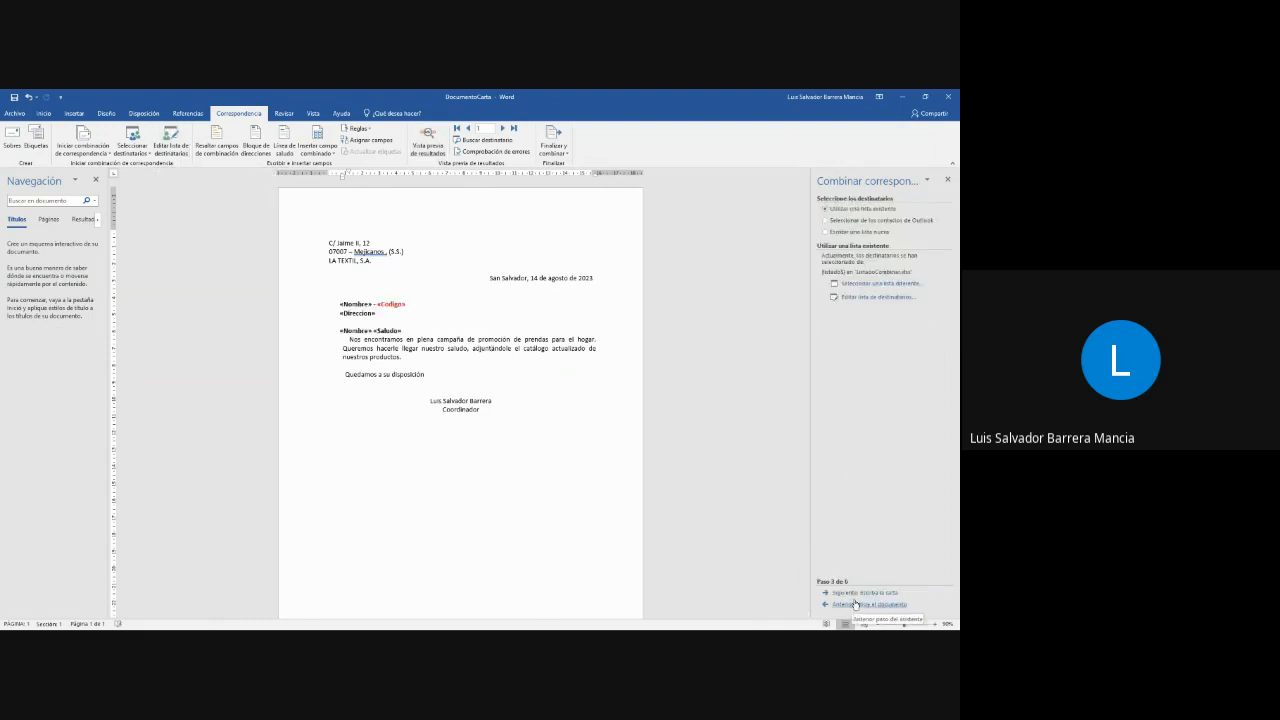
{"action": "left_click", "coordinate": [865, 298]}
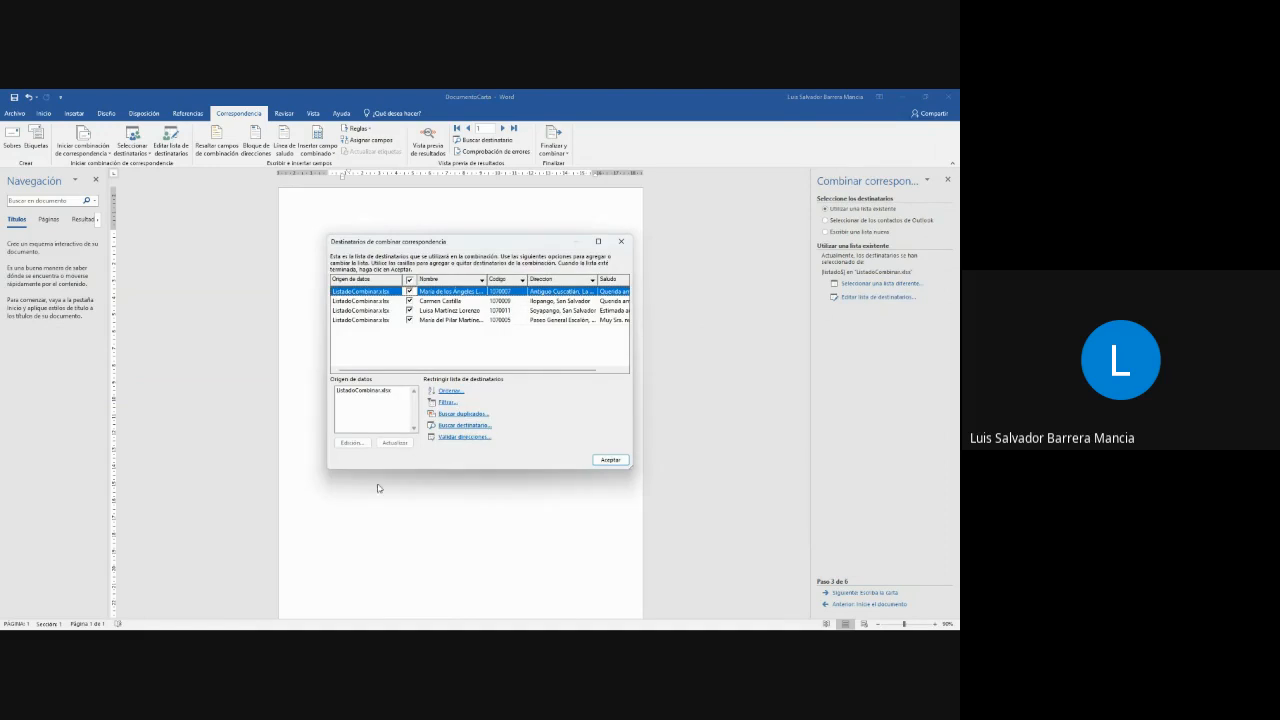
{"action": "left_click", "coordinate": [621, 241]}
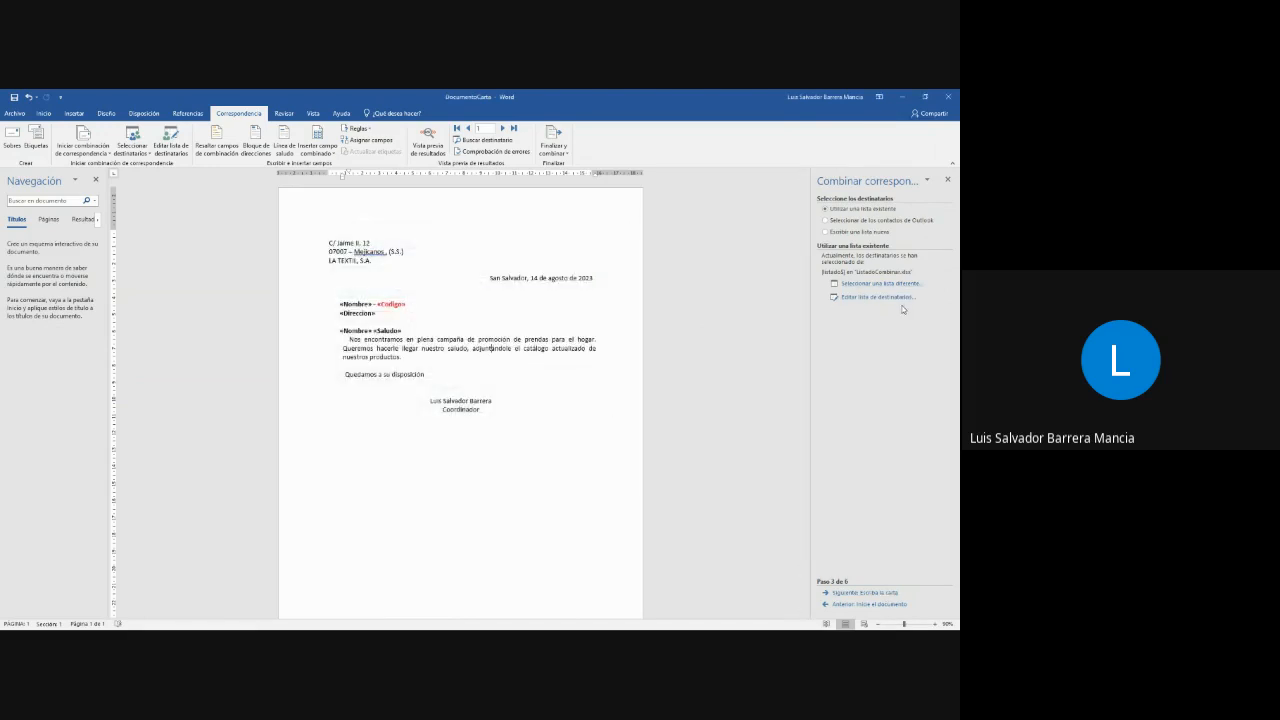
{"action": "left_click", "coordinate": [848, 594]}
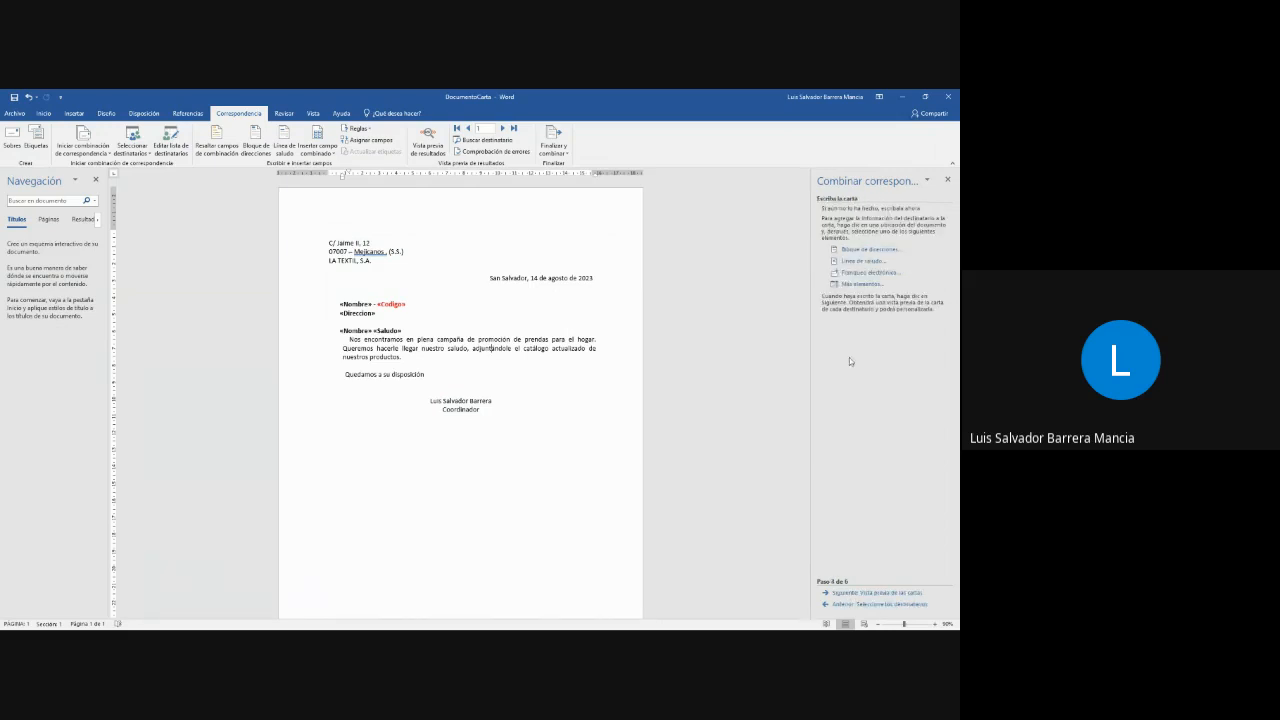
{"action": "left_click", "coordinate": [865, 593]}
{"action": "left_click", "coordinate": [855, 605]}
{"action": "left_click", "coordinate": [855, 605]}
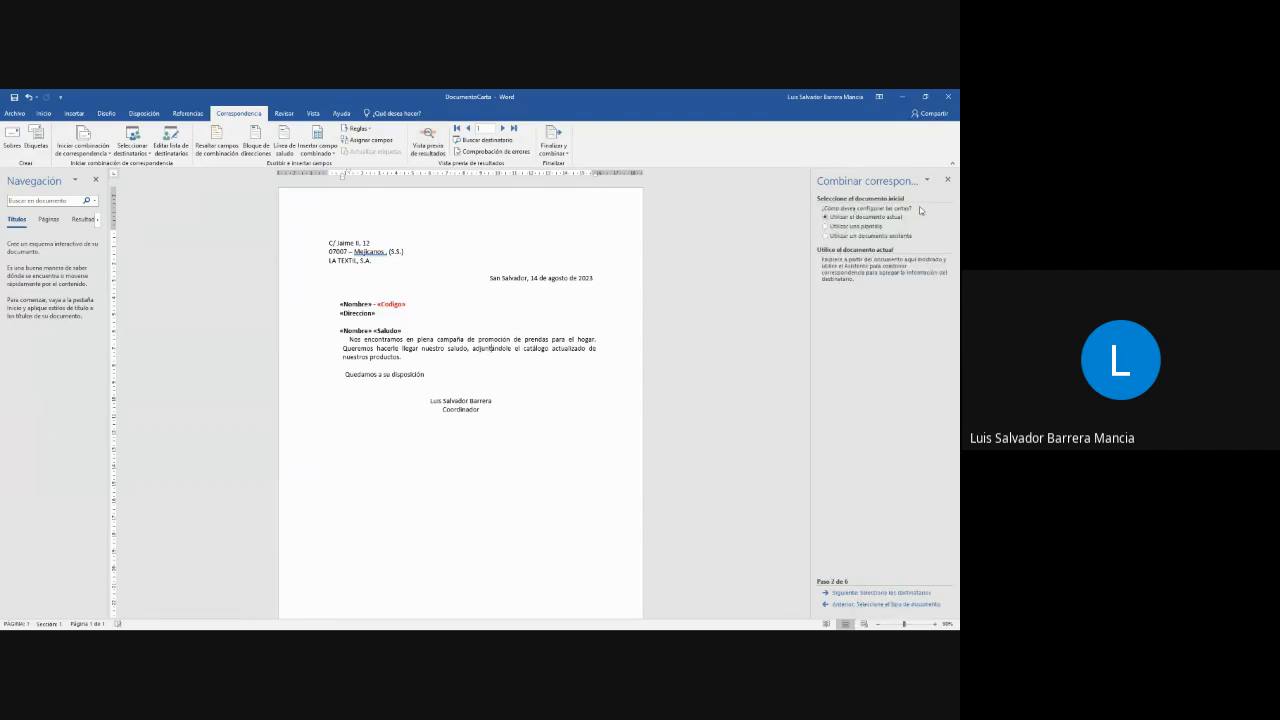
- Start creating a new recipient list for the merge and delete its blank entry
{"action": "left_click", "coordinate": [884, 593]}
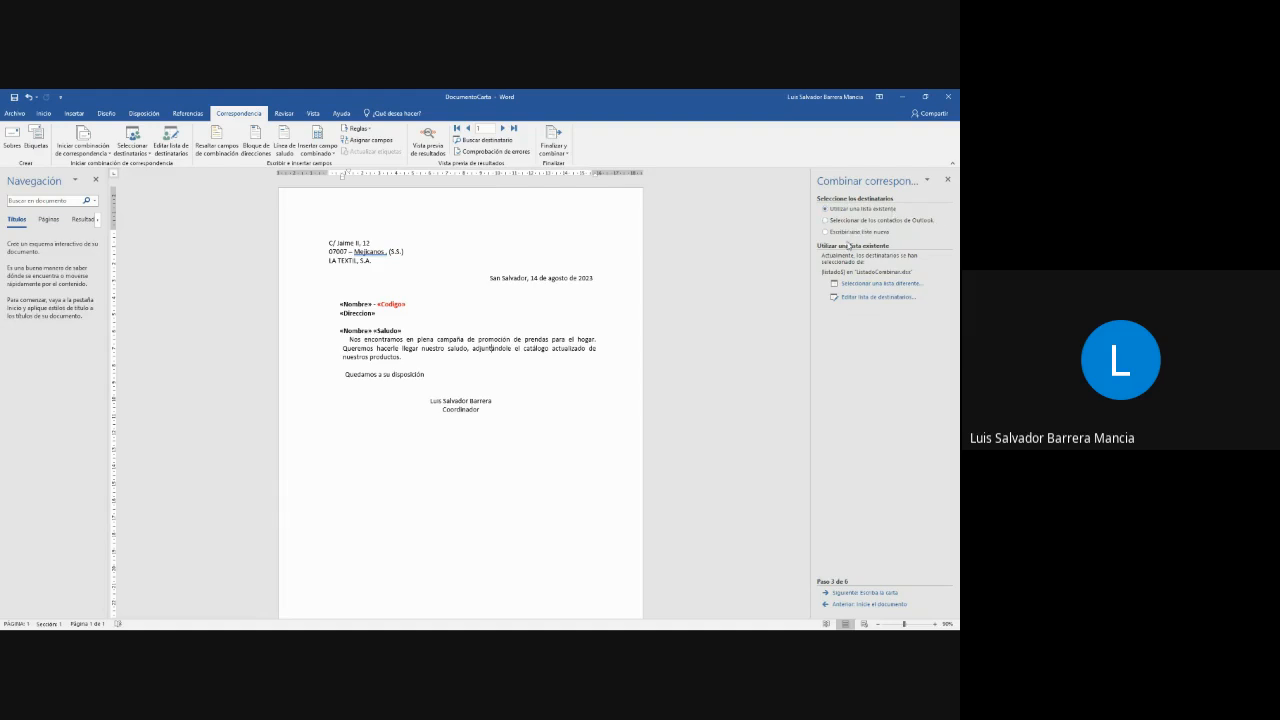
{"action": "left_click", "coordinate": [876, 232]}
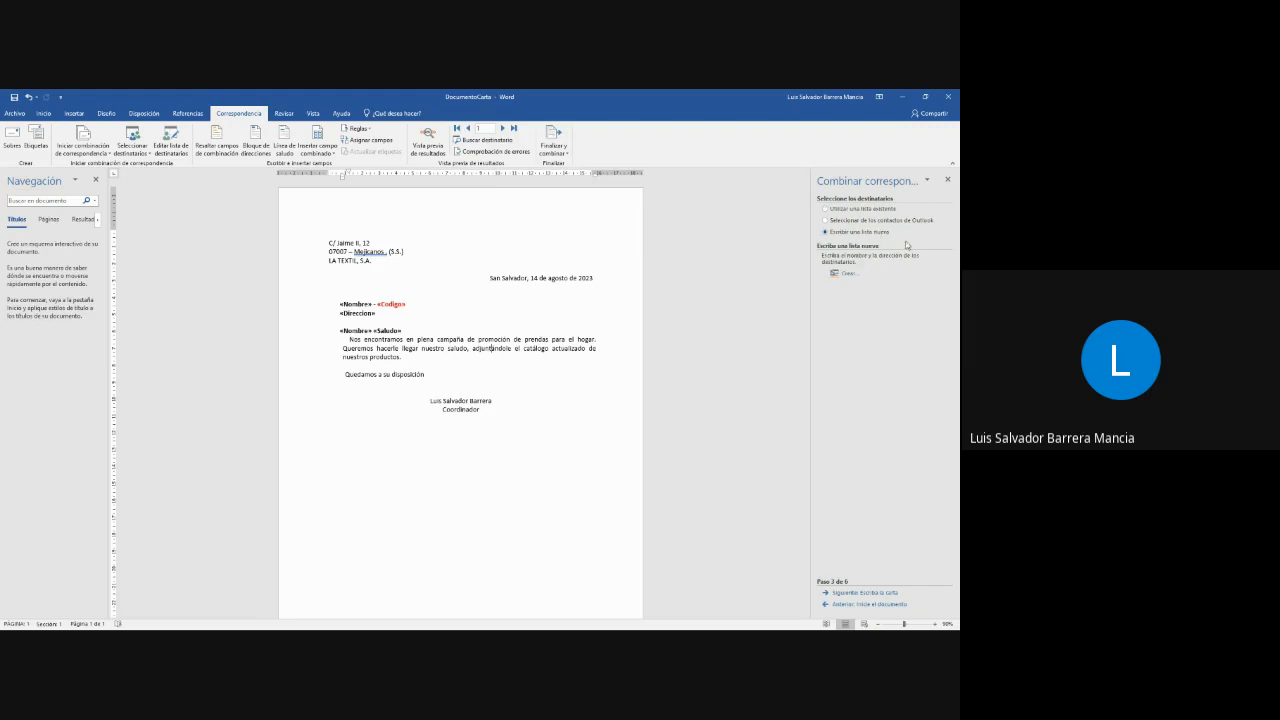
{"action": "left_click", "coordinate": [849, 273]}
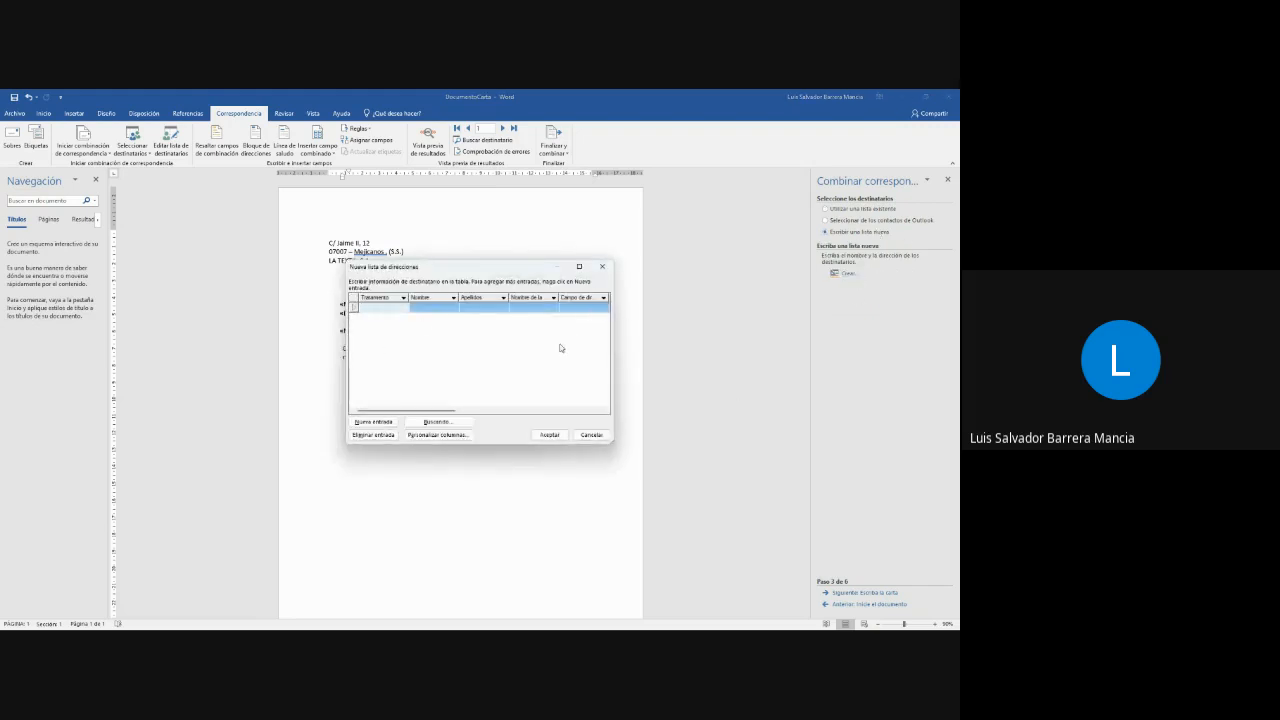
{"action": "left_click", "coordinate": [579, 266]}
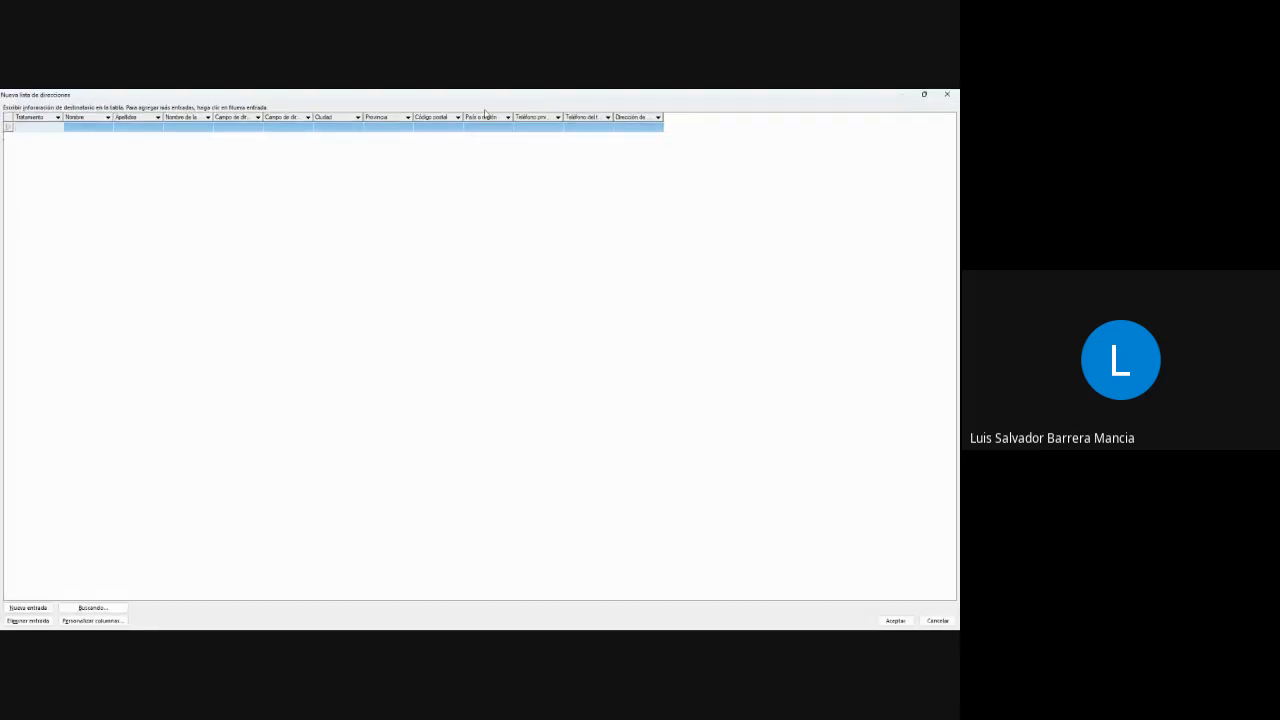
{"action": "double_click", "coordinate": [777, 100]}
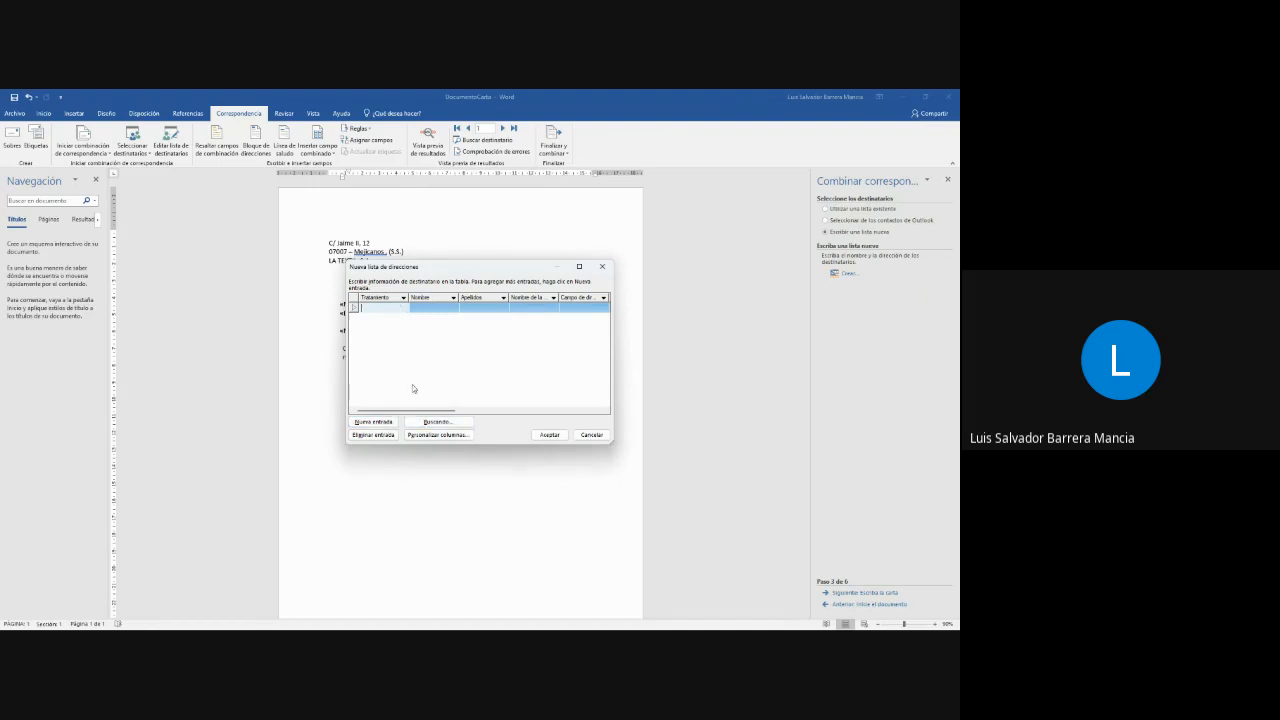
{"action": "left_click", "coordinate": [379, 436]}
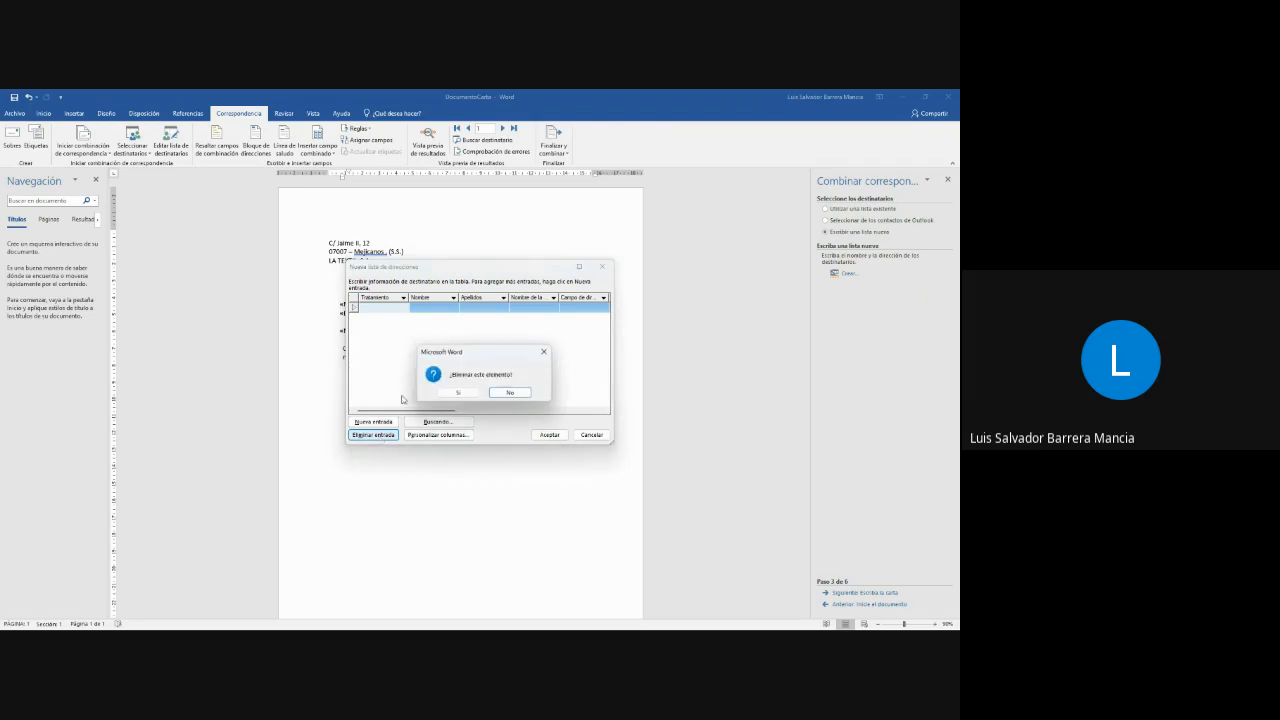
{"action": "left_click", "coordinate": [459, 395]}
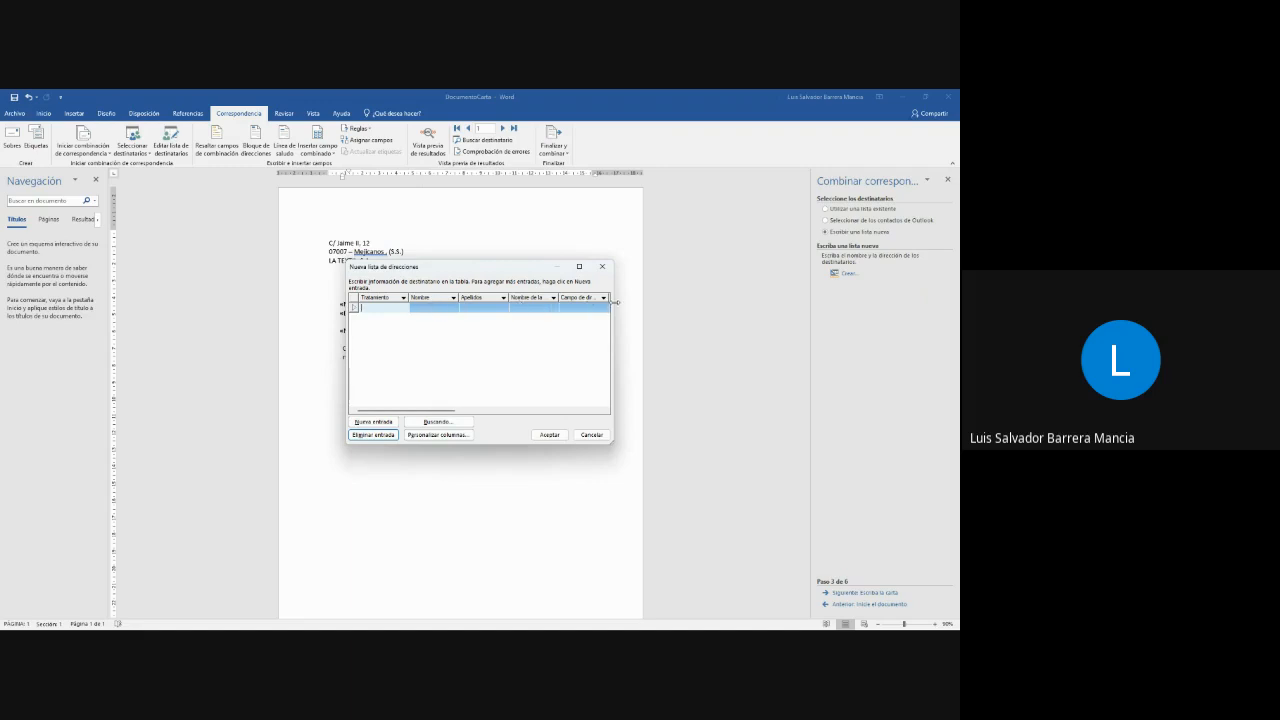
- Customize the new address list's columns and rename the Código postal field as Código
{"action": "left_click", "coordinate": [437, 434]}
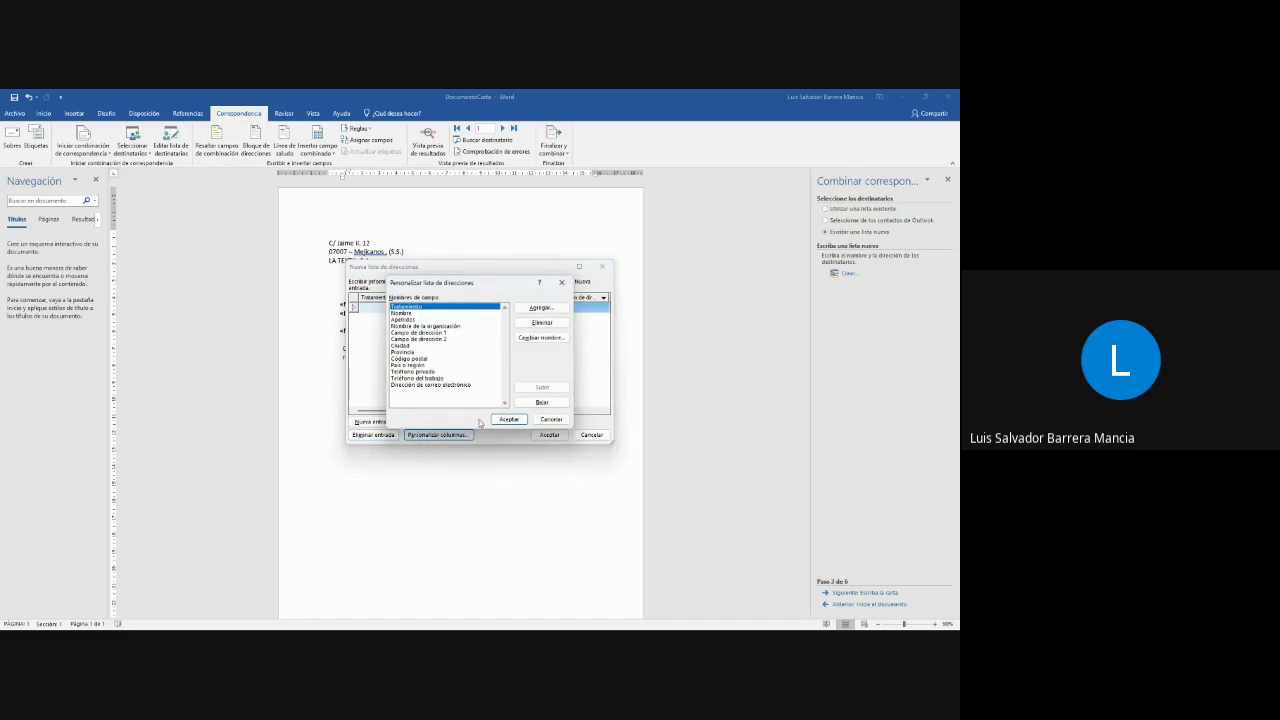
{"action": "left_click", "coordinate": [414, 313]}
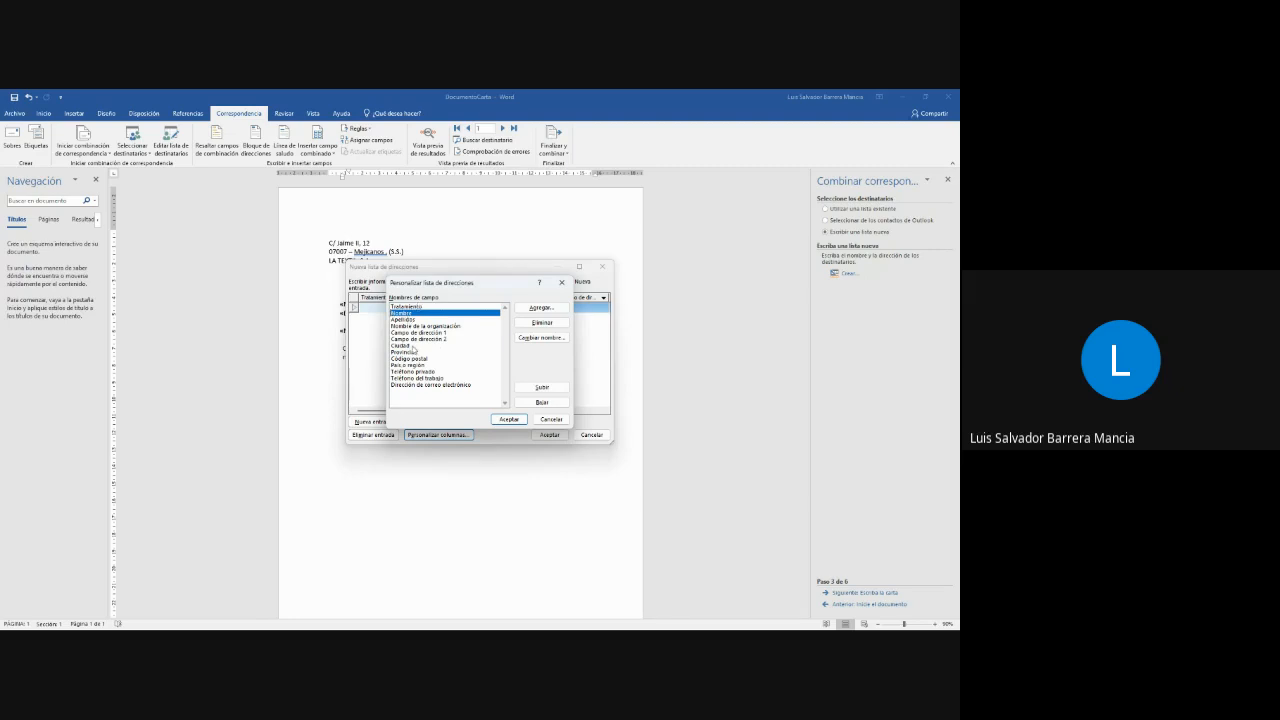
{"action": "left_click", "coordinate": [412, 366]}
{"action": "left_click", "coordinate": [416, 361]}
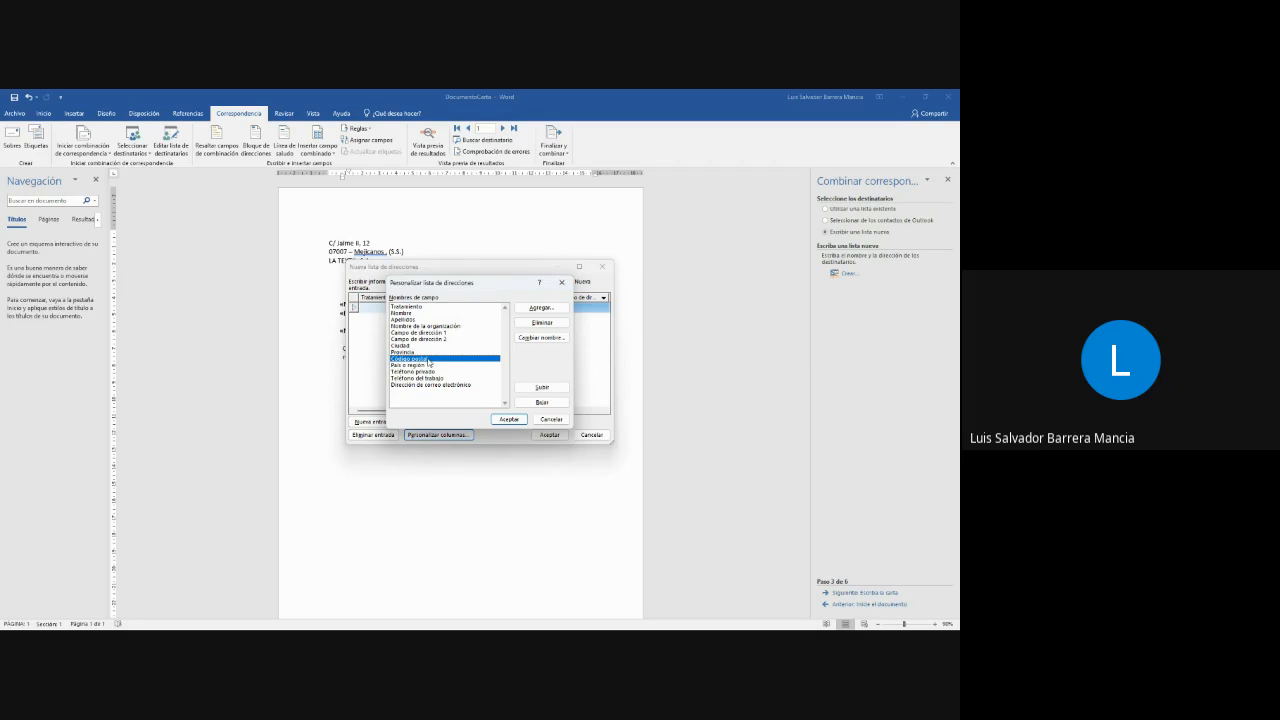
{"action": "left_click", "coordinate": [541, 337]}
{"action": "left_click", "coordinate": [474, 362]}
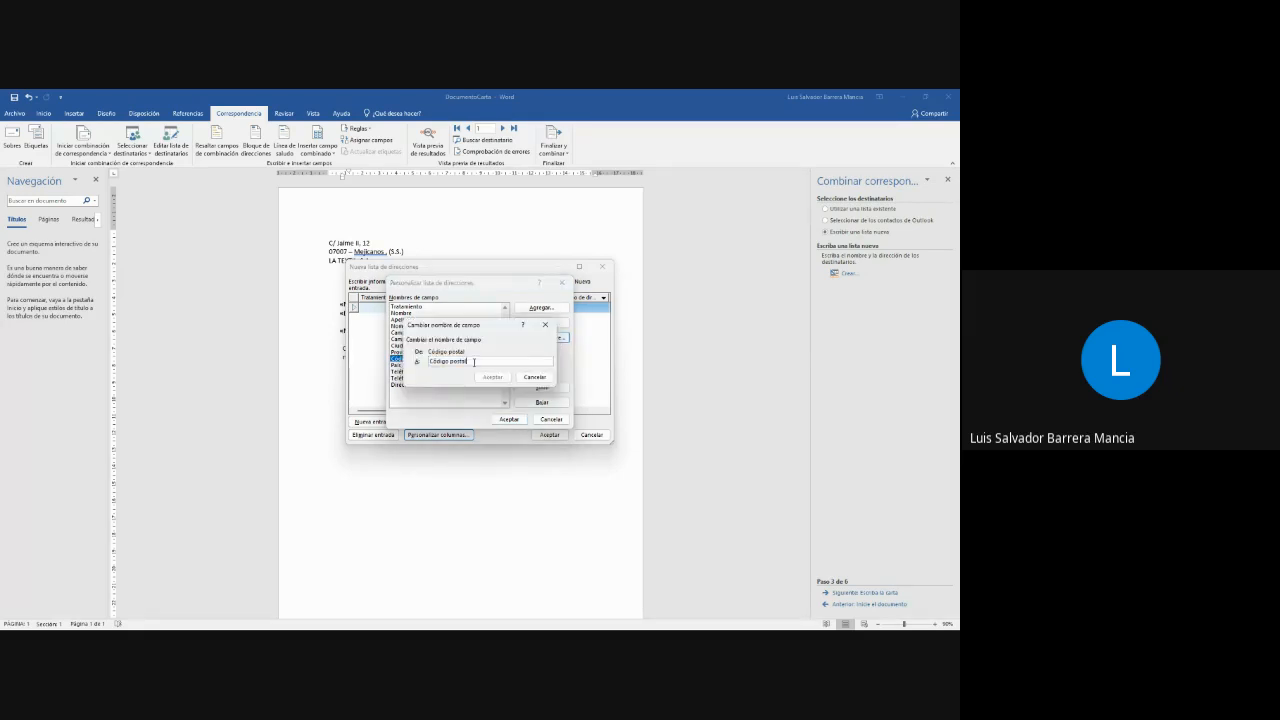
{"action": "key", "text": "BackSpace"}
{"action": "key", "text": "BackSpace"}
{"action": "left_click", "coordinate": [492, 377]}
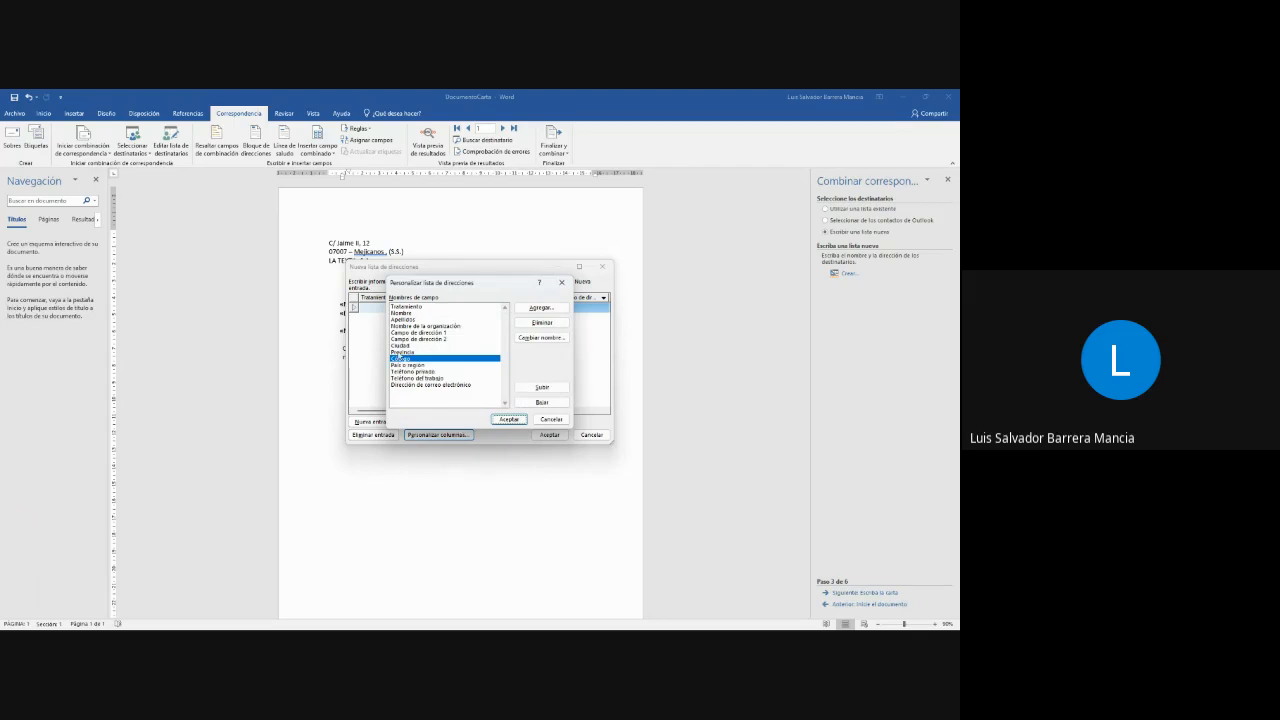
- Delete the Provincia and Ciudad fields from the address list, confirming each removal
{"action": "left_click", "coordinate": [408, 352]}
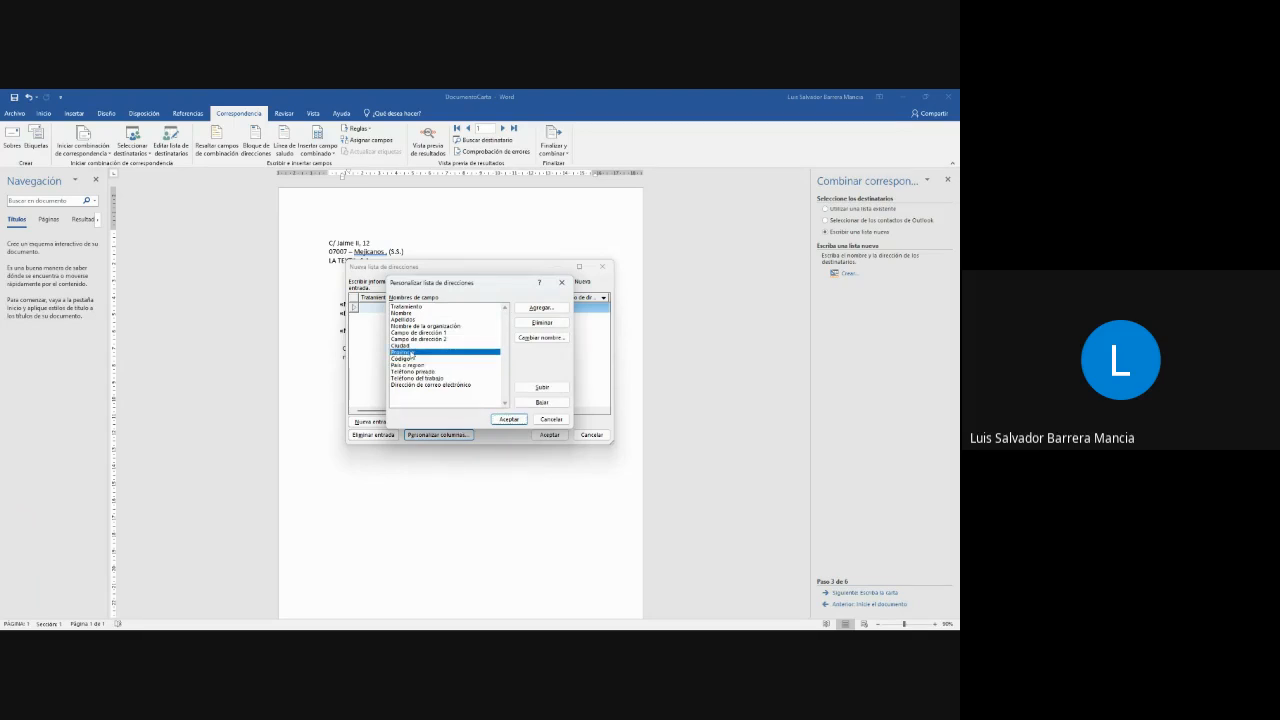
{"action": "left_click", "coordinate": [542, 323]}
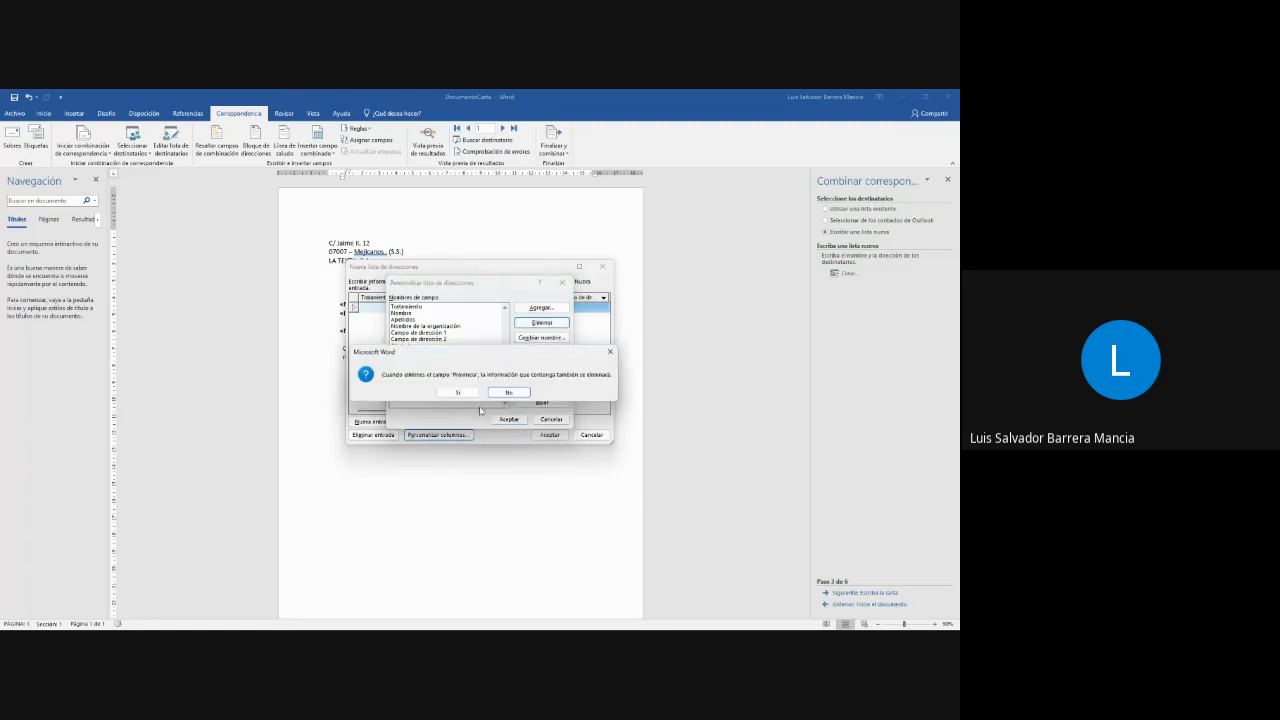
{"action": "left_click", "coordinate": [459, 393]}
{"action": "left_click", "coordinate": [420, 347]}
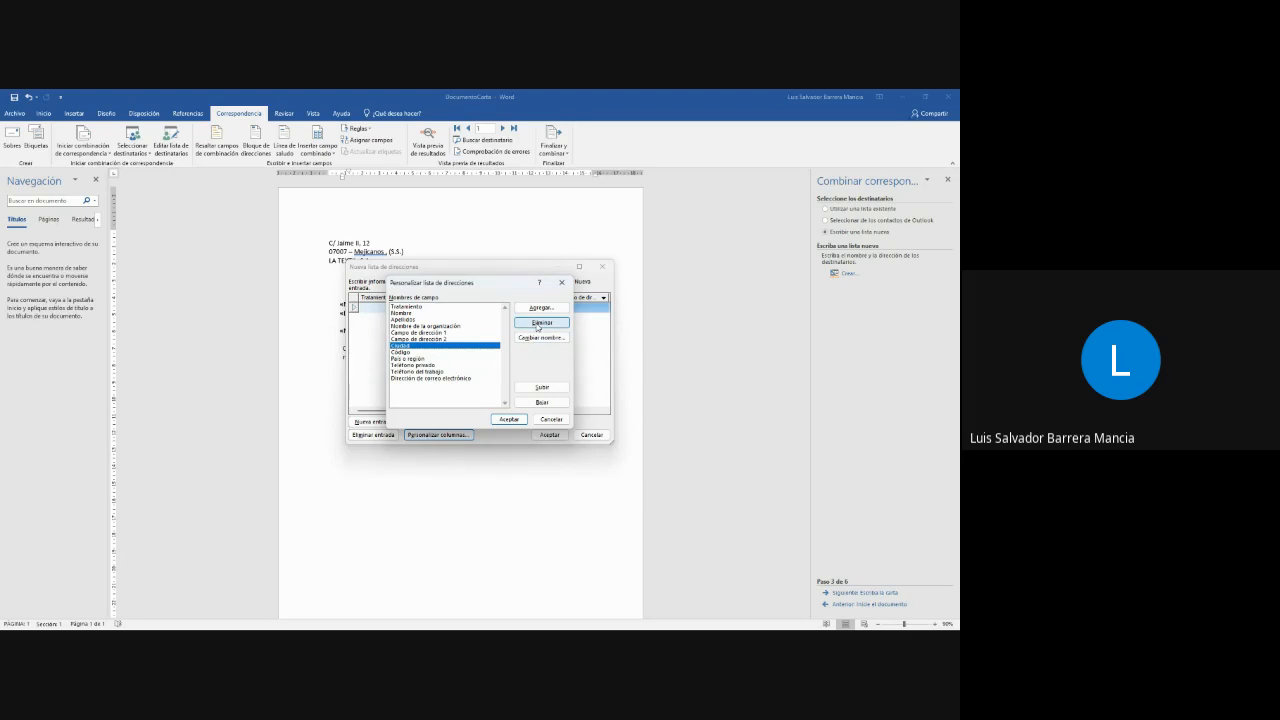
{"action": "left_click", "coordinate": [538, 326]}
{"action": "left_click", "coordinate": [461, 395]}
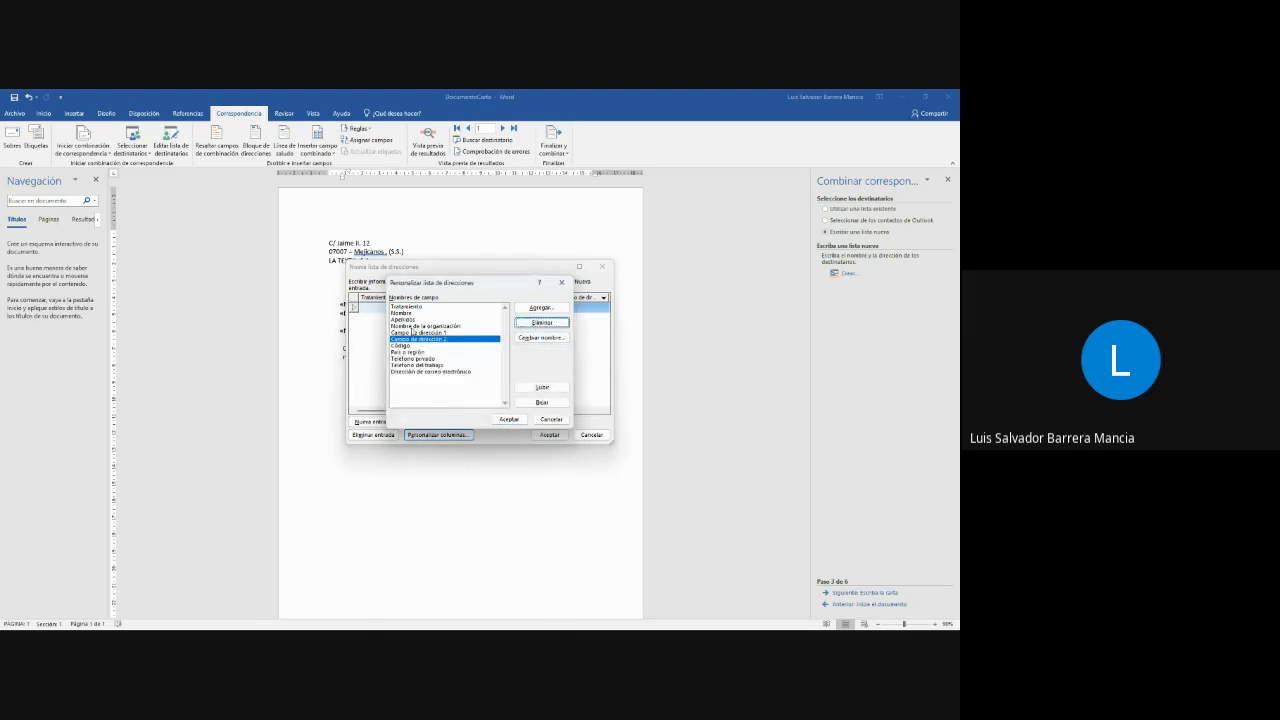
- Delete the Campo de dirección 1 and Campo de dirección 2 fields from the address list
{"action": "left_click", "coordinate": [420, 332]}
{"action": "left_click", "coordinate": [541, 322]}
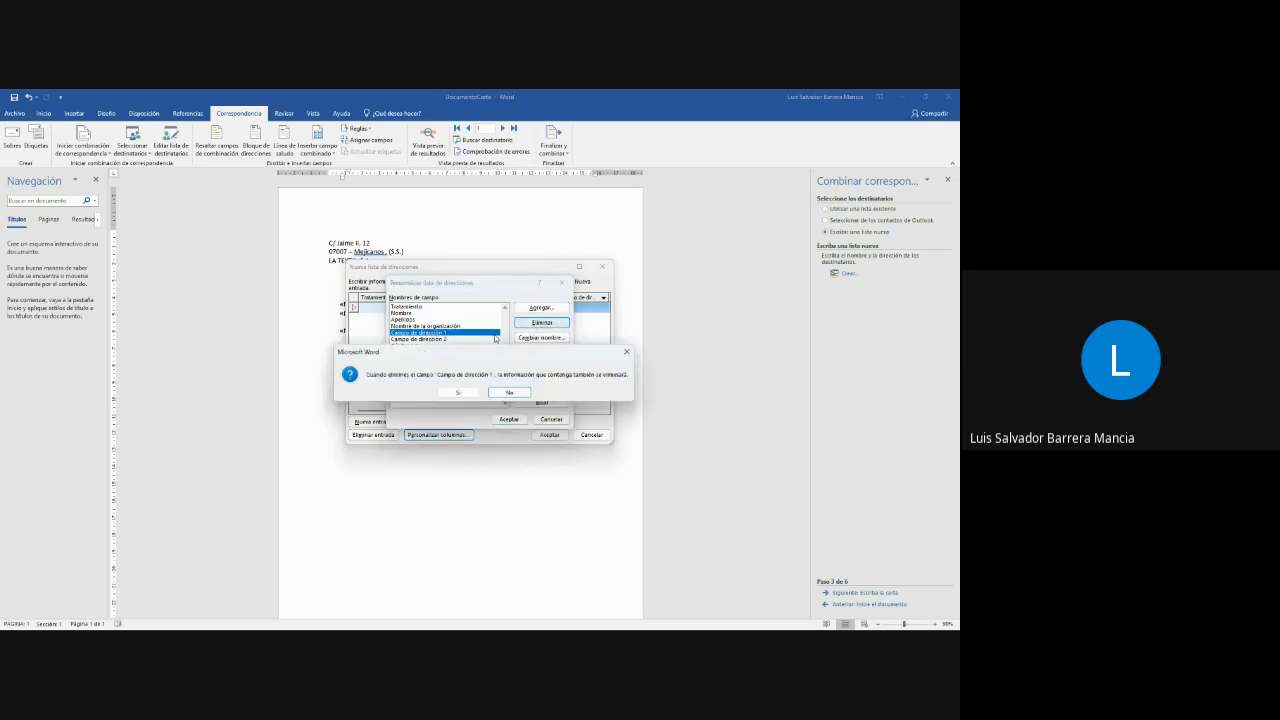
{"action": "left_click", "coordinate": [466, 393]}
{"action": "left_click", "coordinate": [451, 334]}
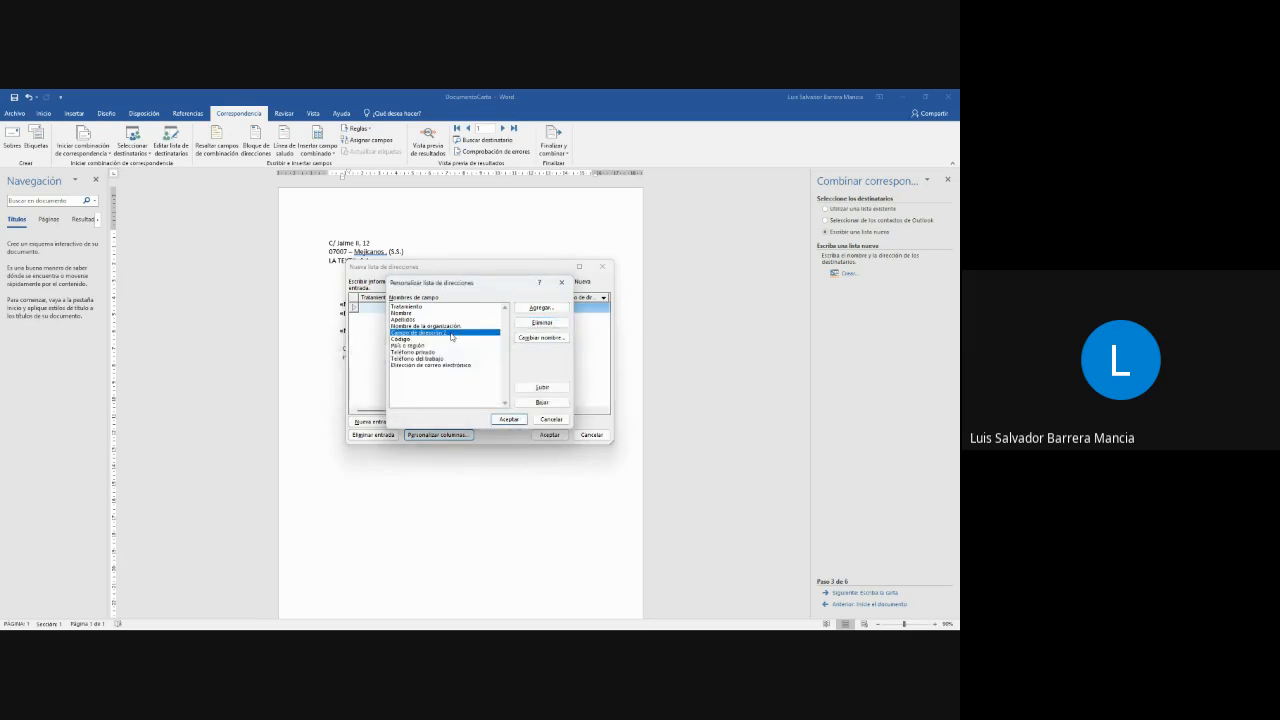
{"action": "left_click", "coordinate": [544, 325]}
{"action": "left_click", "coordinate": [458, 390]}
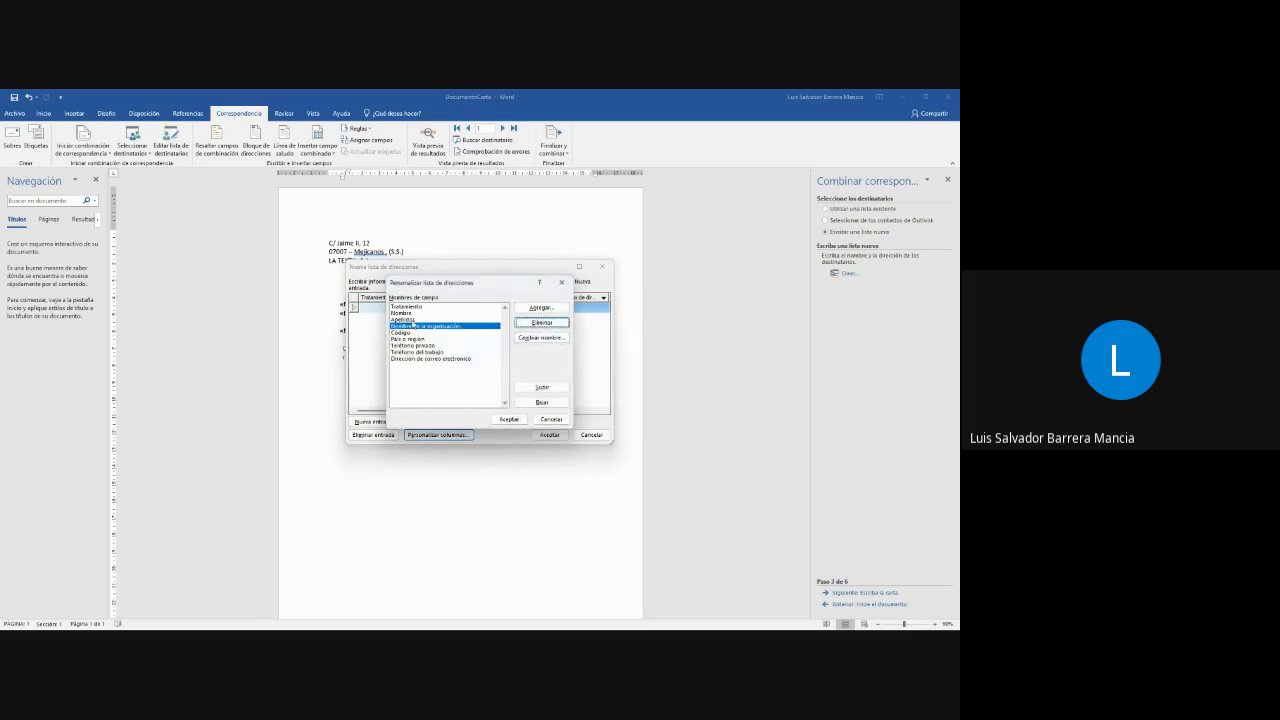
- Delete the Apellidos, Nombre de la organización and Tratamiento fields from the address list
{"action": "left_click", "coordinate": [404, 319]}
{"action": "left_click", "coordinate": [541, 322]}
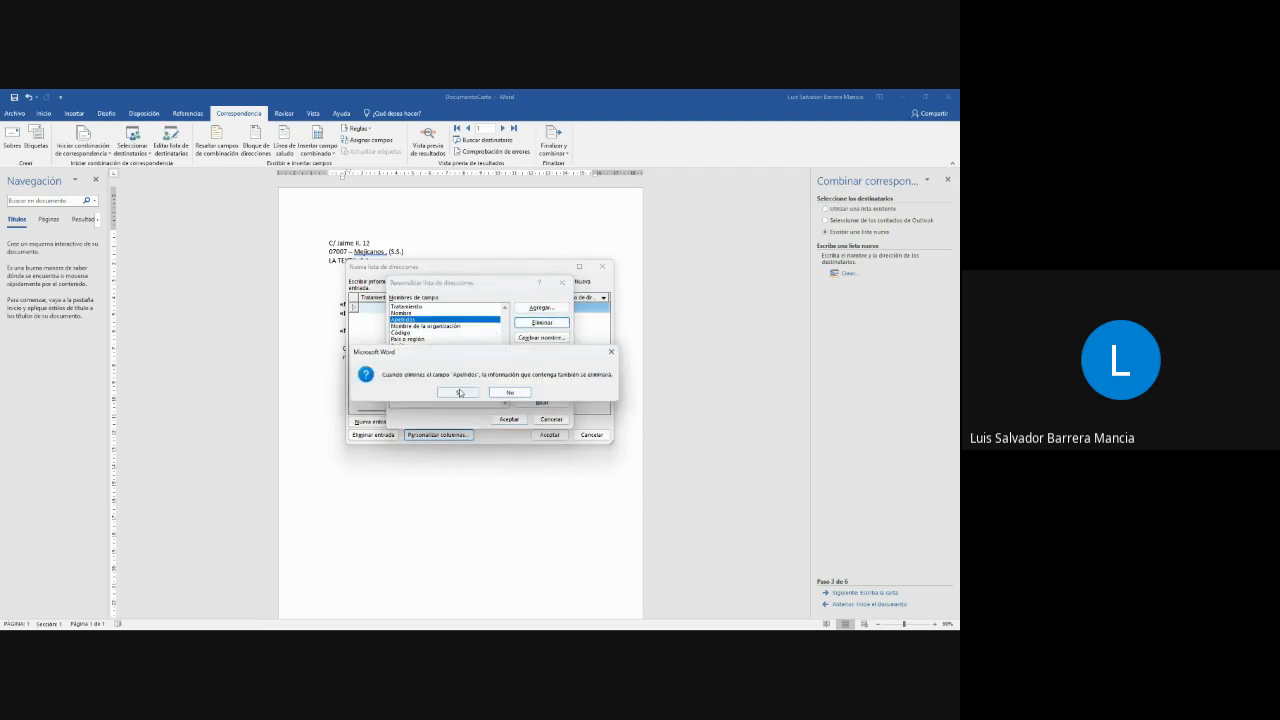
{"action": "left_click", "coordinate": [459, 392]}
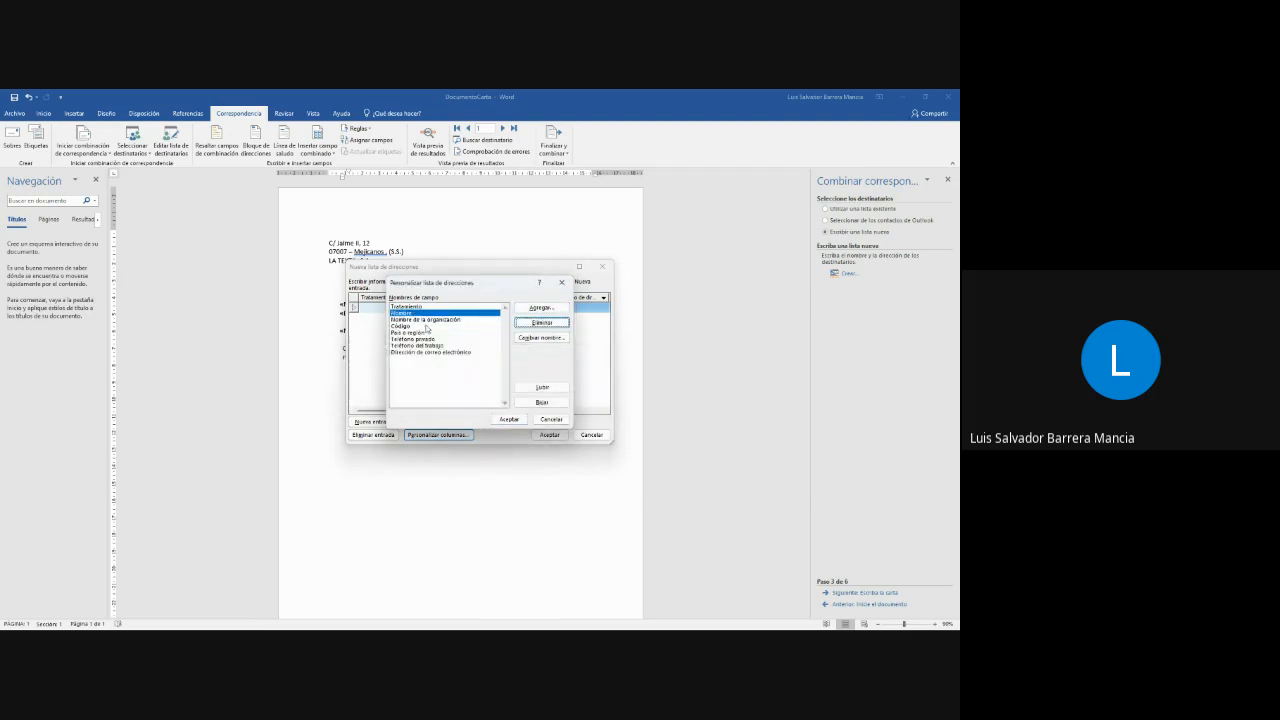
{"action": "left_click", "coordinate": [541, 322]}
{"action": "left_click", "coordinate": [459, 392]}
{"action": "left_click", "coordinate": [415, 308]}
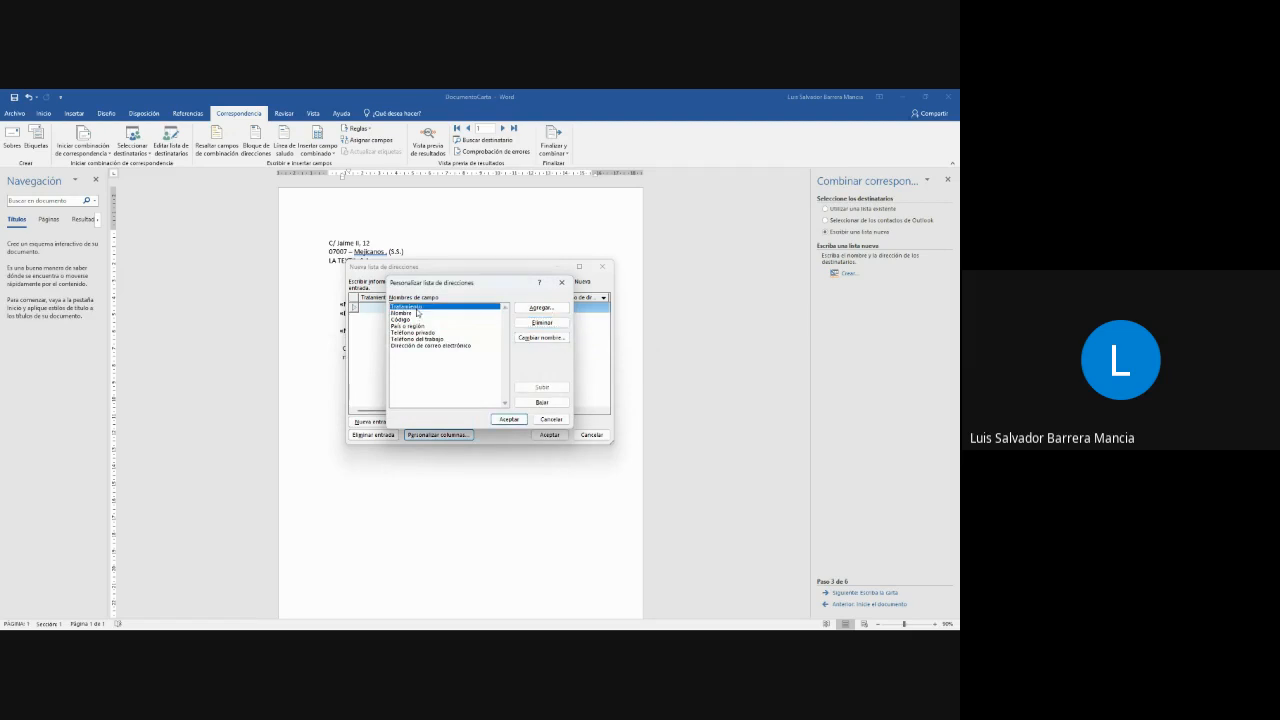
{"action": "left_click", "coordinate": [541, 322]}
{"action": "left_click", "coordinate": [459, 393]}
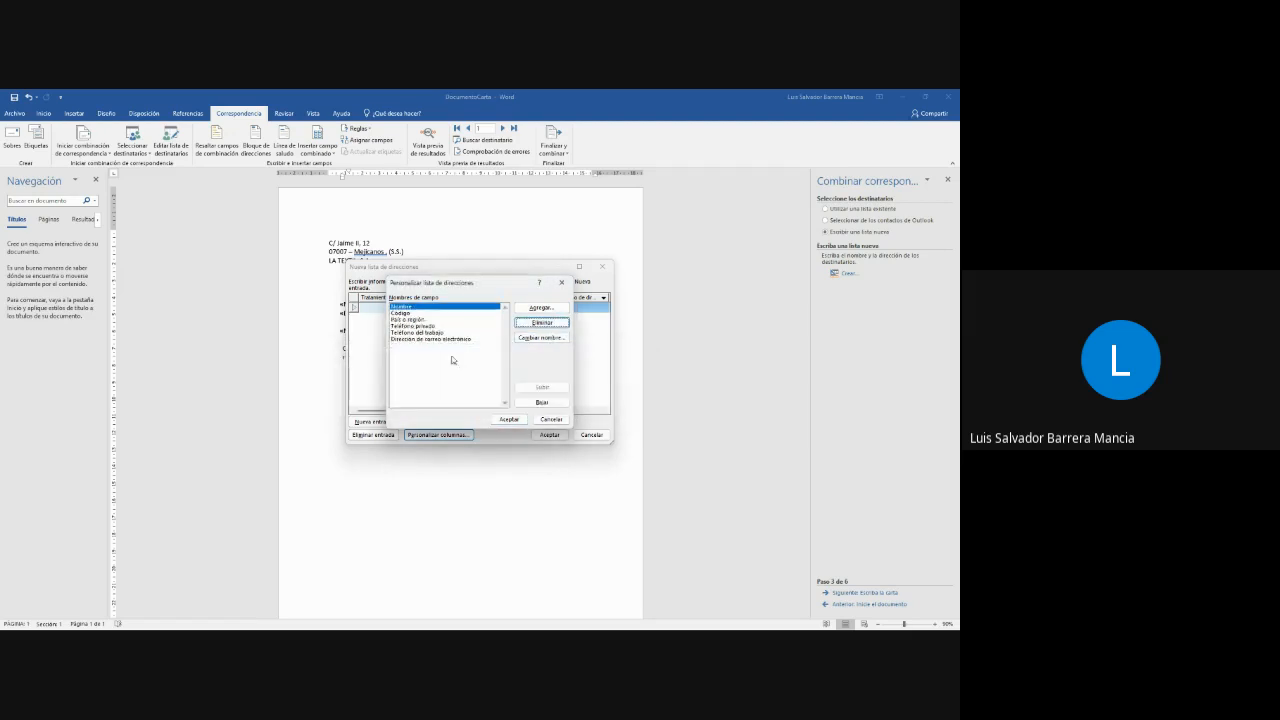
- Rename the Dirección de correo electrónico field of the address list as Dirección
{"action": "left_click", "coordinate": [408, 314]}
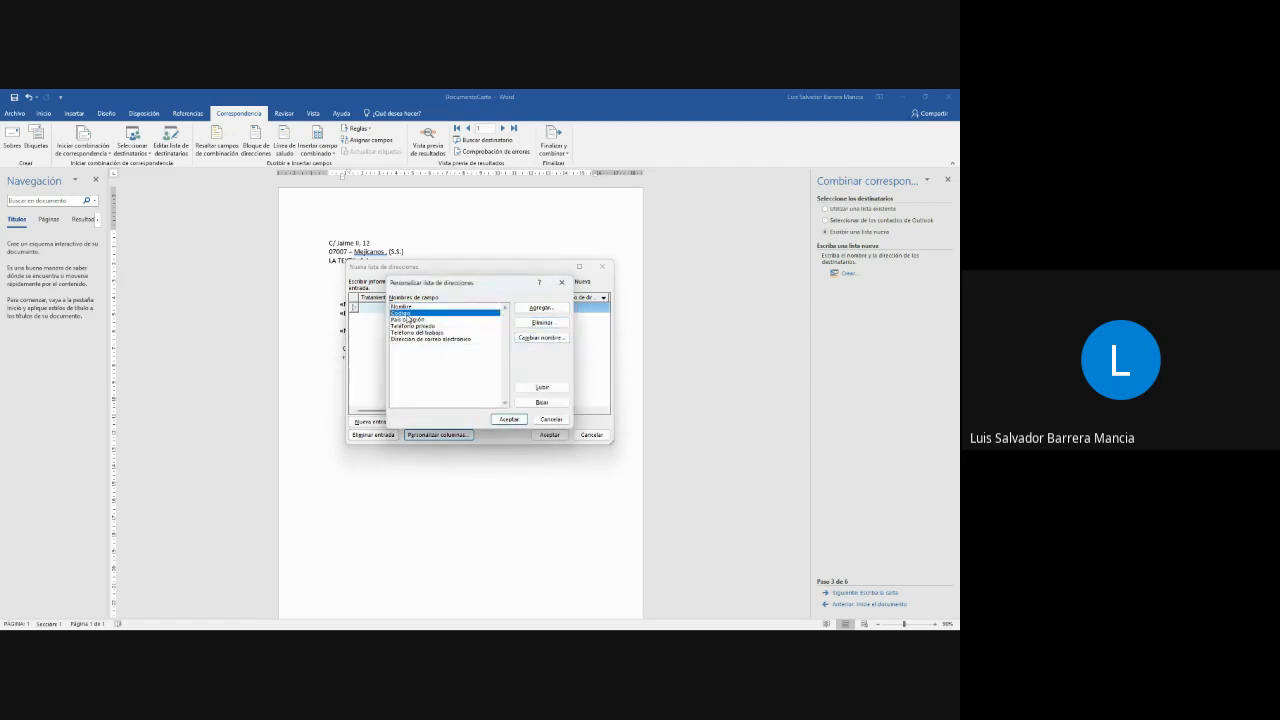
{"action": "left_click", "coordinate": [410, 319]}
{"action": "left_click", "coordinate": [423, 332]}
{"action": "left_click", "coordinate": [423, 326]}
{"action": "left_click", "coordinate": [421, 320]}
{"action": "left_click", "coordinate": [440, 332]}
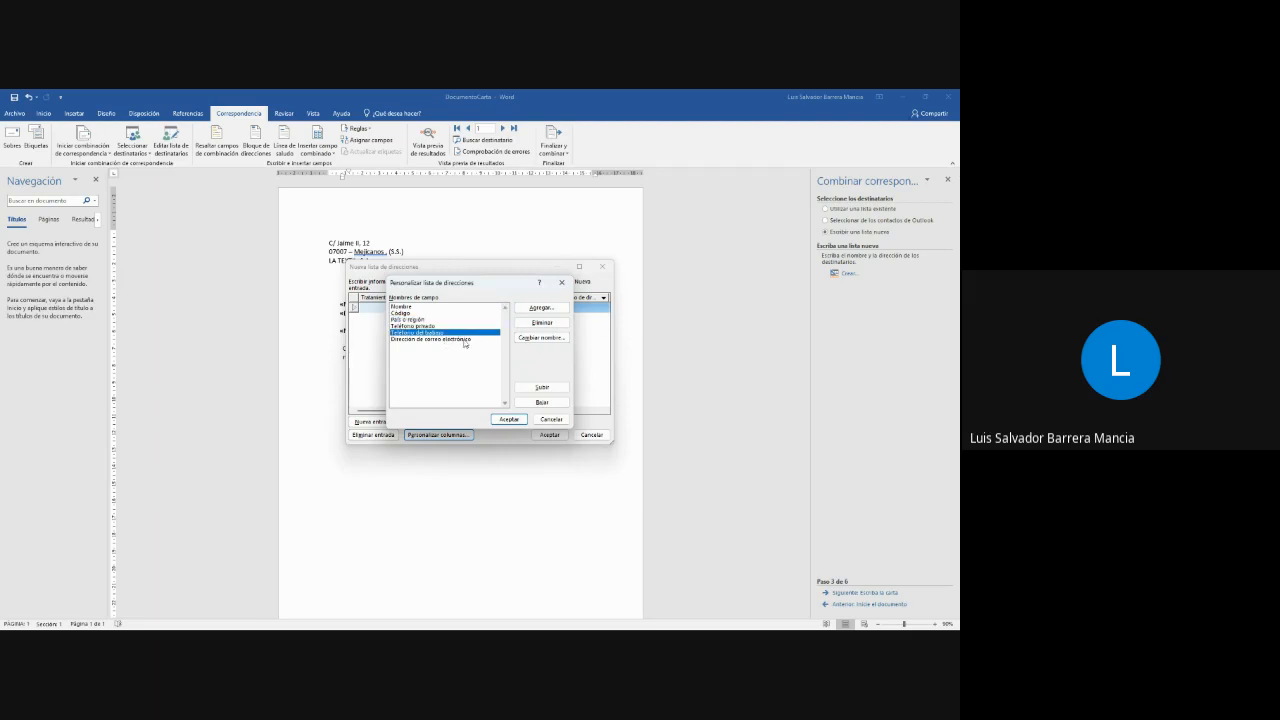
{"action": "left_click", "coordinate": [445, 340]}
{"action": "left_click", "coordinate": [541, 338]}
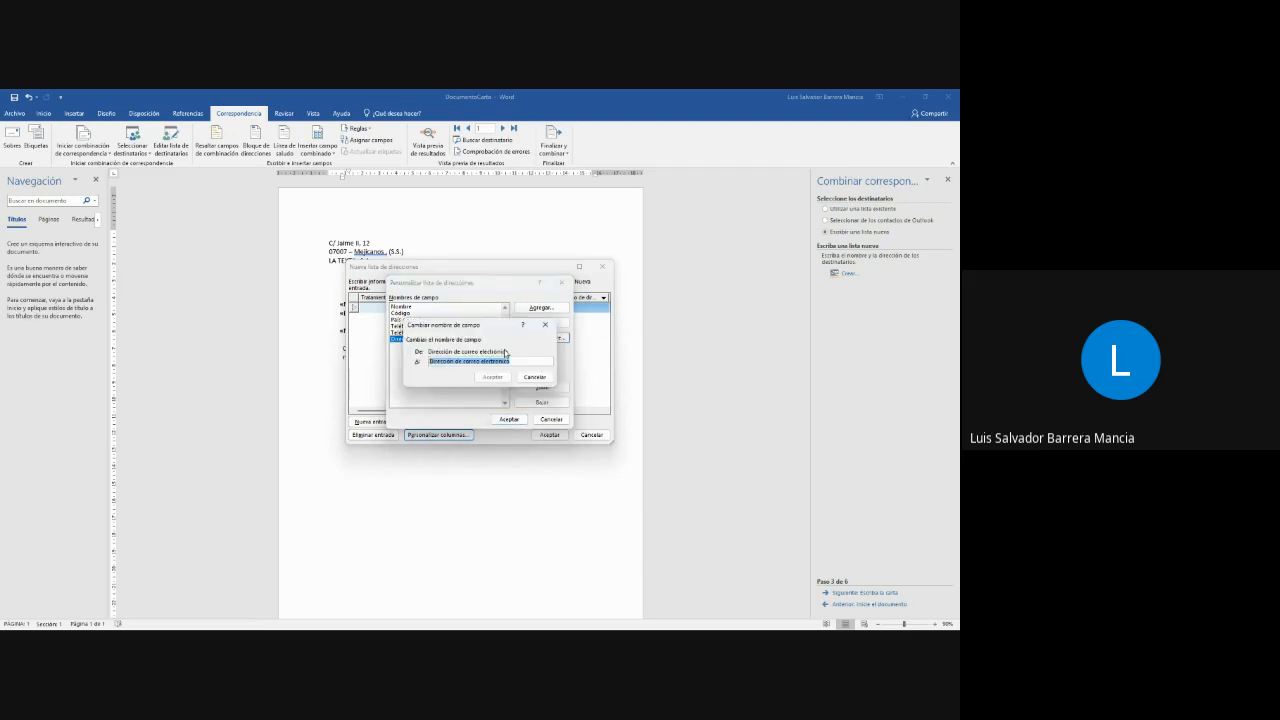
{"action": "key", "text": "BackSpace"}
{"action": "left_click", "coordinate": [482, 376]}
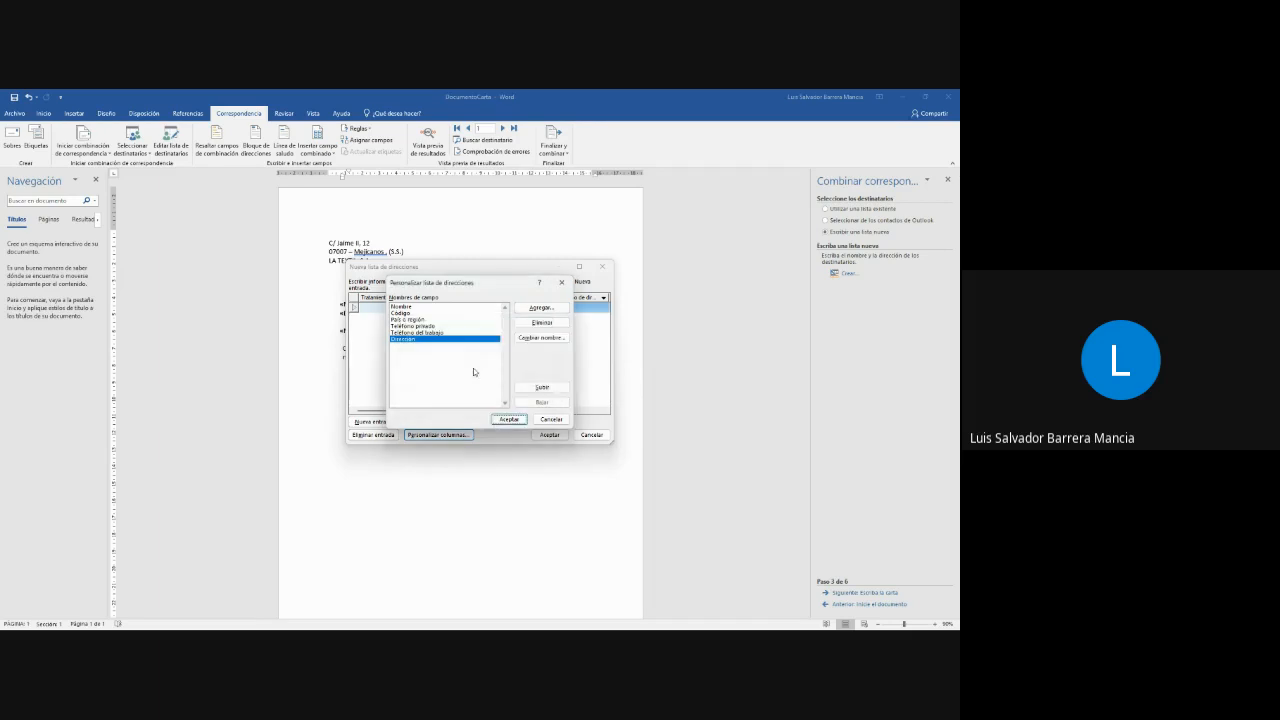
- Add a new field named Saludos after Teléfono del trabajo in the address list
{"action": "left_click", "coordinate": [438, 333]}
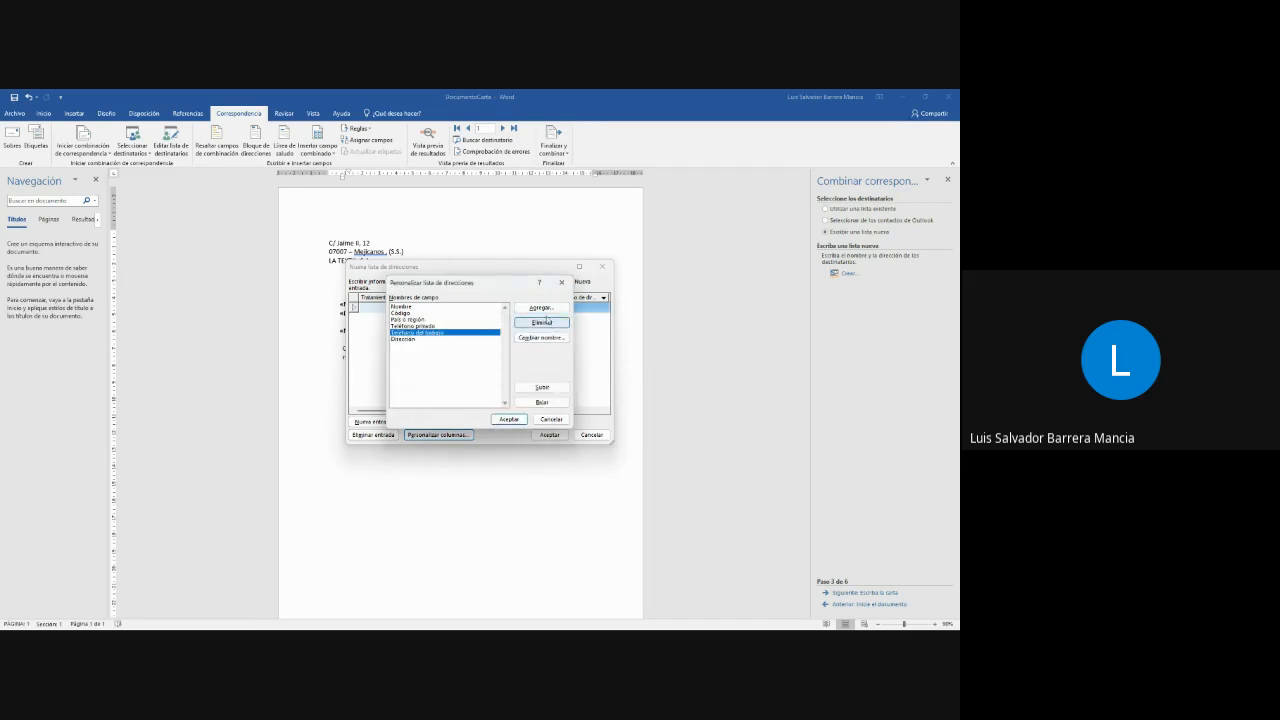
{"action": "left_click", "coordinate": [541, 308]}
{"action": "type", "text": "E"}
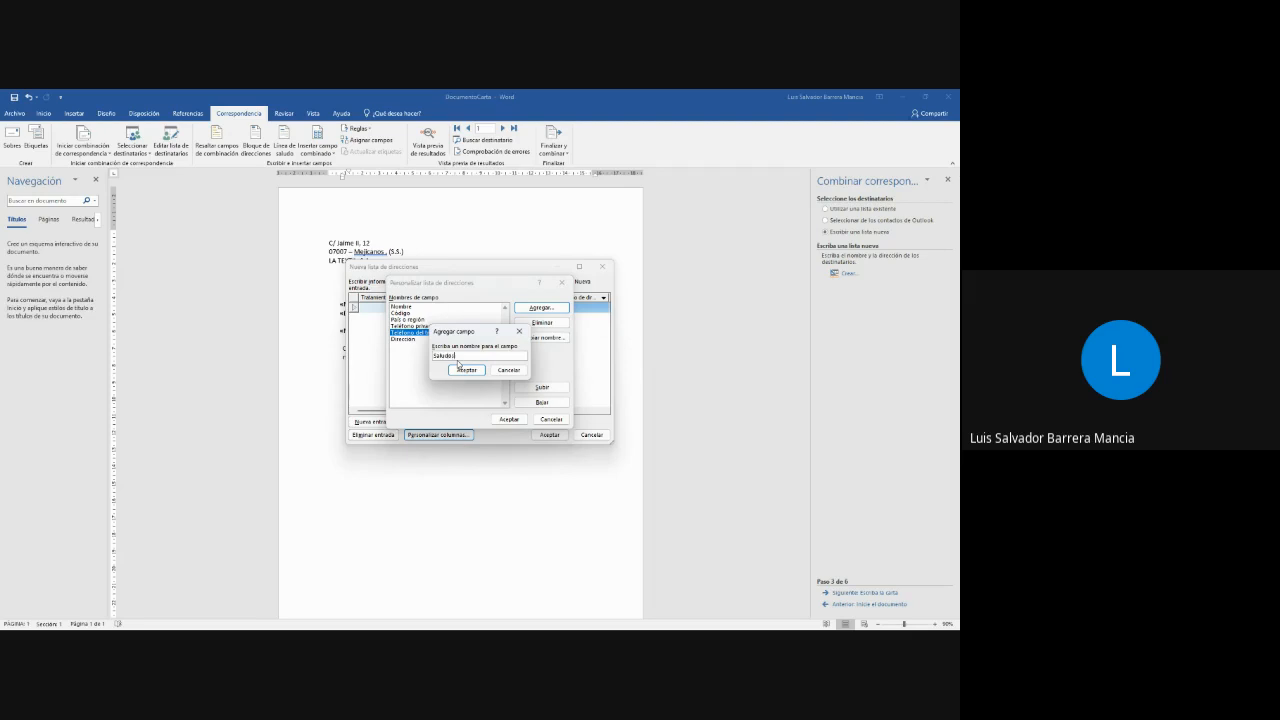
{"action": "left_click", "coordinate": [464, 369]}
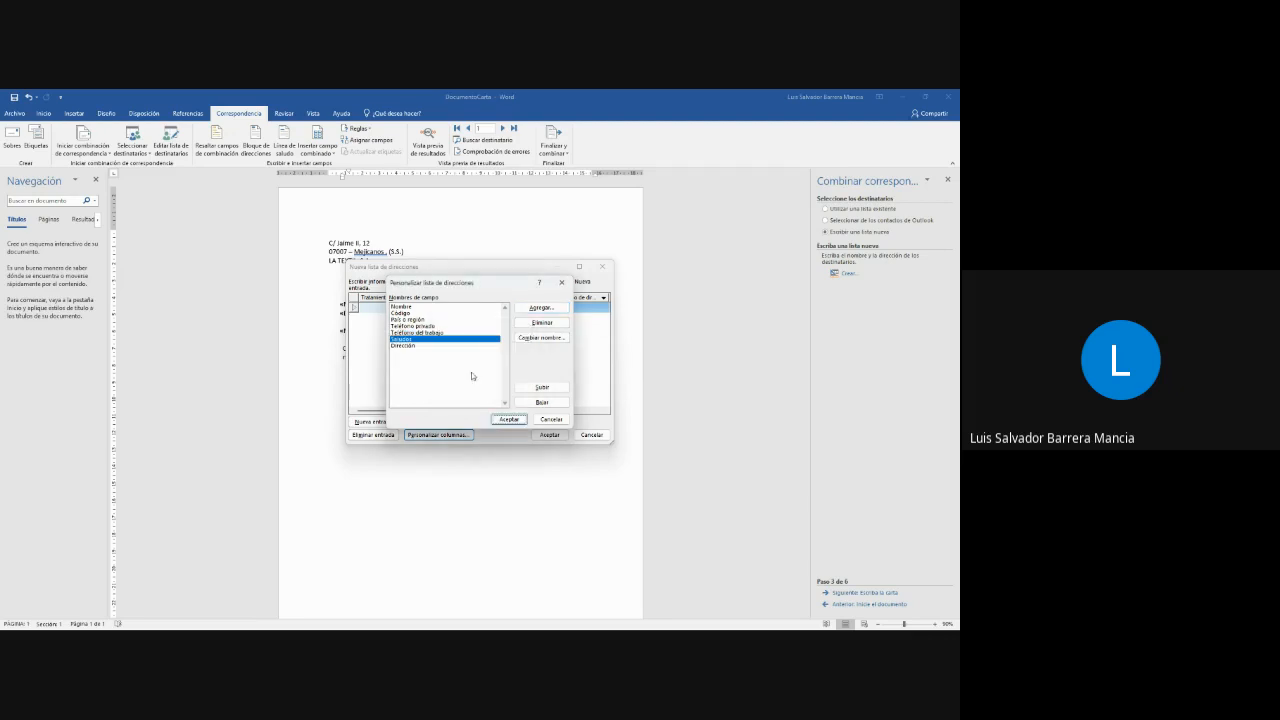
- Delete the Teléfono privado, Teléfono del trabajo and País o región fields from the address list, confirming each removal
{"action": "left_click", "coordinate": [424, 327]}
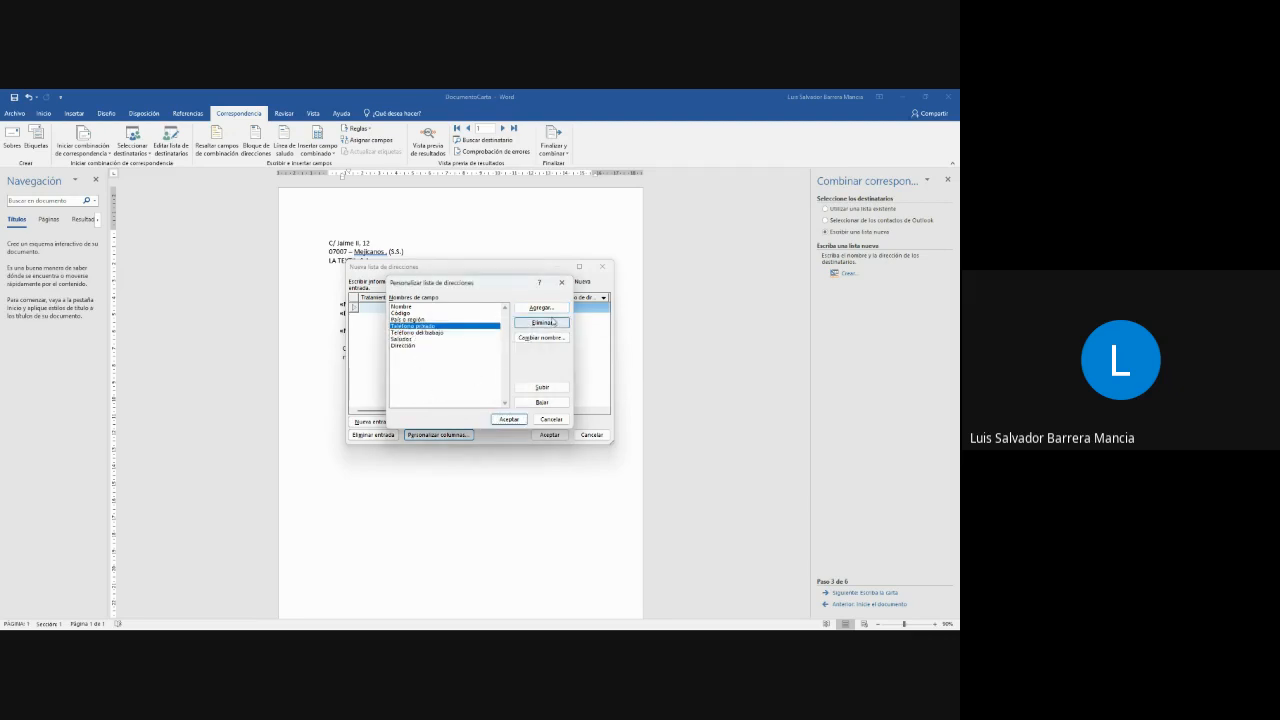
{"action": "left_click", "coordinate": [550, 323]}
{"action": "left_click", "coordinate": [469, 391]}
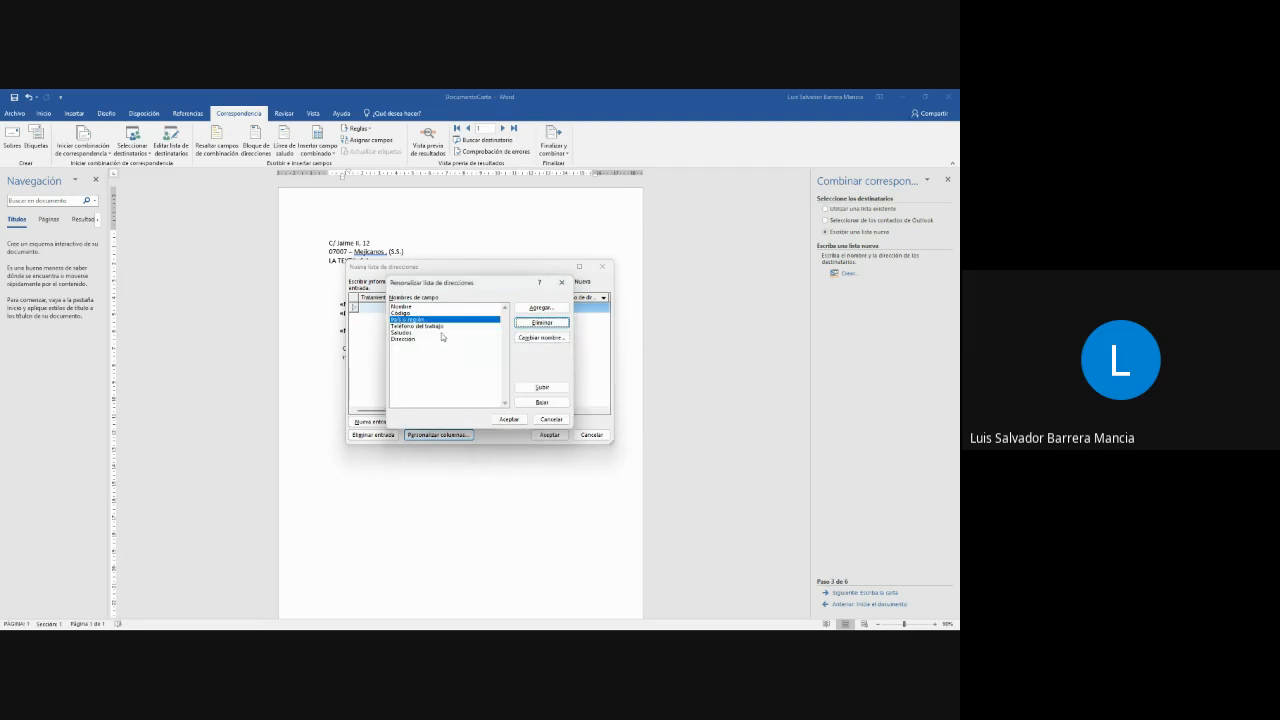
{"action": "left_click", "coordinate": [541, 322]}
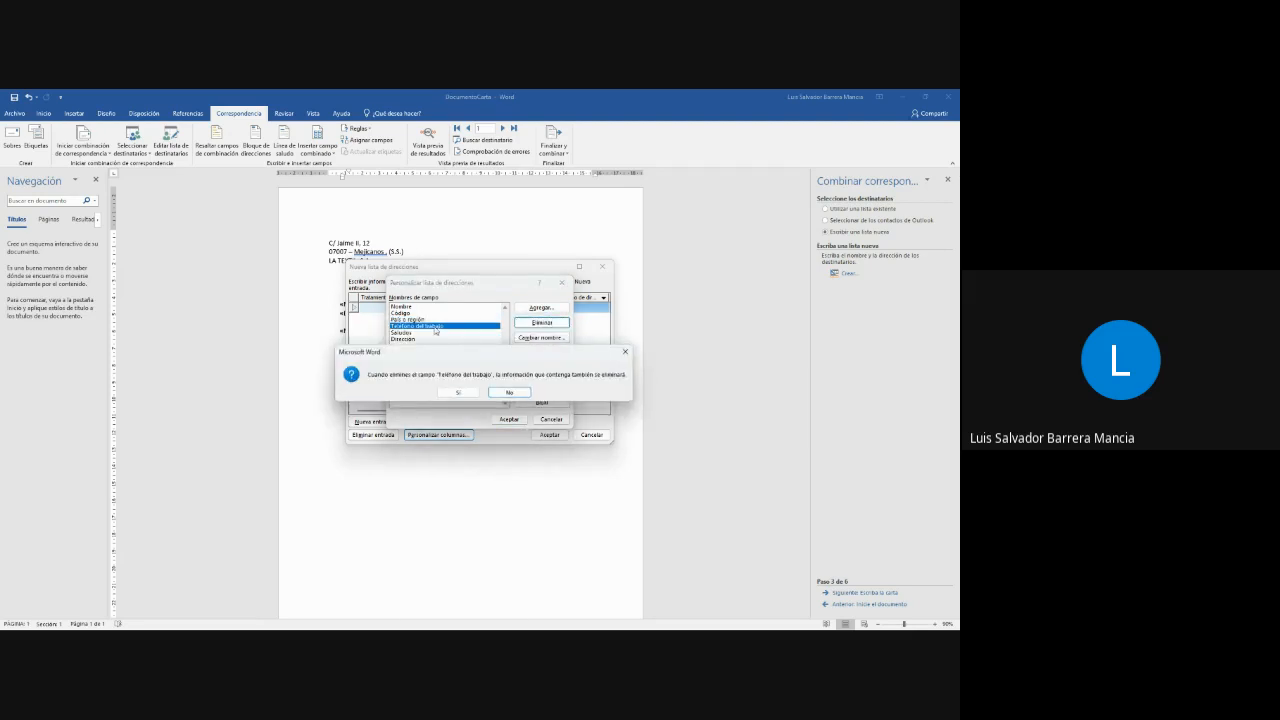
{"action": "left_click", "coordinate": [458, 393]}
{"action": "left_click", "coordinate": [541, 322]}
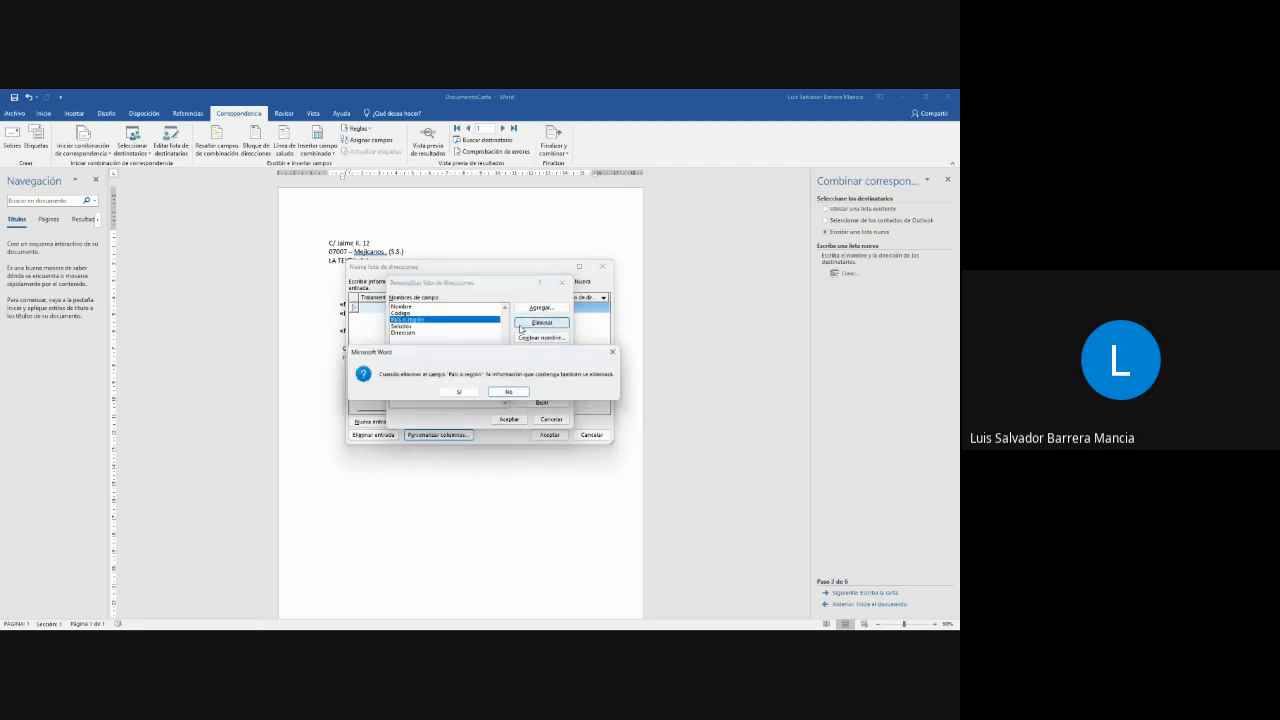
{"action": "left_click", "coordinate": [460, 394]}
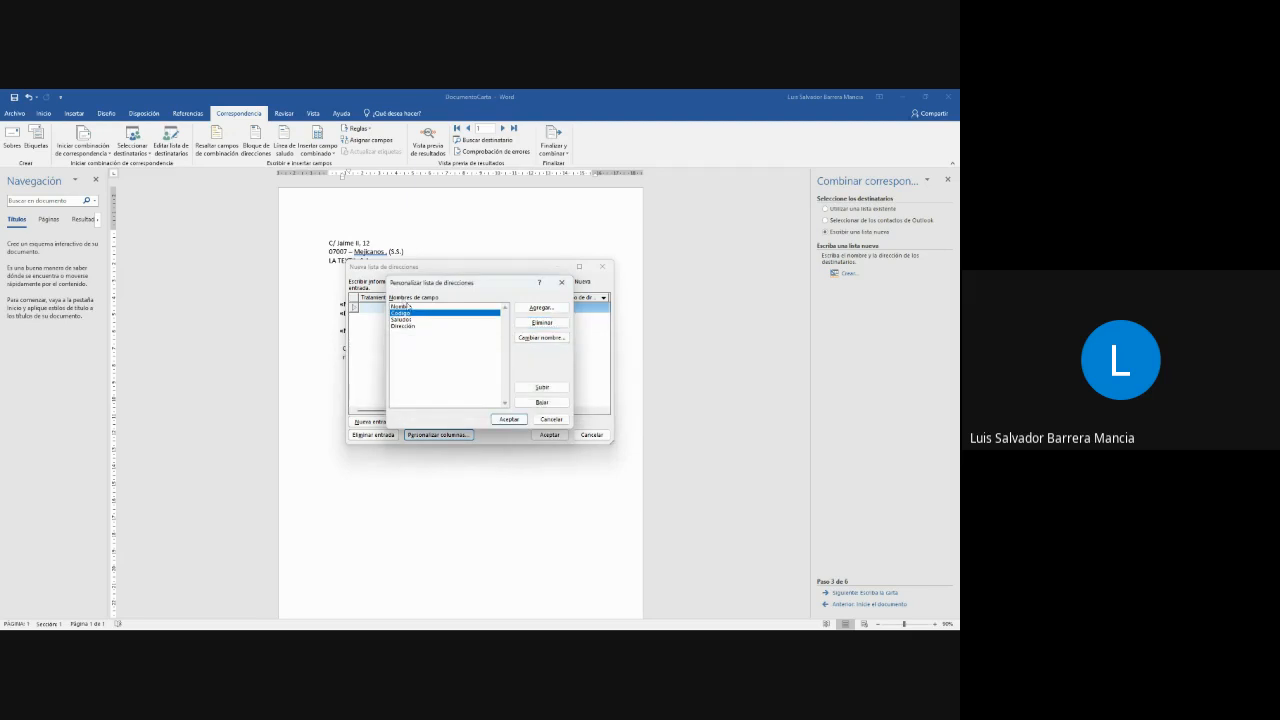
- Reorder the fields so Código comes first and Saludos follows Dirección, and accept the customized columns
{"action": "left_click", "coordinate": [425, 320]}
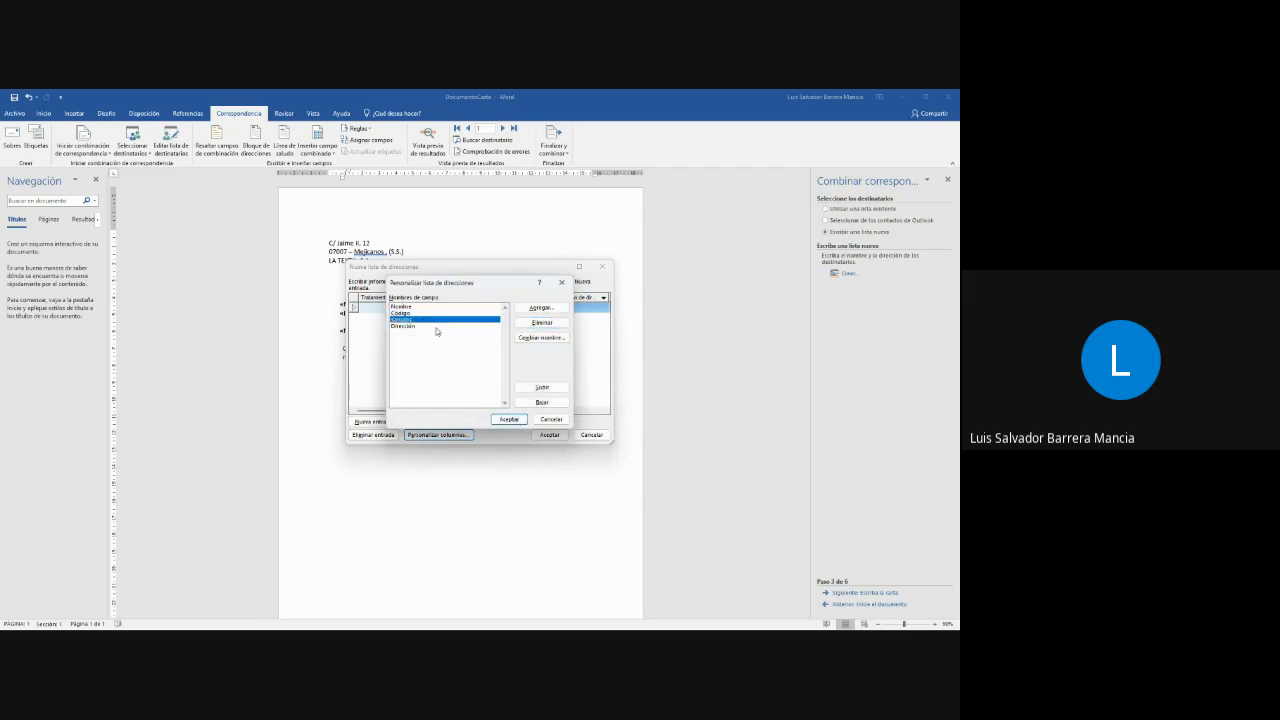
{"action": "left_click", "coordinate": [413, 306]}
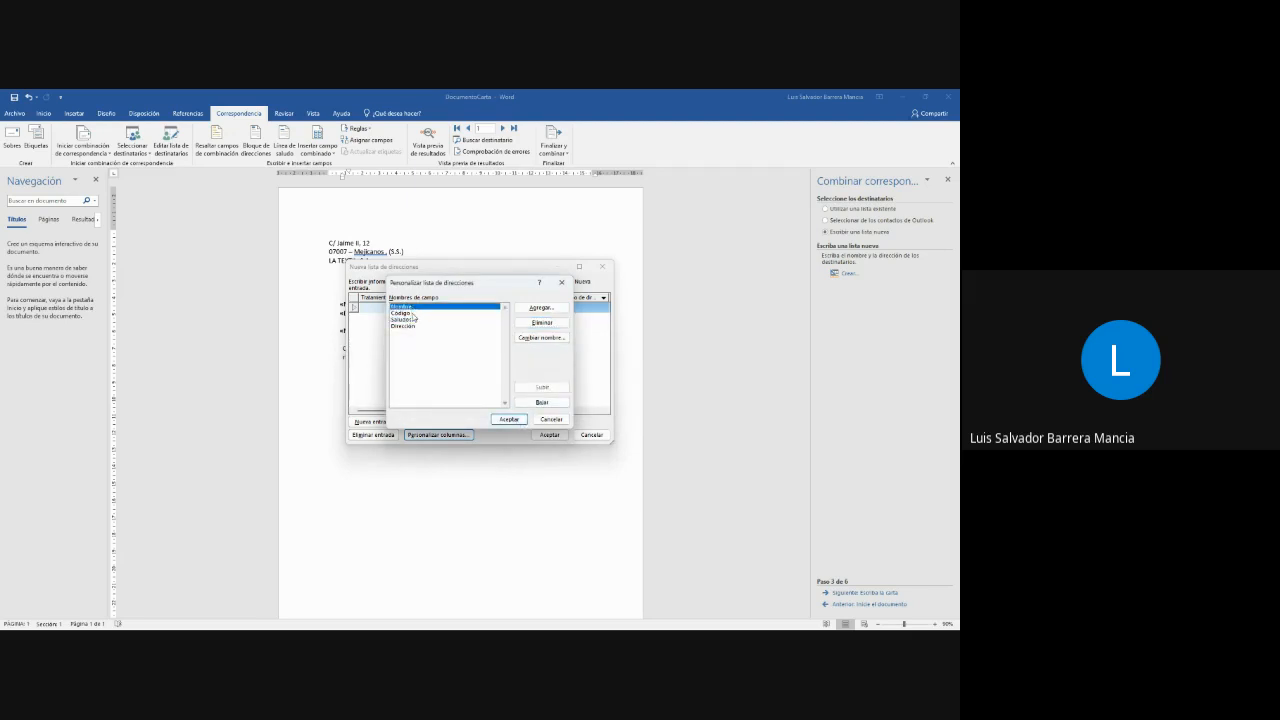
{"action": "left_click", "coordinate": [413, 314]}
{"action": "left_click", "coordinate": [542, 386]}
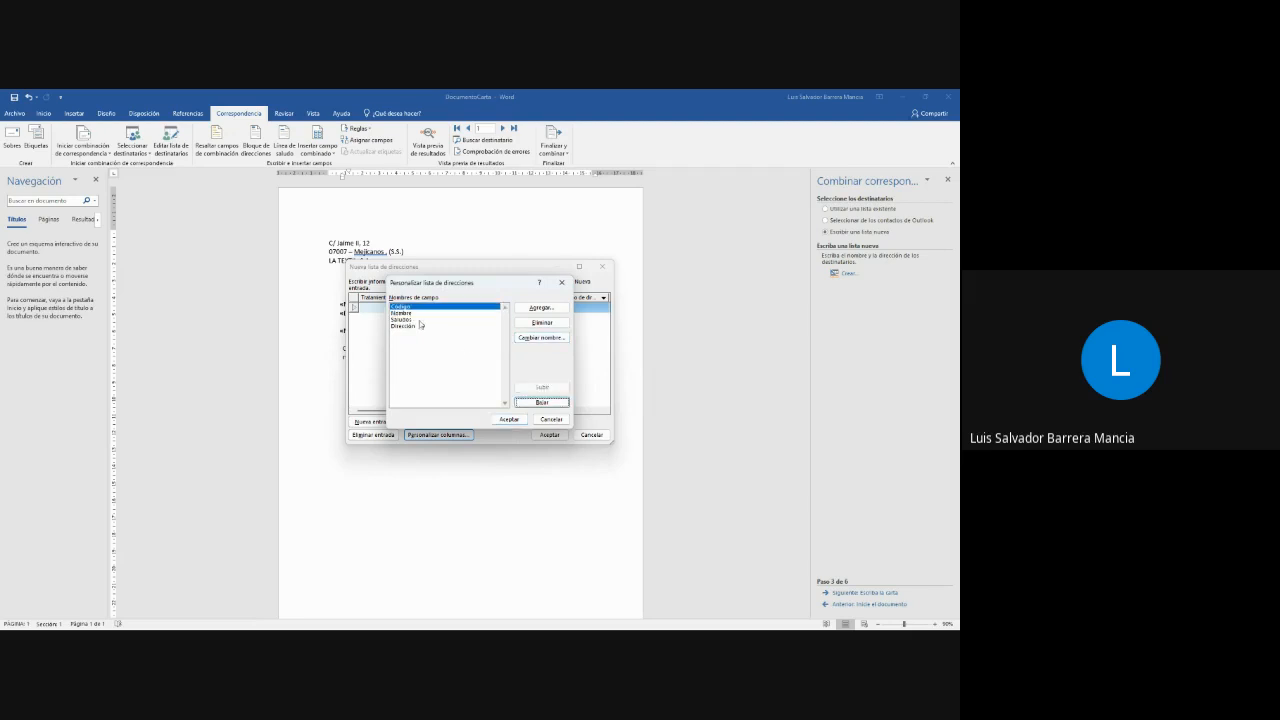
{"action": "left_click", "coordinate": [410, 313]}
{"action": "left_click", "coordinate": [408, 320]}
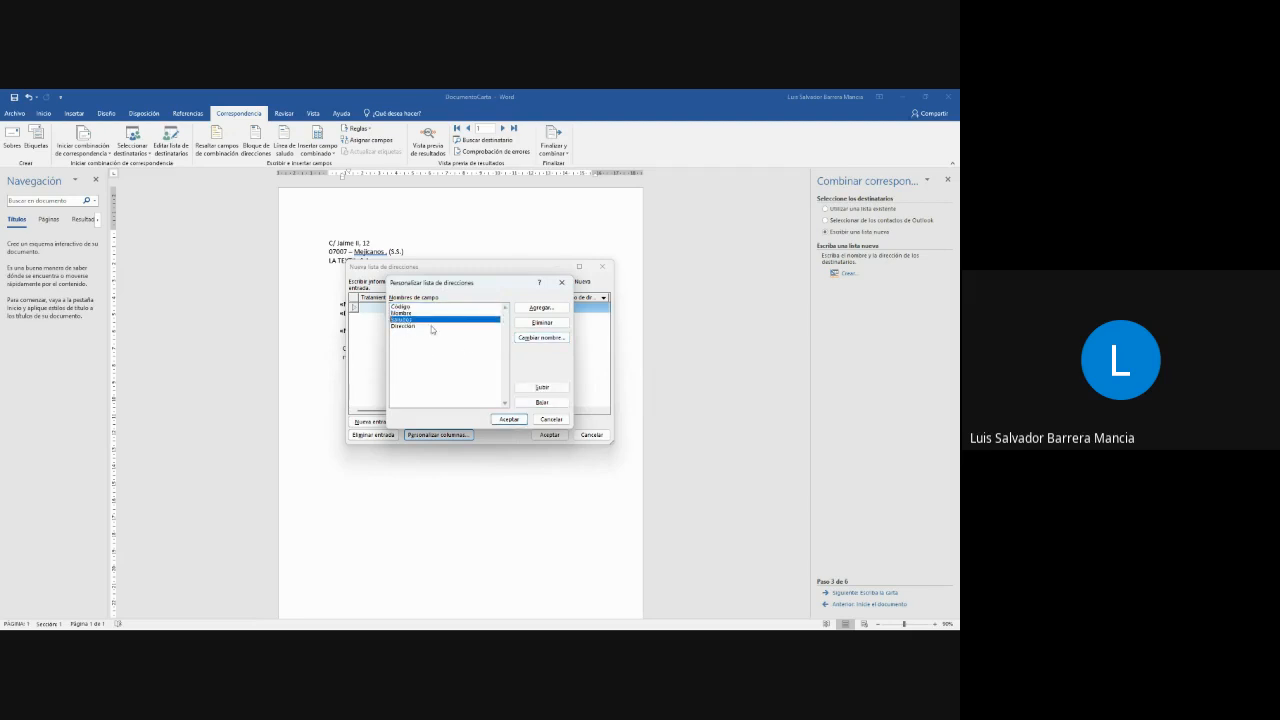
{"action": "left_click", "coordinate": [542, 401]}
{"action": "left_click", "coordinate": [404, 320]}
{"action": "left_click", "coordinate": [509, 419]}
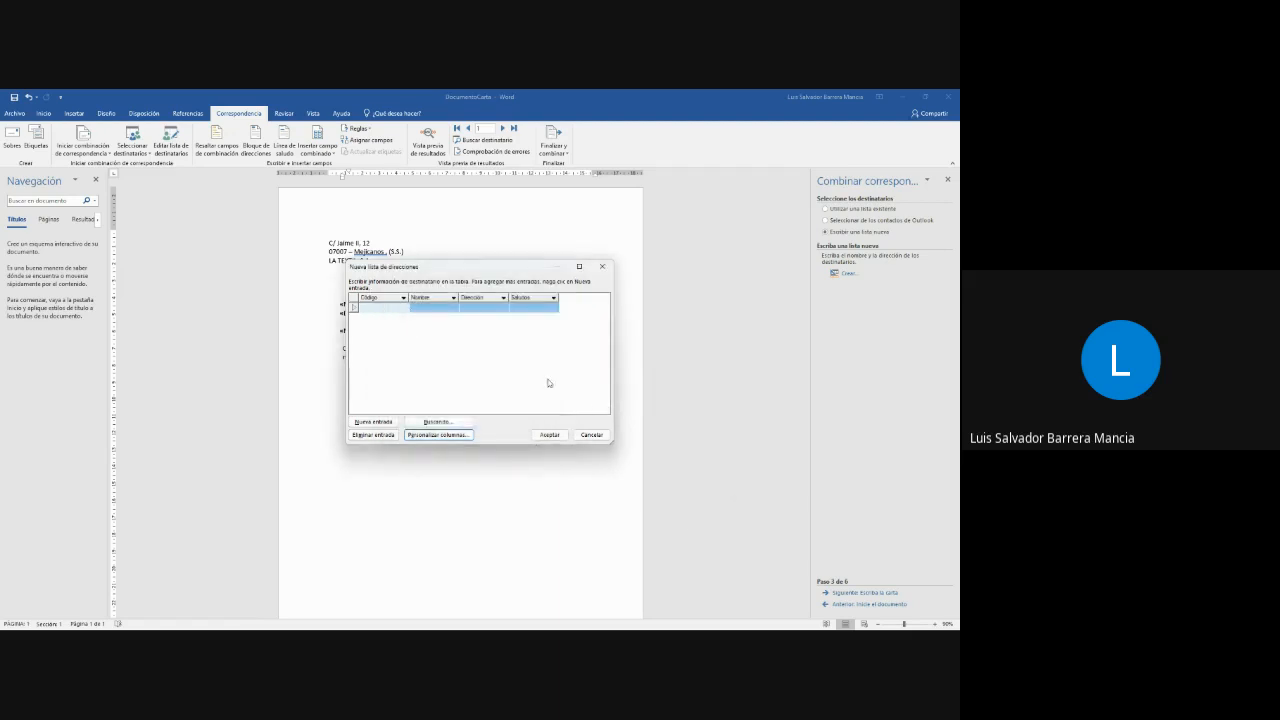
- Fill in the first recipient's code, name, address and Saludos value in the new address list
{"action": "left_click", "coordinate": [519, 368]}
{"action": "left_click", "coordinate": [376, 309]}
{"action": "key", "text": "Tab"}
{"action": "key", "text": "Tab"}
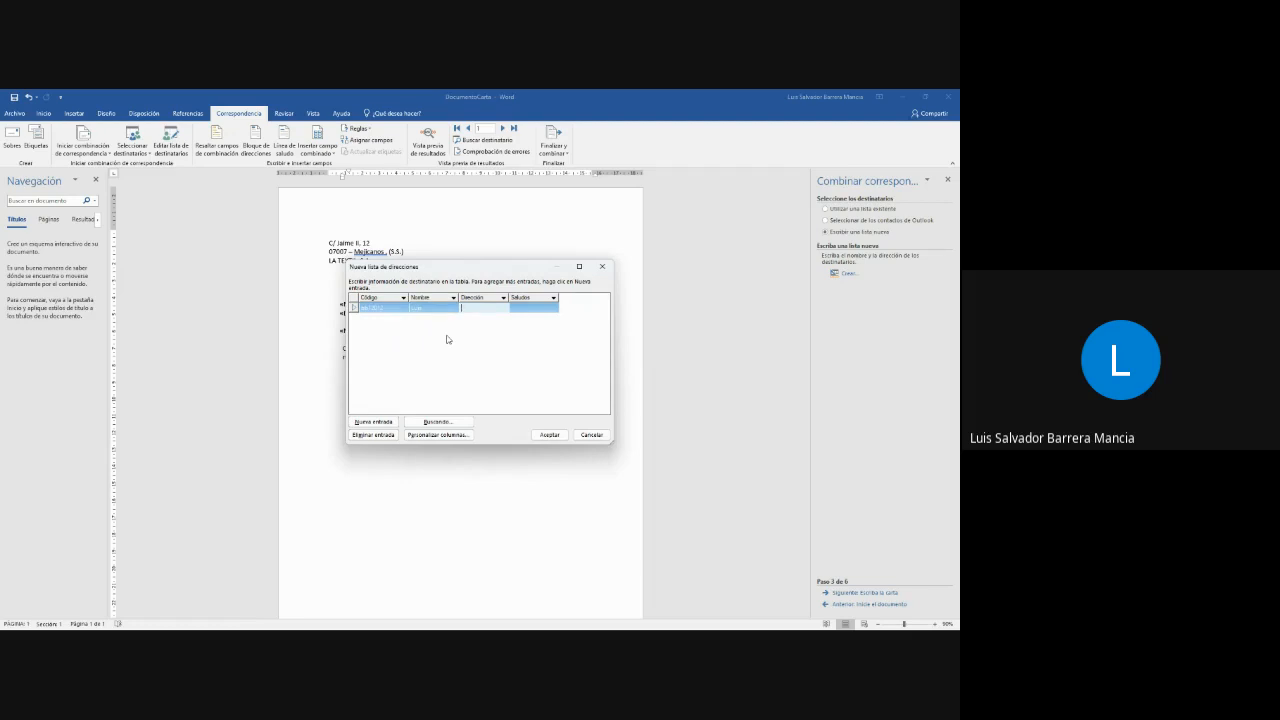
{"action": "type", "text": "s.s"}
{"action": "key", "text": "Tab"}
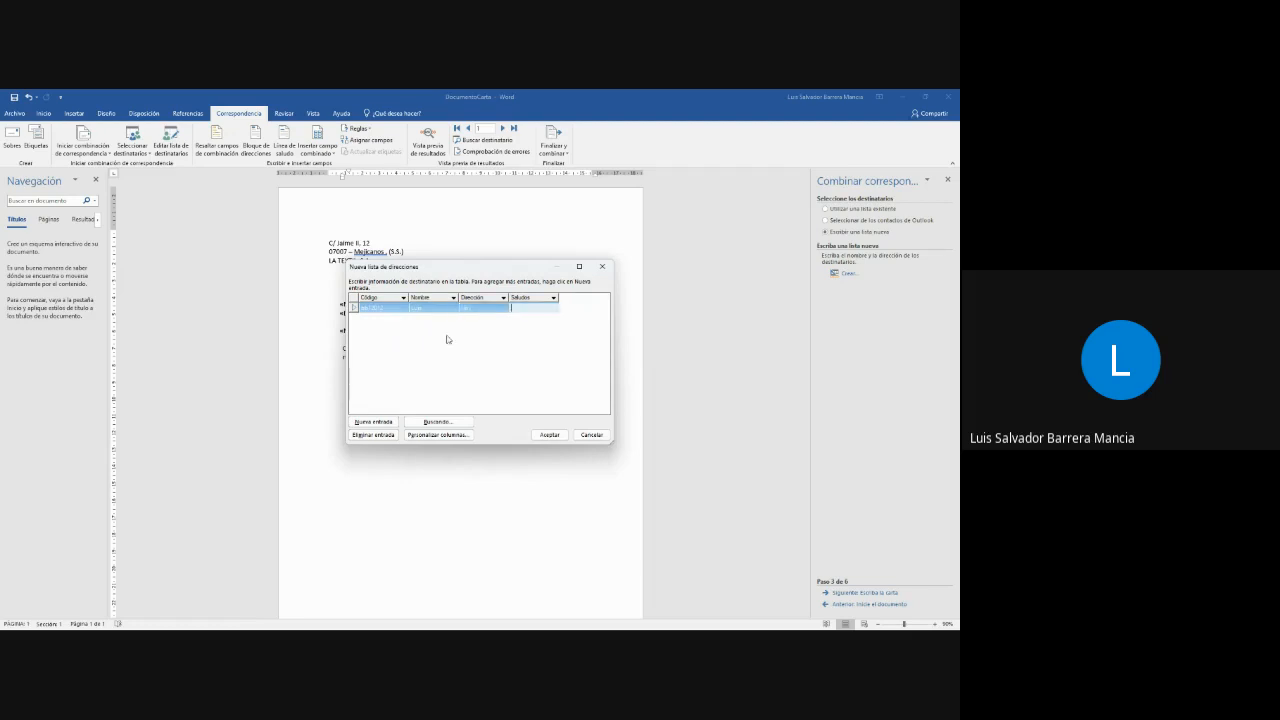
{"action": "type", "text": "ss"}
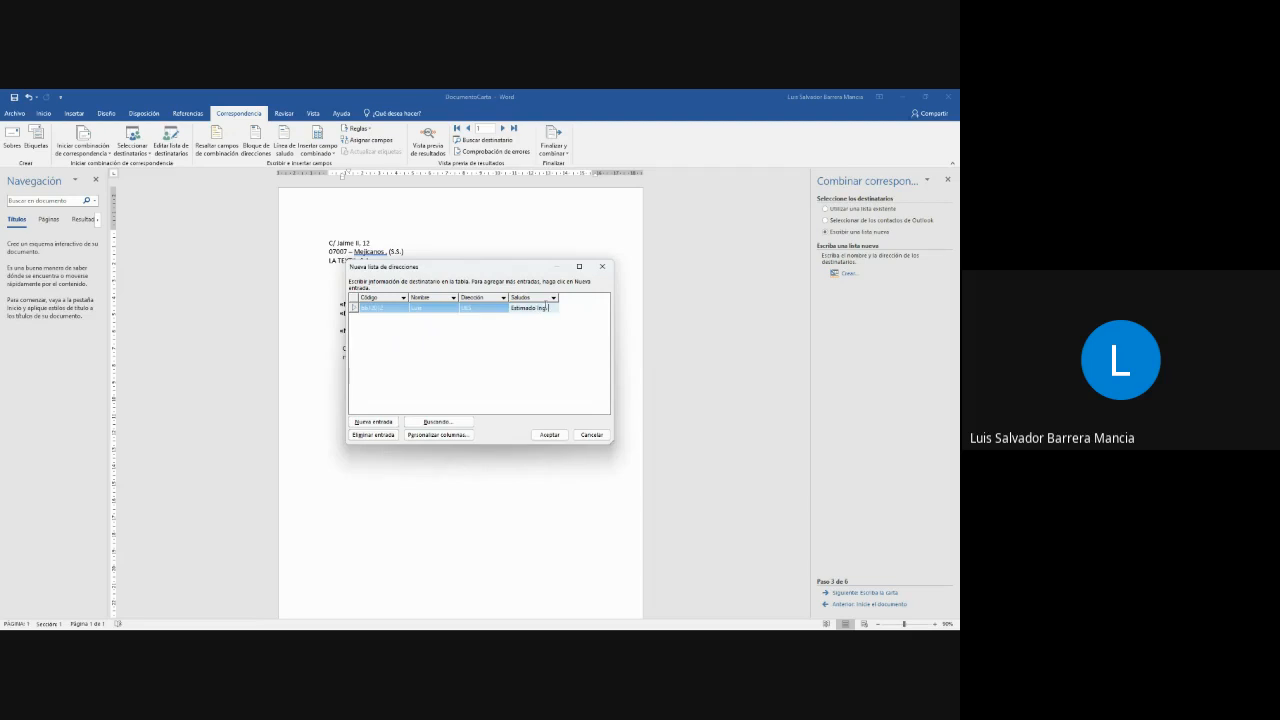
- Remove the surname from the first recipient's Nombre value in the new address list
{"action": "left_click", "coordinate": [439, 308]}
{"action": "left_click", "coordinate": [435, 308]}
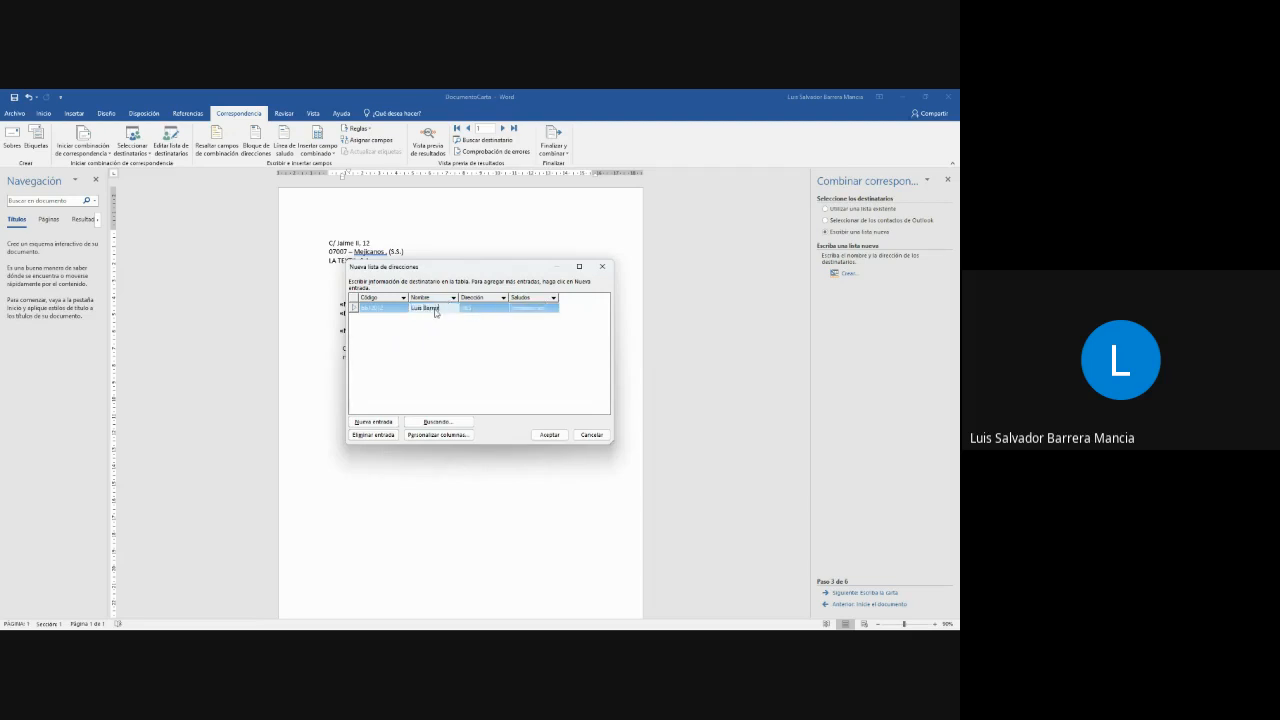
{"action": "left_click_drag", "start_coordinate": [423, 309], "coordinate": [449, 319]}
{"action": "key", "text": "BackSpace"}
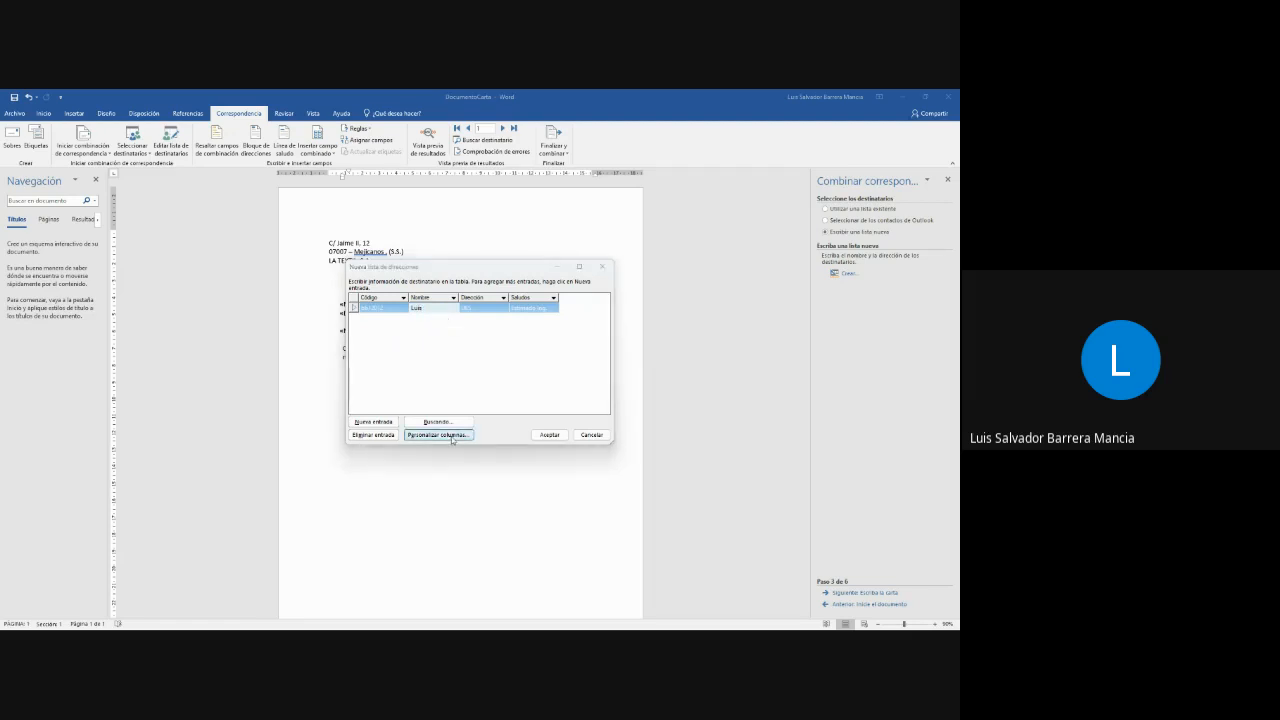
- Add an Apellido column directly after Nombre in the address list and enter the first recipient's surname in it
{"action": "left_click", "coordinate": [453, 436]}
{"action": "left_click", "coordinate": [553, 312]}
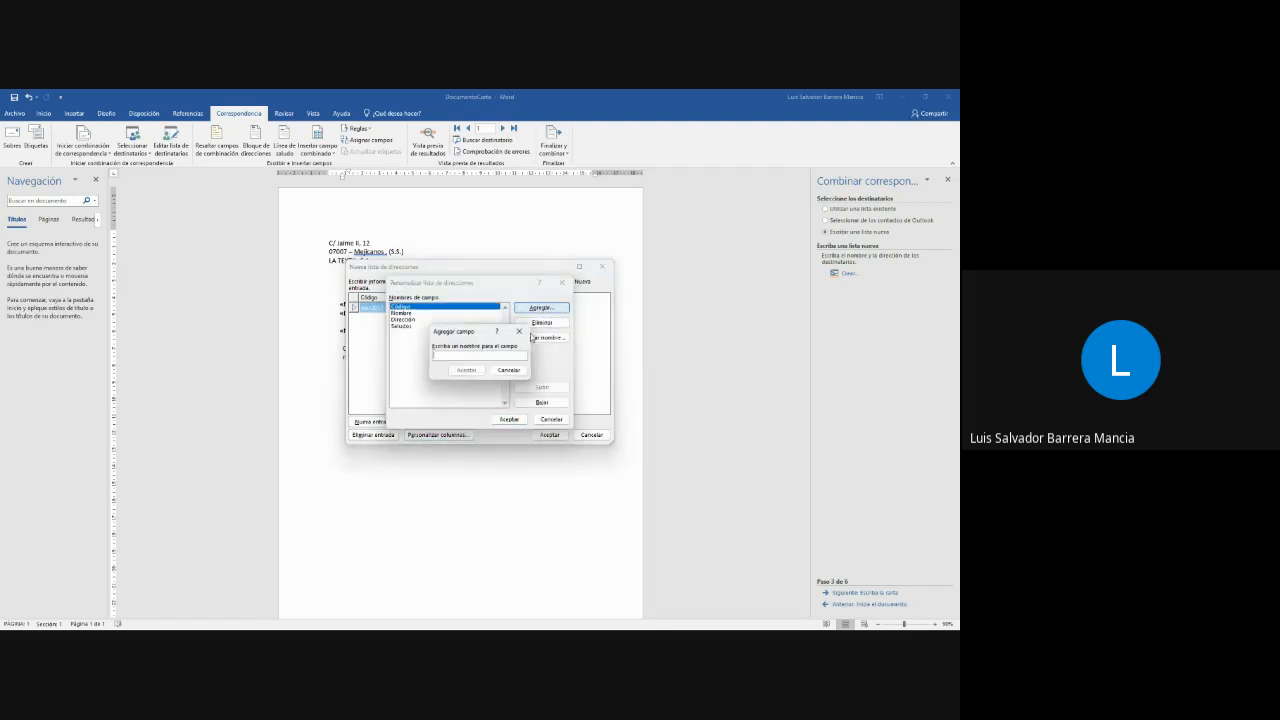
{"action": "type", "text": "Apellido"}
{"action": "left_click", "coordinate": [466, 370]}
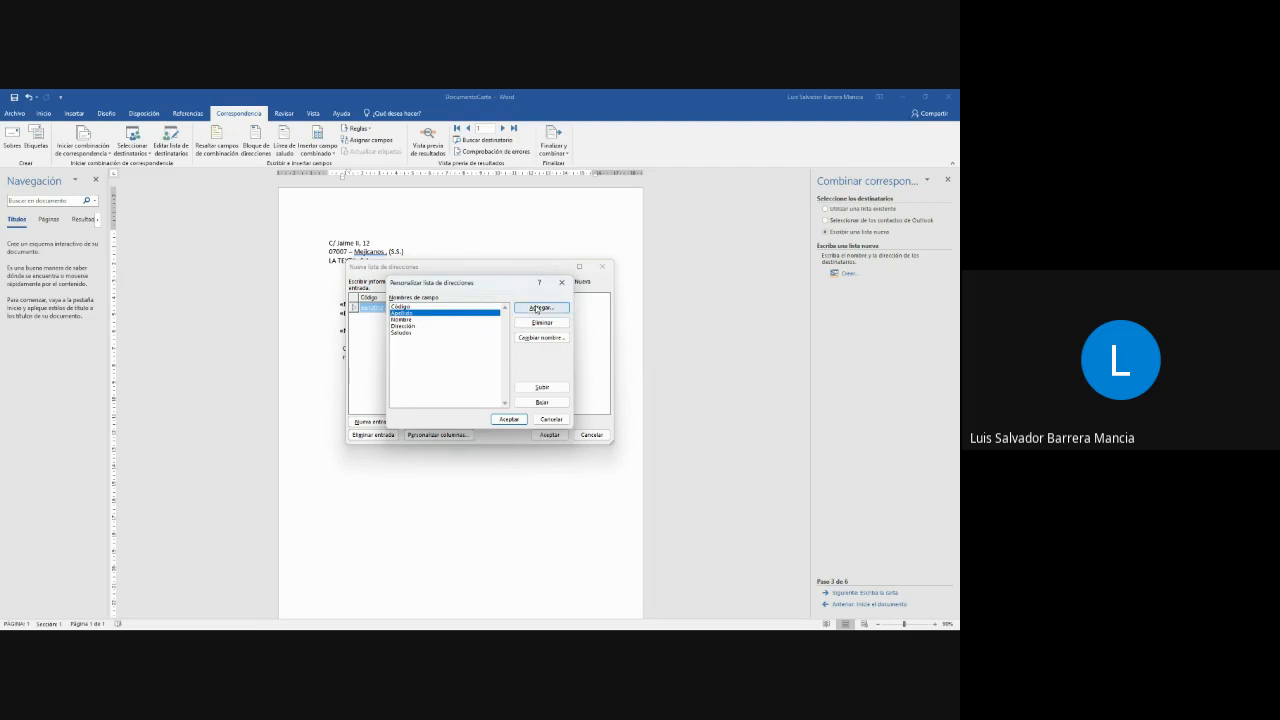
{"action": "left_click", "coordinate": [542, 401]}
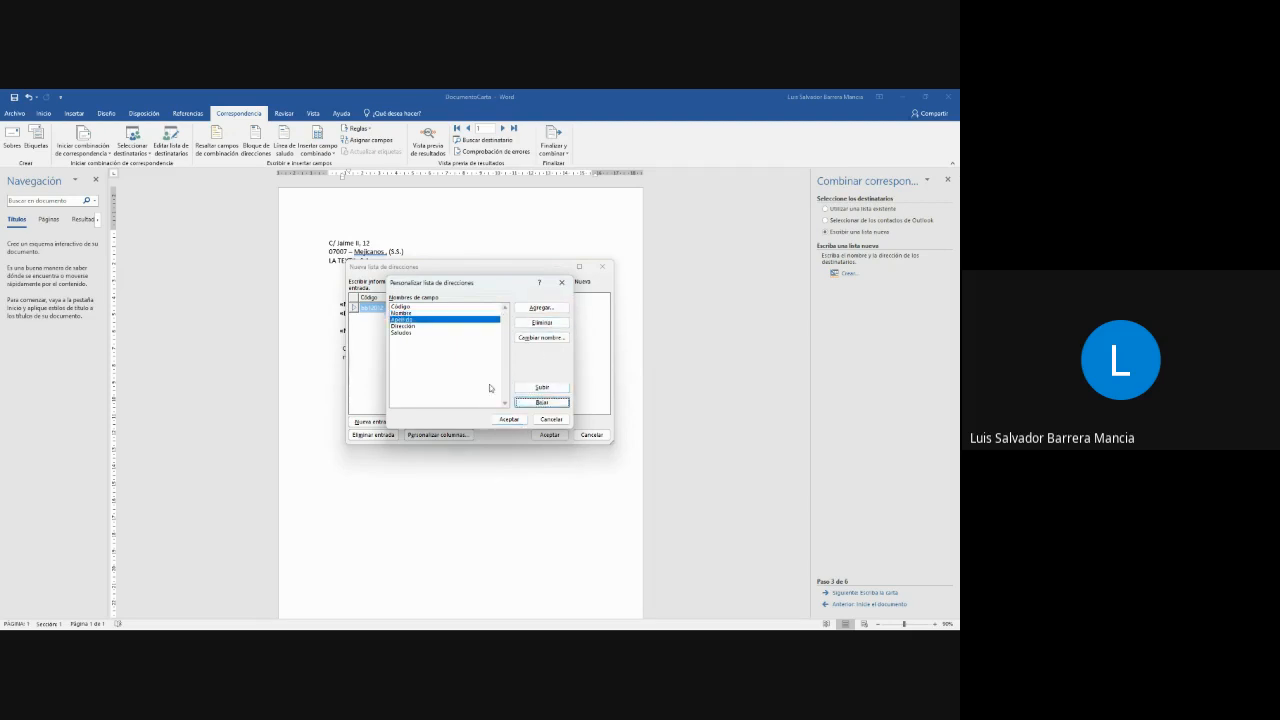
{"action": "left_click", "coordinate": [510, 420]}
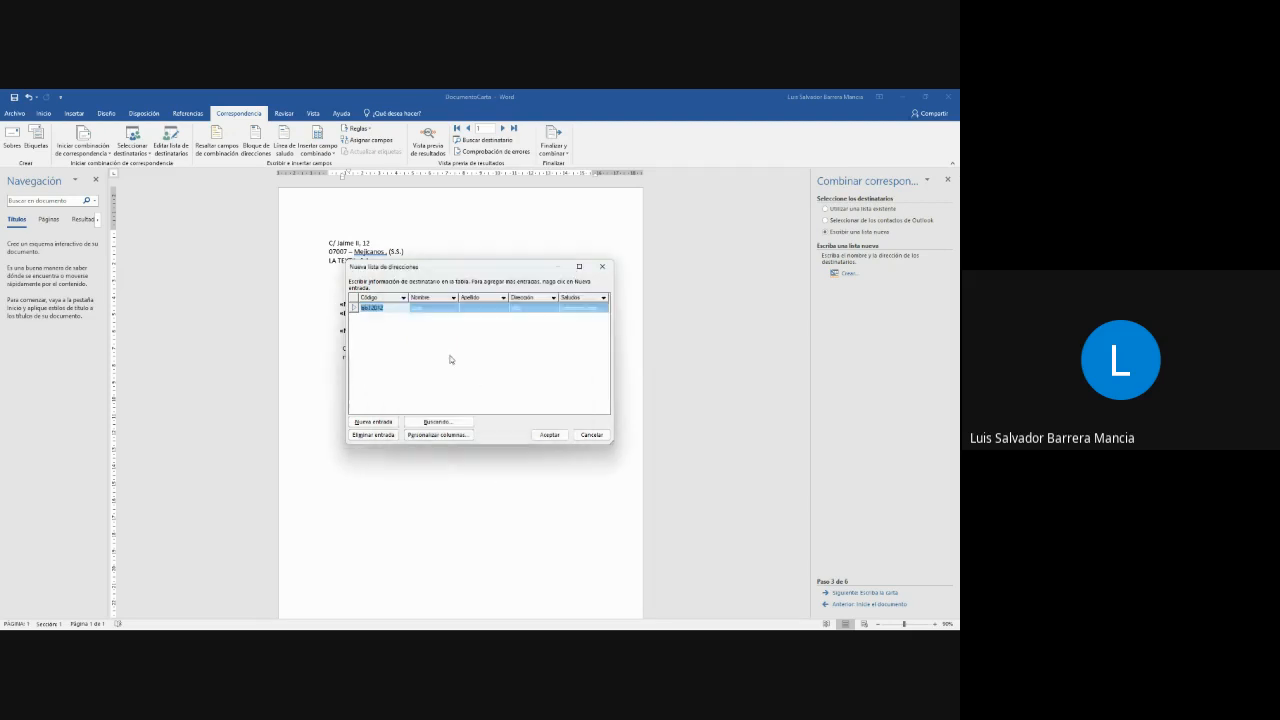
{"action": "left_click", "coordinate": [489, 307]}
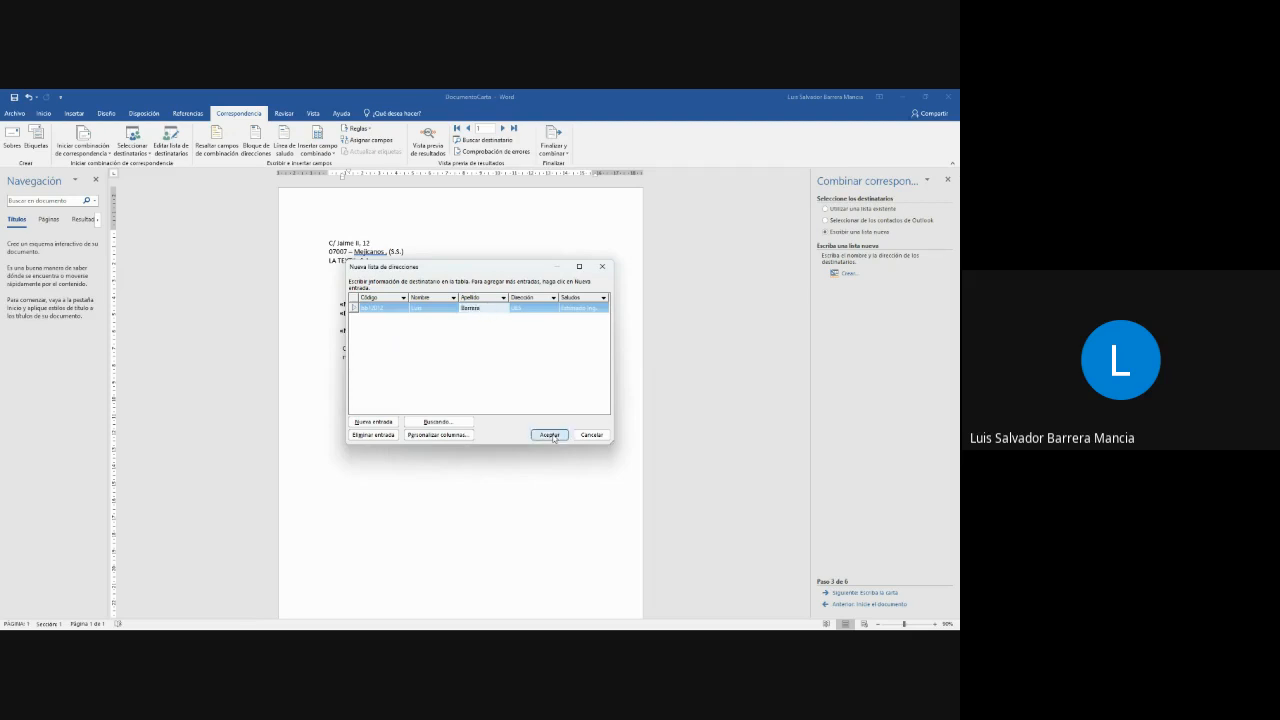
- Add a second entry to the address list and fill in its Código, Nombre and Apellido values
{"action": "left_click", "coordinate": [388, 422]}
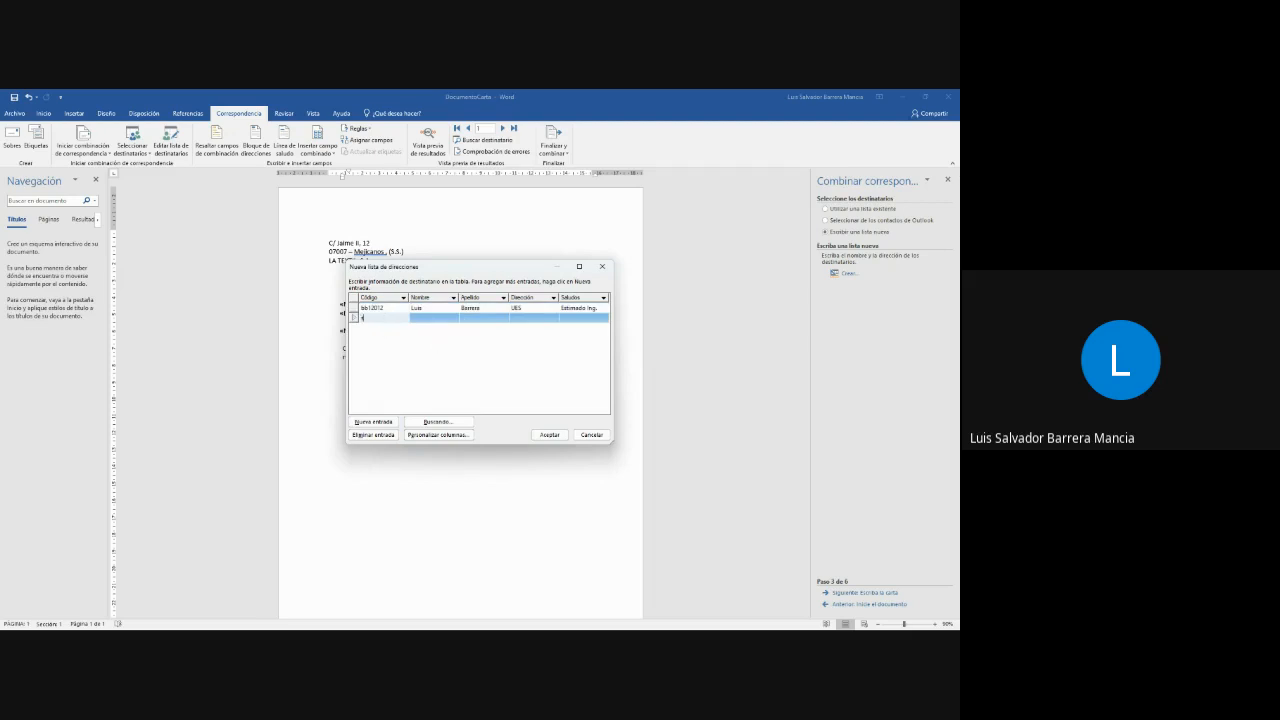
{"action": "left_click", "coordinate": [387, 320]}
{"action": "type", "text": "sd24556"}
{"action": "left_click", "coordinate": [436, 320]}
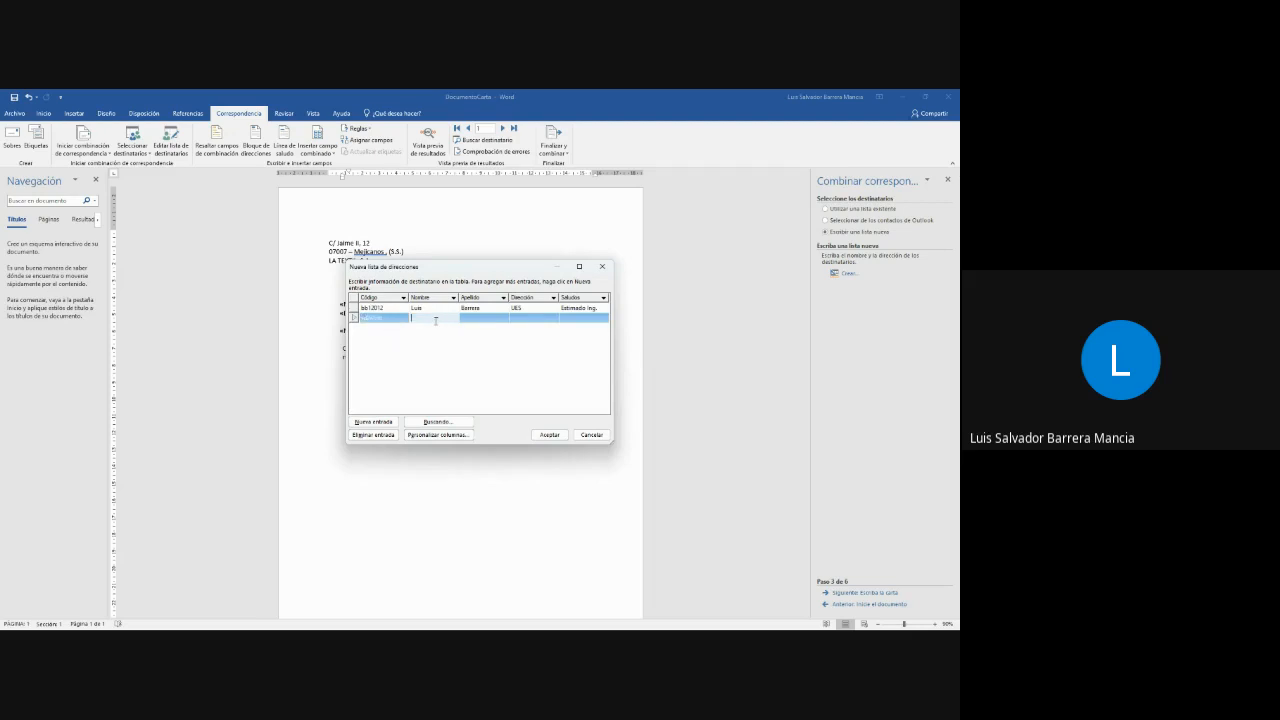
{"action": "key", "text": "Tab"}
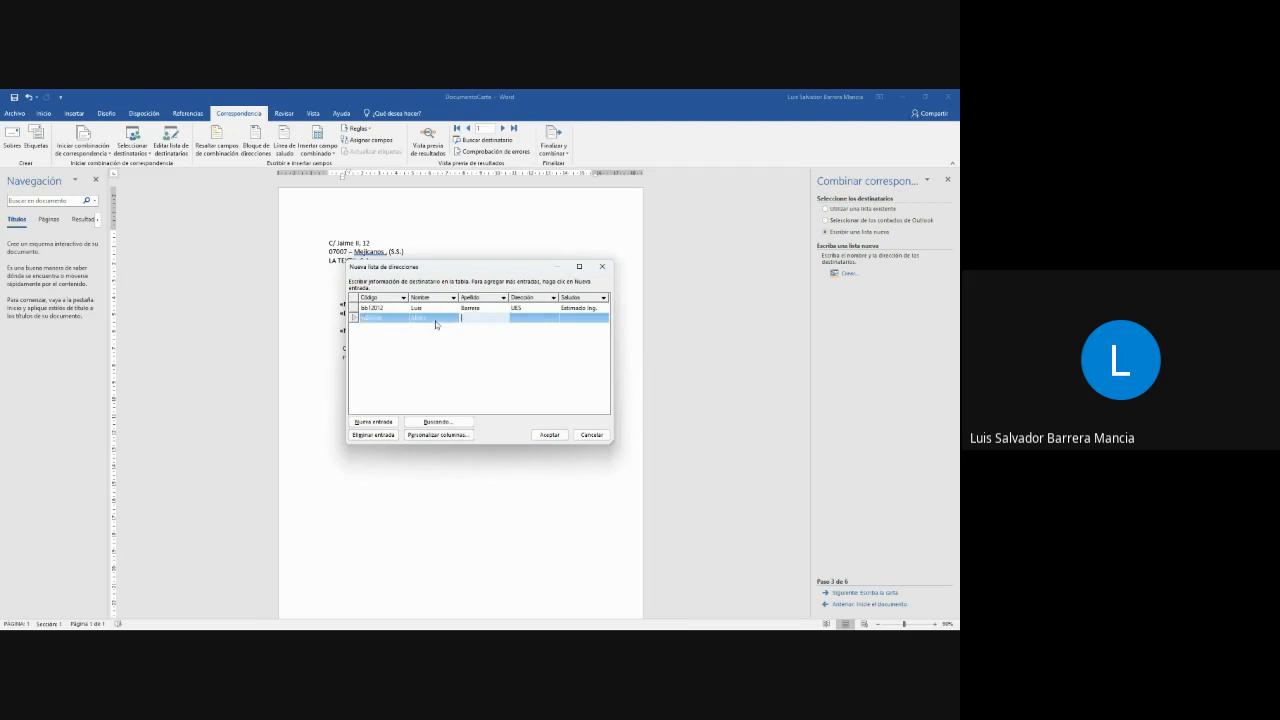
- Set the second recipient's Dirección to FIA and Saludos to "Estimada Inga."
{"action": "left_click", "coordinate": [534, 319]}
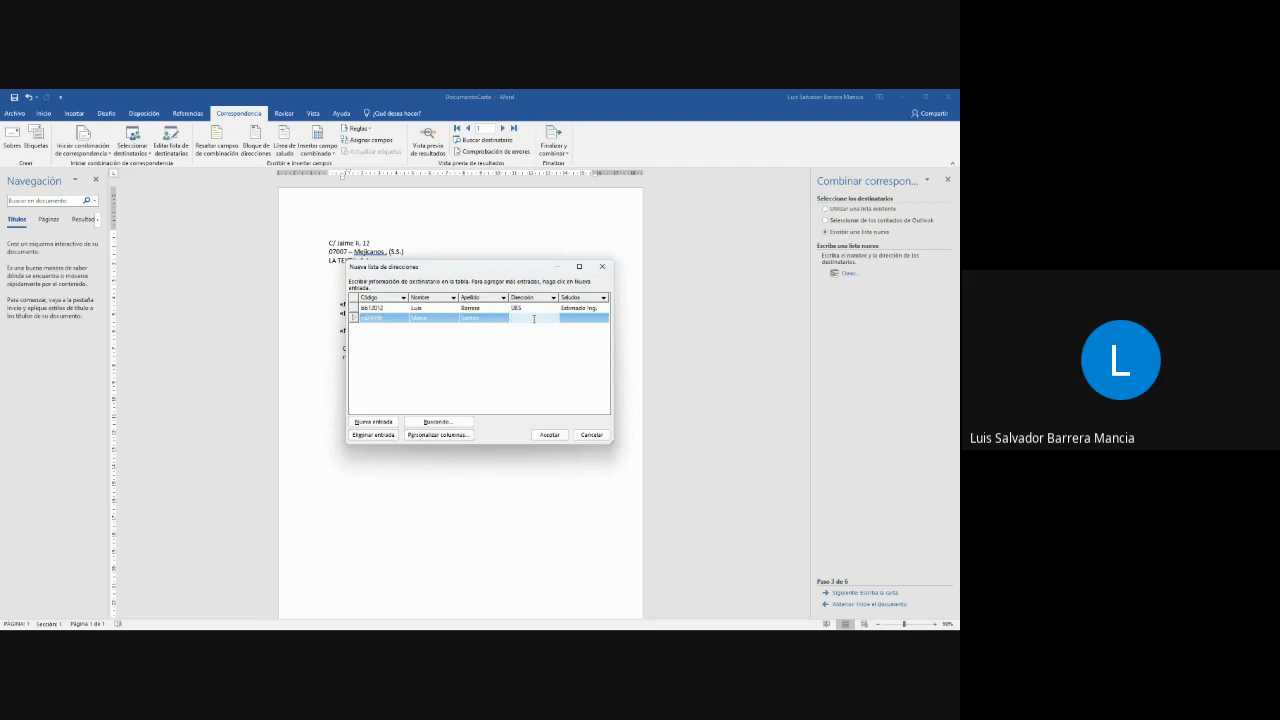
{"action": "type", "text": "UES"}
{"action": "left_click", "coordinate": [569, 318]}
{"action": "type", "text": "eSTIMA"}
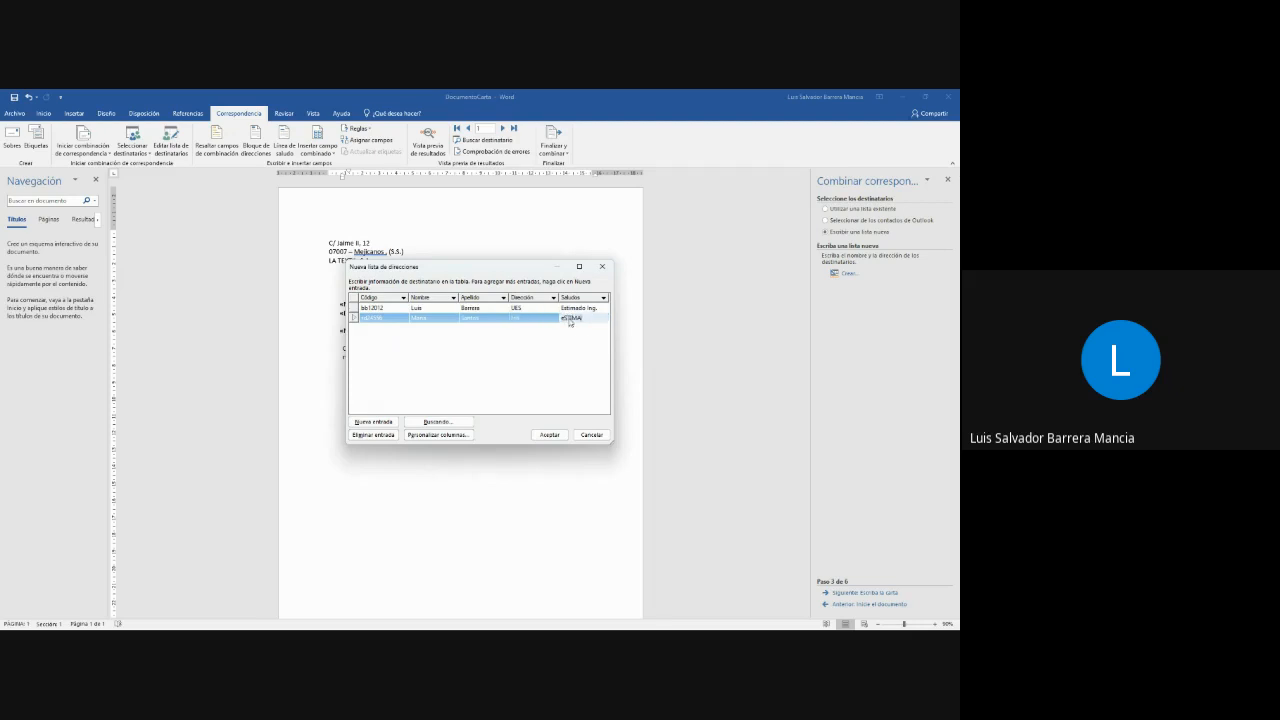
{"action": "key", "text": "BackSpace"}
{"action": "key", "text": "BackSpace"}
{"action": "key", "text": "BackSpace"}
{"action": "key", "text": "BackSpace"}
{"action": "type", "text": "Estimado Ing."}
- Save the address list as BdD-ACcess in the CombinacionCorresponcia folder and accept the merge recipients
{"action": "left_click", "coordinate": [548, 435]}
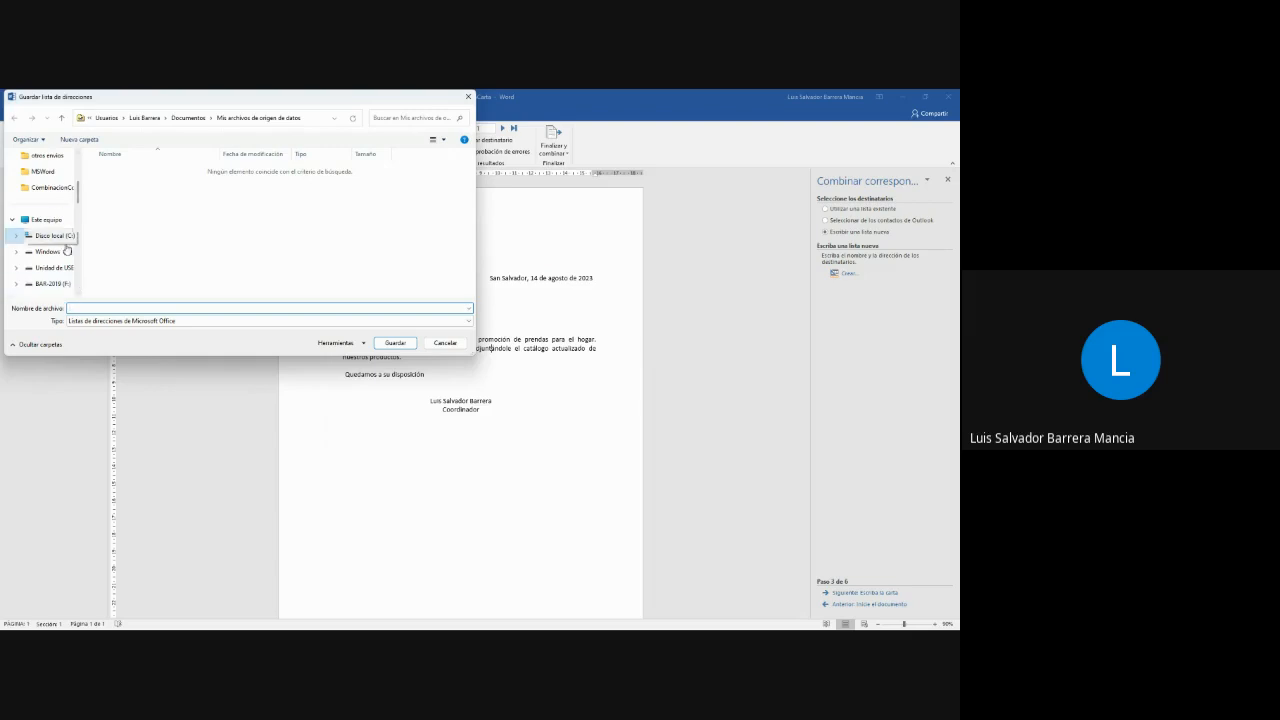
{"action": "left_click", "coordinate": [50, 187]}
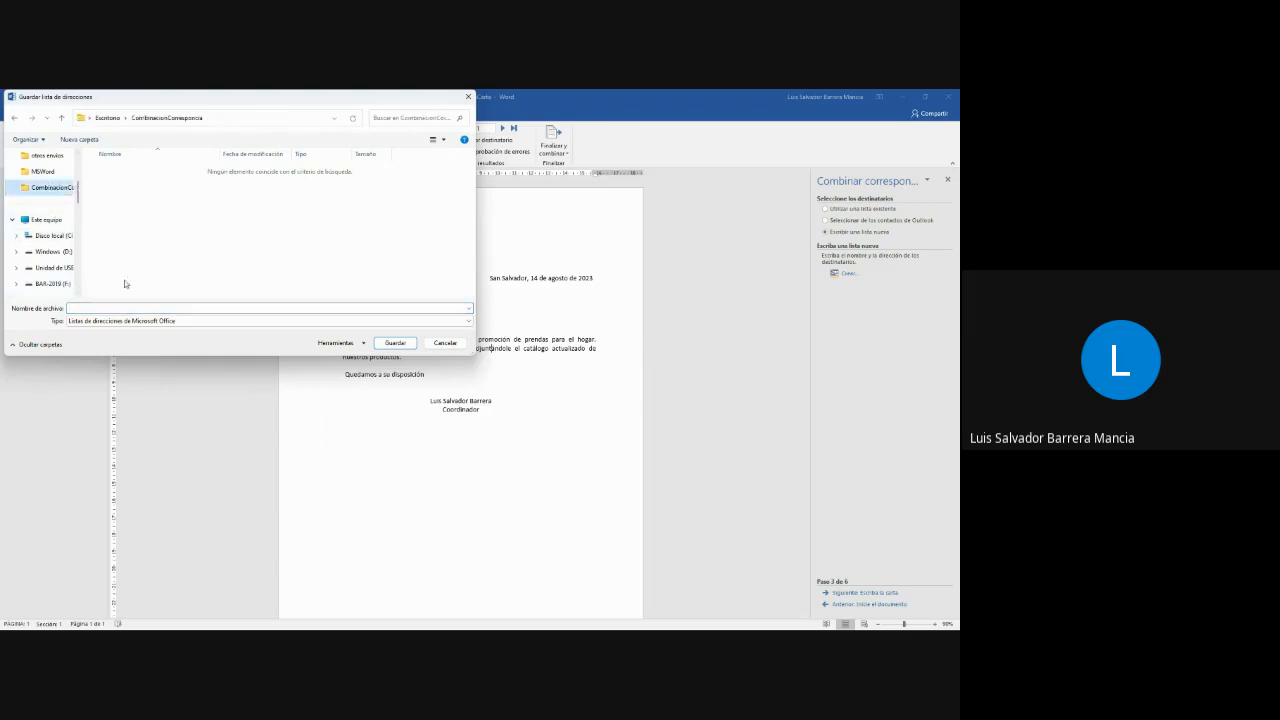
{"action": "left_click", "coordinate": [219, 309]}
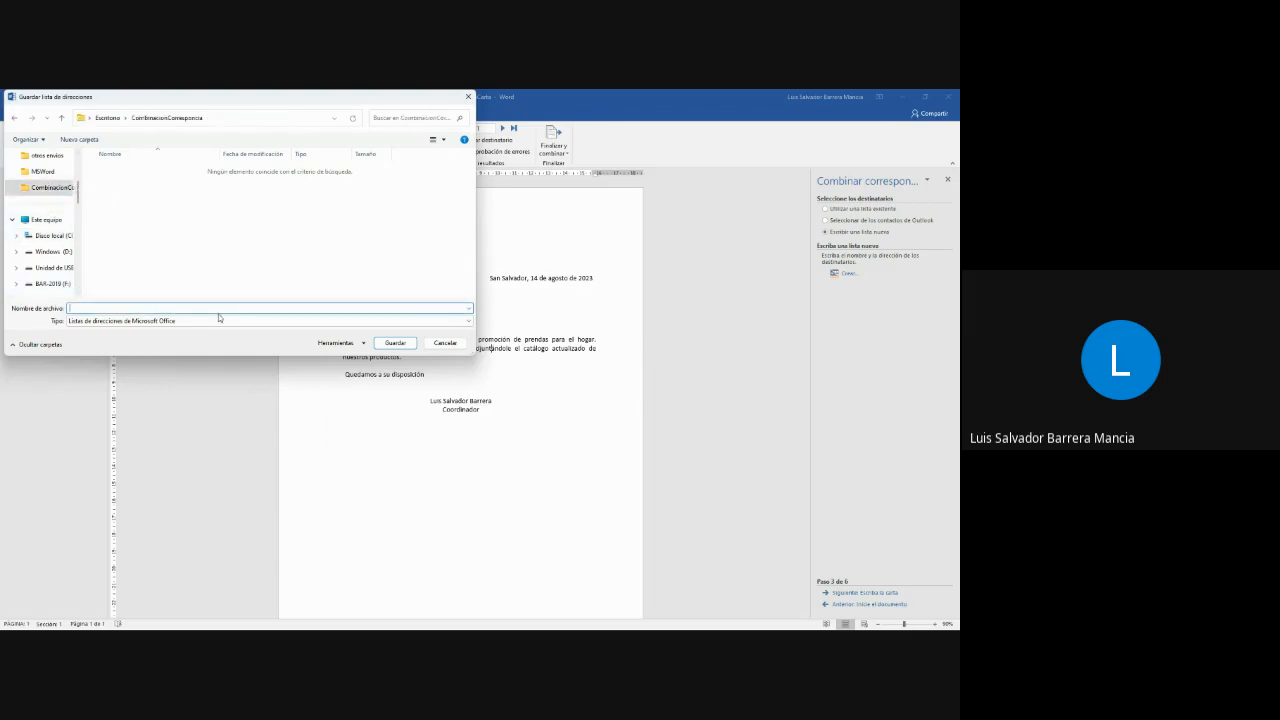
{"action": "type", "text": "B"}
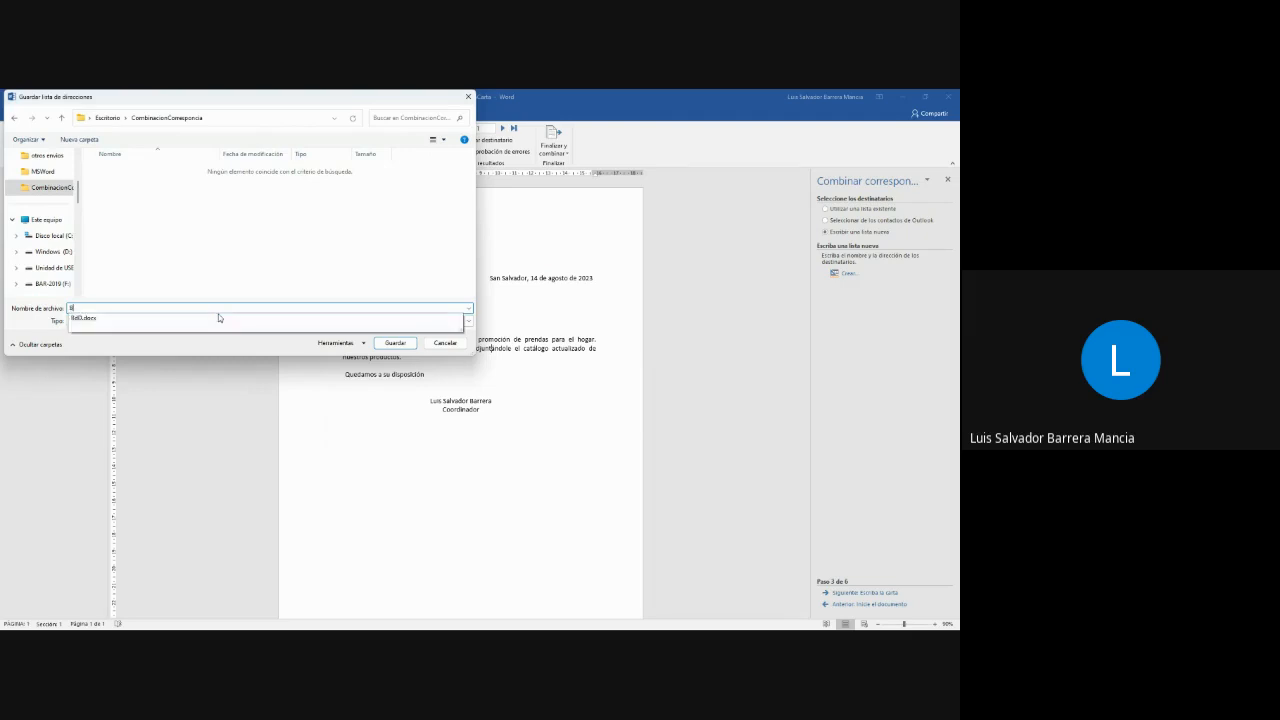
{"action": "key", "text": "Down"}
{"action": "key", "text": "BackSpace"}
{"action": "key", "text": "BackSpace"}
{"action": "type", "text": "-ACos"}
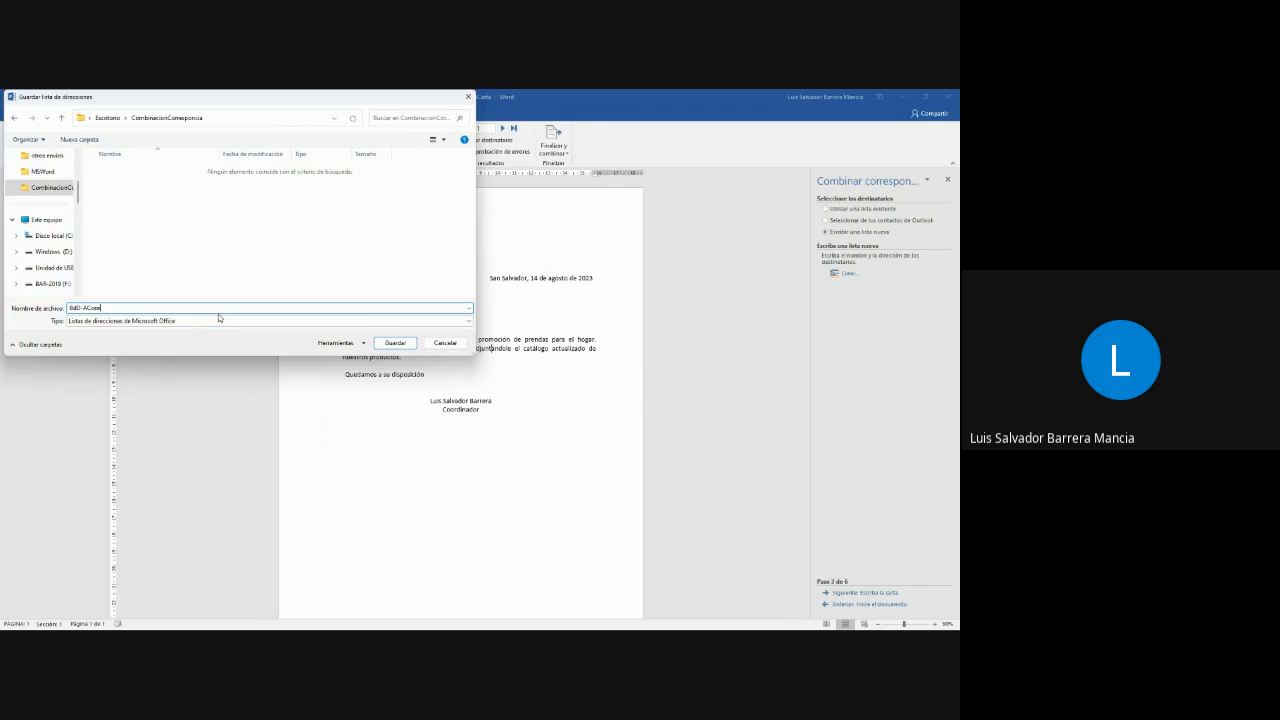
{"action": "left_click", "coordinate": [395, 343]}
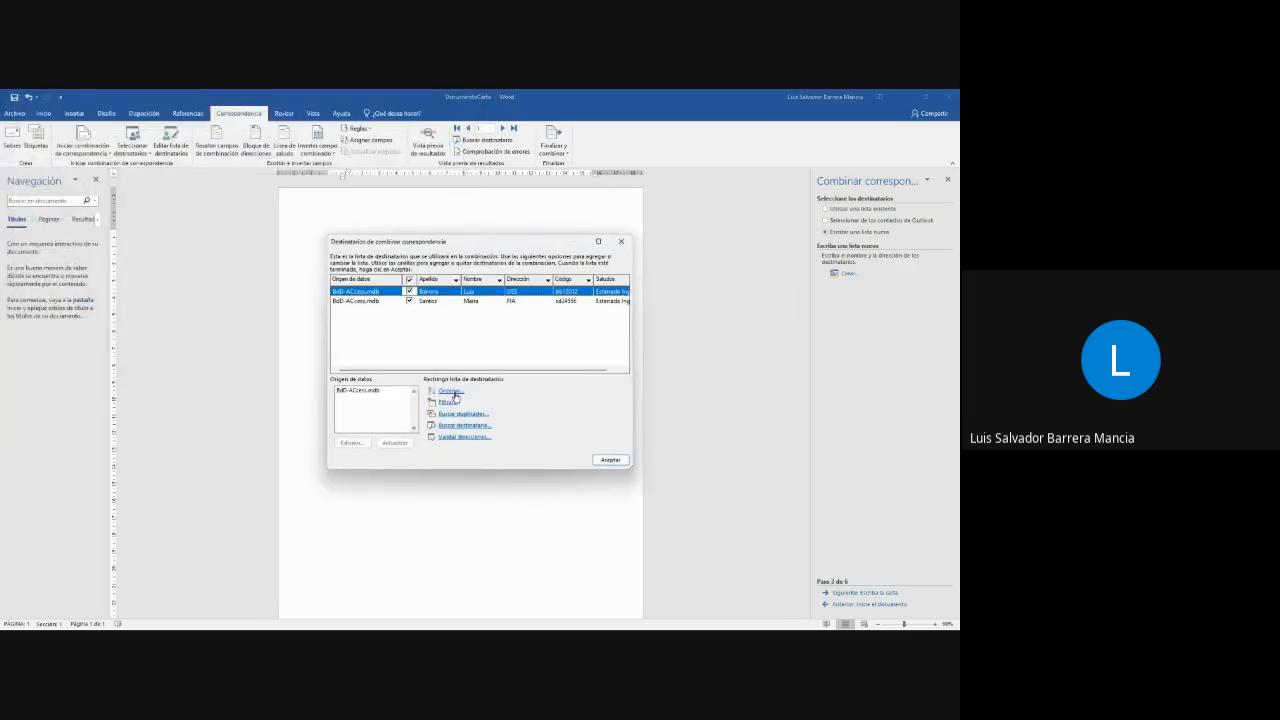
{"action": "left_click", "coordinate": [612, 461]}
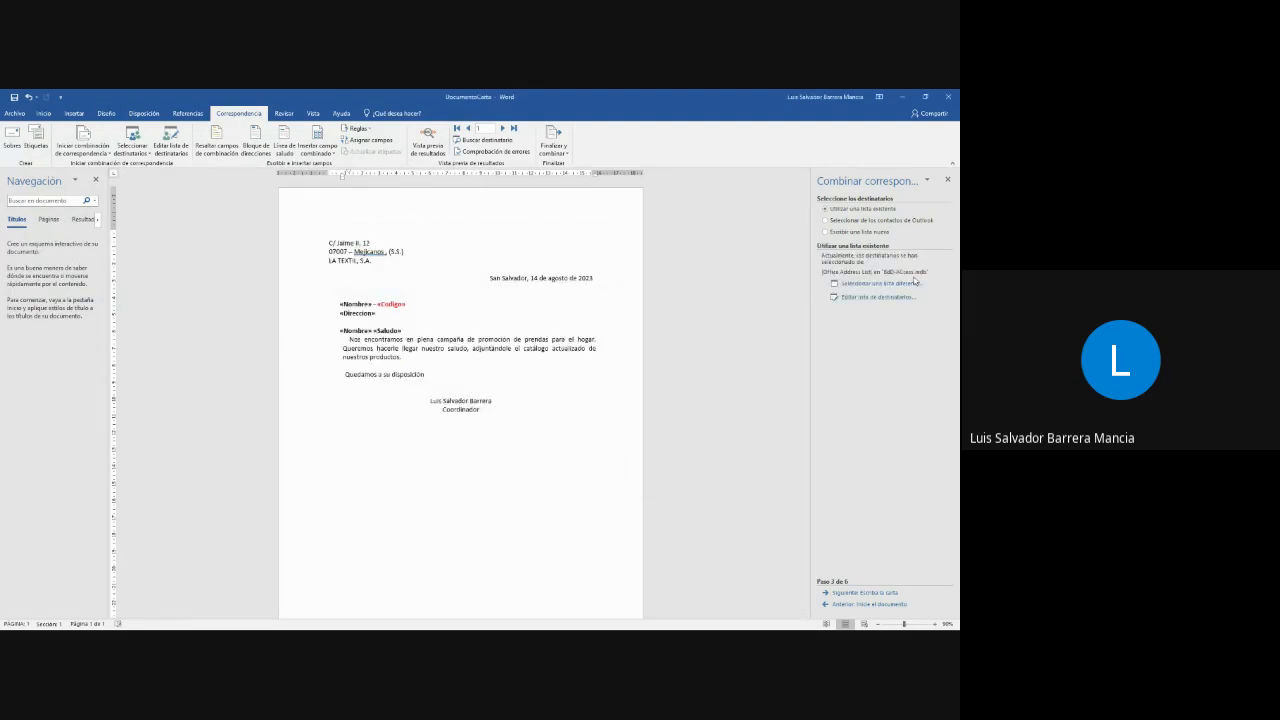
- Delete the old merge field lines between the date and the letter body, leaving an extra blank line for new fields
{"action": "double_click", "coordinate": [391, 304]}
{"action": "left_click", "coordinate": [348, 304]}
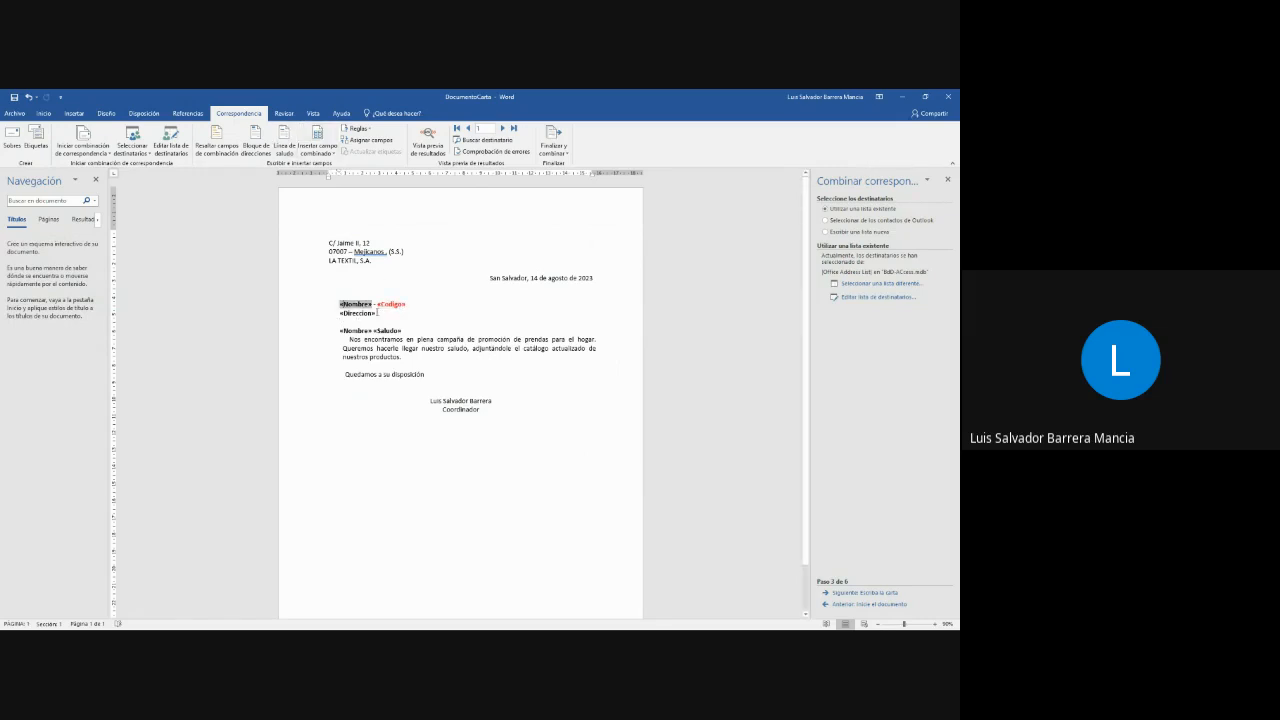
{"action": "left_click_drag", "start_coordinate": [340, 304], "coordinate": [378, 316]}
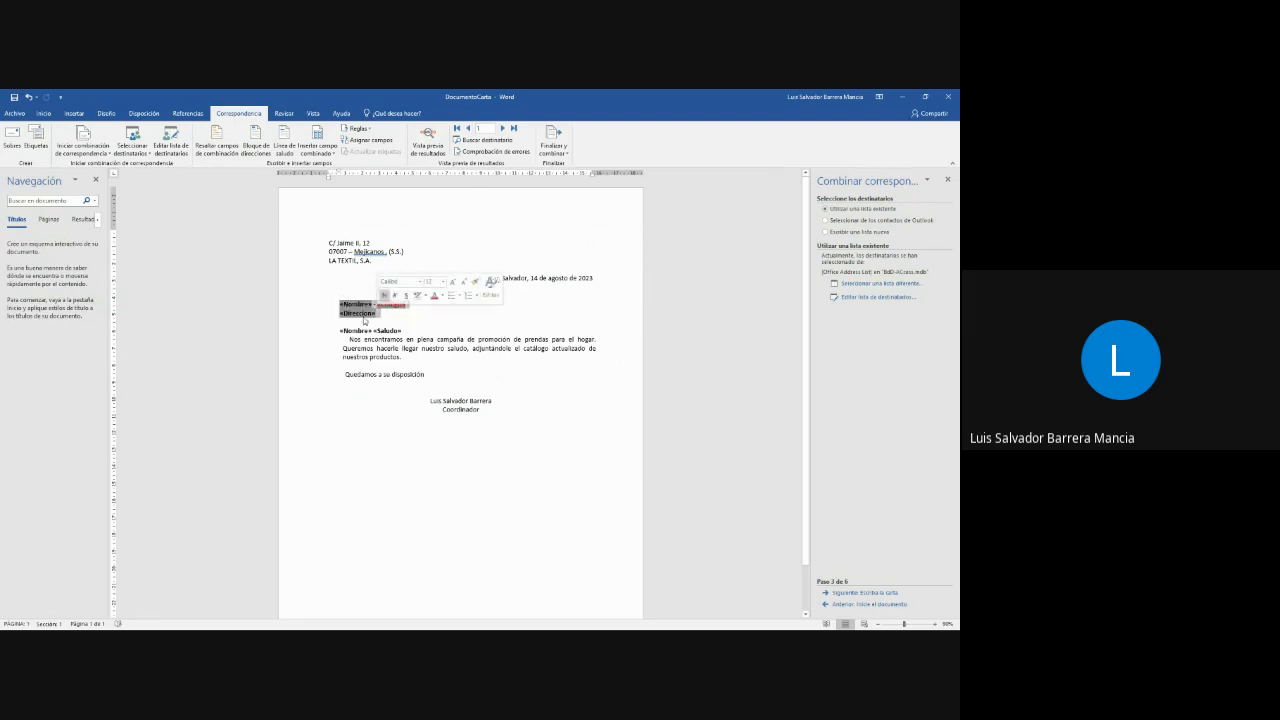
{"action": "type", "text": "<"}
{"action": "left_click_drag", "start_coordinate": [337, 303], "coordinate": [402, 322]}
{"action": "key", "text": "Delete"}
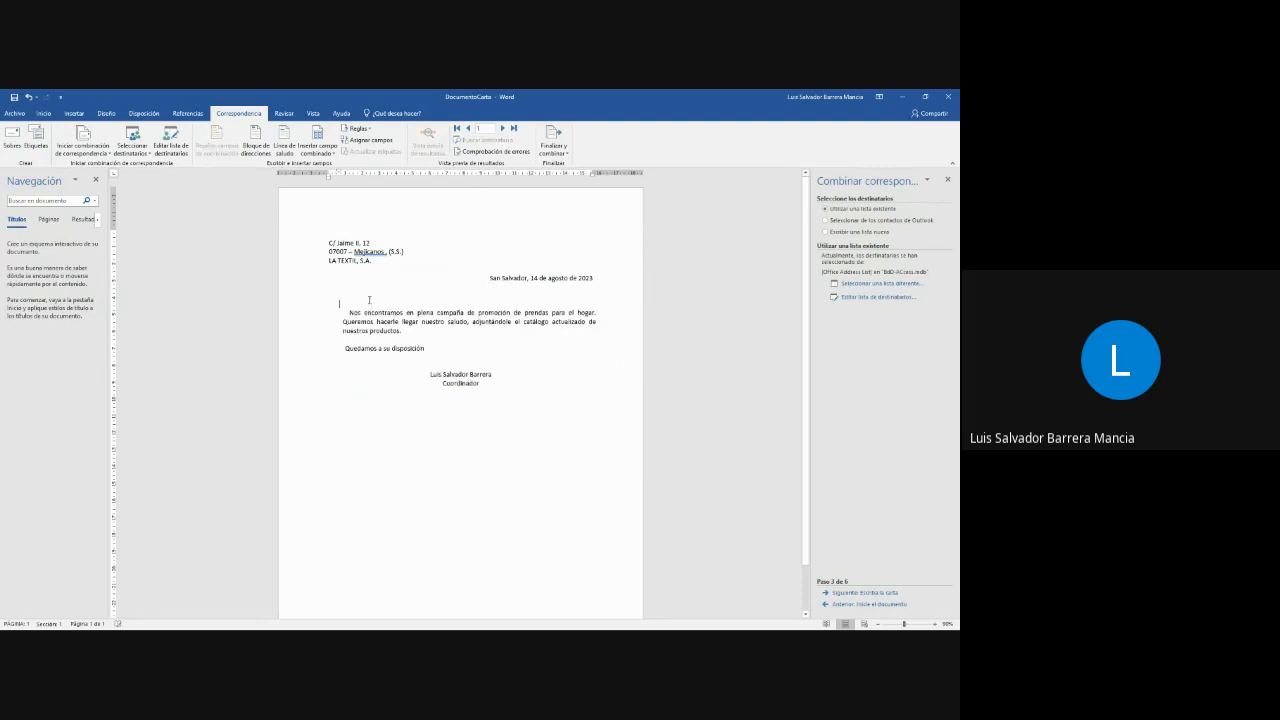
{"action": "key", "text": "Return"}
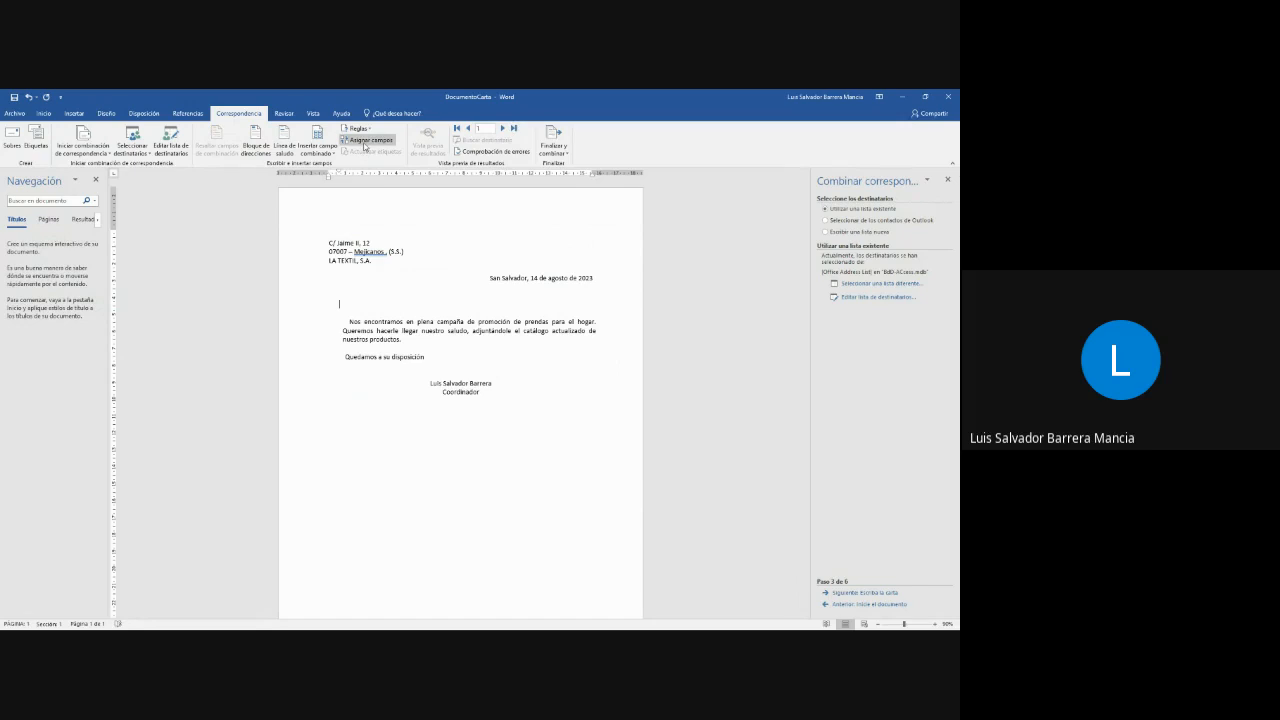
- Advance to the letter-writing stage and insert the Código, Nombre, Apellido, Dirección and Saludos merge fields above the body
{"action": "left_click", "coordinate": [871, 593]}
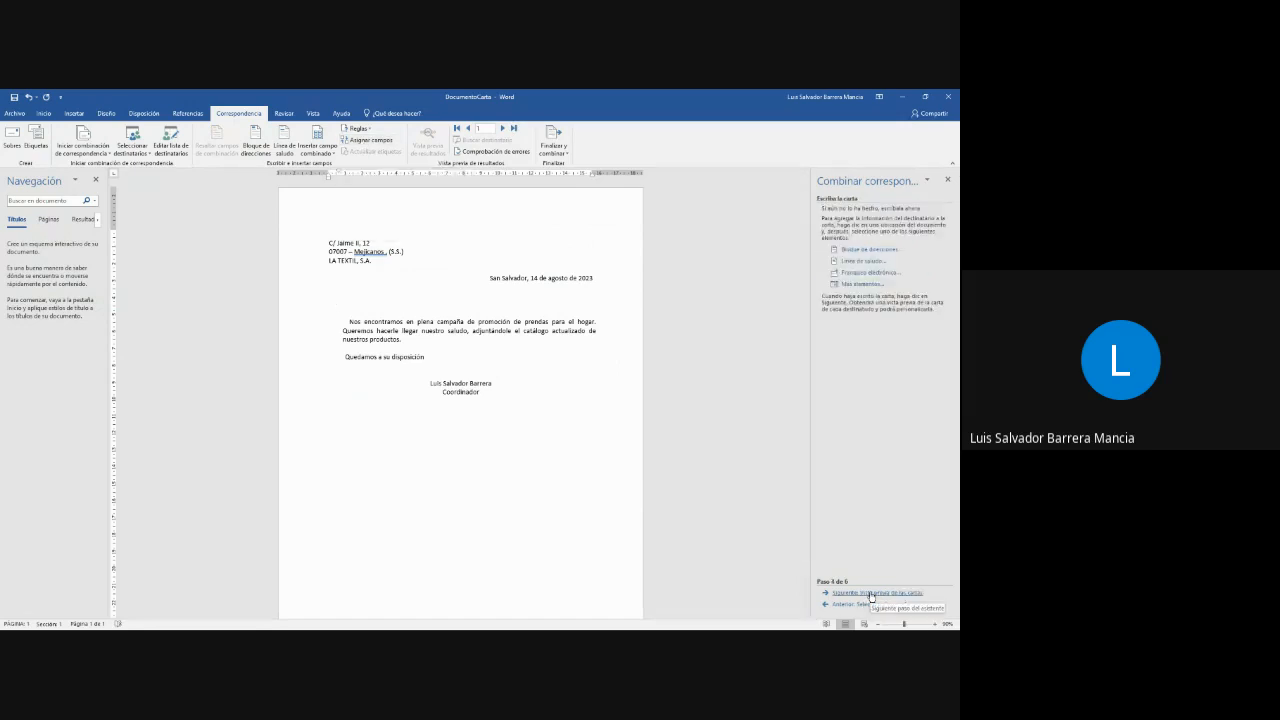
{"action": "left_click", "coordinate": [861, 284]}
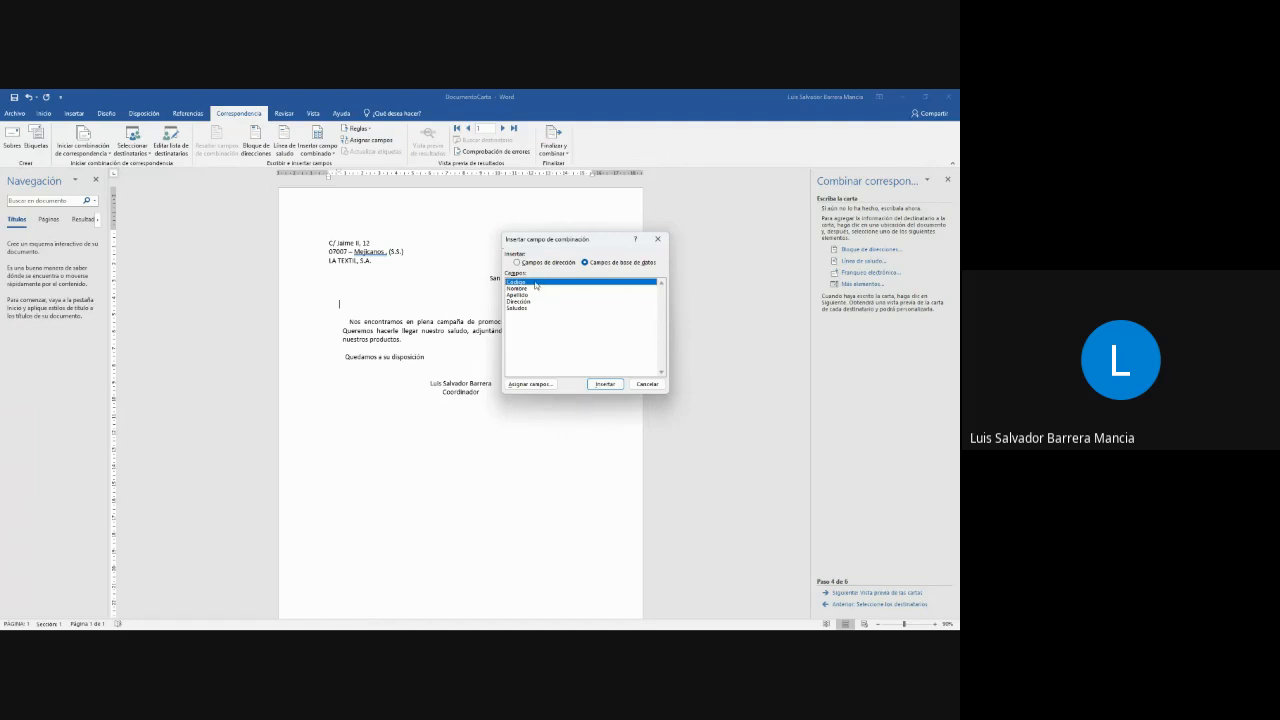
{"action": "double_click", "coordinate": [535, 283]}
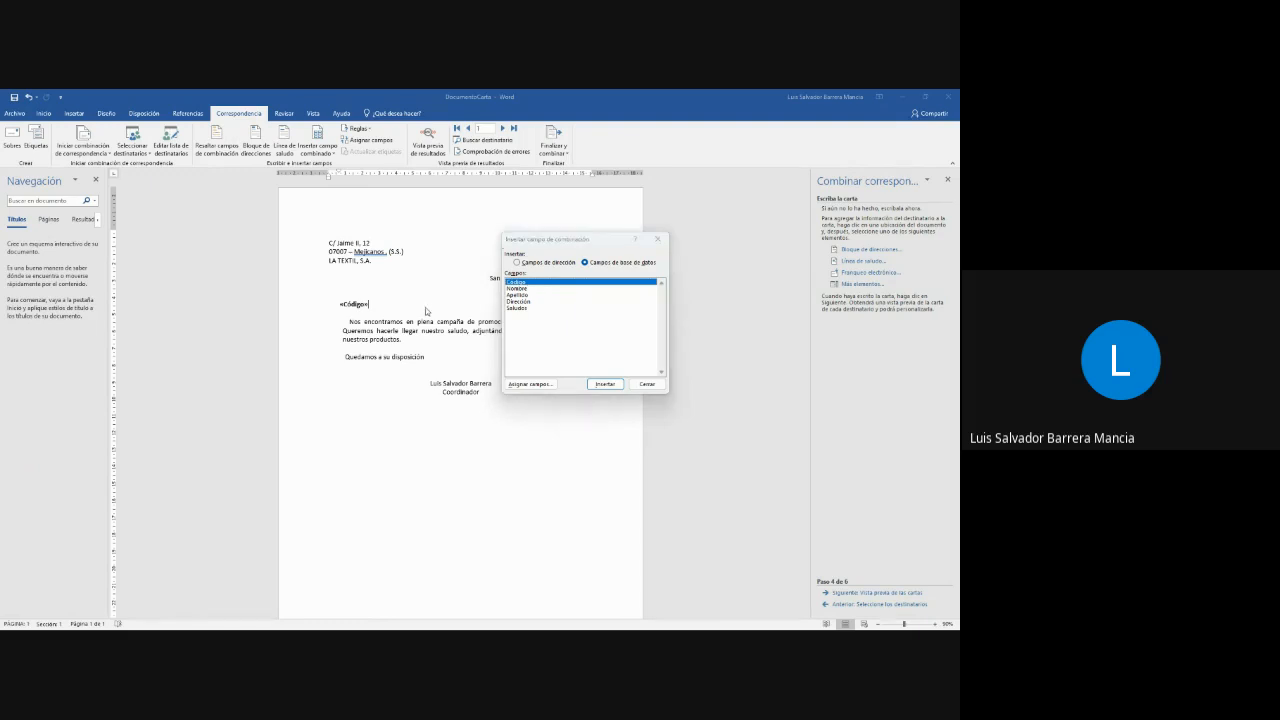
{"action": "double_click", "coordinate": [523, 289]}
{"action": "double_click", "coordinate": [523, 296]}
{"action": "double_click", "coordinate": [518, 301]}
{"action": "double_click", "coordinate": [518, 308]}
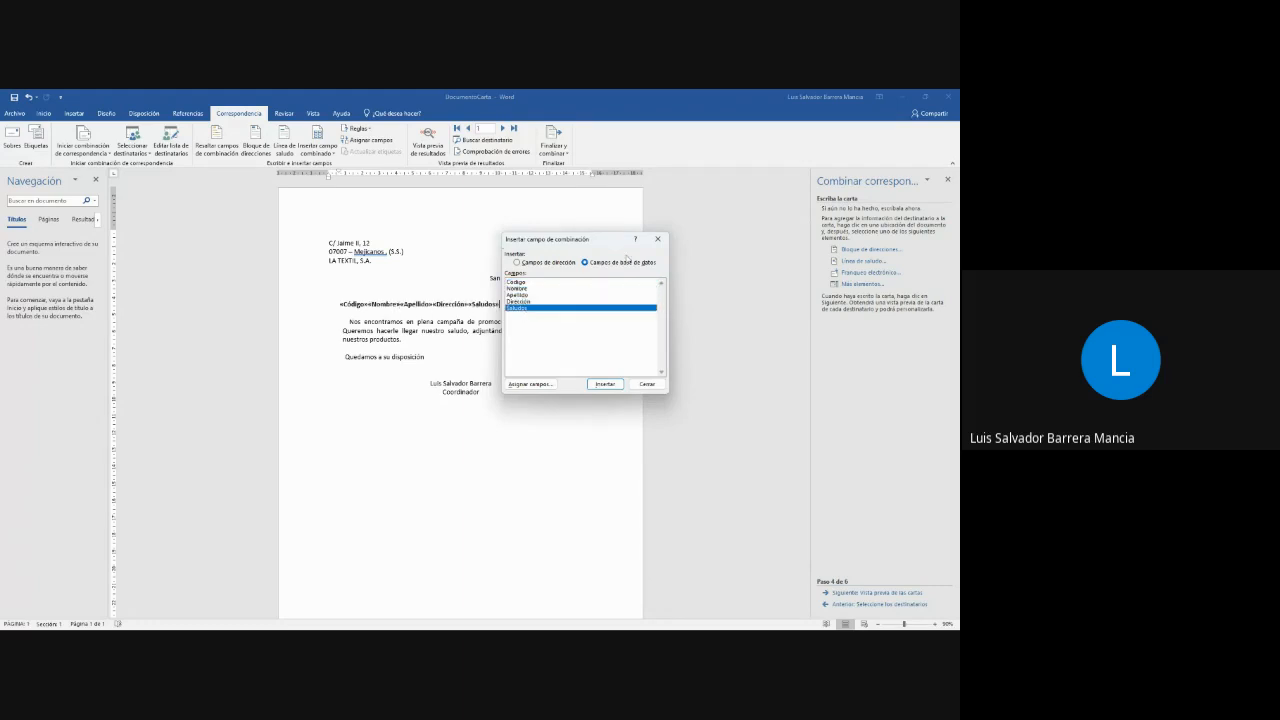
{"action": "left_click", "coordinate": [657, 239]}
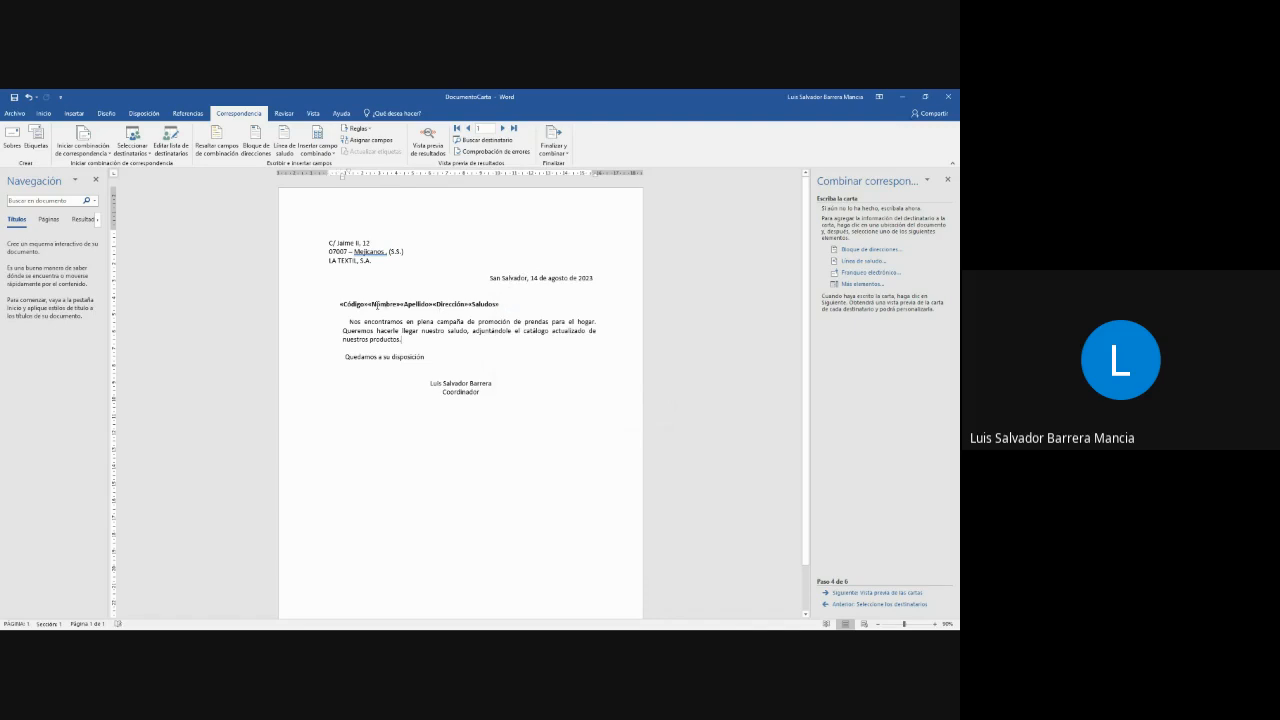
- Separate the Código and Nombre fields with a dash, and Nombre and Apellido with a space
{"action": "left_click", "coordinate": [378, 304]}
{"action": "type", "text": "-"}
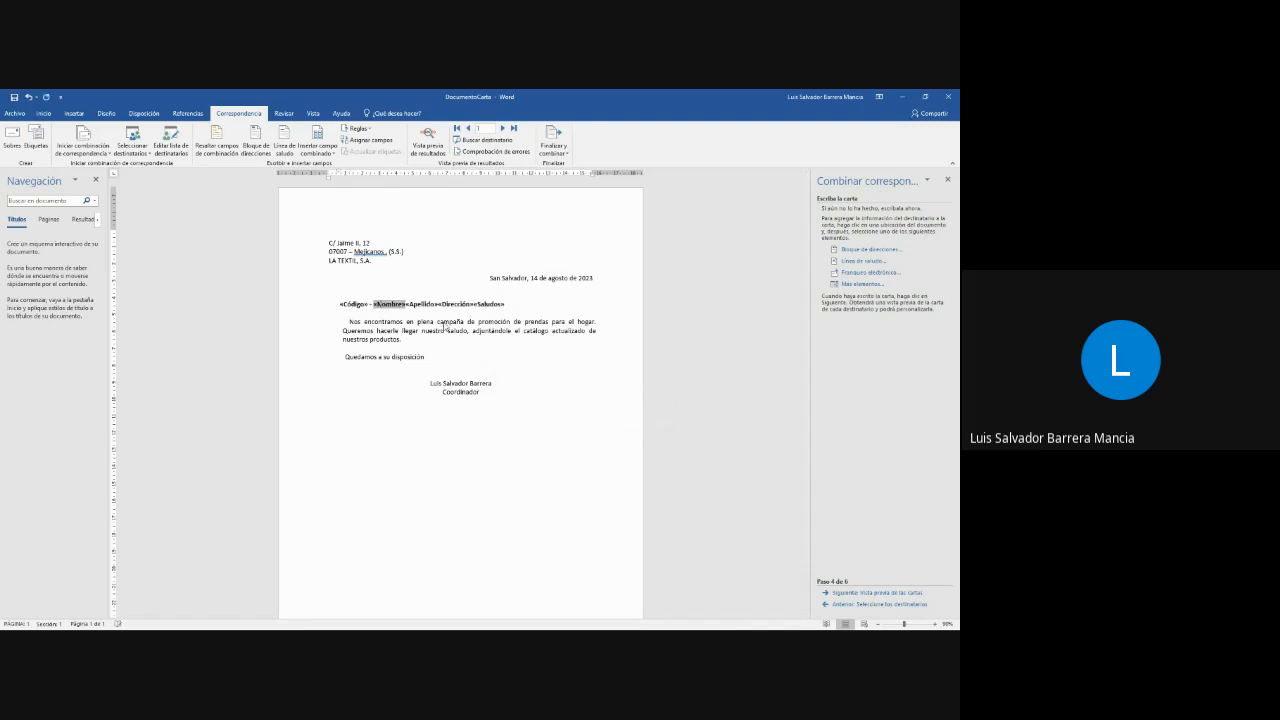
{"action": "key", "text": "Right"}
{"action": "key", "text": "Right"}
{"action": "key", "text": "Right"}
{"action": "key", "text": "Right"}
{"action": "key", "text": "Left"}
{"action": "key", "text": "Left"}
{"action": "key", "text": "Left"}
{"action": "key", "text": "Left"}
{"action": "key", "text": "Right"}
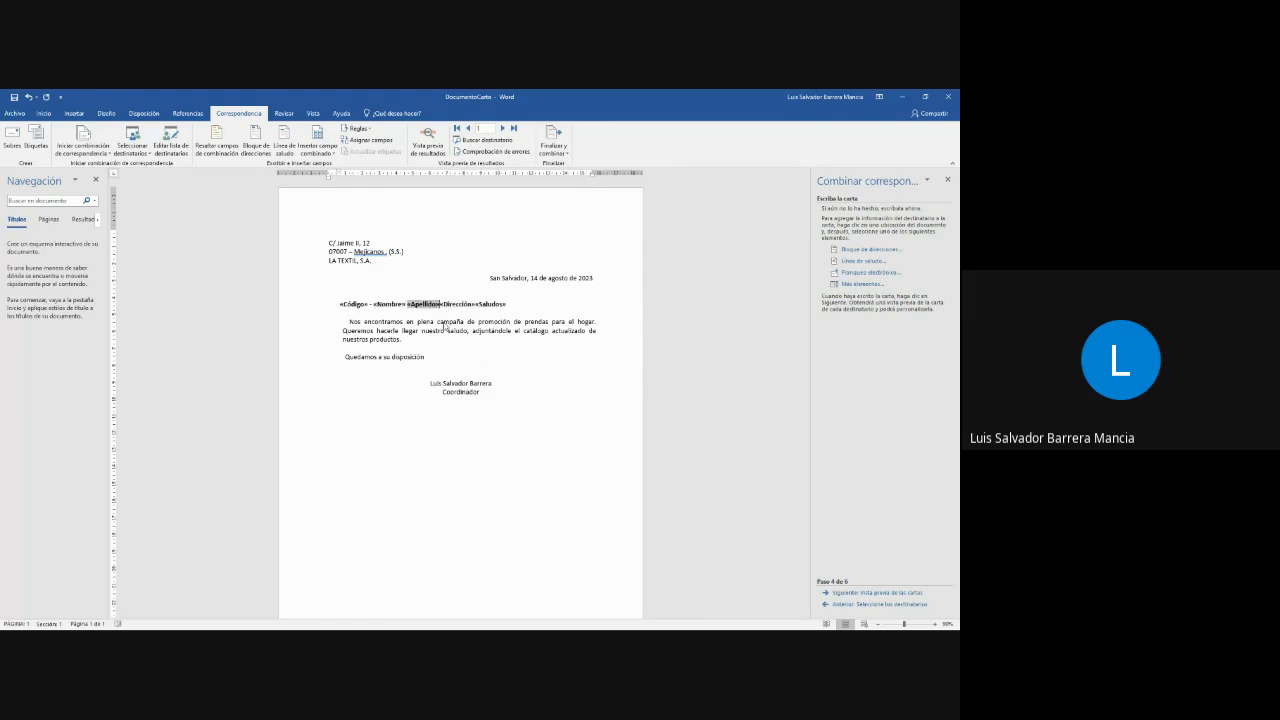
- Move the Dirección field to its own line and place Saludos below it after a blank line
{"action": "key", "text": "Right"}
{"action": "key", "text": "Return"}
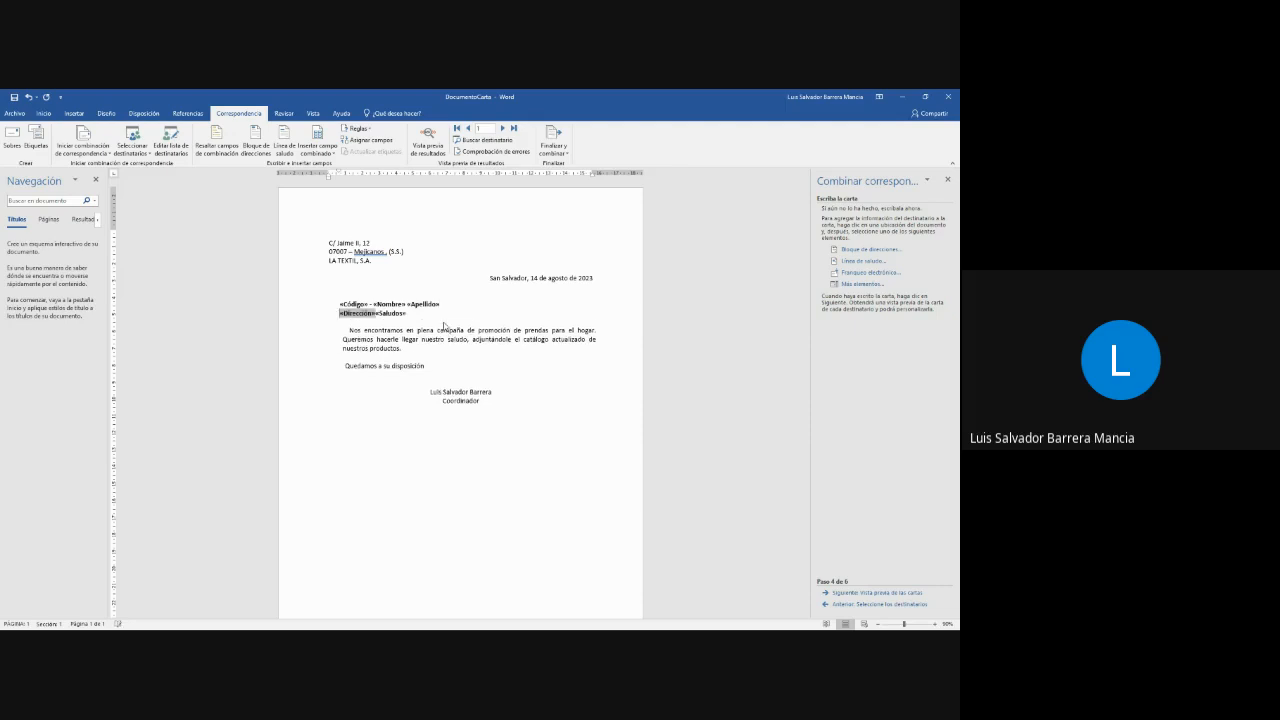
{"action": "key", "text": "Right"}
{"action": "key", "text": "Return"}
{"action": "key", "text": "Return"}
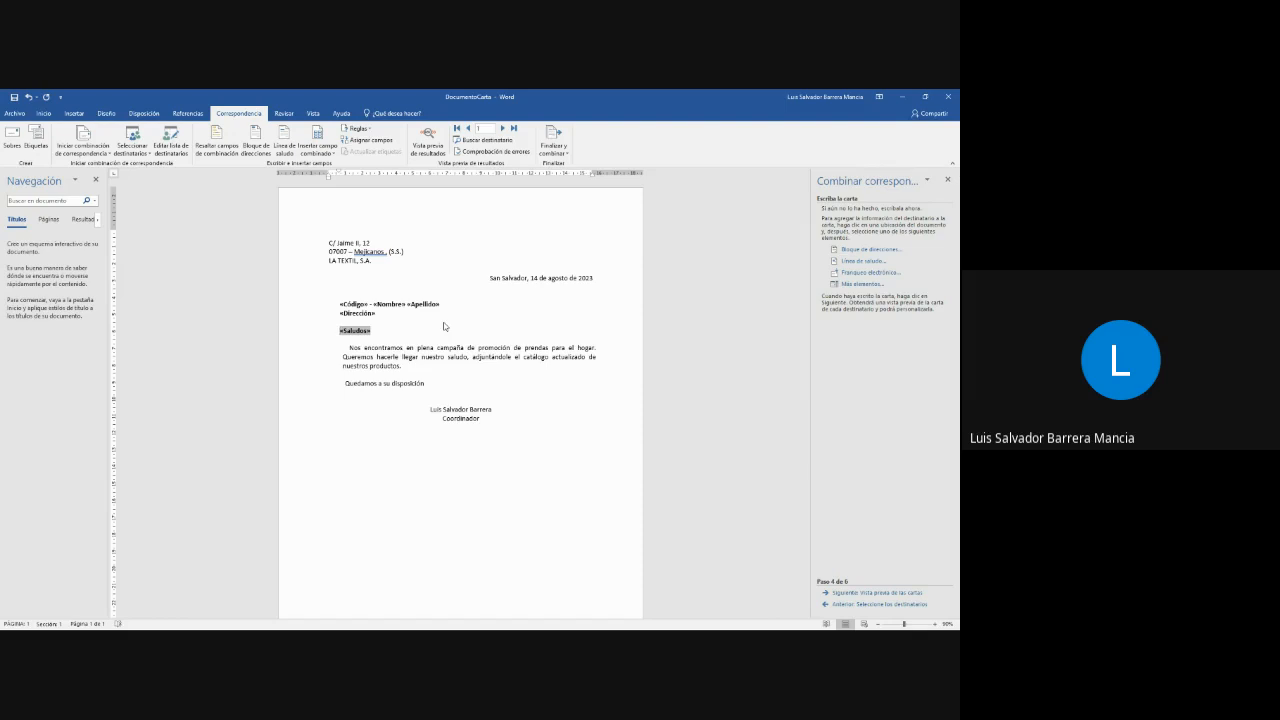
{"action": "key", "text": "End"}
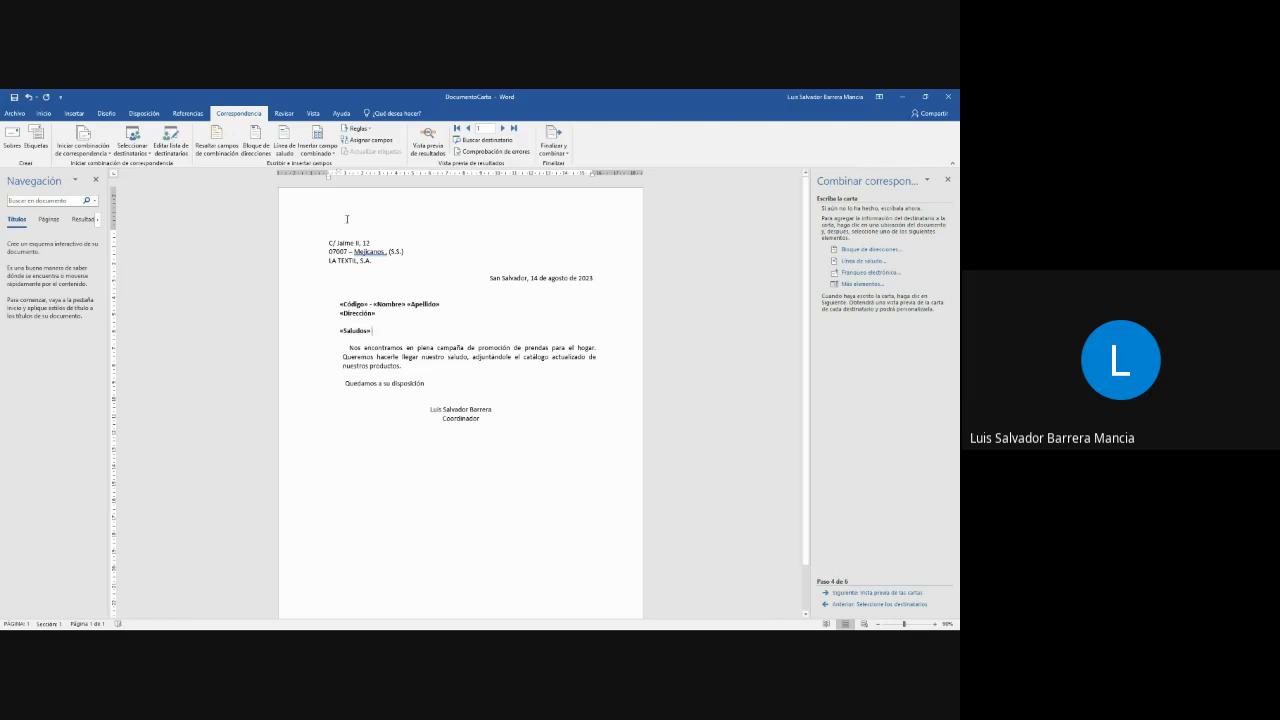
- Copy the Apellido field to follow Saludos on the greeting line and remove the extra line break
{"action": "left_click", "coordinate": [446, 306]}
{"action": "left_click", "coordinate": [419, 306]}
{"action": "left_click", "coordinate": [404, 330]}
{"action": "type", "text": "«Apellido»"}
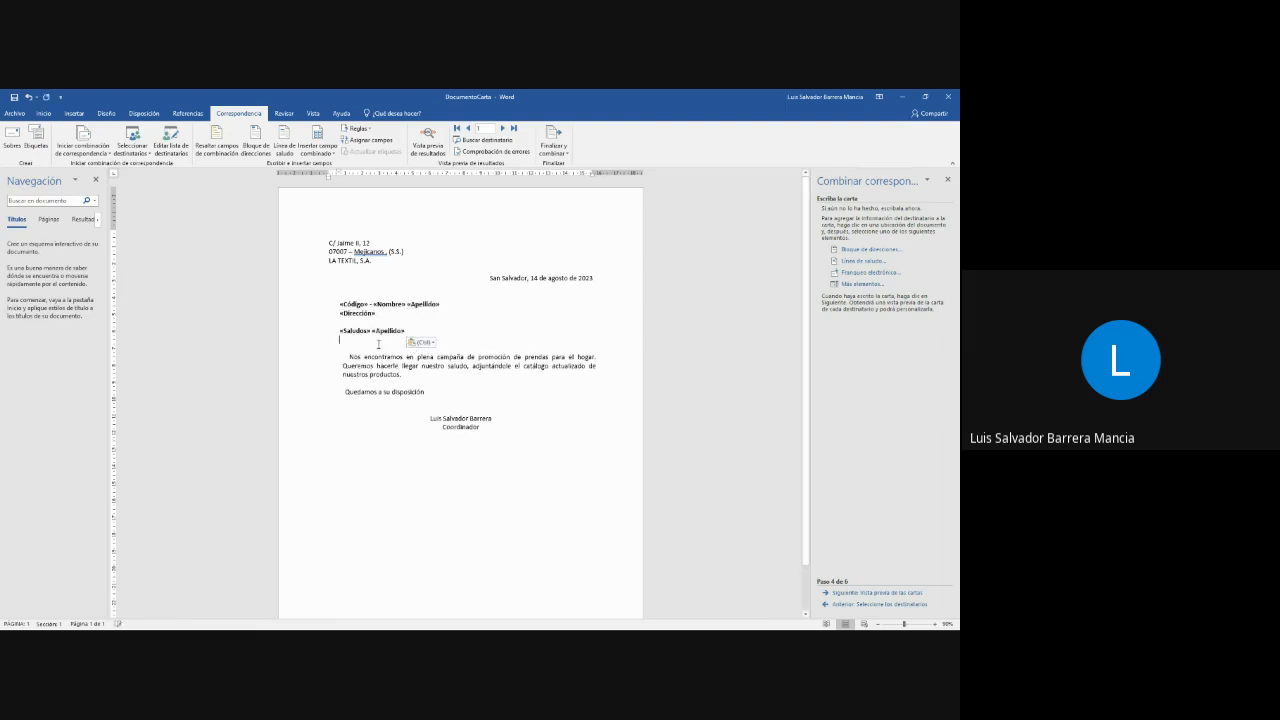
{"action": "key", "text": "BackSpace"}
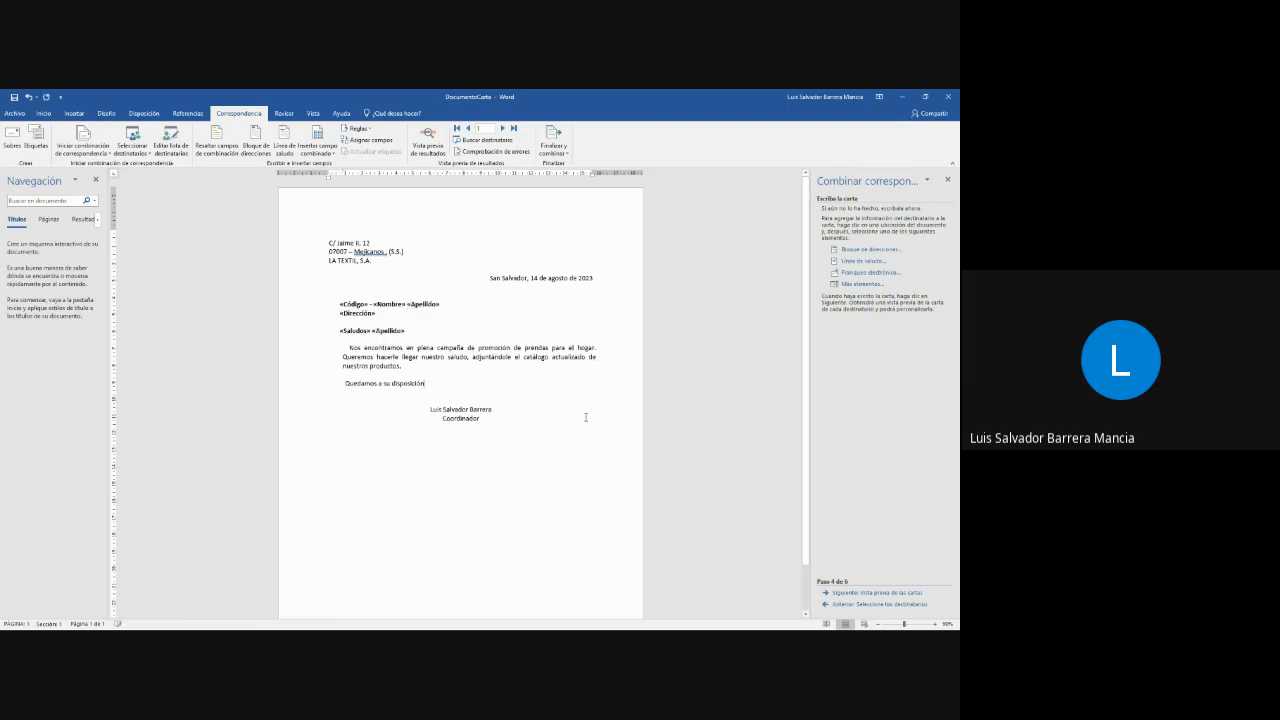
- Preview the merged letter for the first and second recipients, checking the address and greeting lines
{"action": "left_click", "coordinate": [893, 592]}
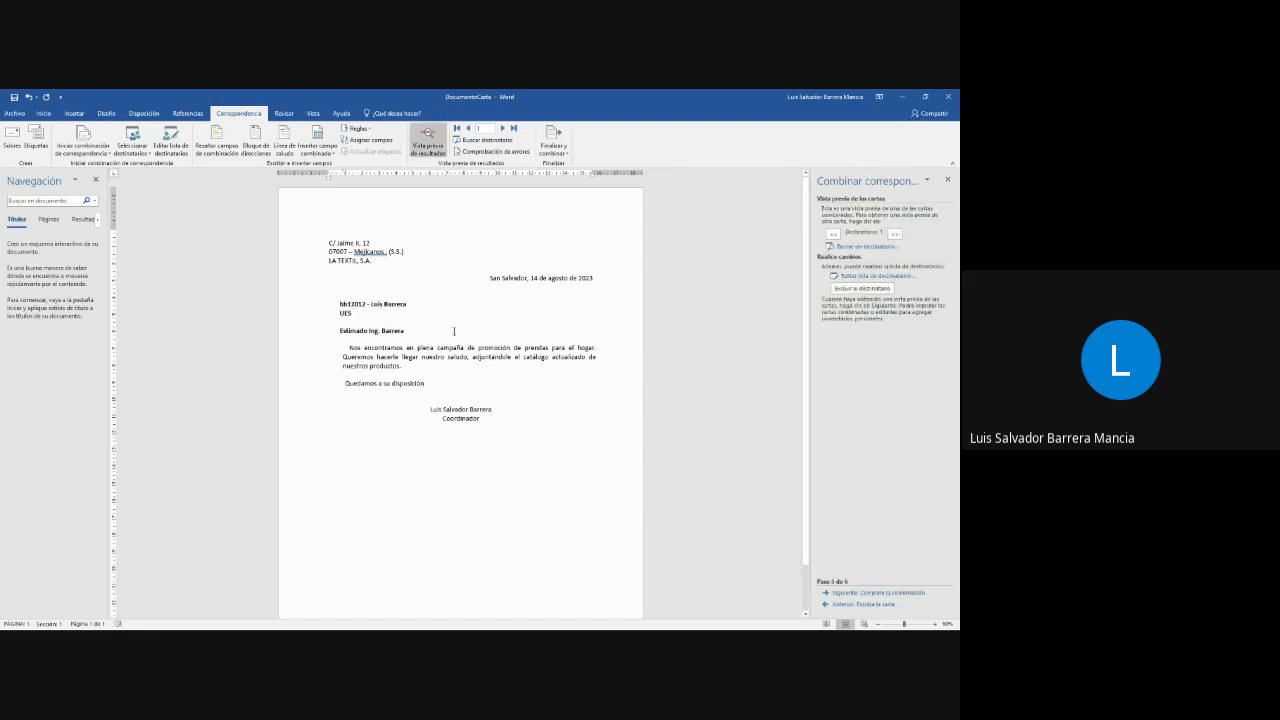
{"action": "left_click", "coordinate": [348, 314]}
{"action": "left_click", "coordinate": [358, 330]}
{"action": "left_click", "coordinate": [398, 325]}
{"action": "left_click", "coordinate": [895, 238]}
- Complete the merge by generating individual letters for all records in a new document, and view both resulting pages
{"action": "left_click", "coordinate": [872, 594]}
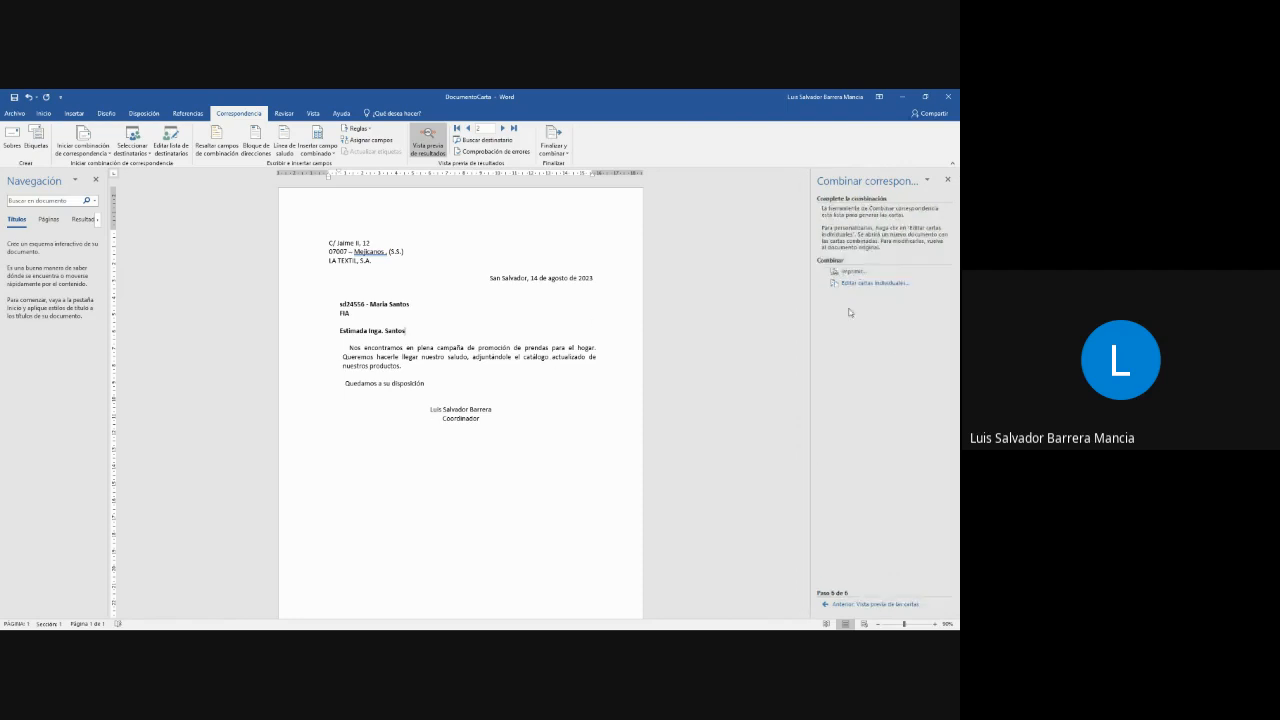
{"action": "left_click", "coordinate": [866, 288]}
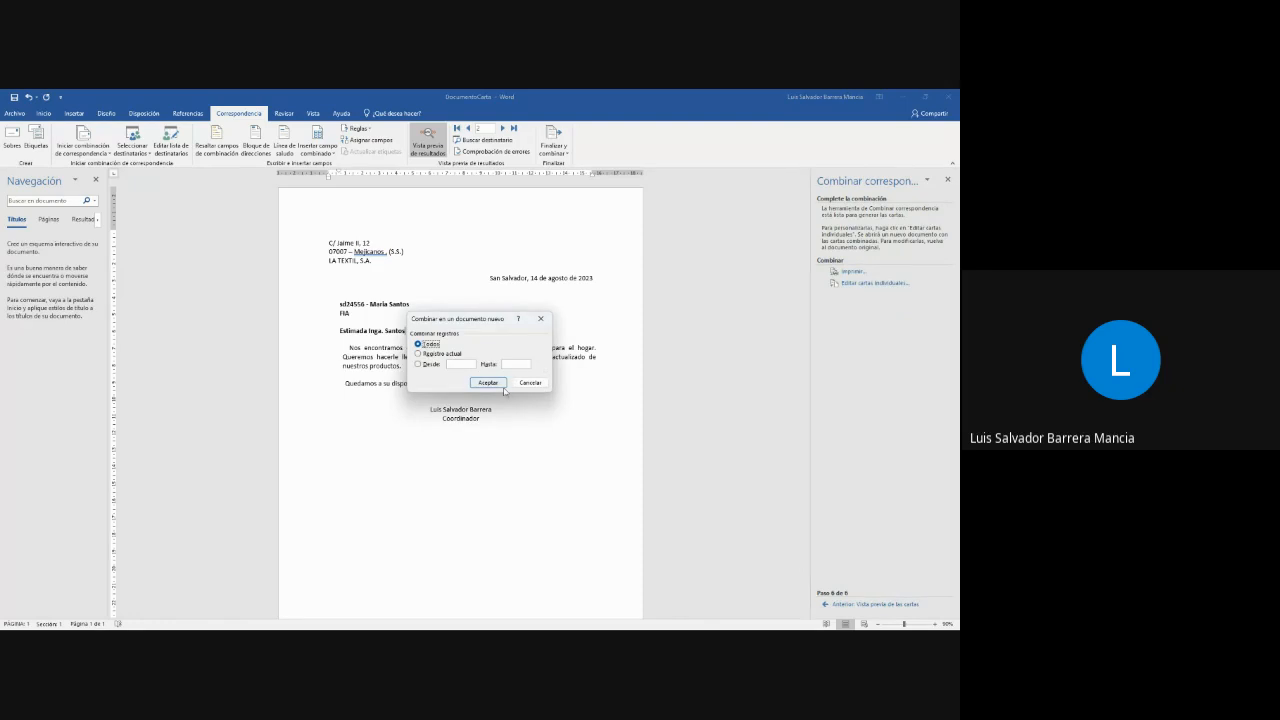
{"action": "left_click", "coordinate": [501, 386]}
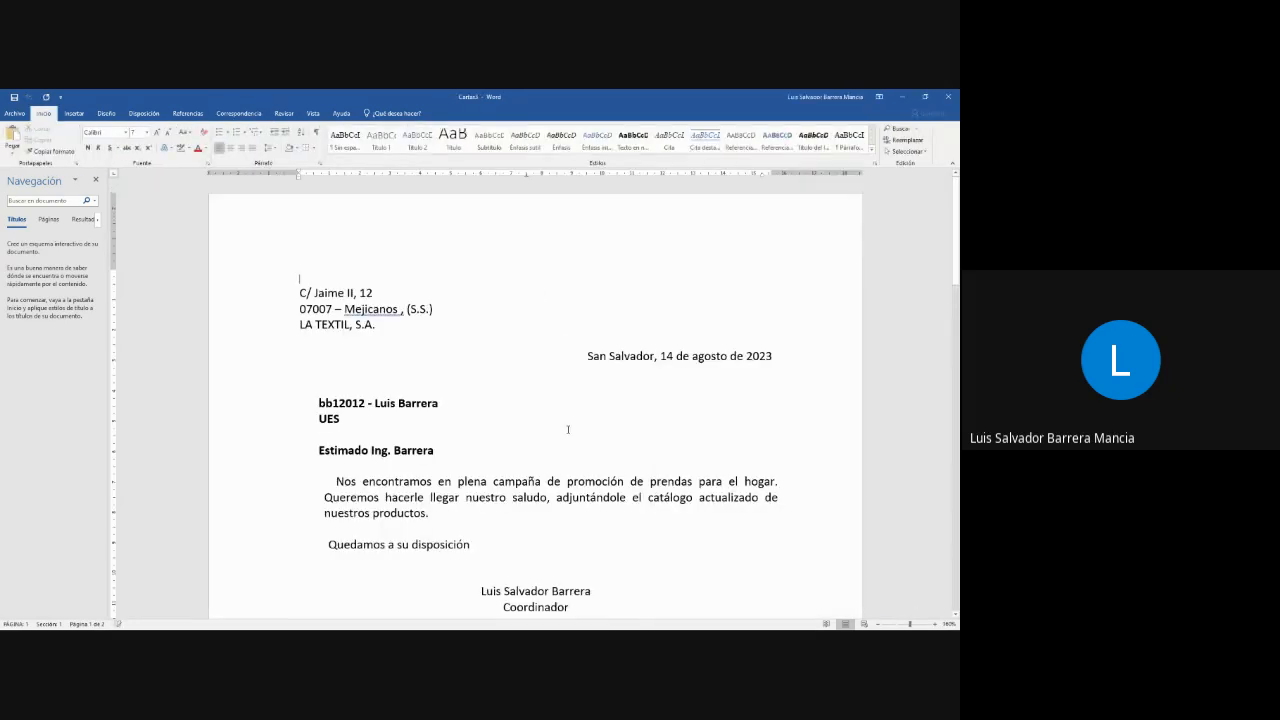
{"action": "scroll", "coordinate": [573, 427], "scroll_direction": "down", "scroll_amount": 3}
{"action": "scroll", "coordinate": [573, 427], "scroll_direction": "down", "scroll_amount": 10}
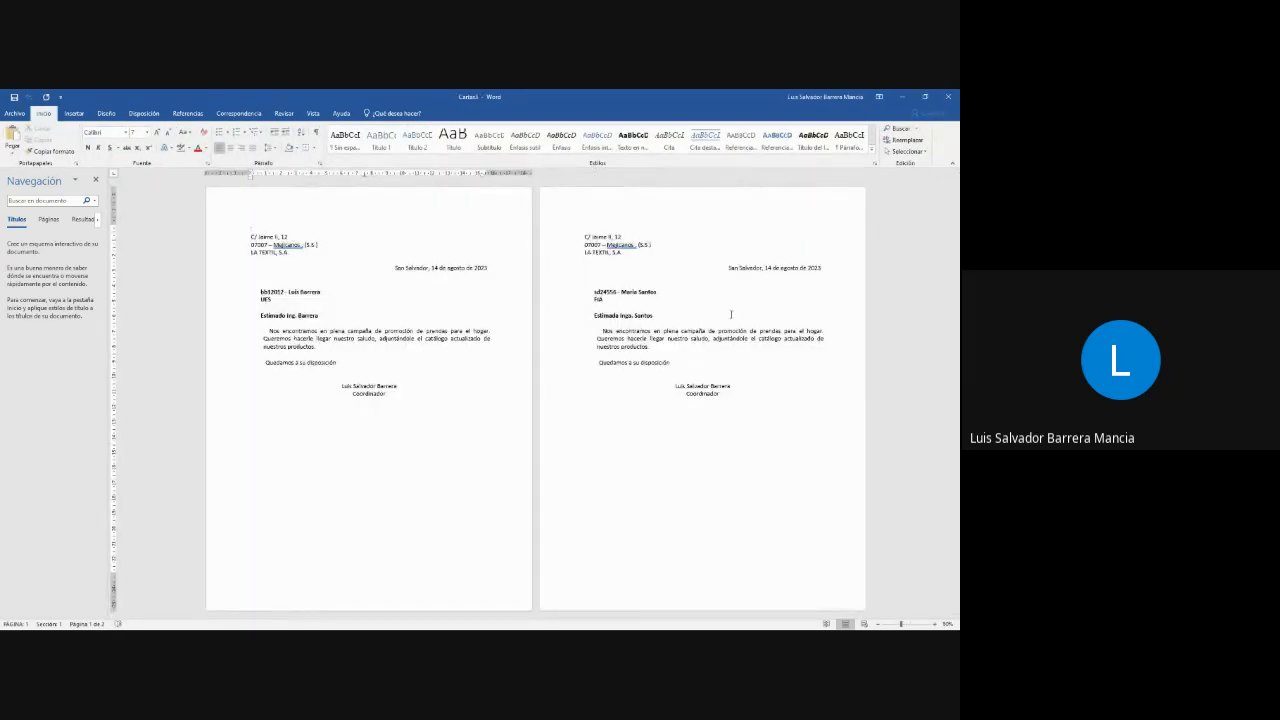